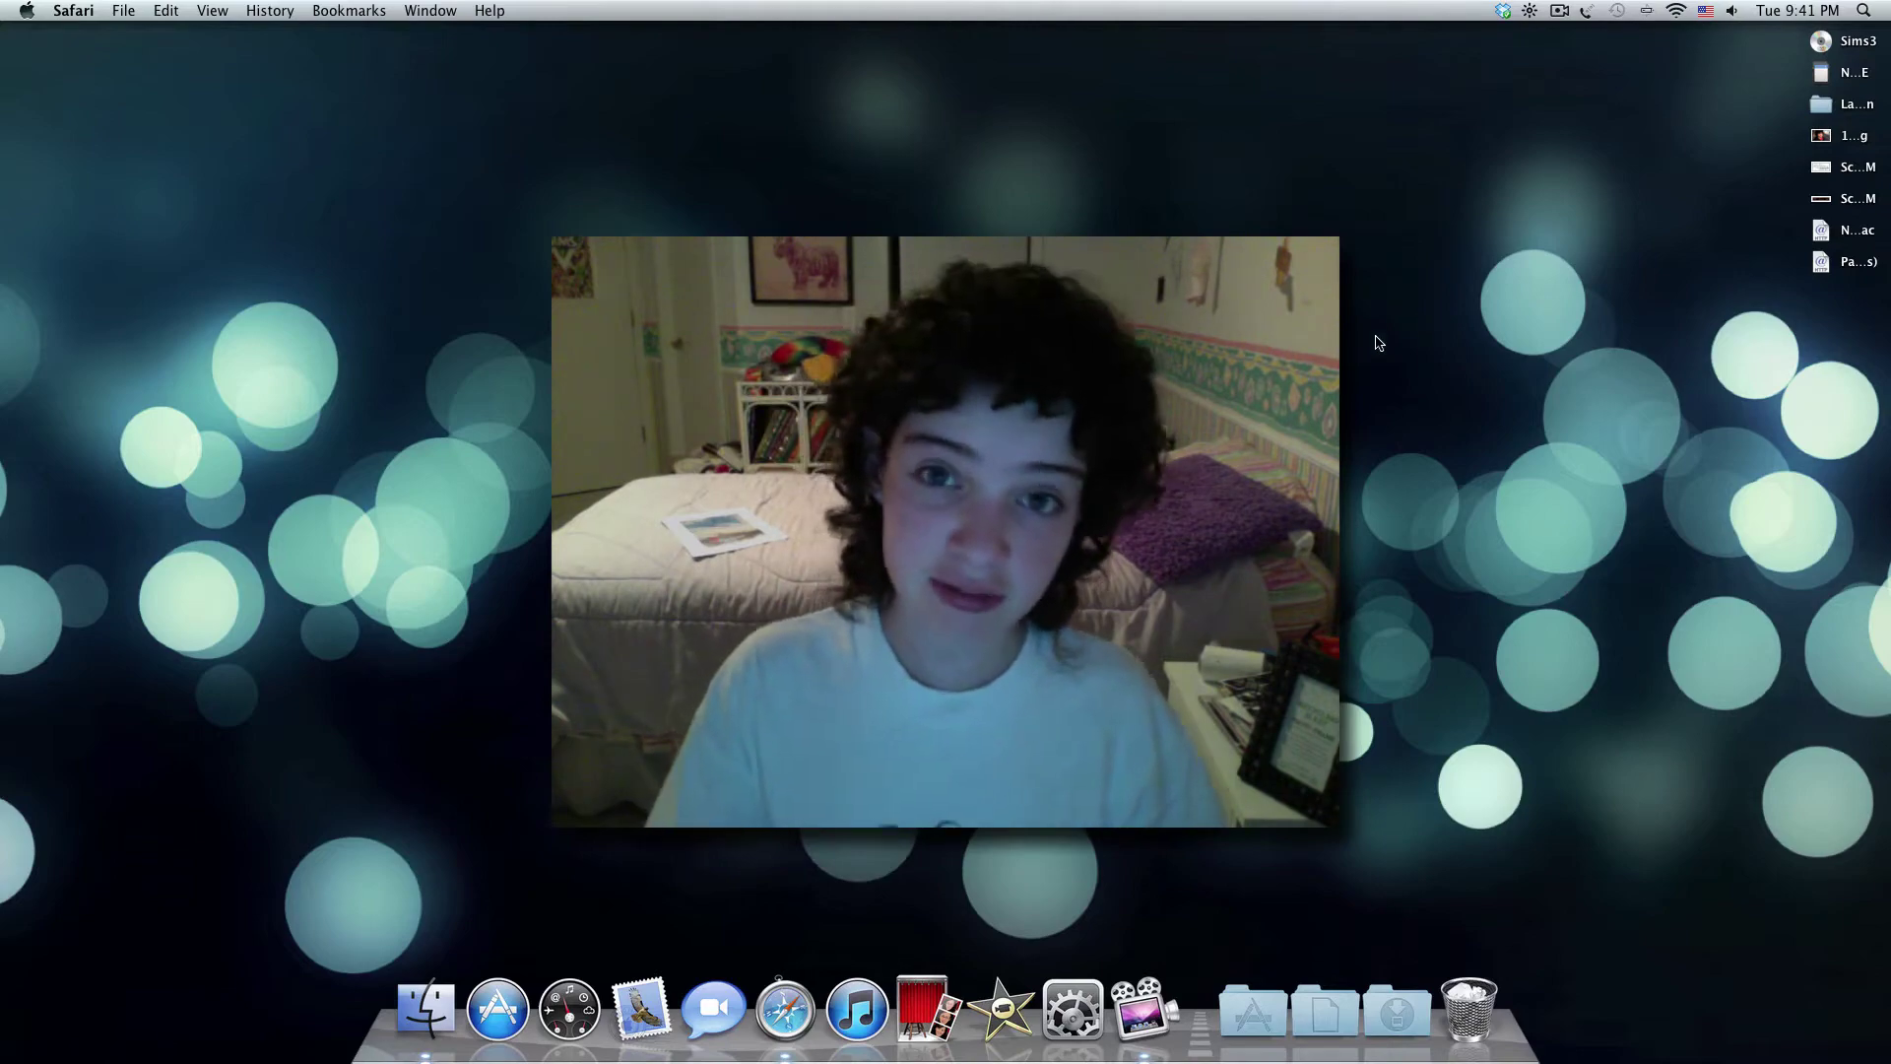
Switch to Safari and look through the CandyBar 3 product page, including its customizing and organizing features.
click(785, 1007)
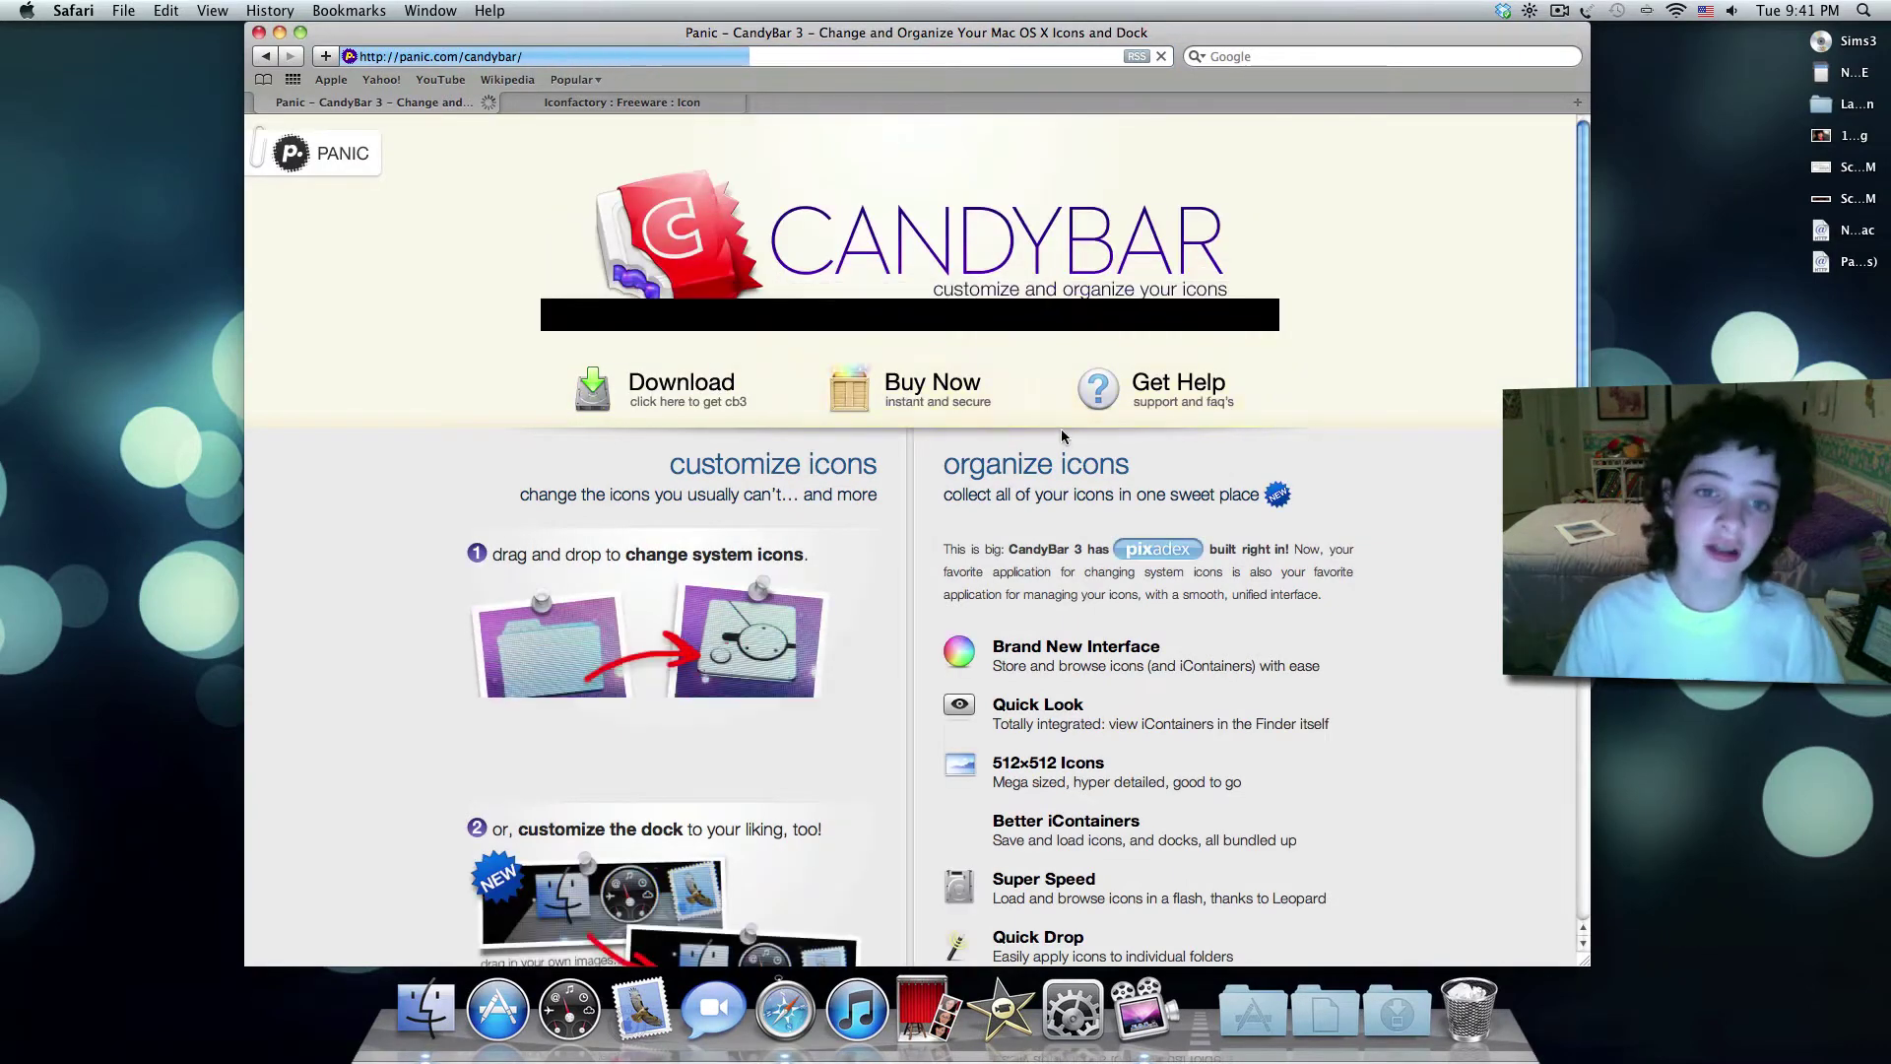
scroll(1061, 437, down, 3)
scroll(1060, 438, up, 3)
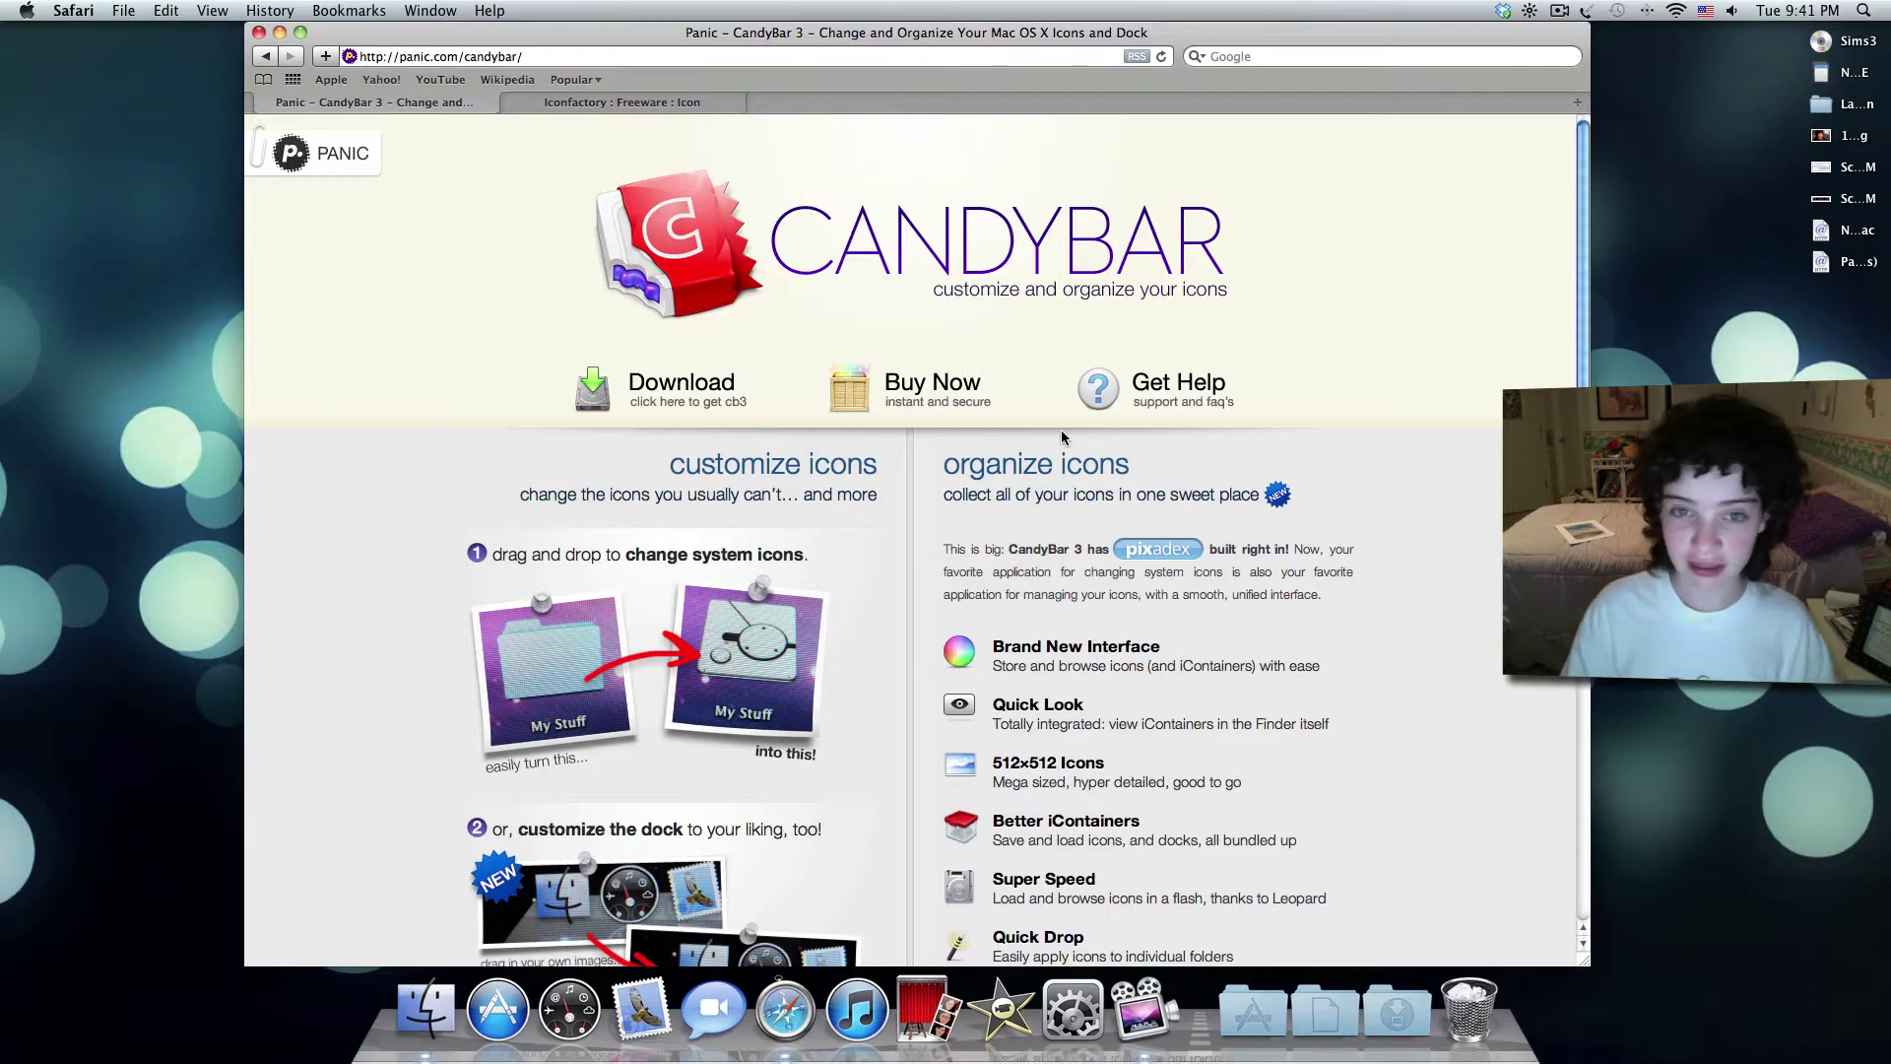
scroll(1061, 436, down, 10)
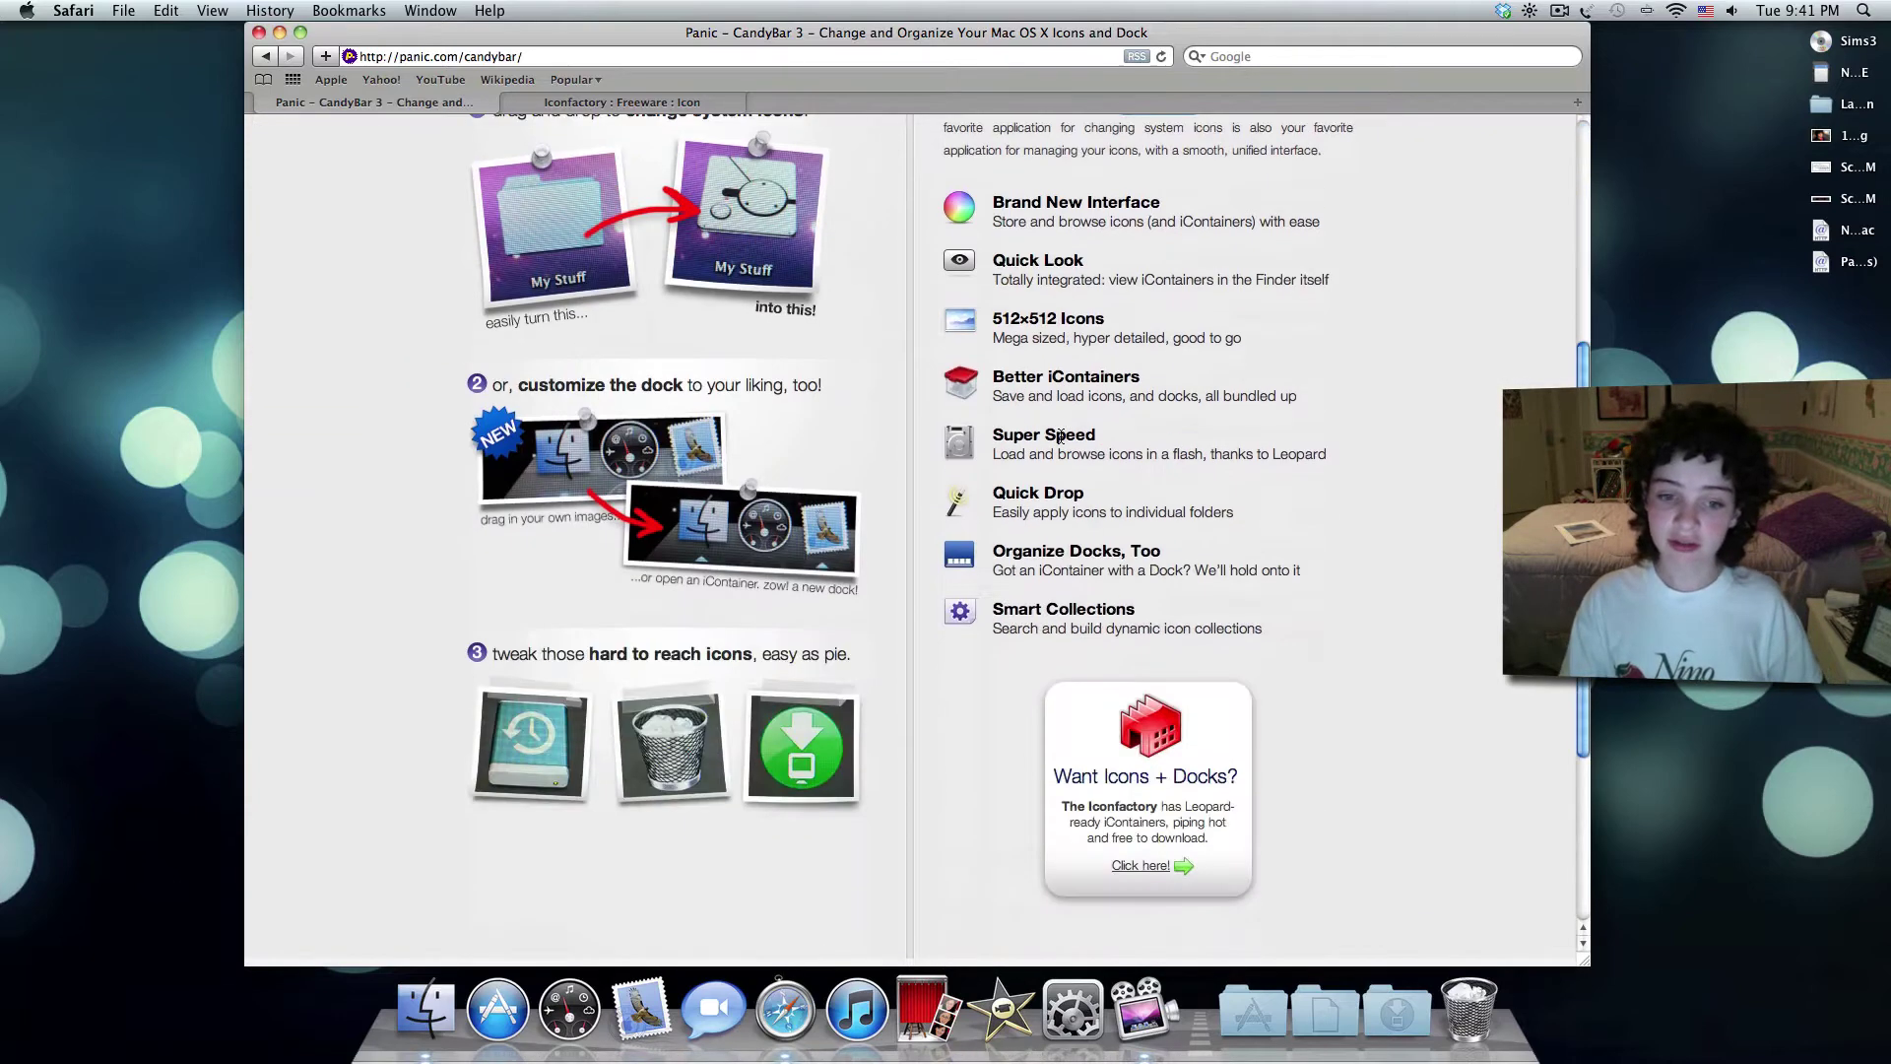
scroll(1059, 438, up, 10)
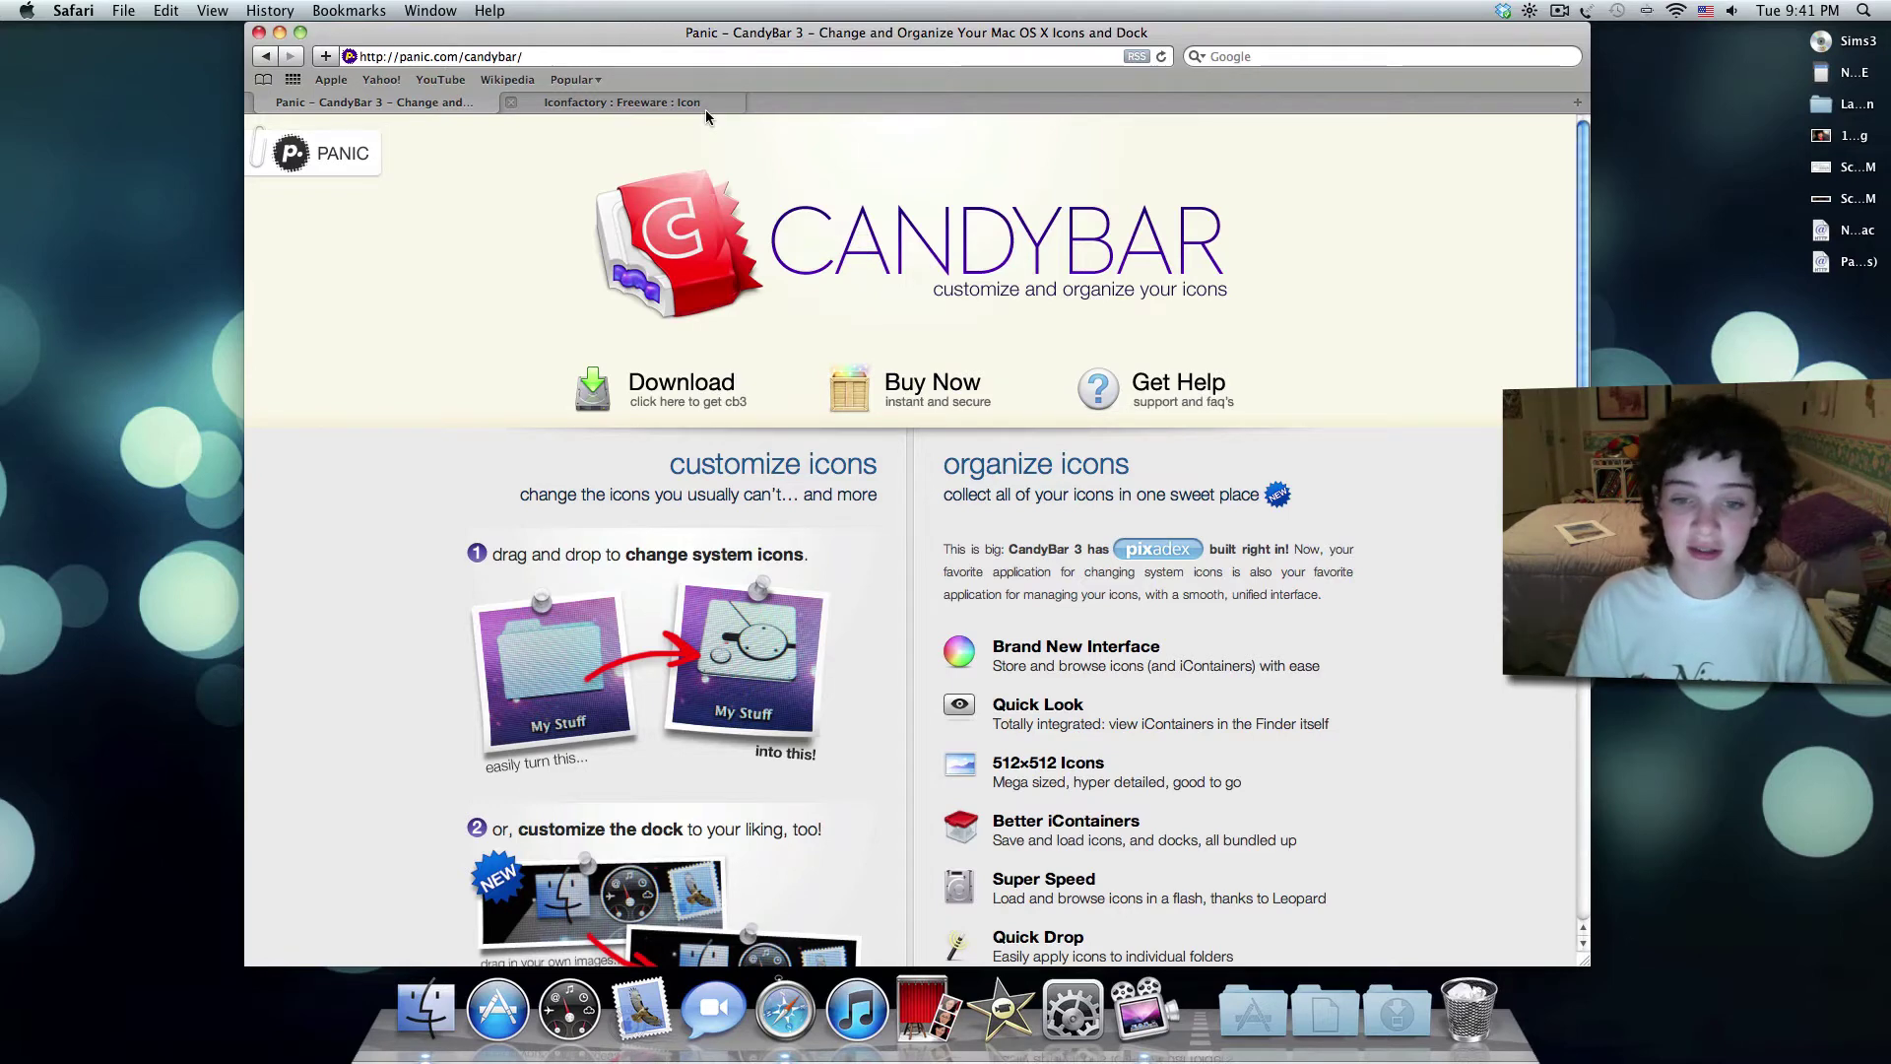
scroll(1074, 652, down, 10)
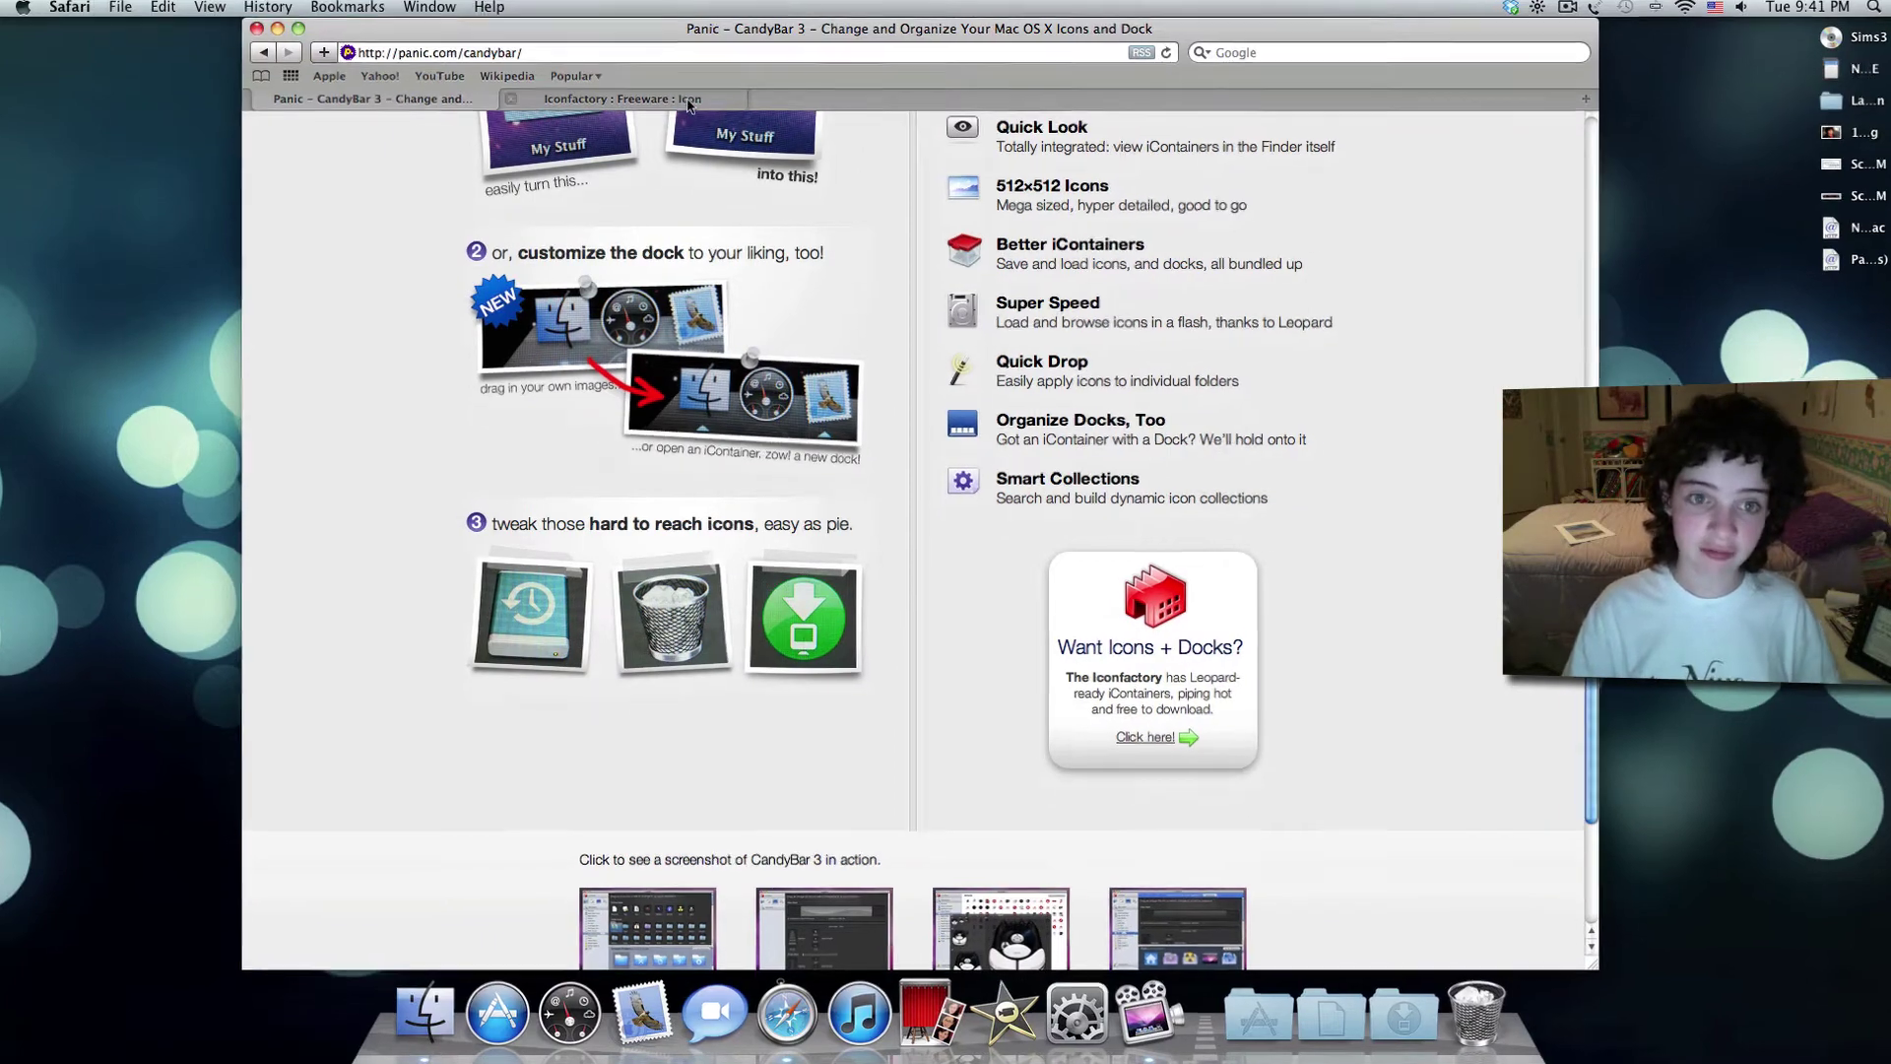
Browse the Iconfactory freeware icon sets through page 3 and open the Flurry Extras 2 preview.
click(689, 102)
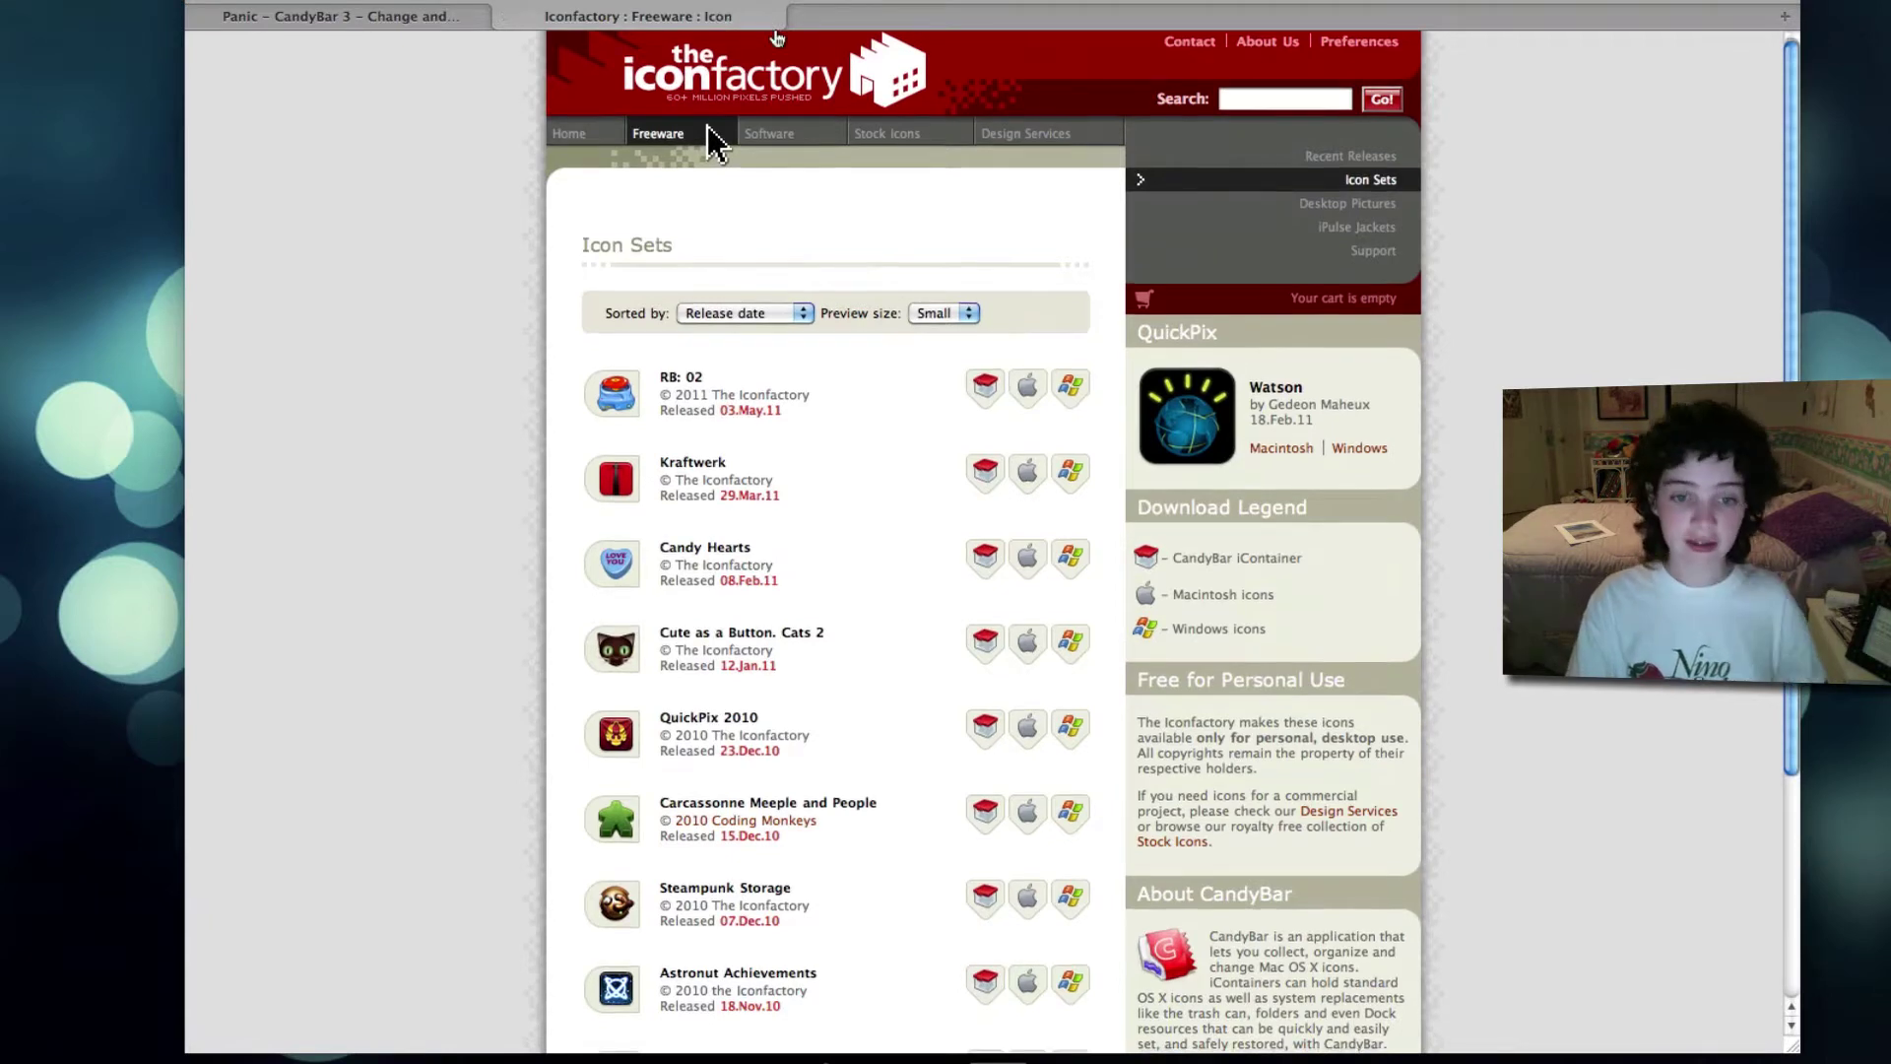
scroll(763, 197, down, 2)
scroll(764, 205, down, 5)
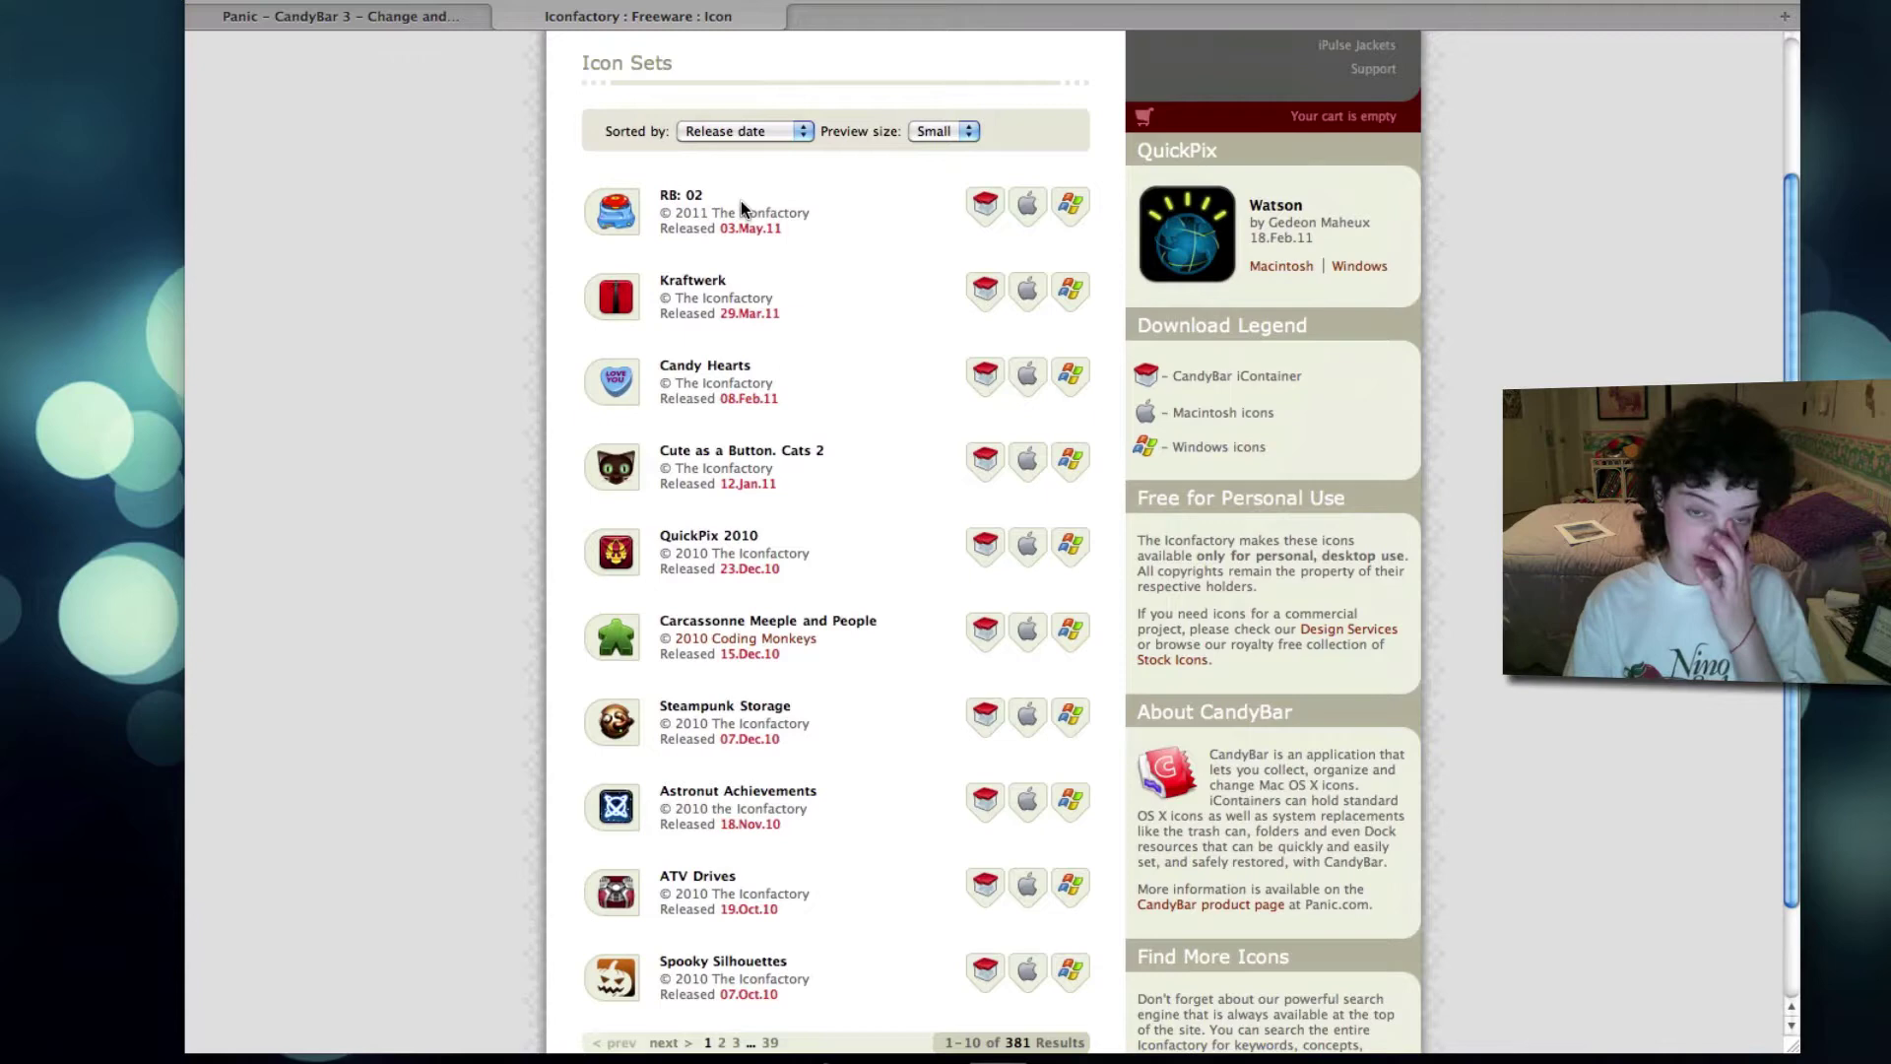
scroll(735, 192, down, 4)
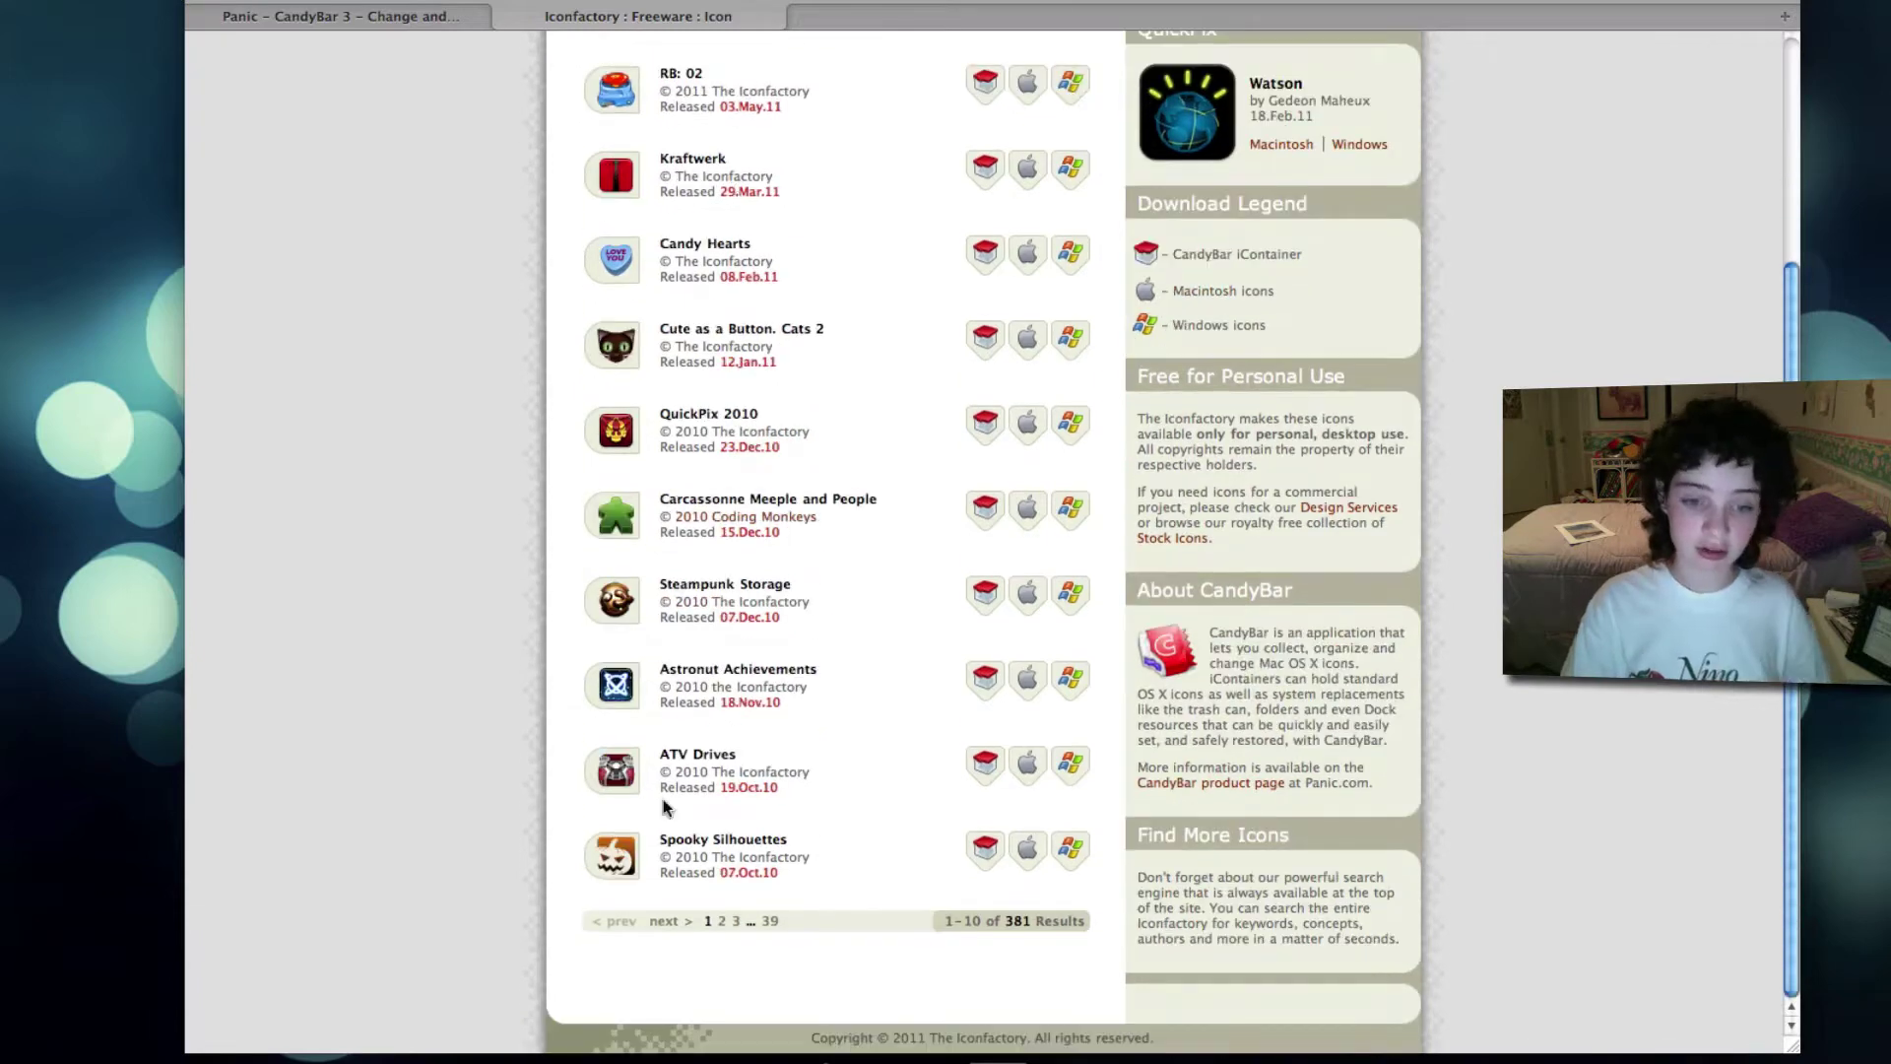
click(734, 921)
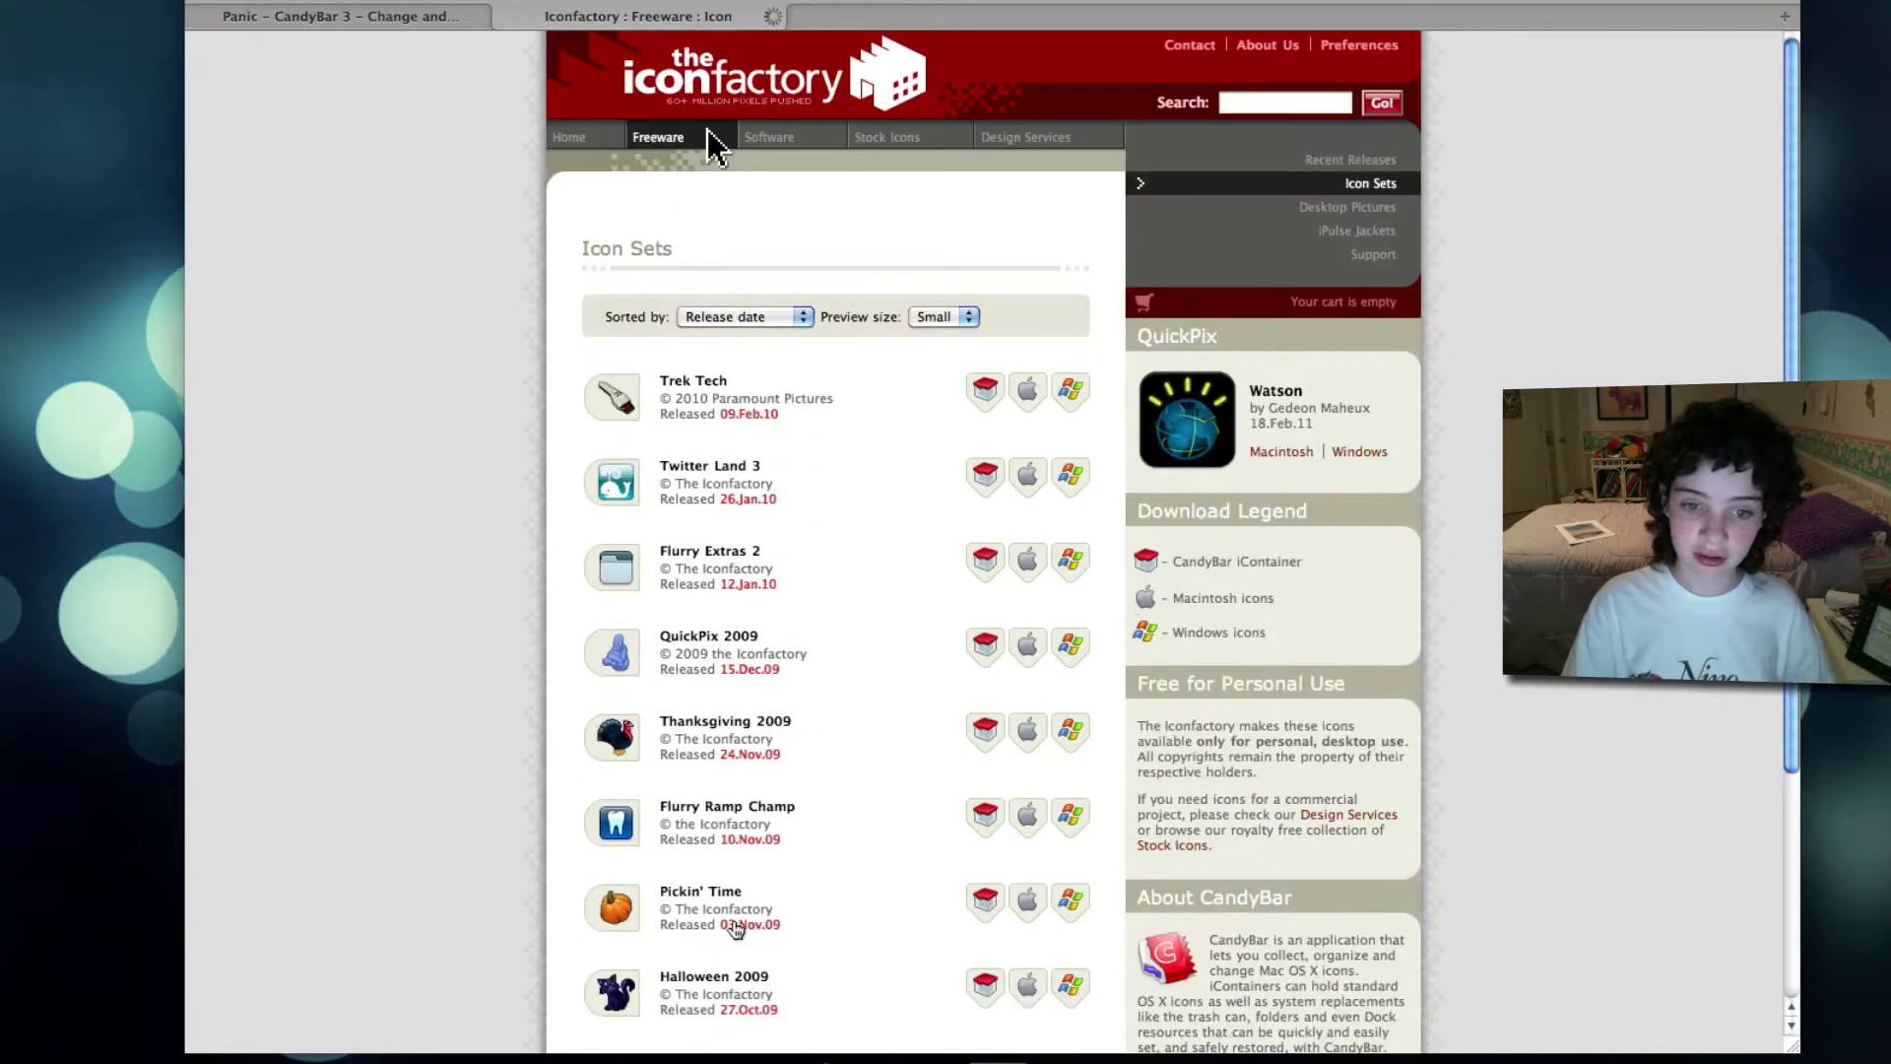
scroll(735, 926, down, 2)
scroll(735, 920, down, 5)
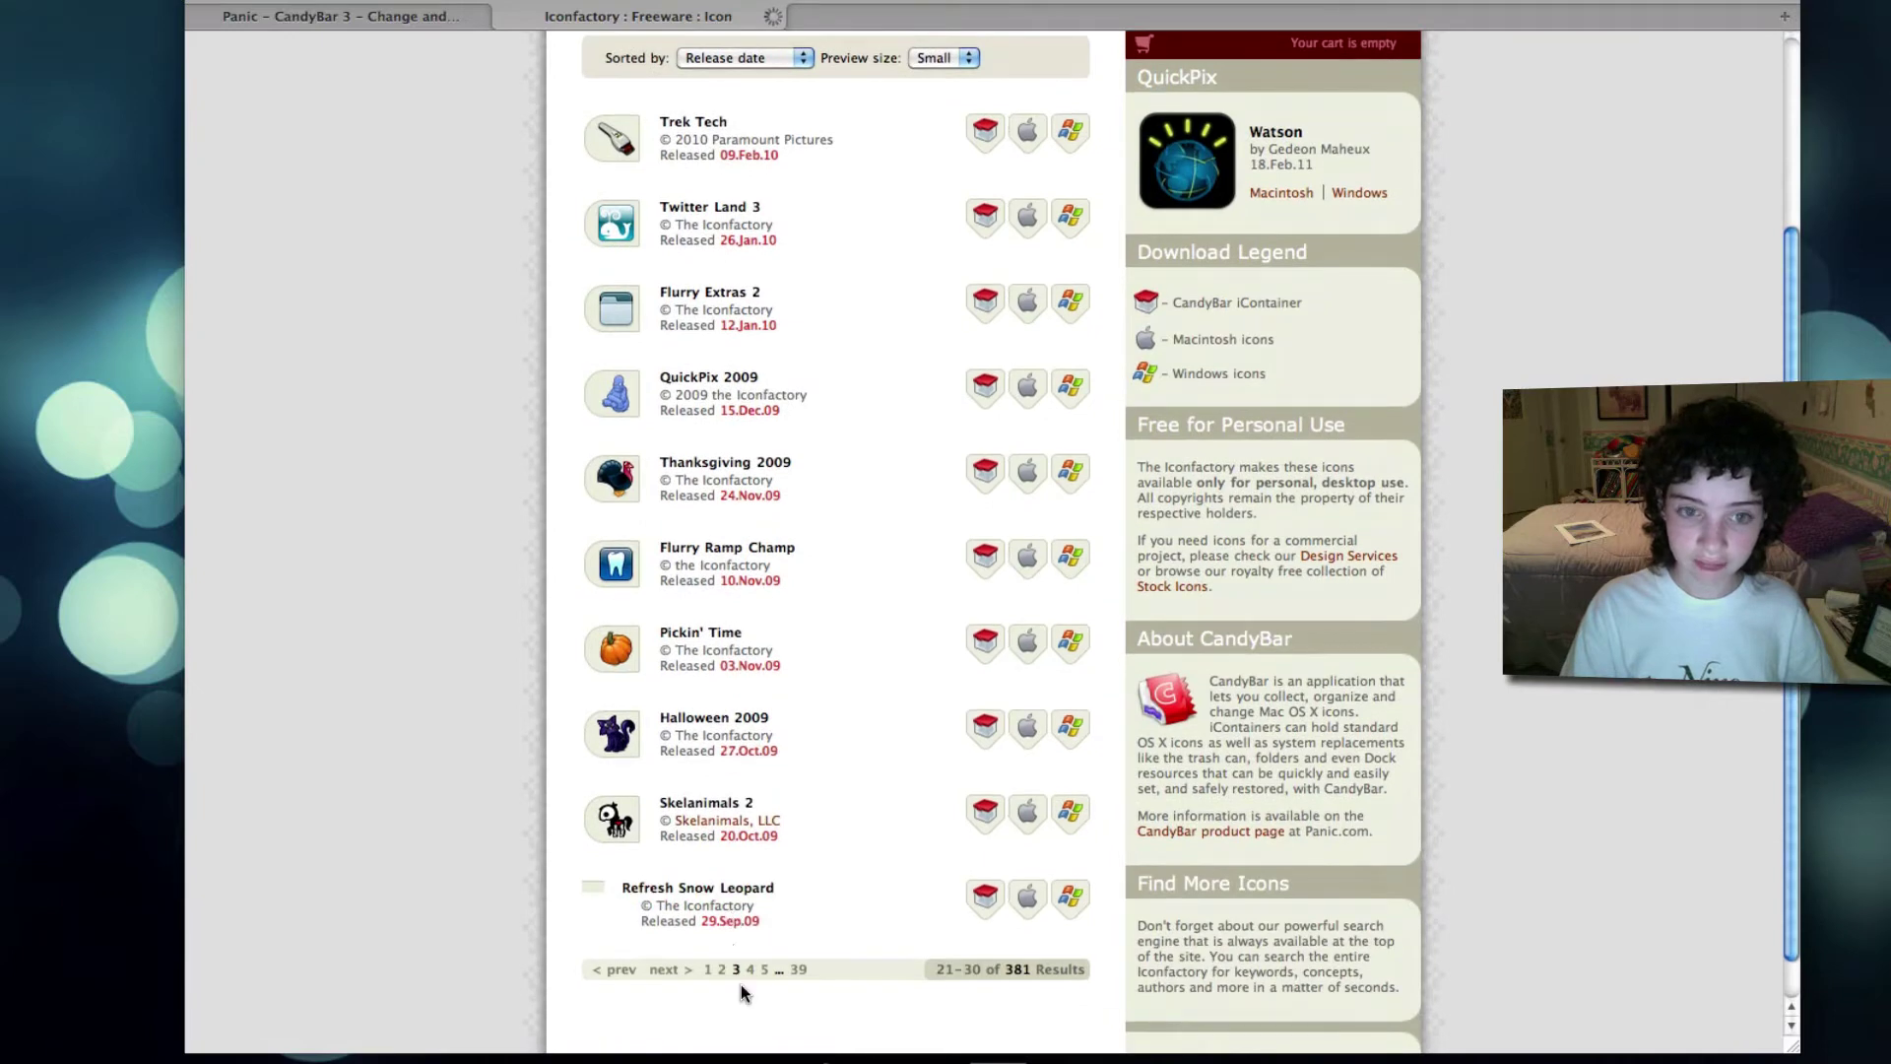
click(741, 296)
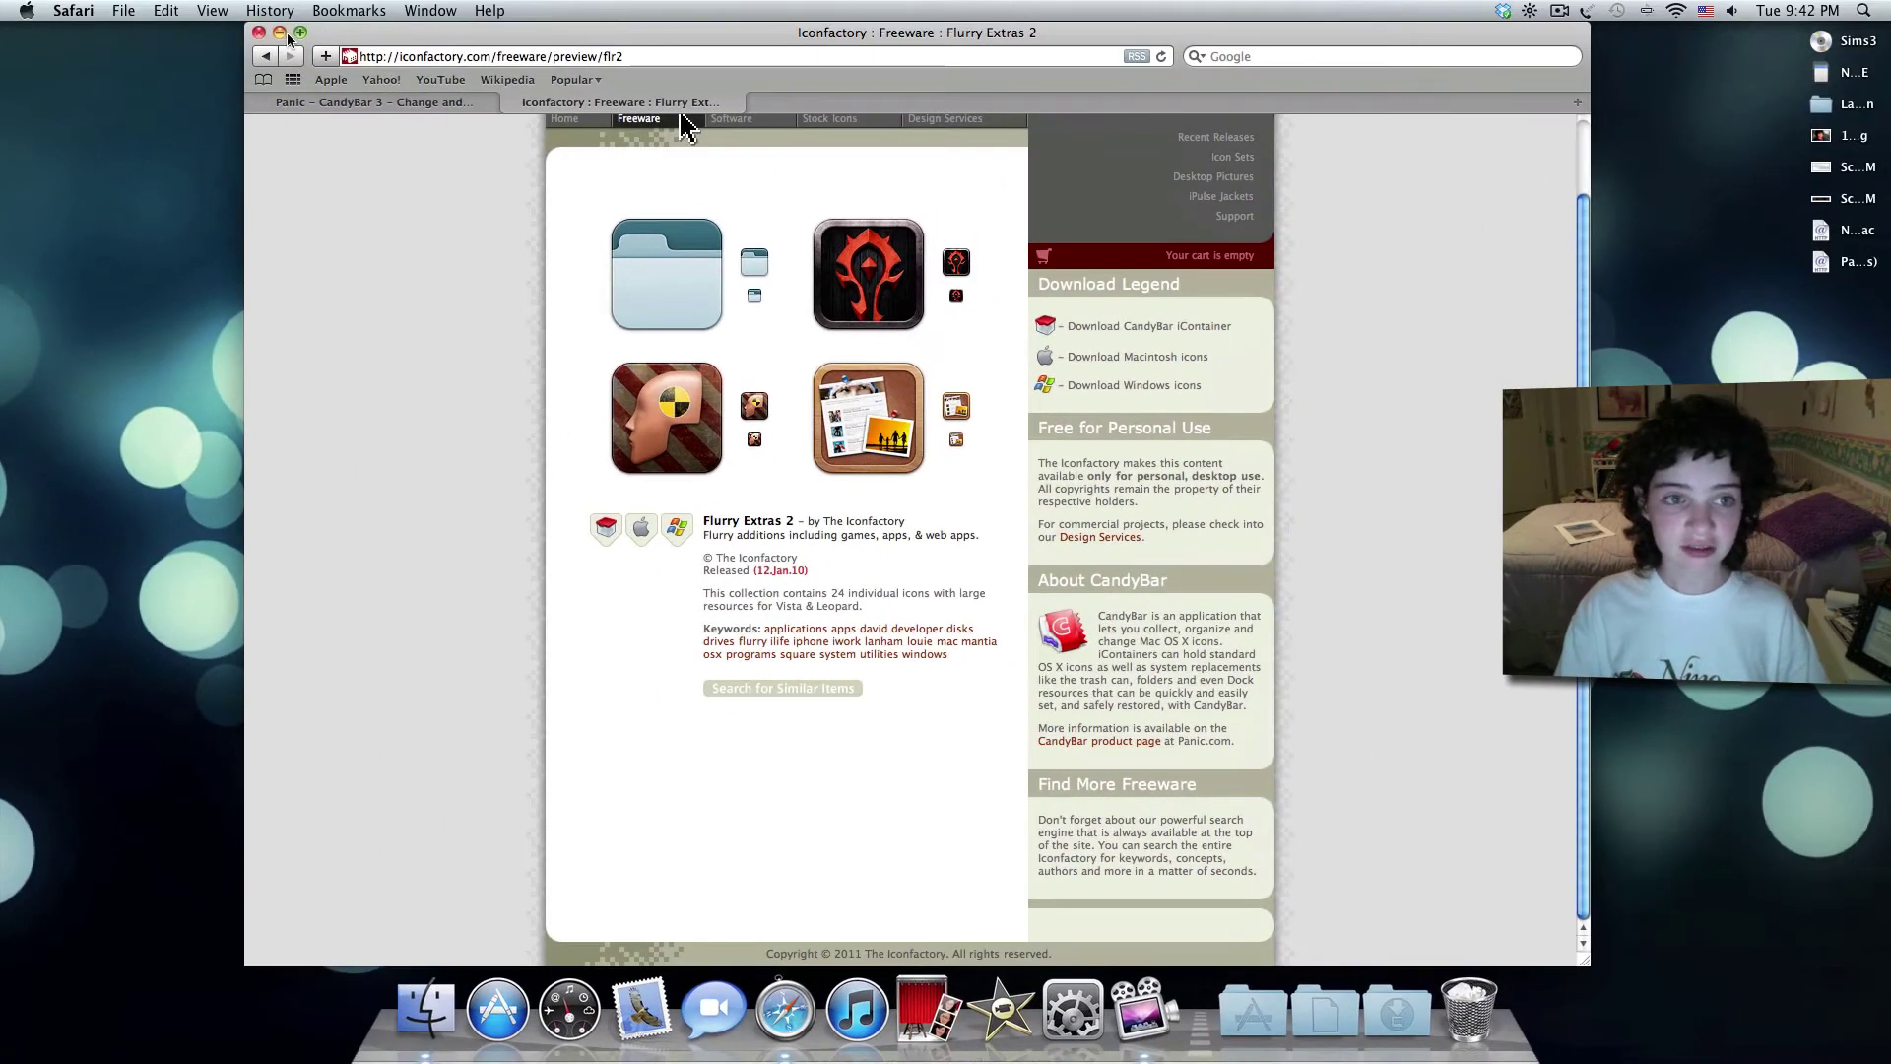
Minimize the browser window and switch to CandyBar from the Applications folder, showing its system icons.
click(279, 34)
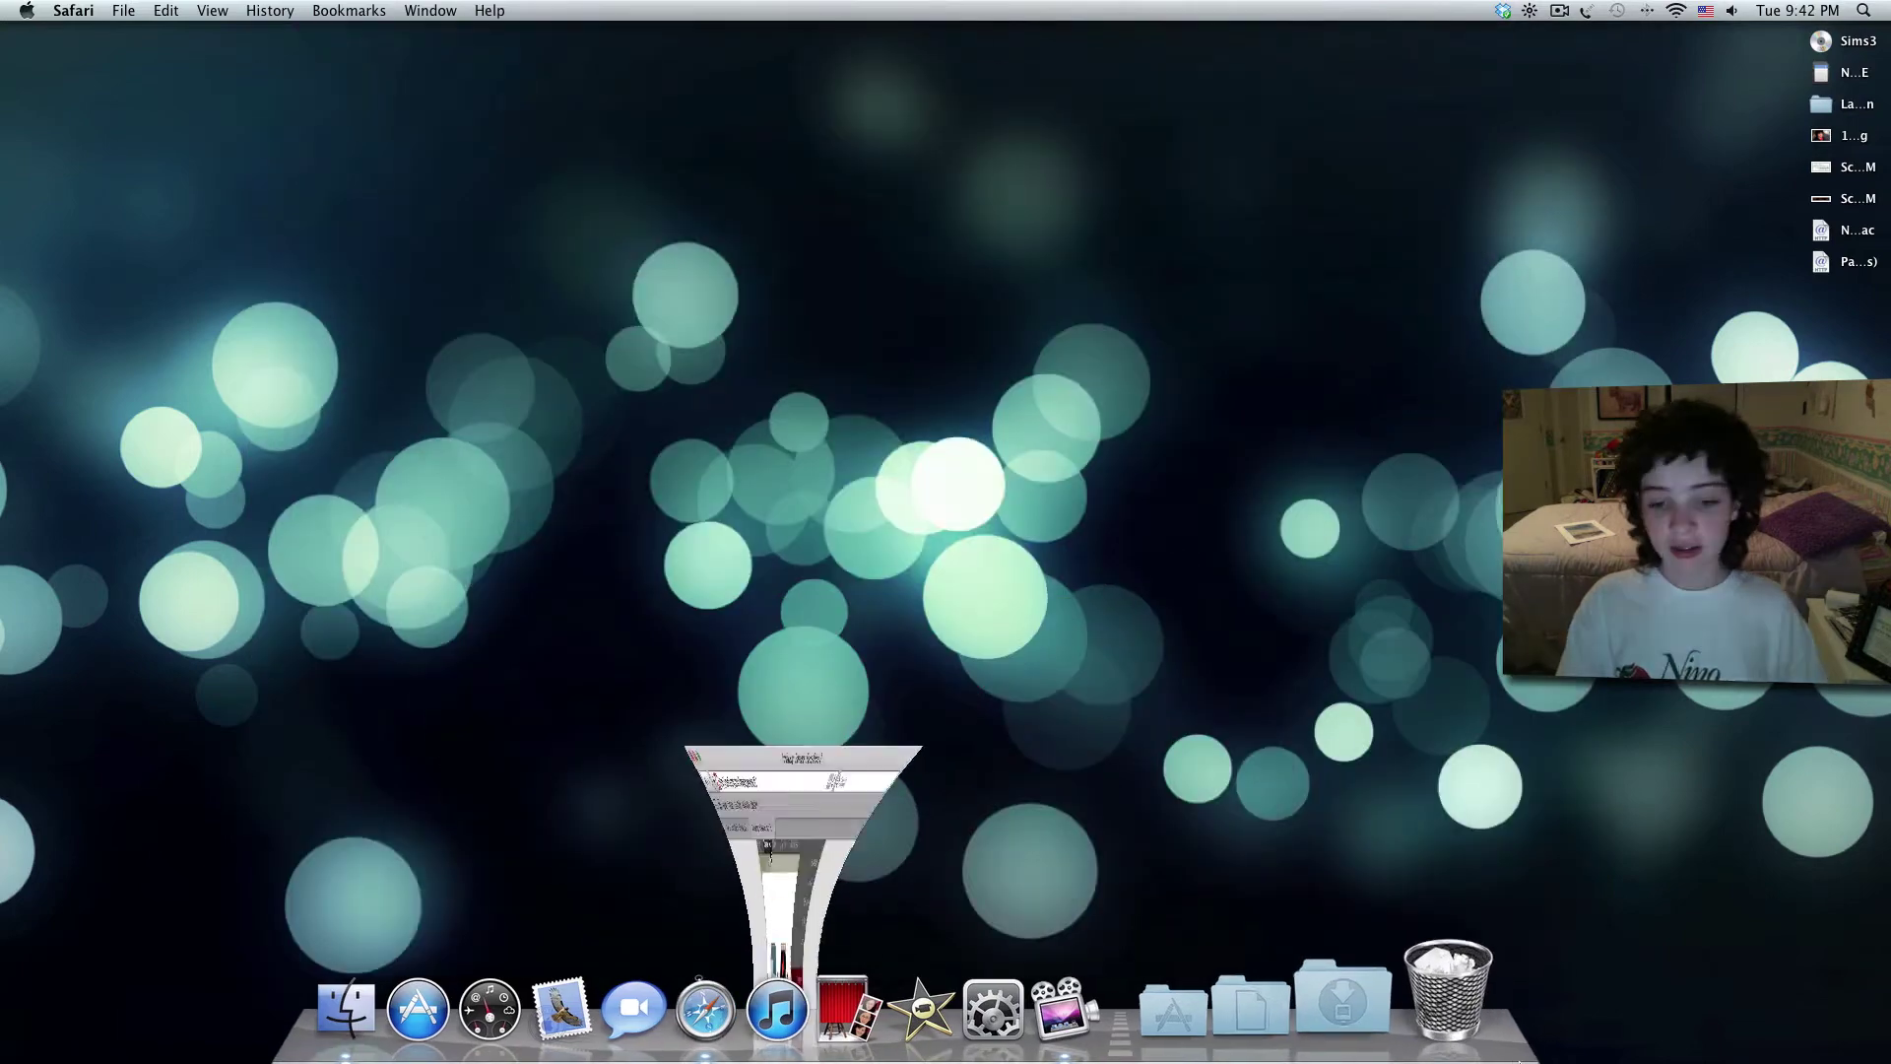
click(1271, 1006)
click(1422, 455)
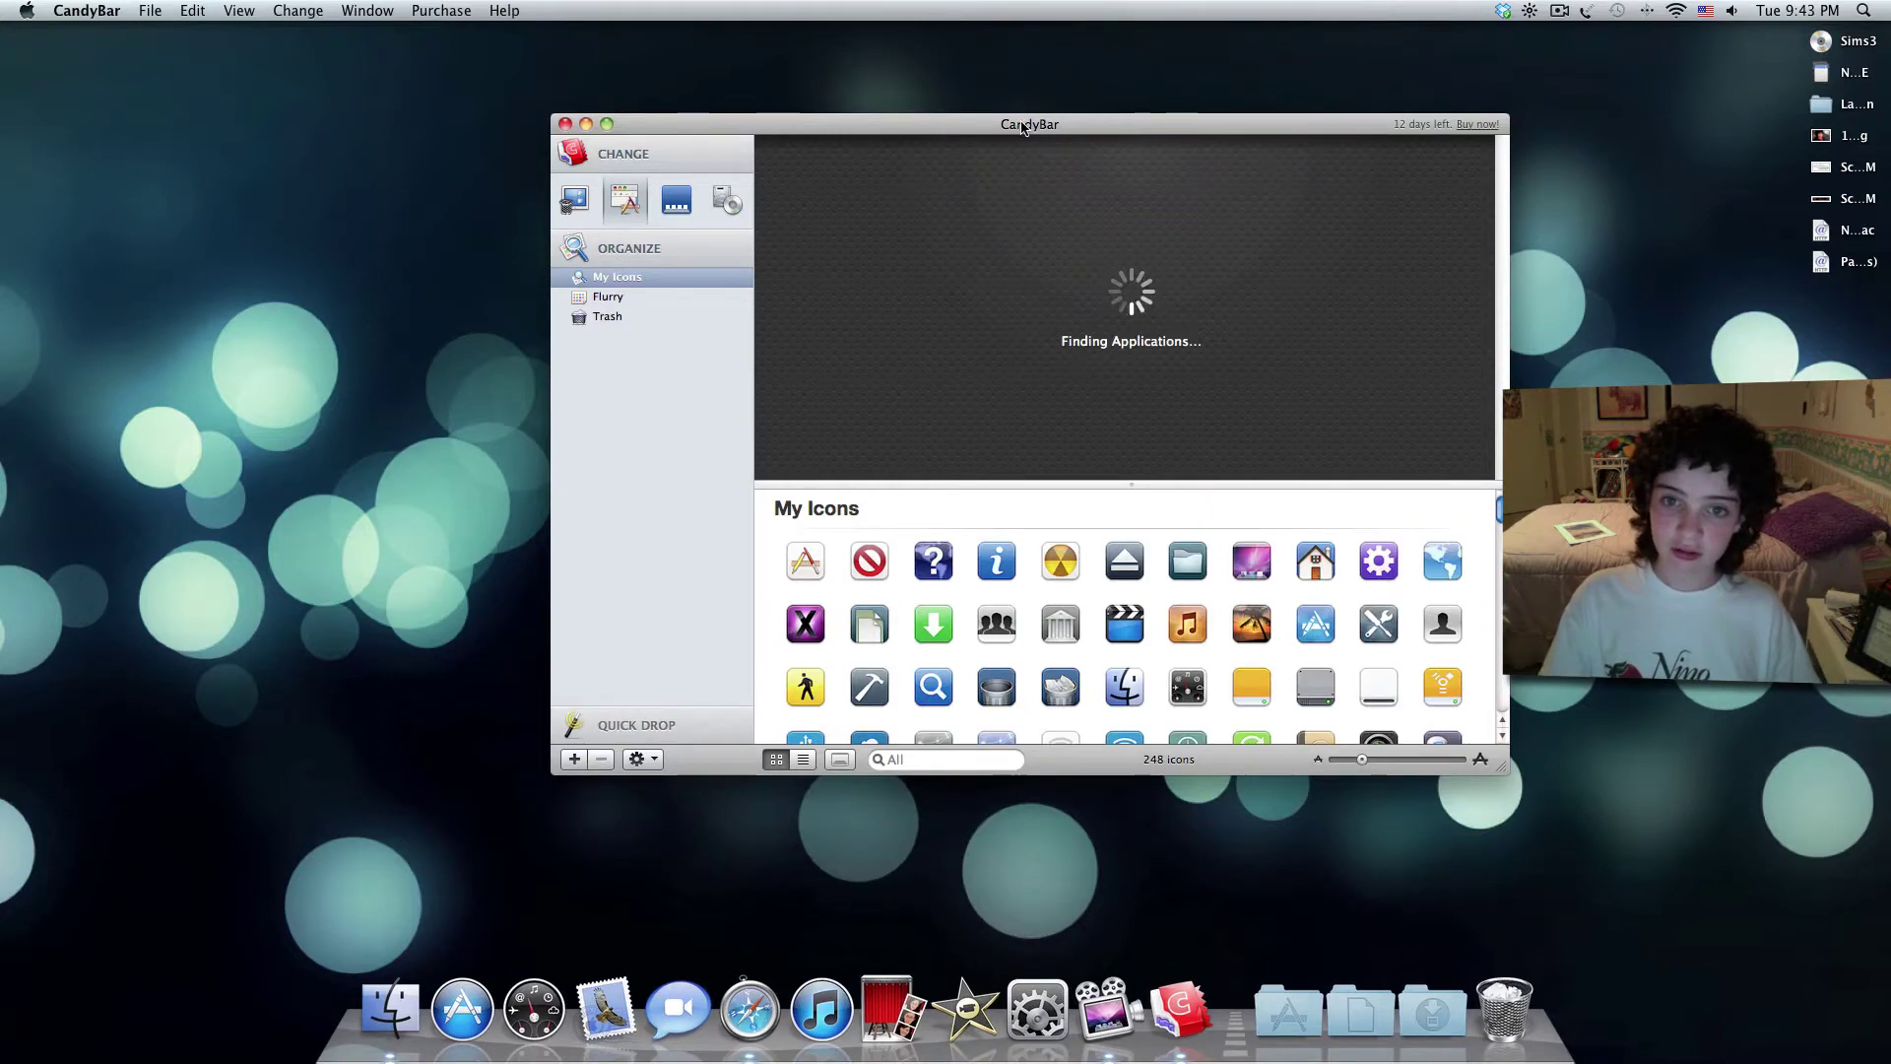
drag(1025, 122, 924, 127)
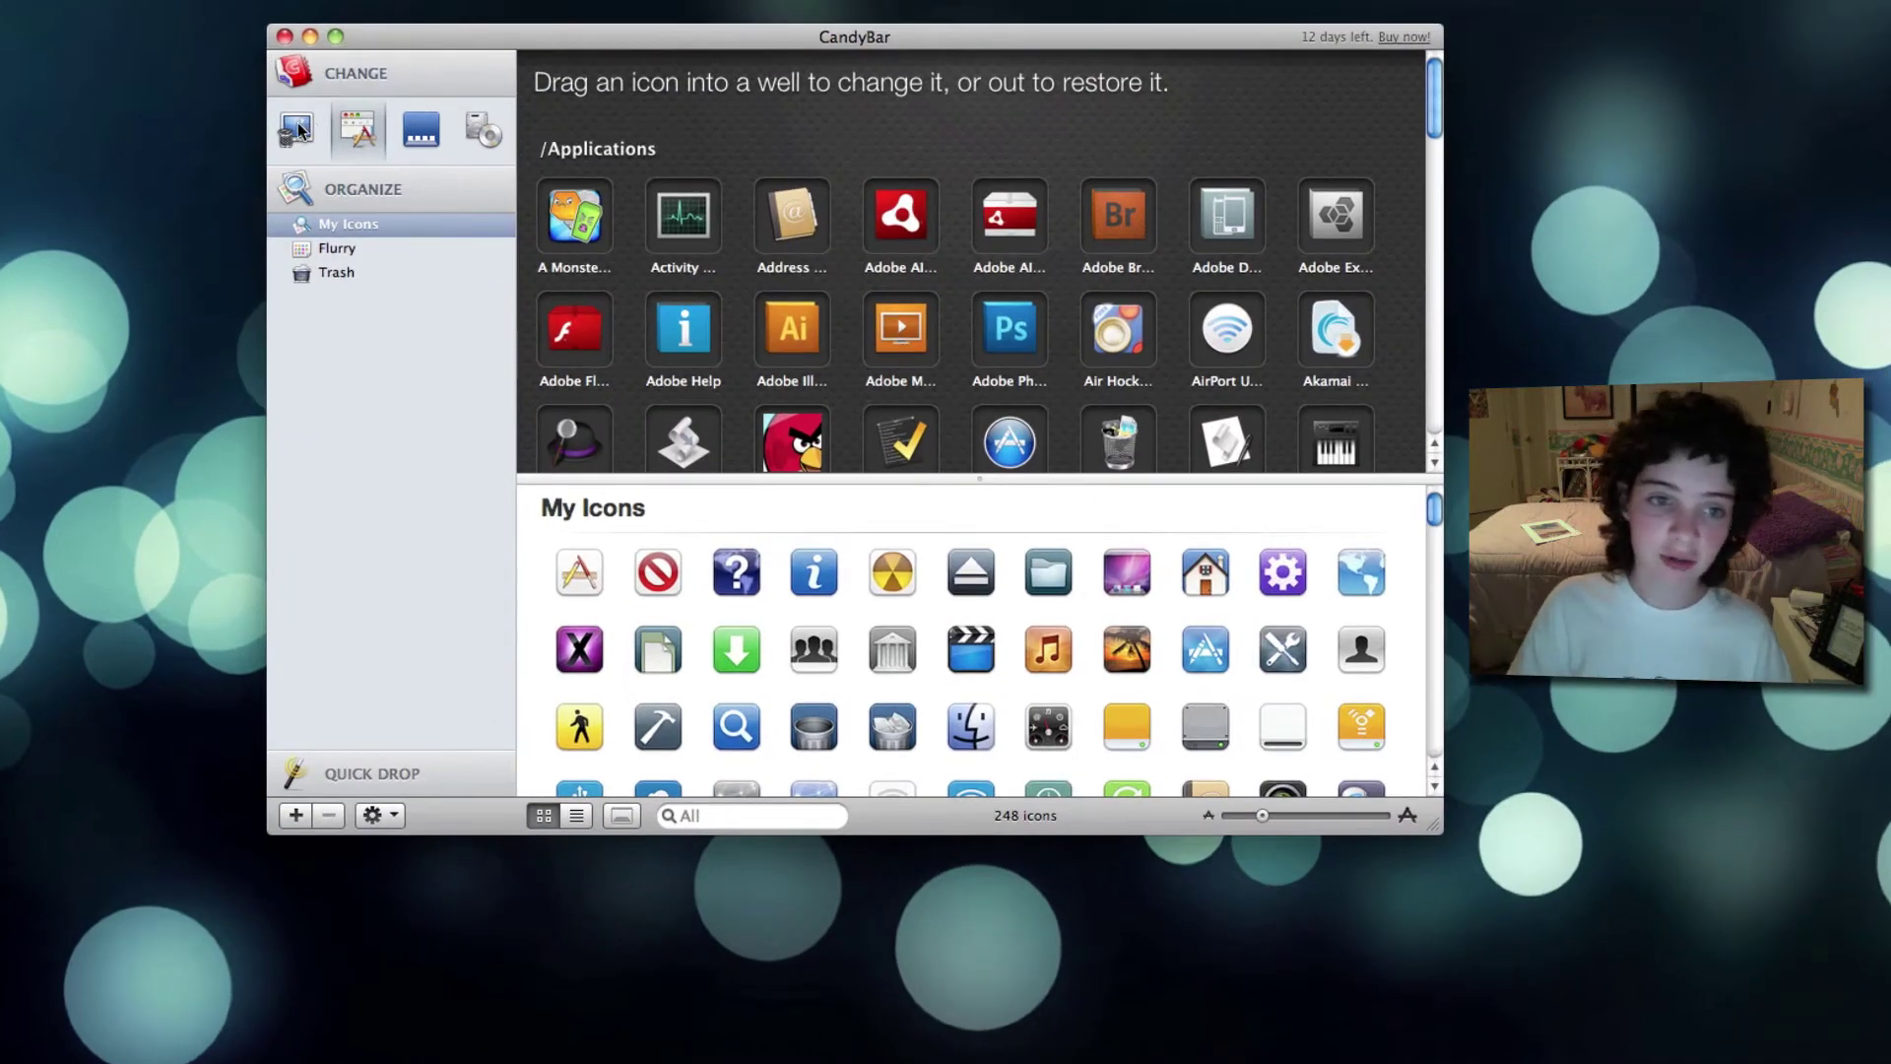
click(298, 128)
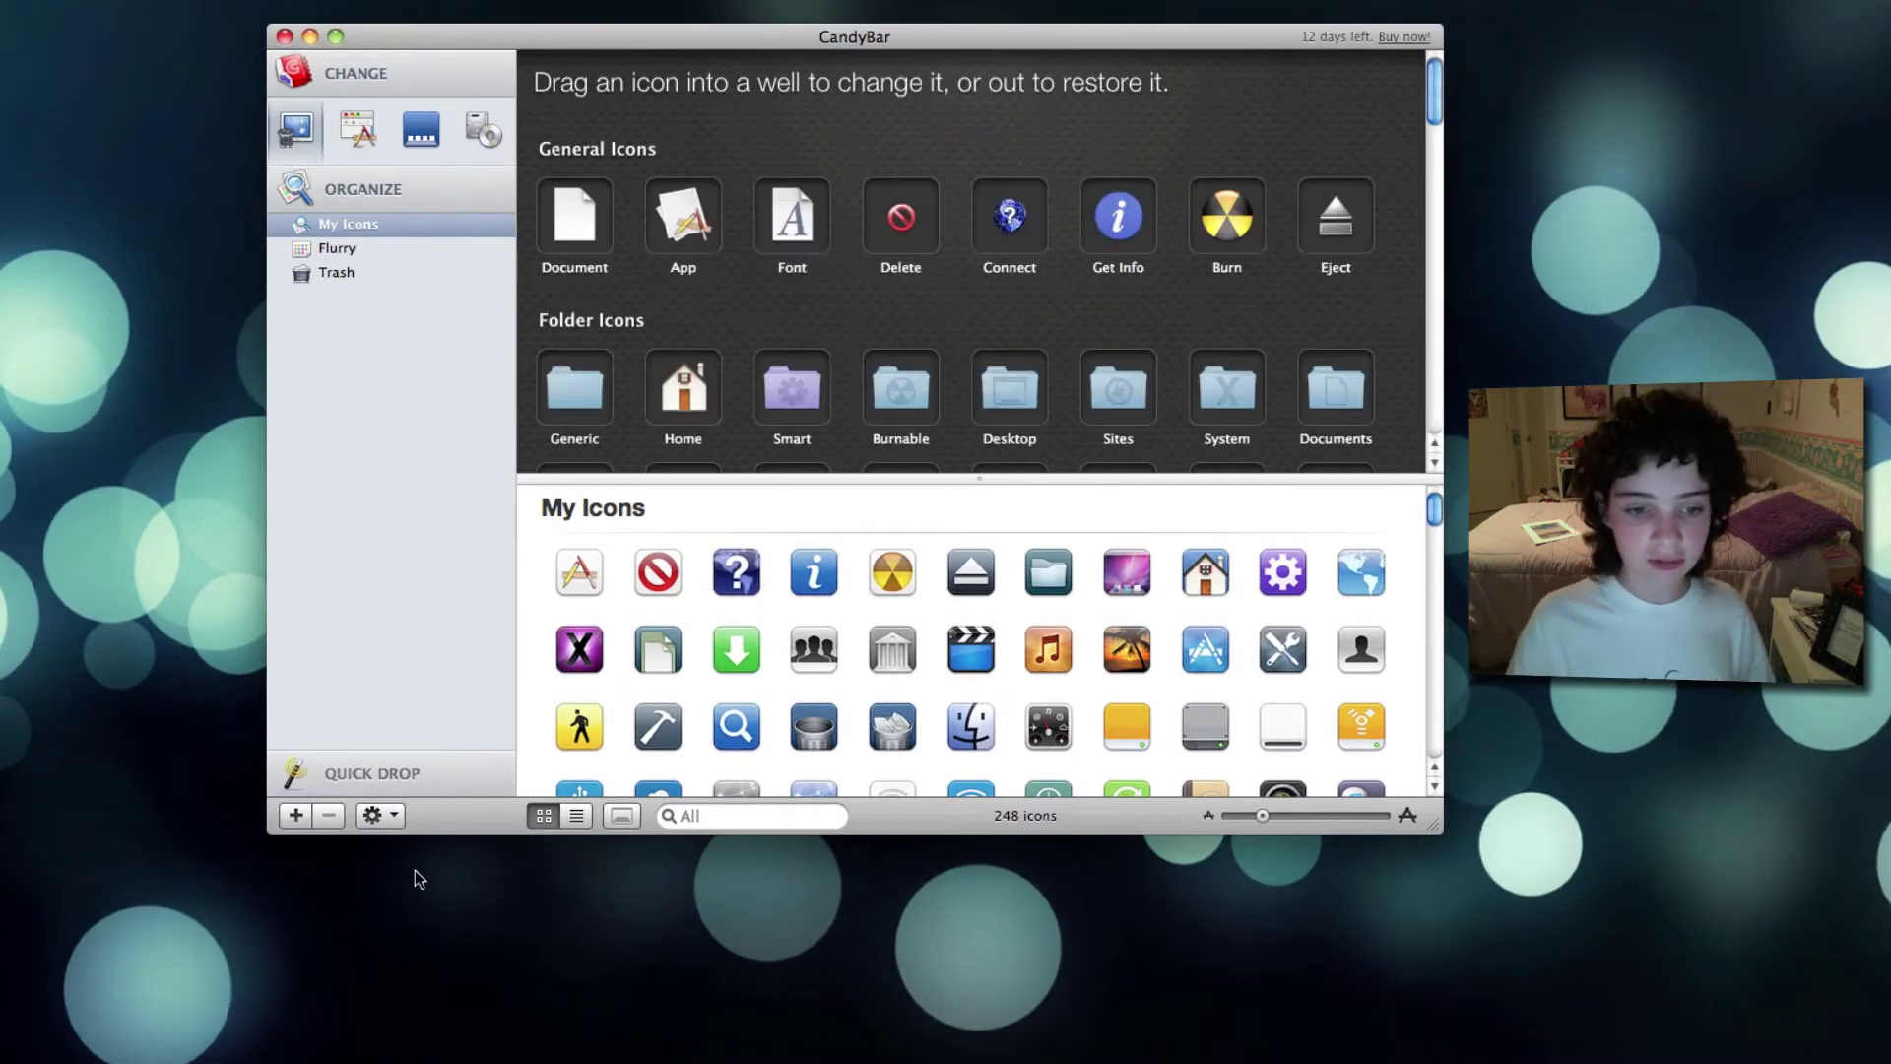
click(376, 818)
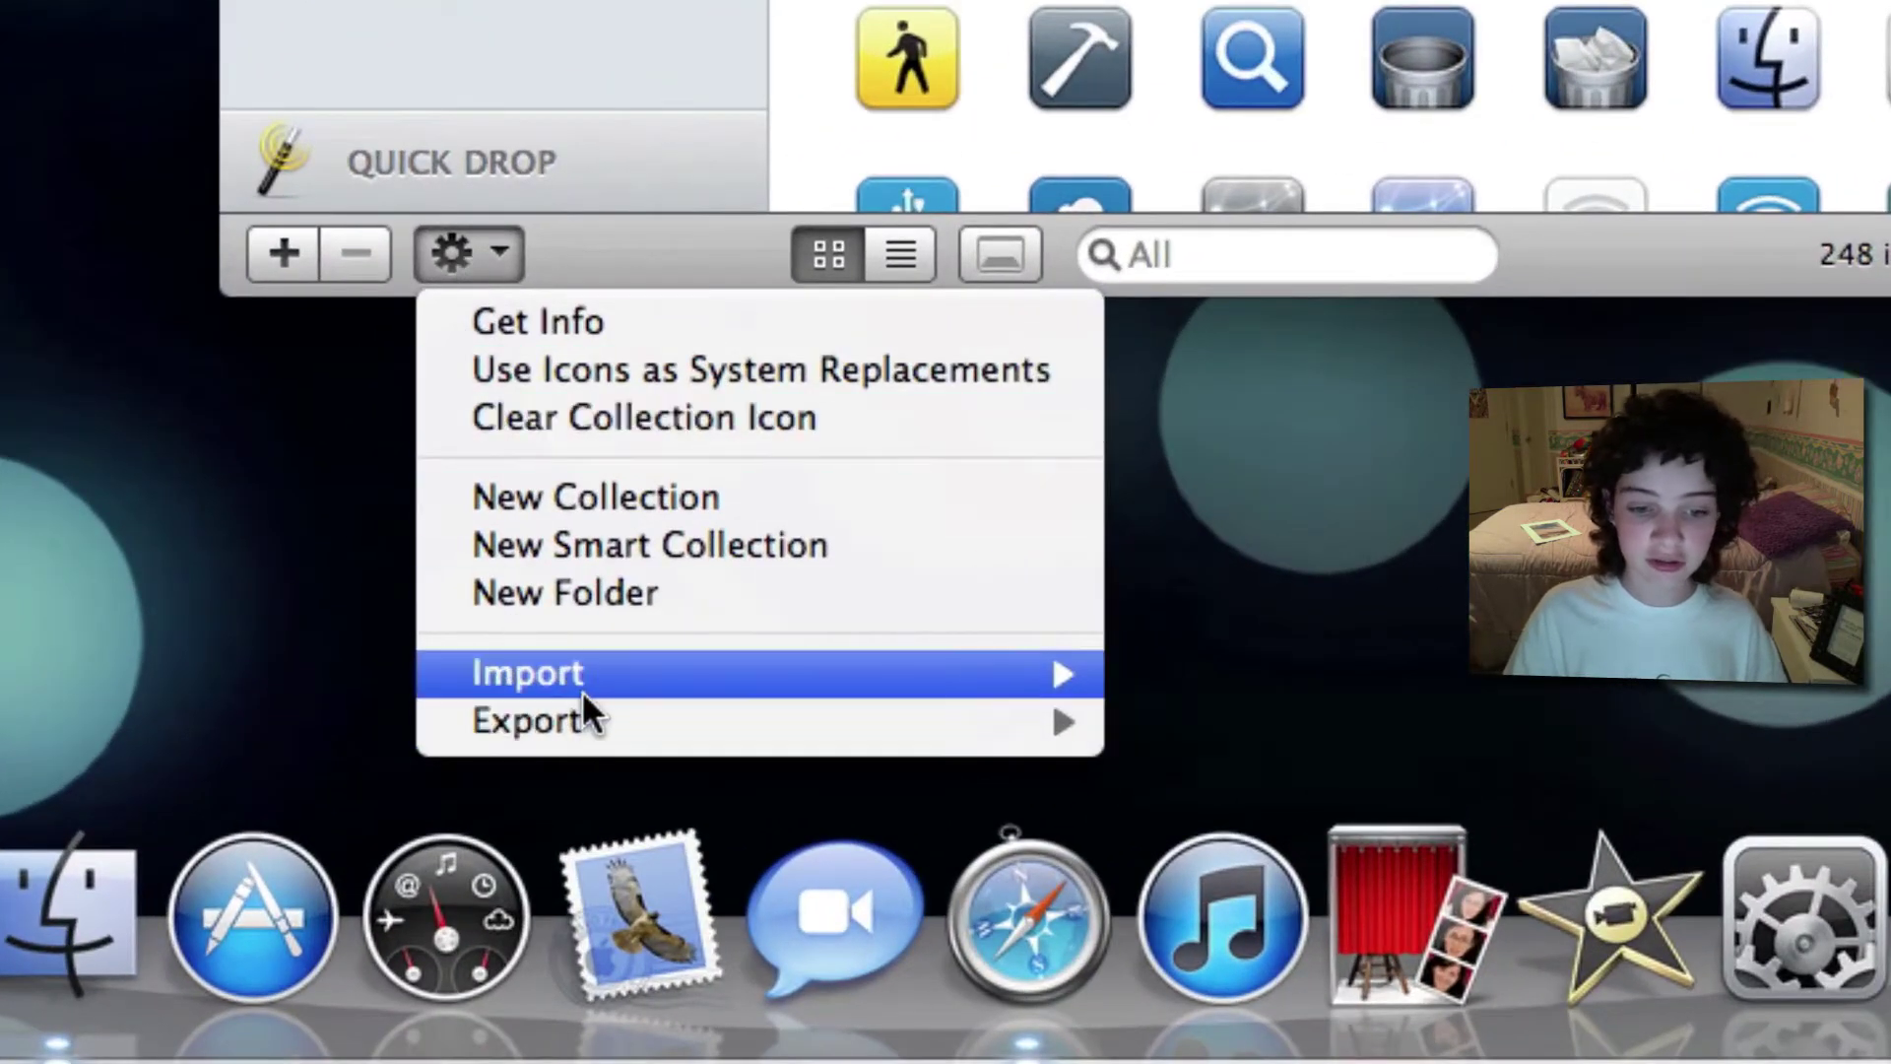
mouse_move(581, 677)
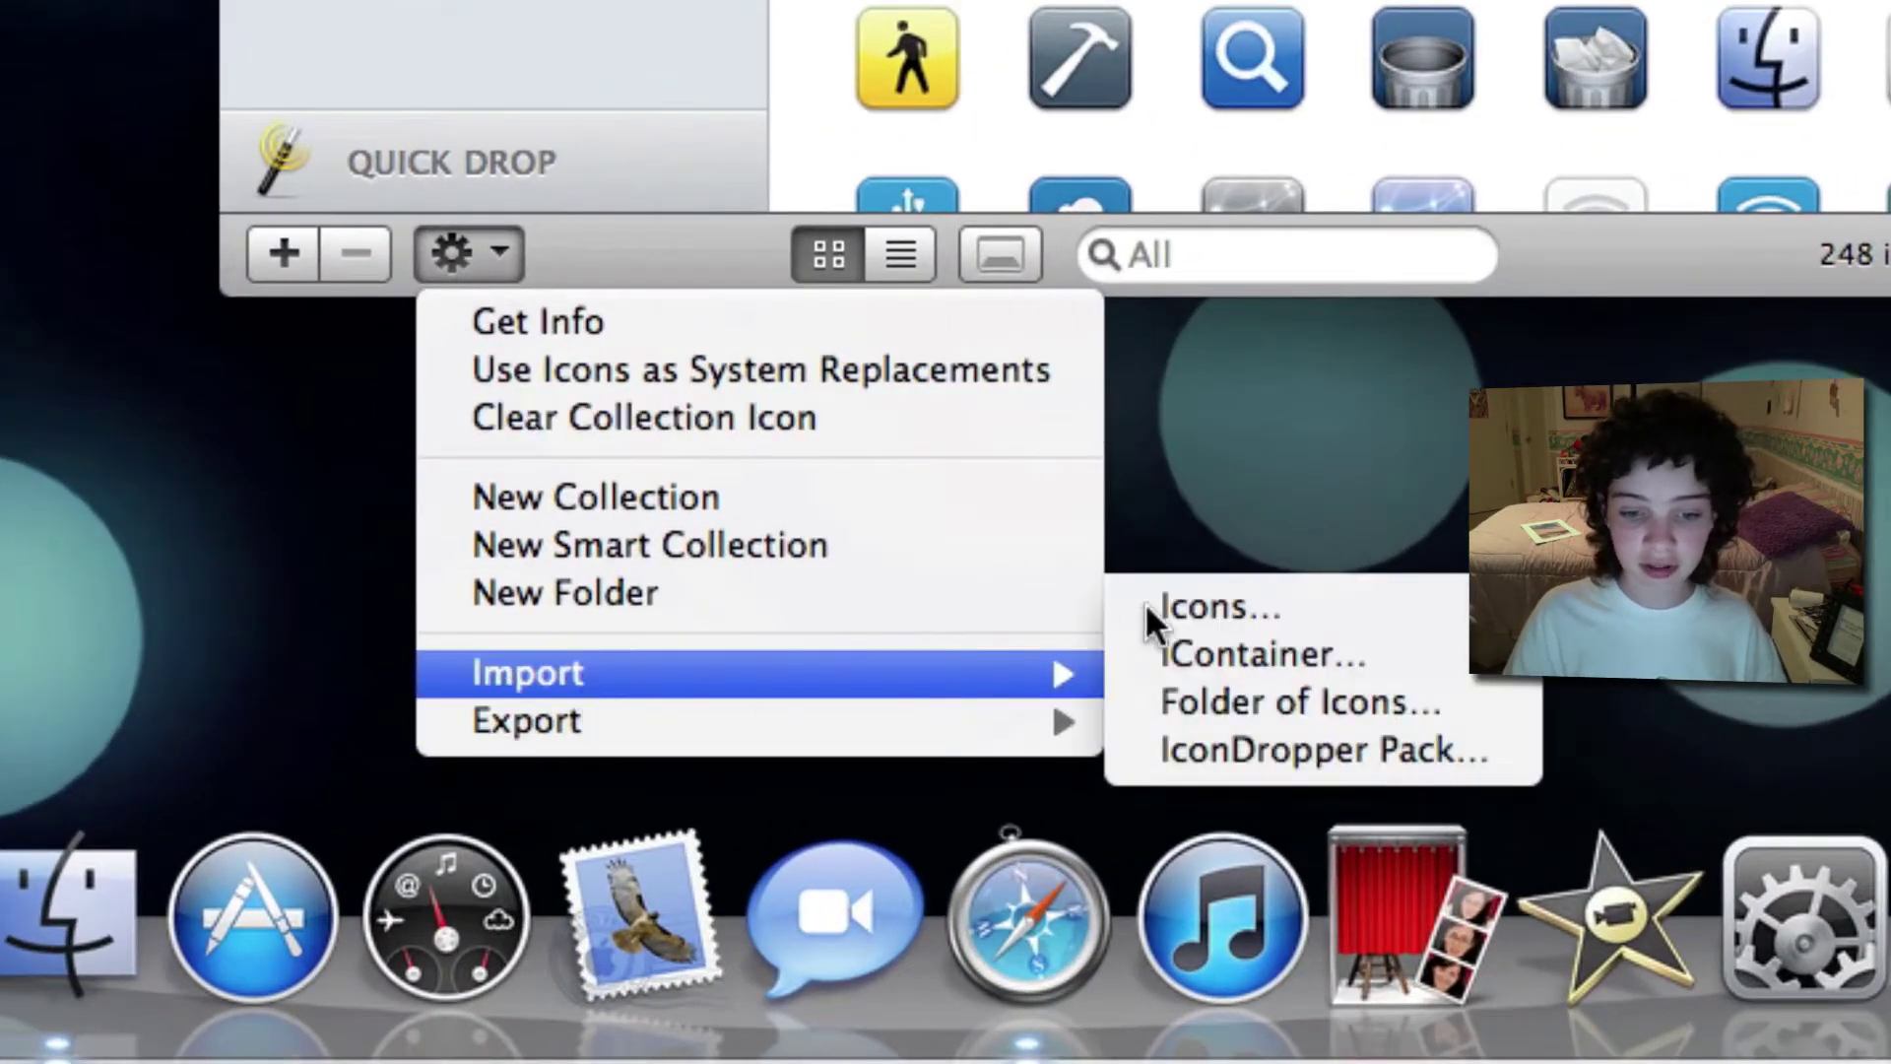
click(1215, 654)
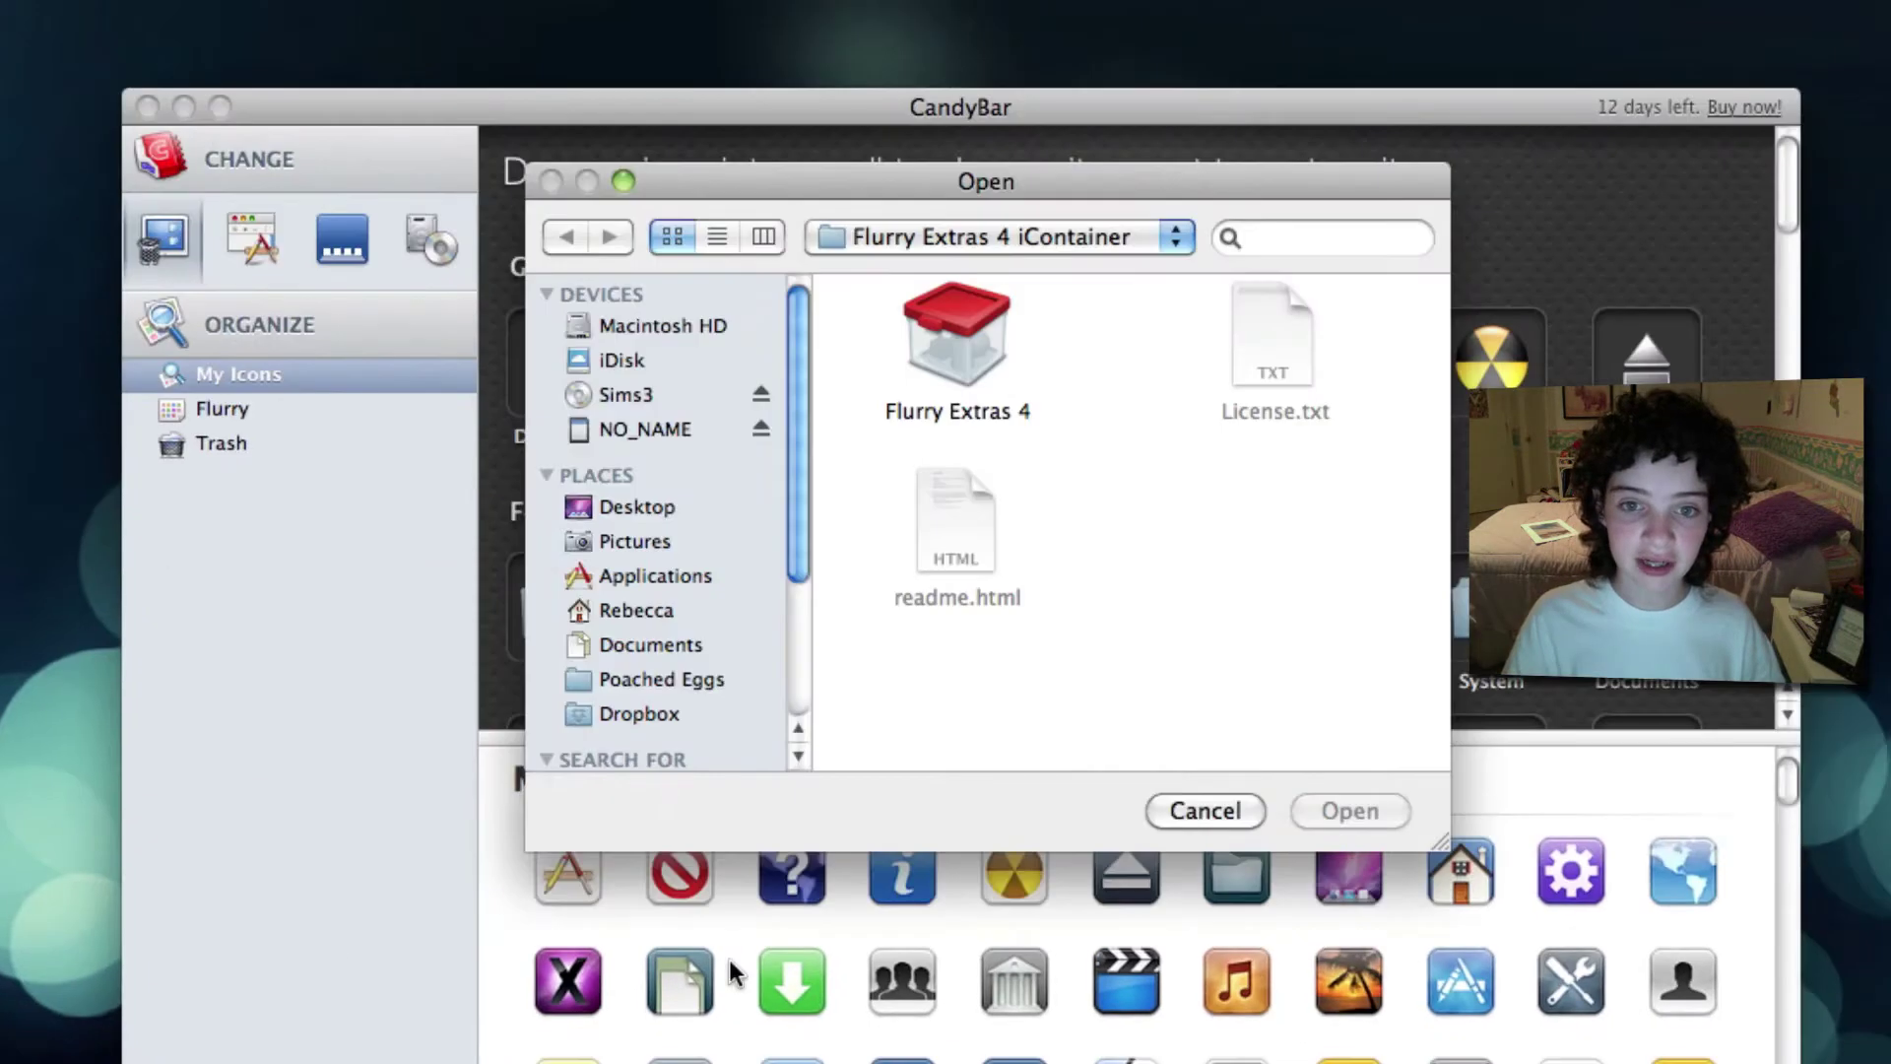
click(997, 366)
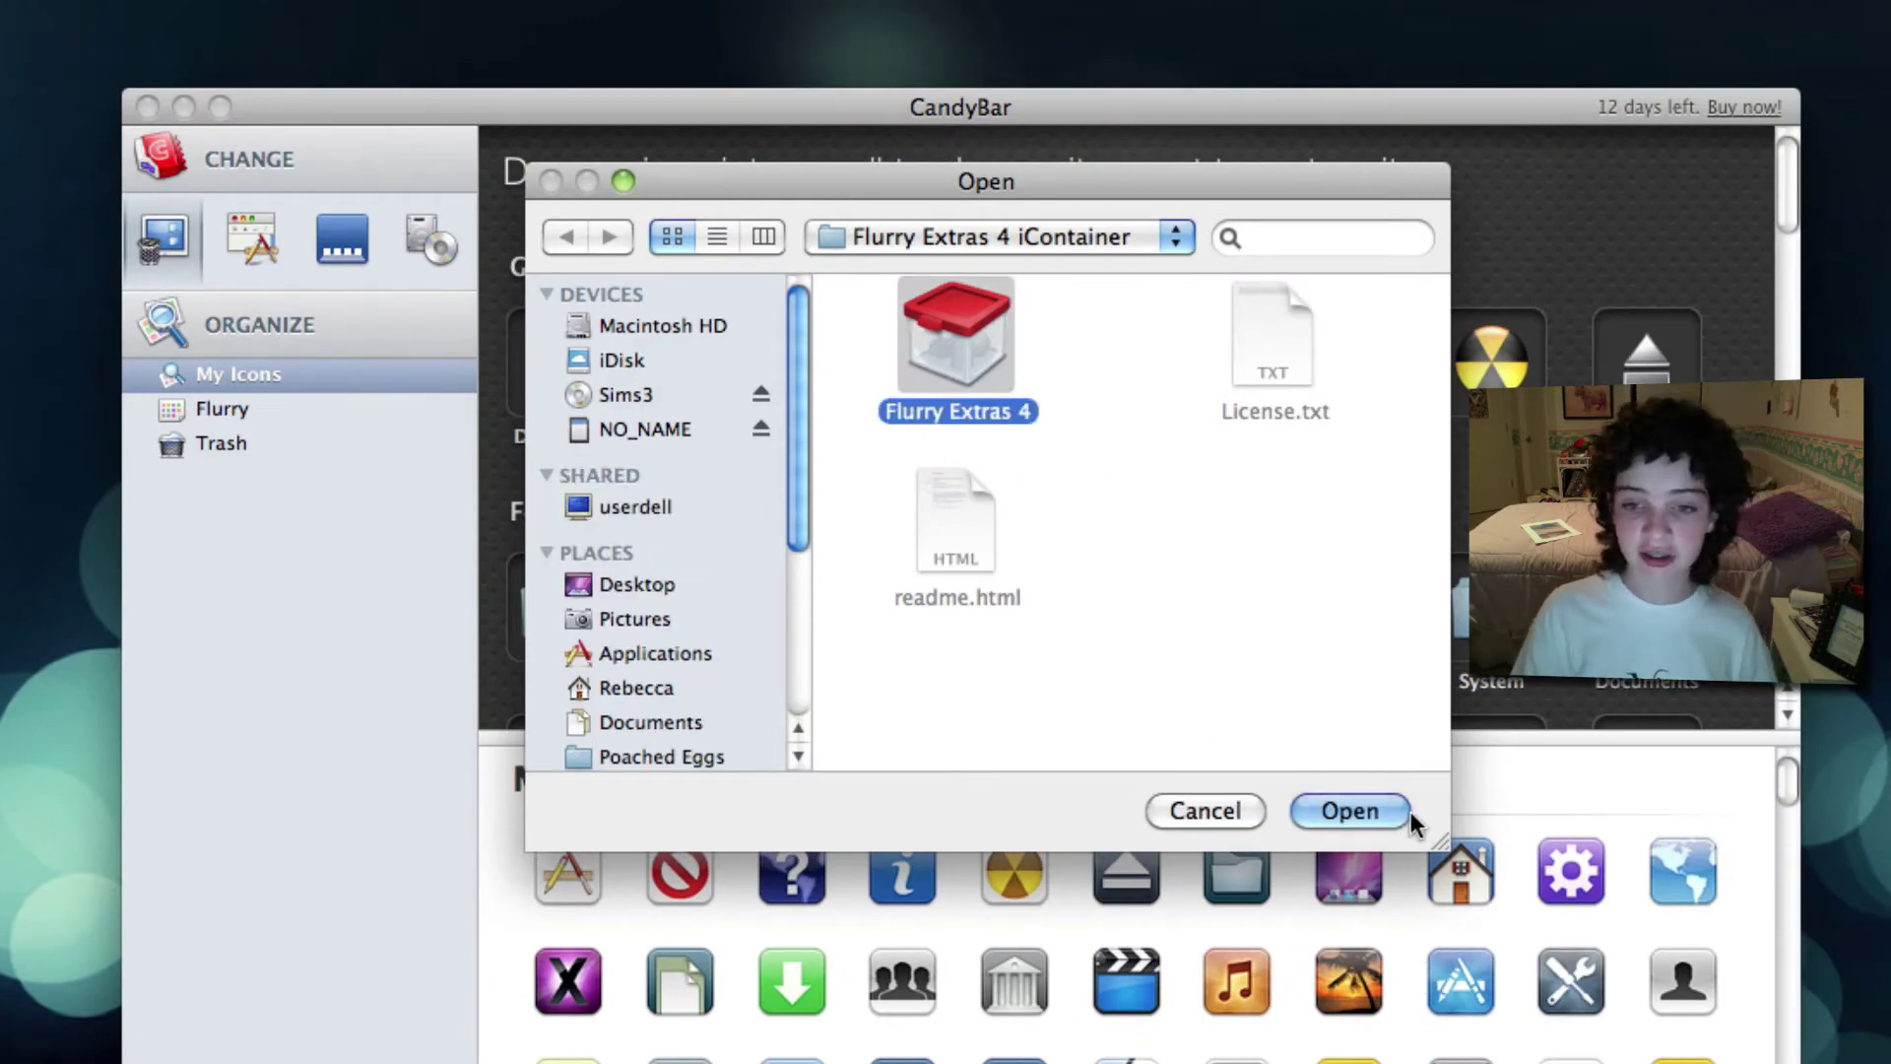
click(1143, 680)
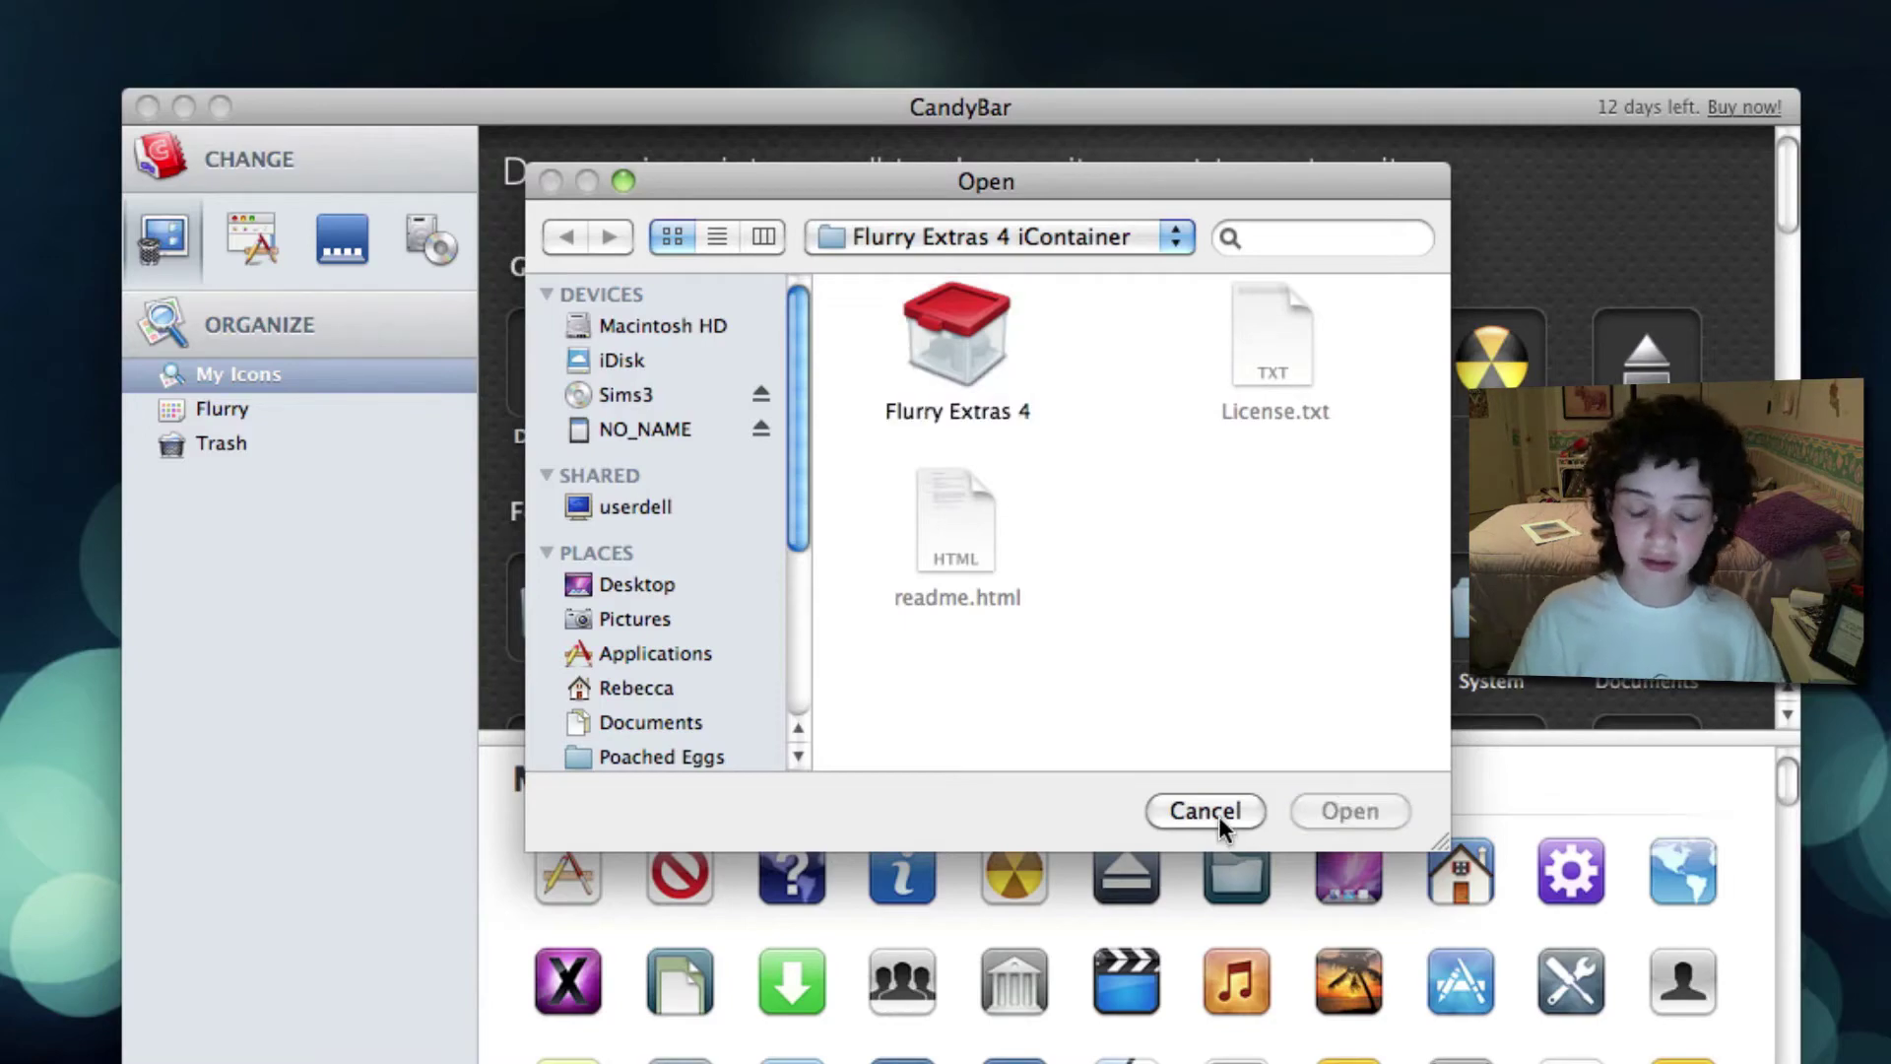
click(1219, 814)
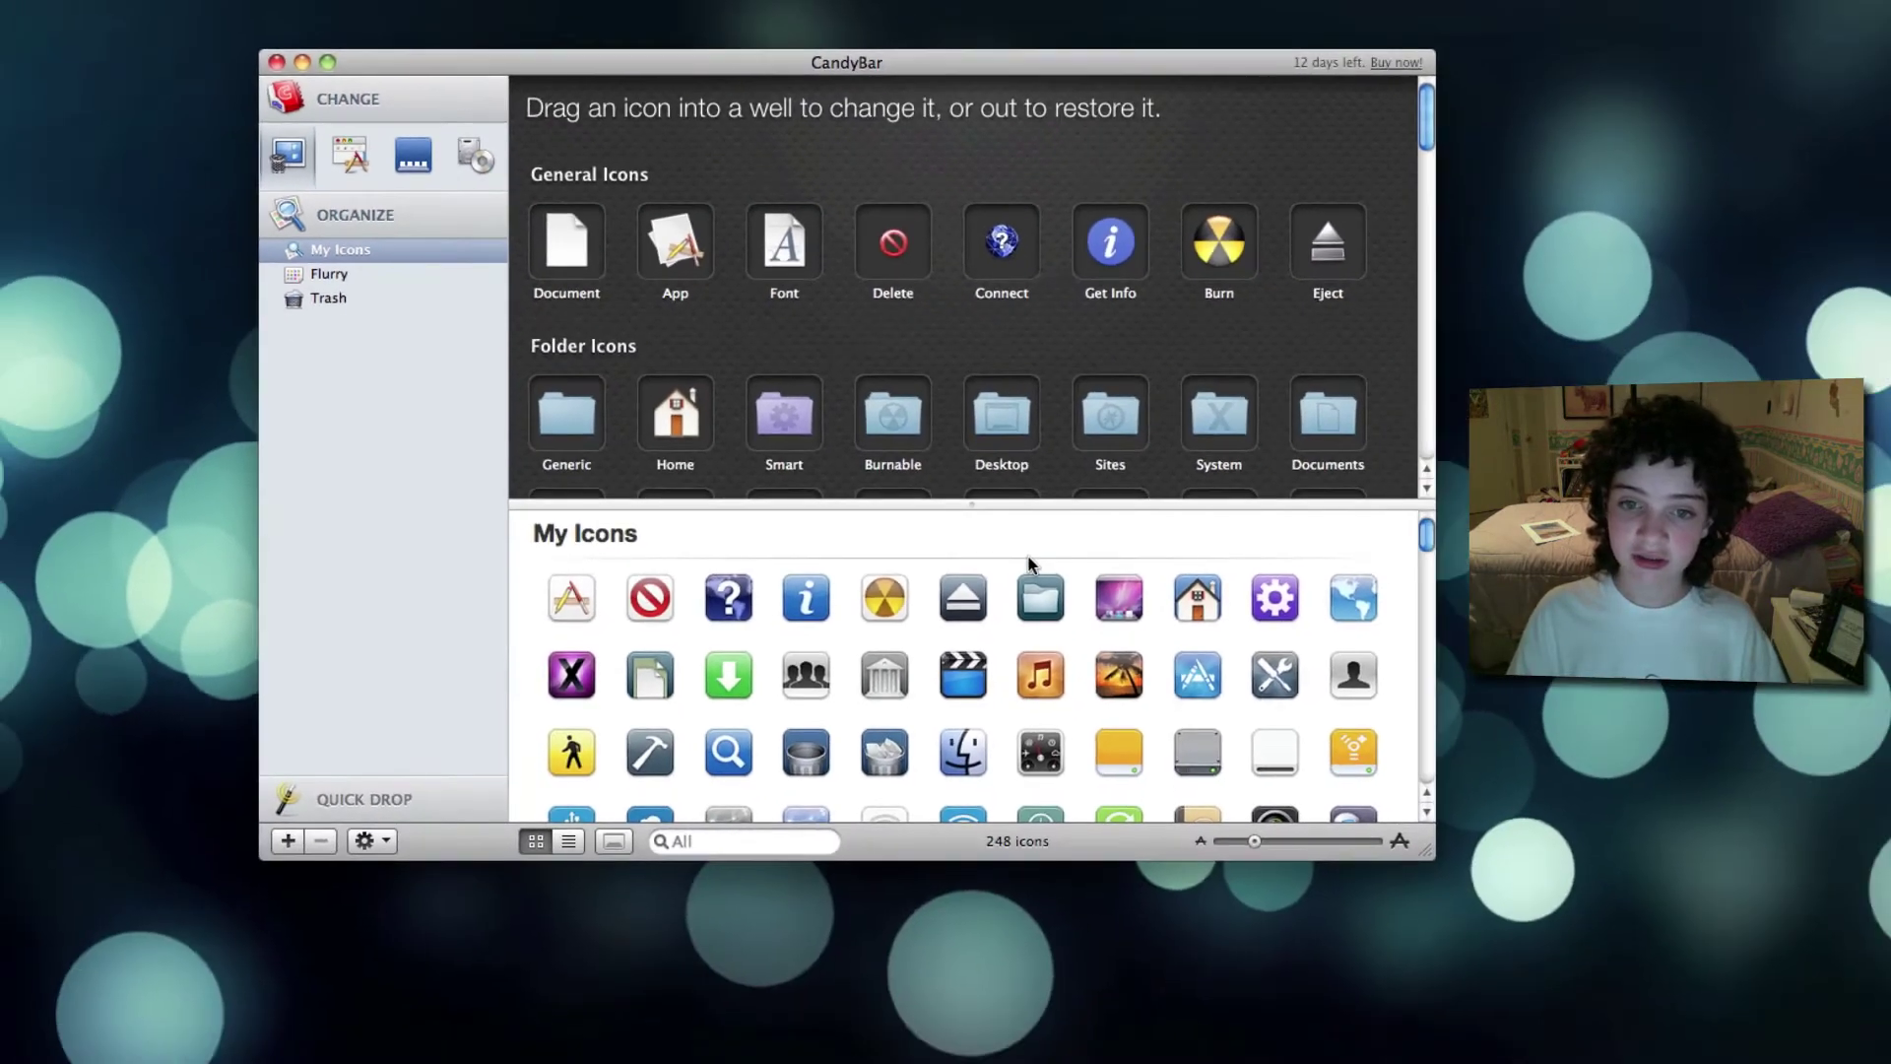
Try to use the My Icons collection as system replacements, and reopen CandyBar.
scroll(985, 591, down, 1)
scroll(985, 589, down, 10)
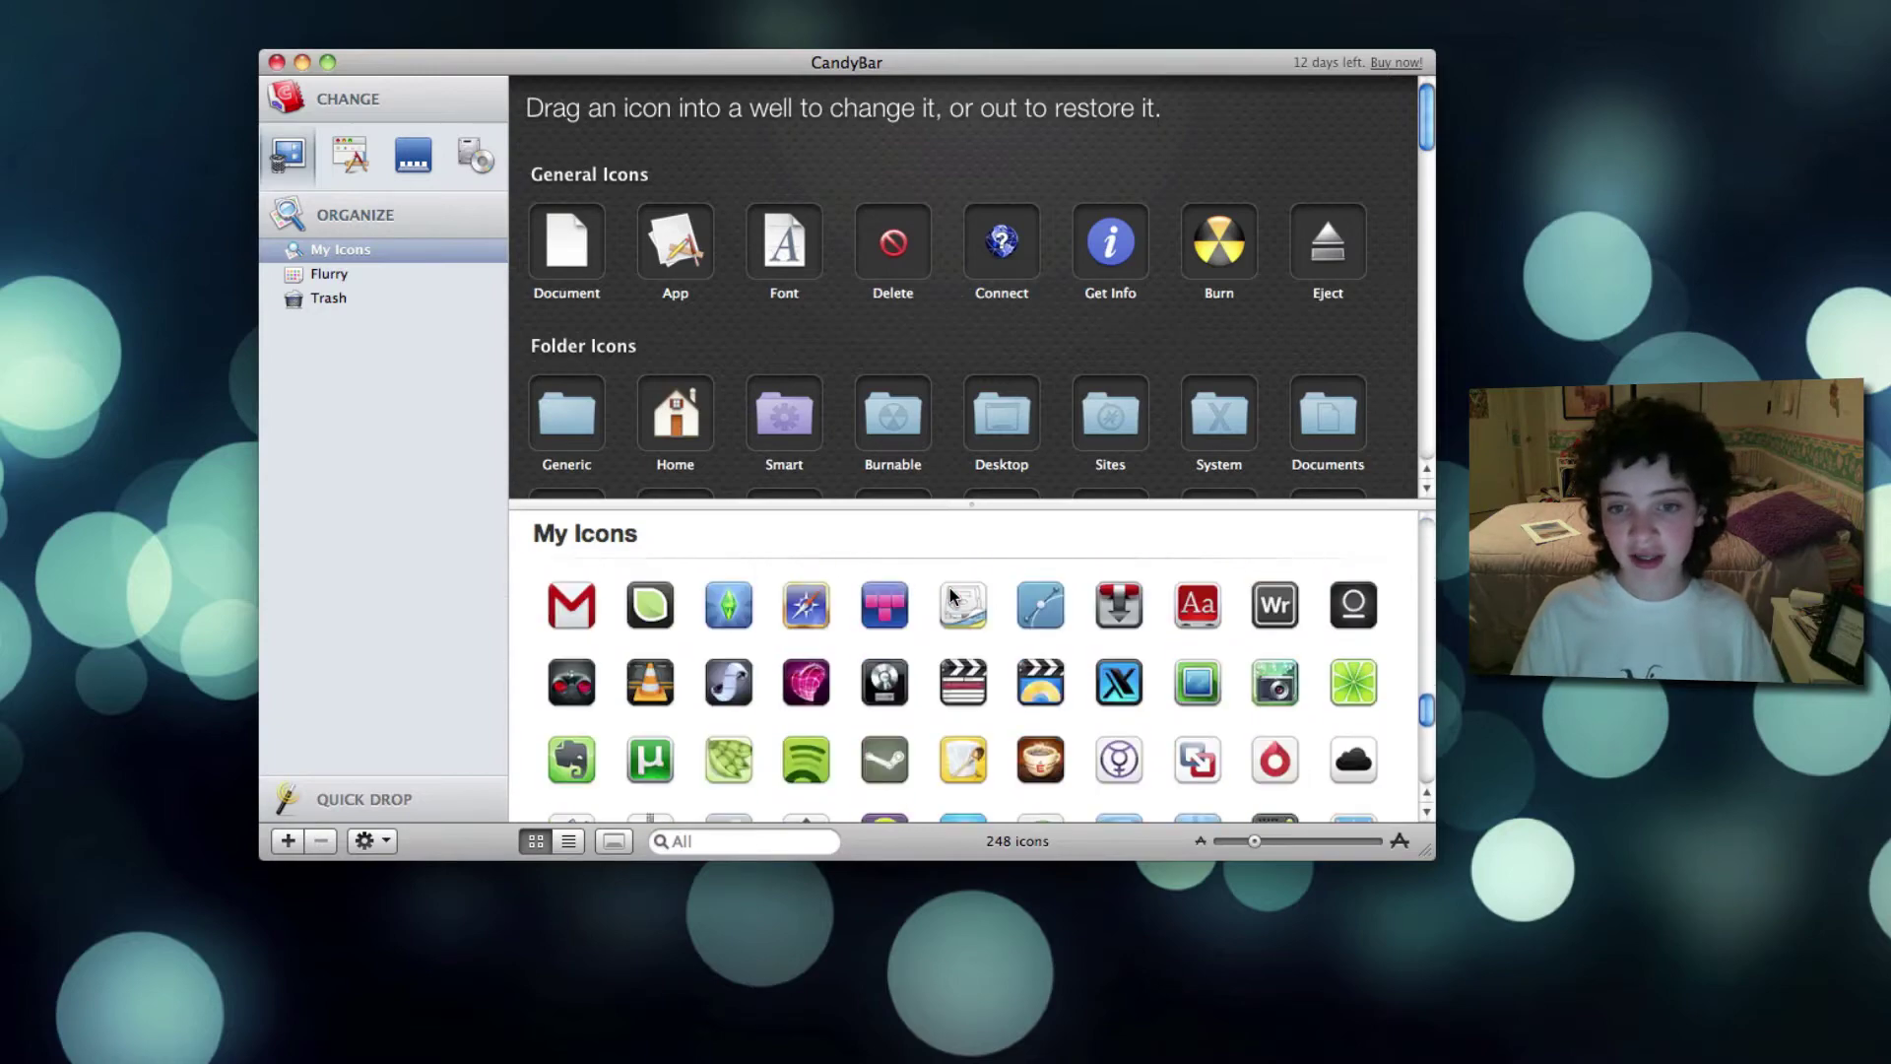
scroll(995, 589, down, 5)
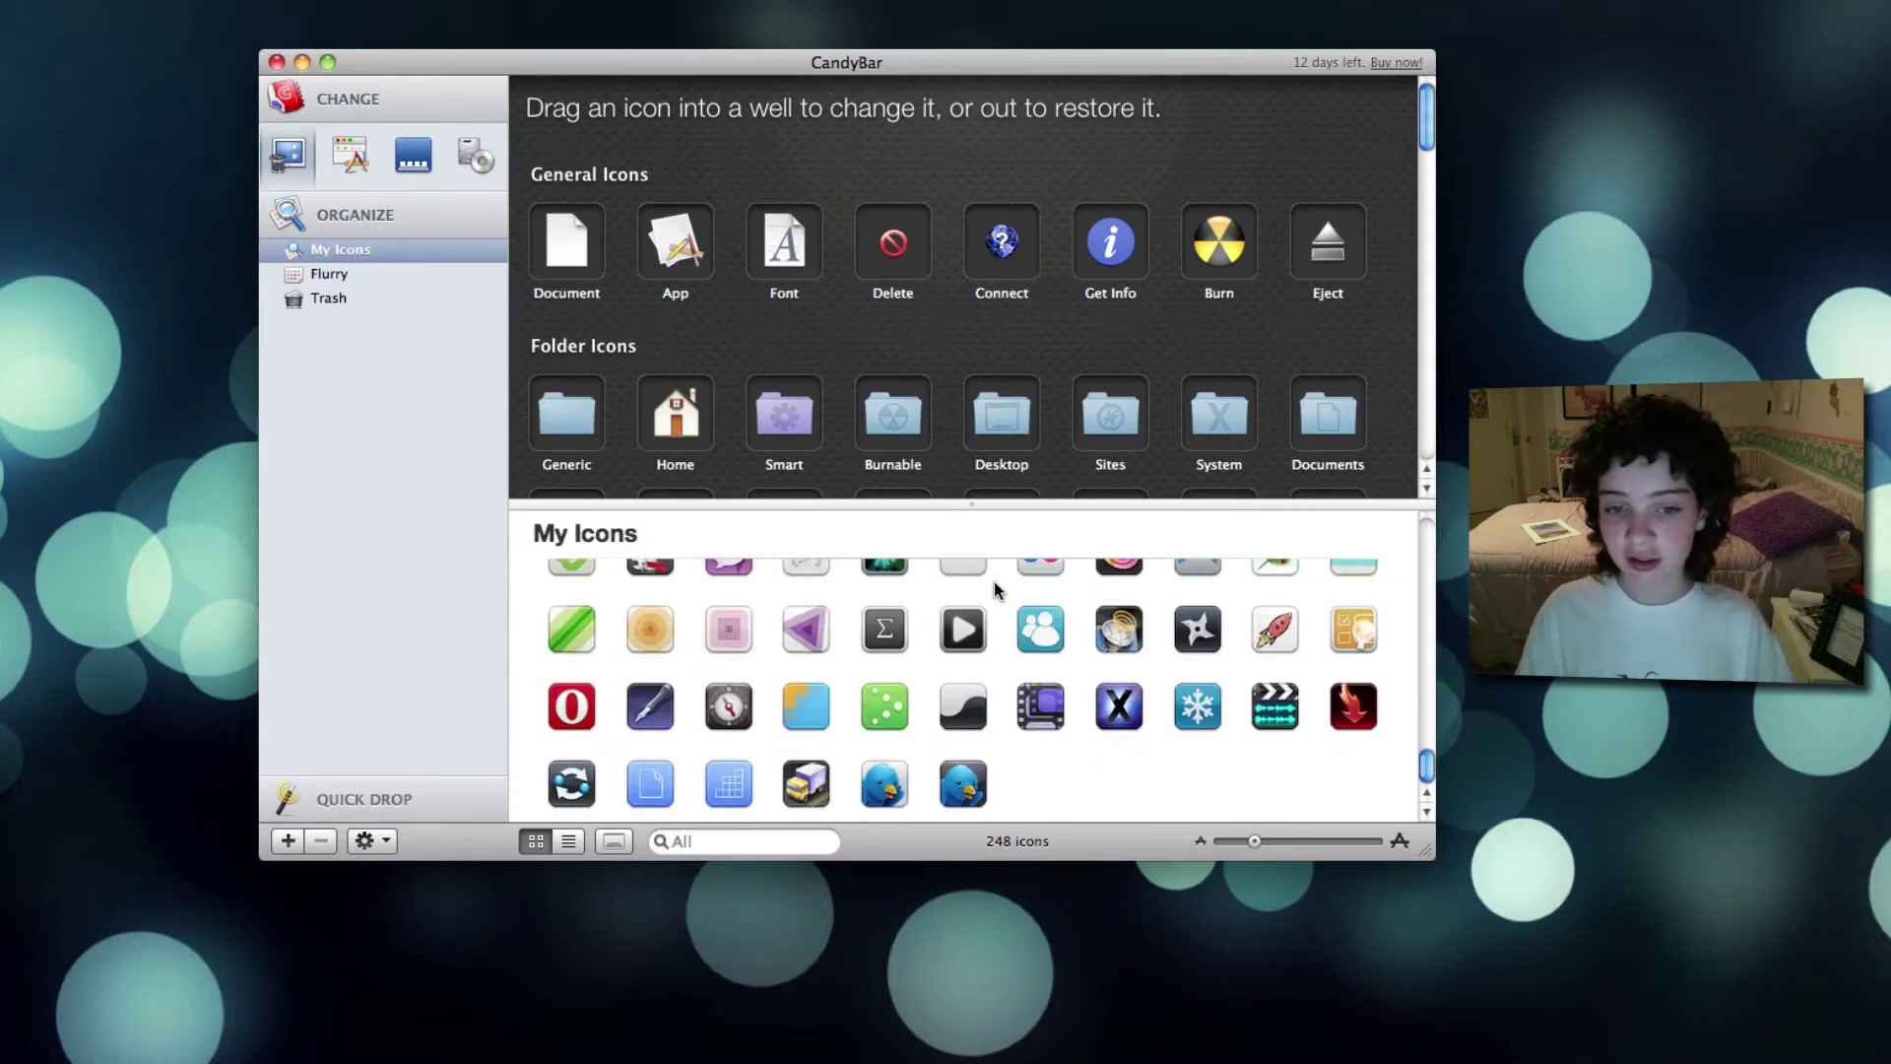
scroll(995, 589, up, 15)
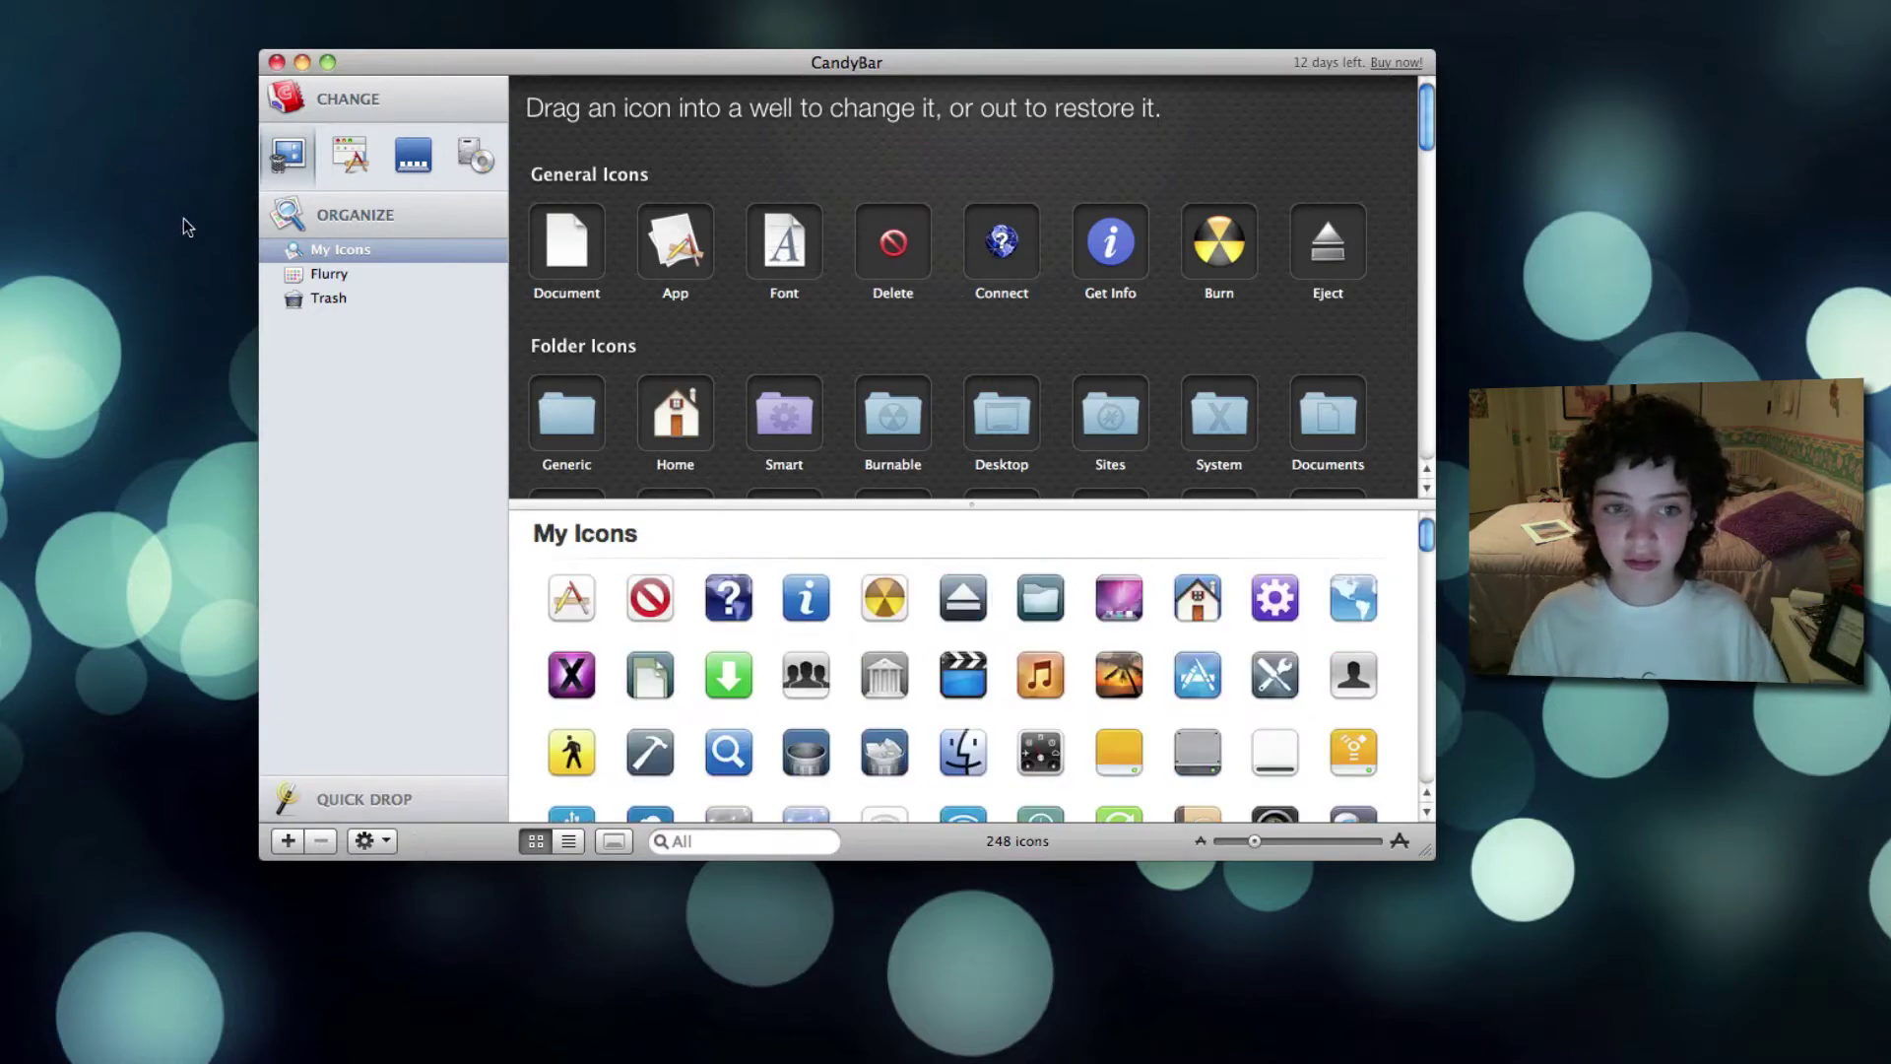
click(370, 840)
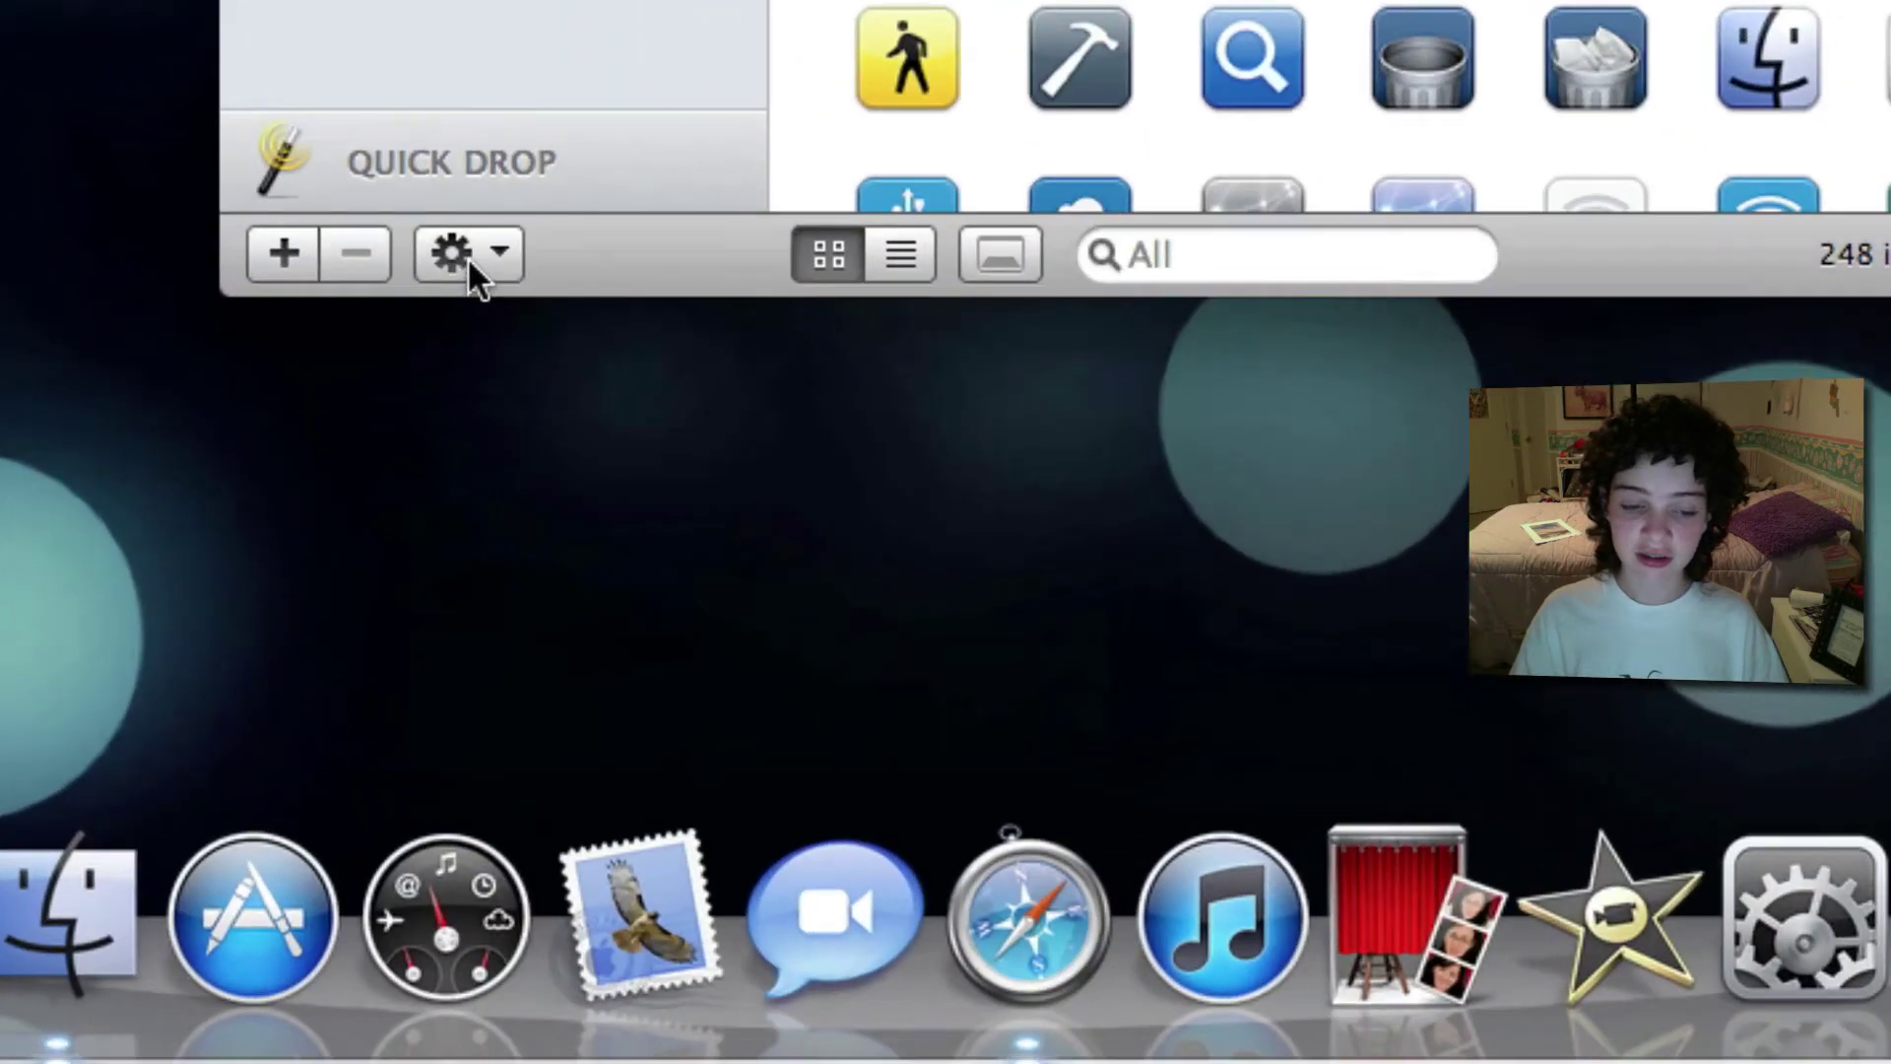
click(371, 840)
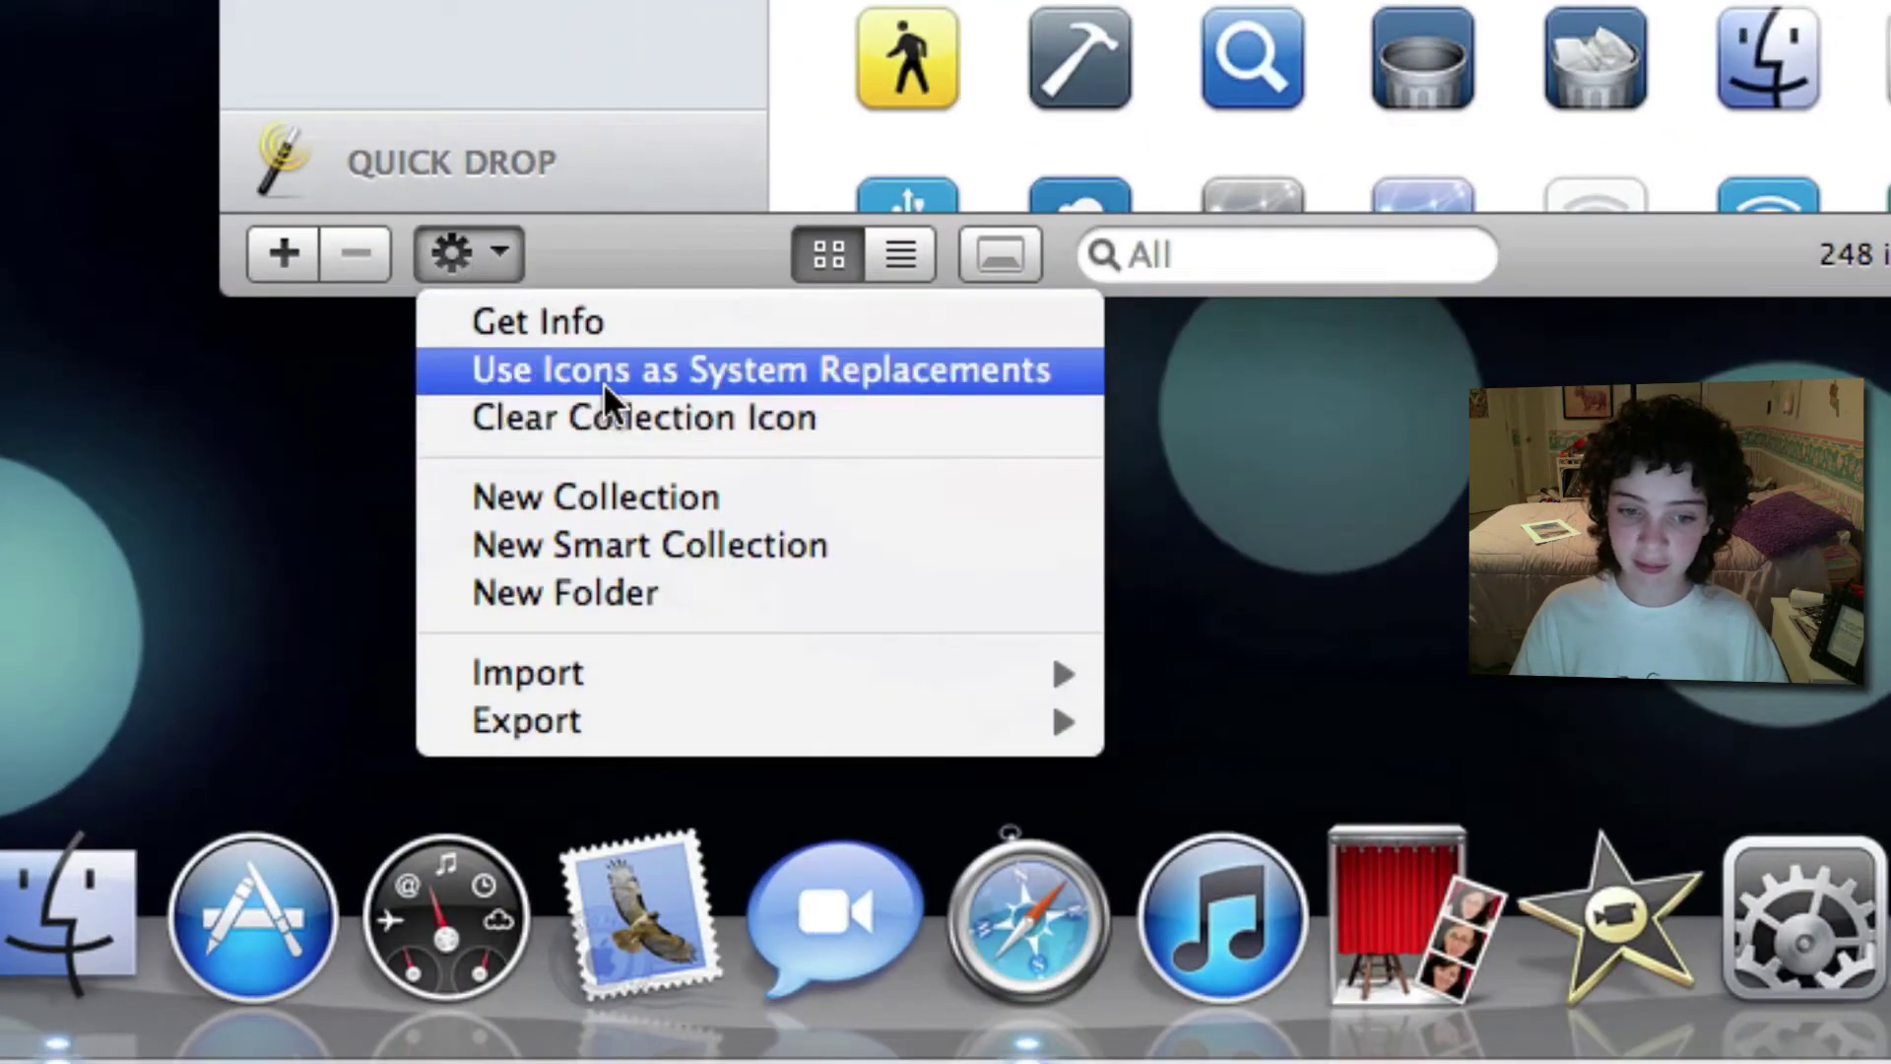
click(603, 381)
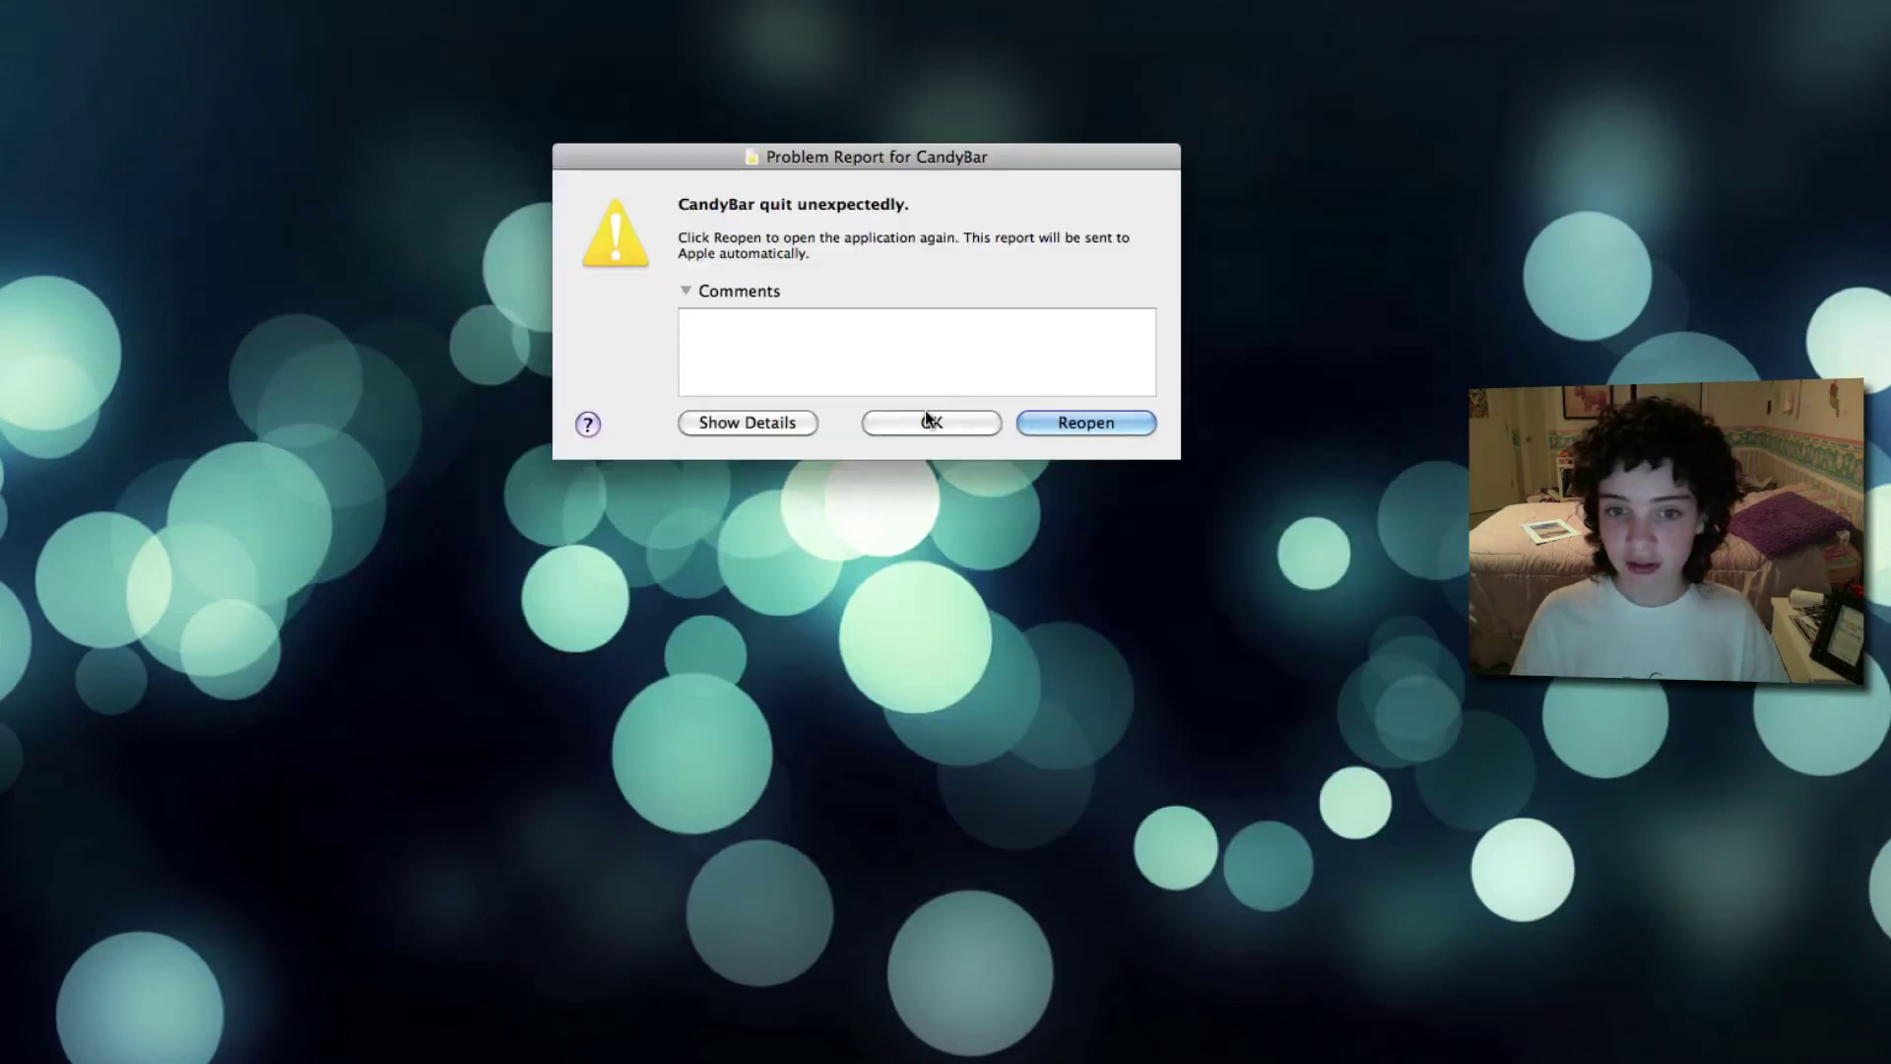
click(1073, 419)
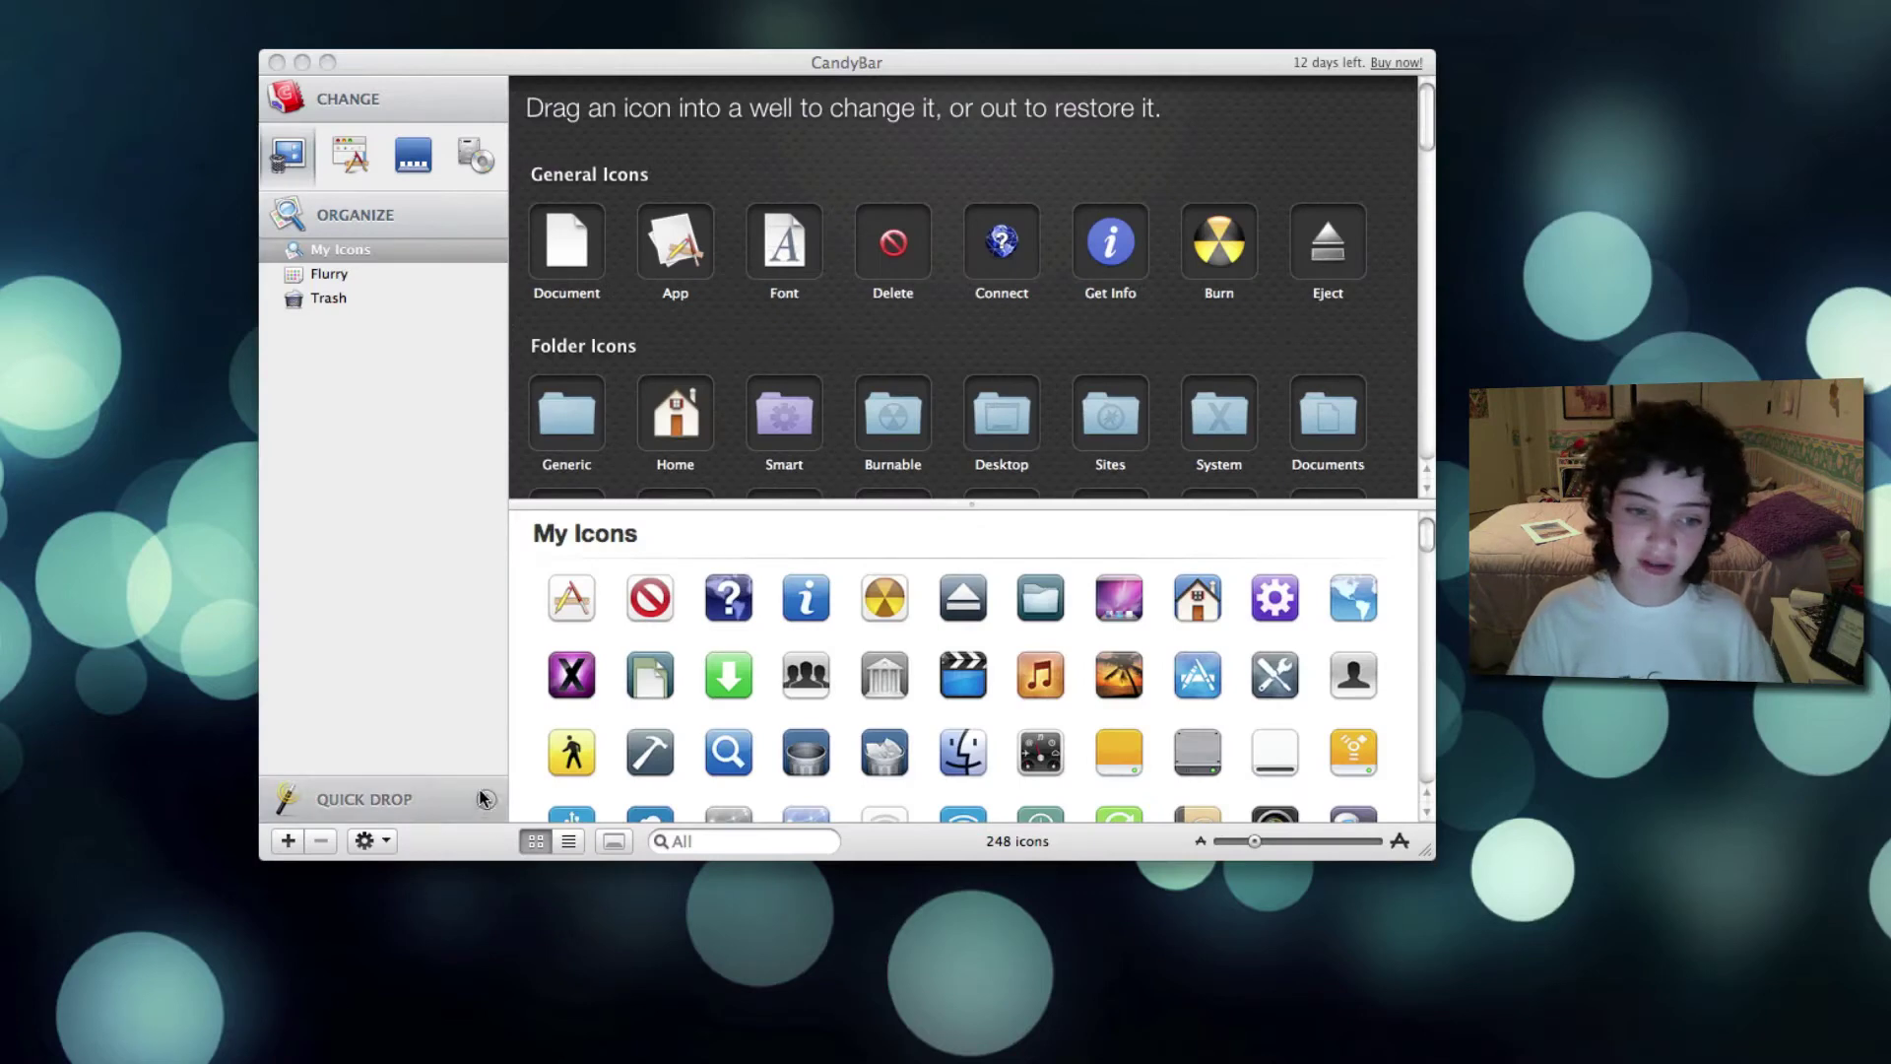
Select the App icon in My Icons, use the collection's icons as system replacements, and review the pending system icons.
click(376, 842)
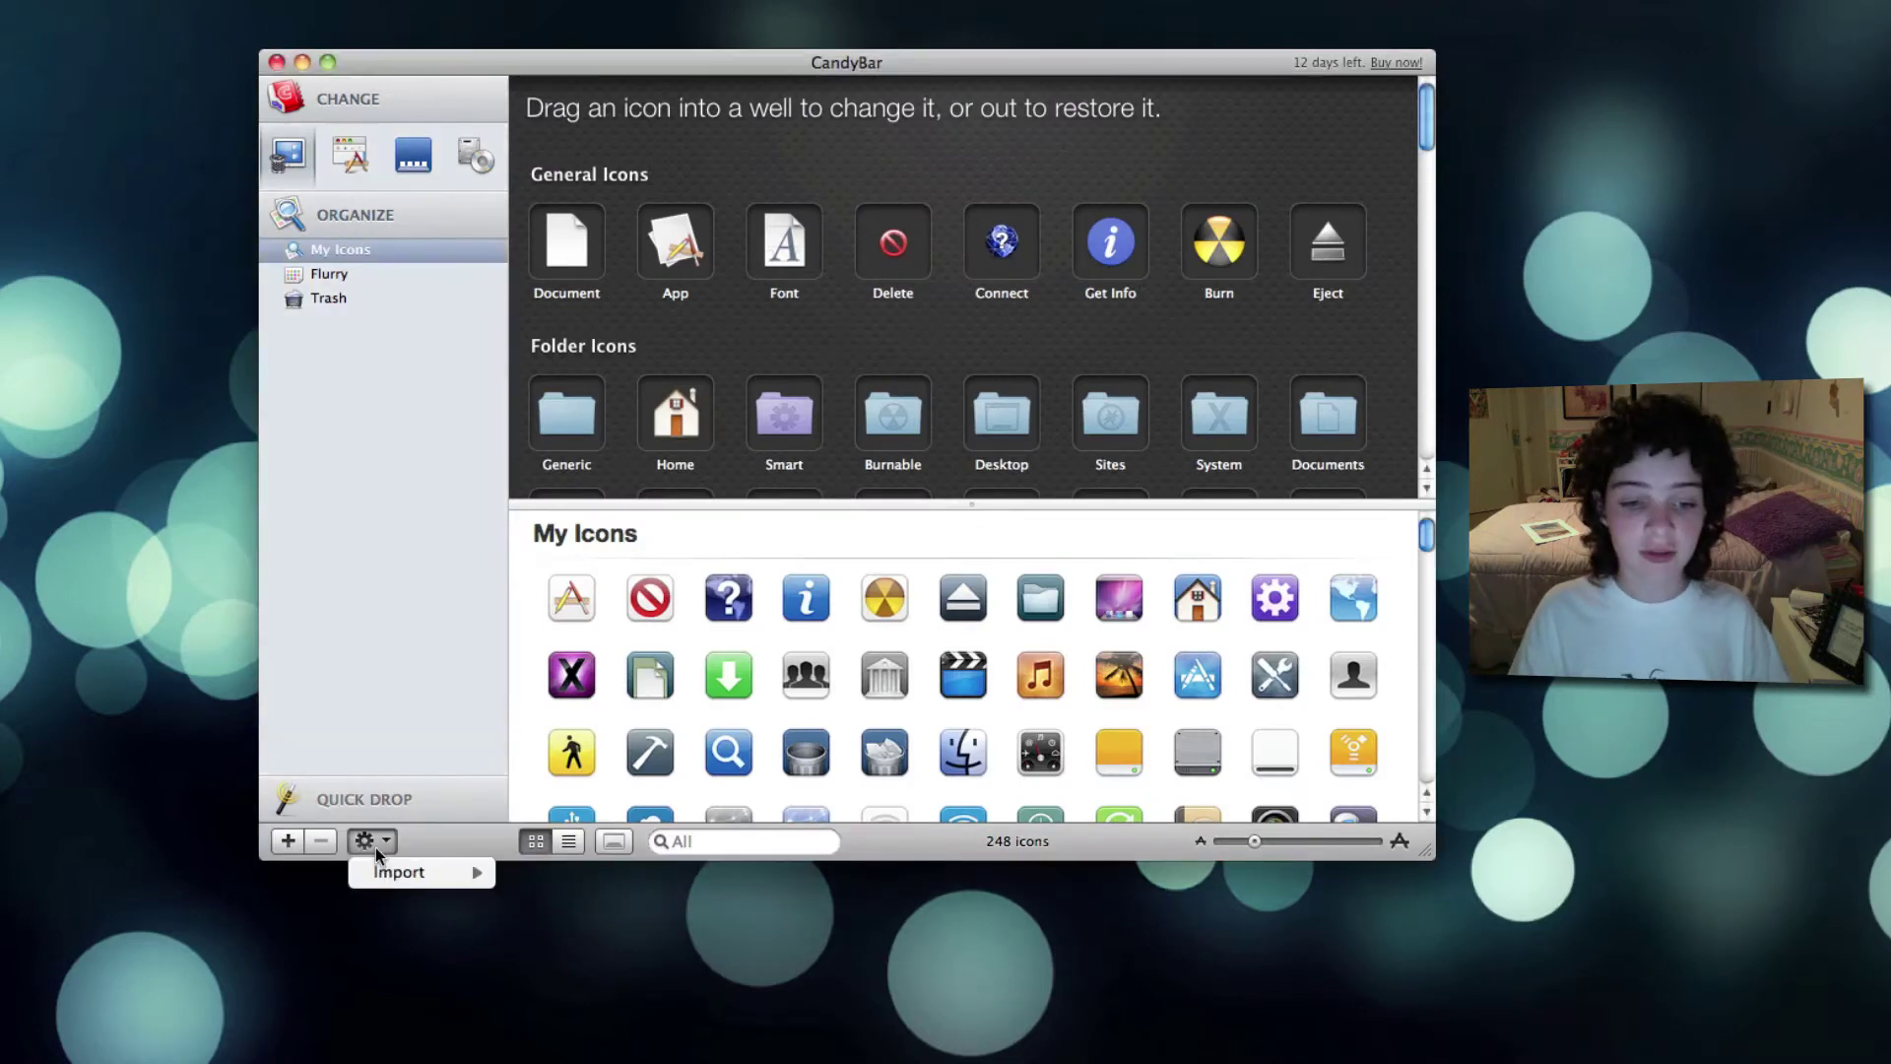
click(559, 620)
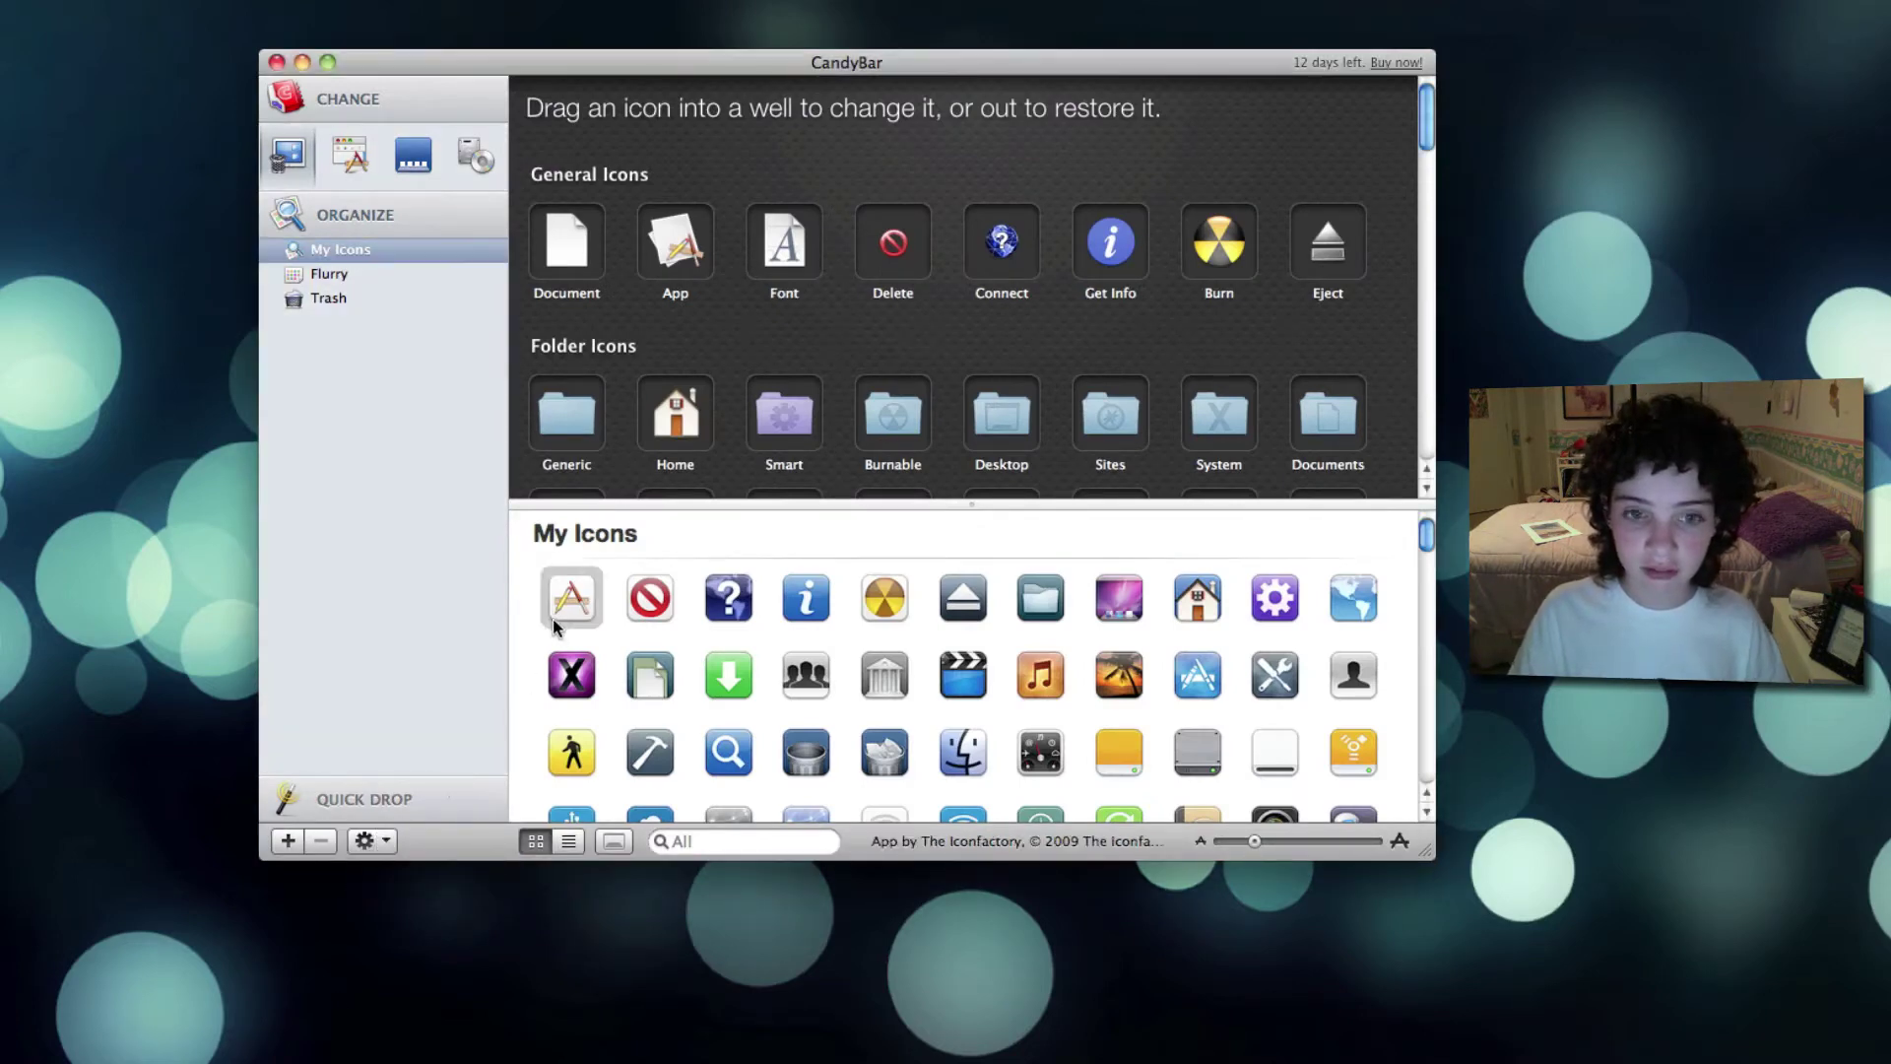
click(375, 840)
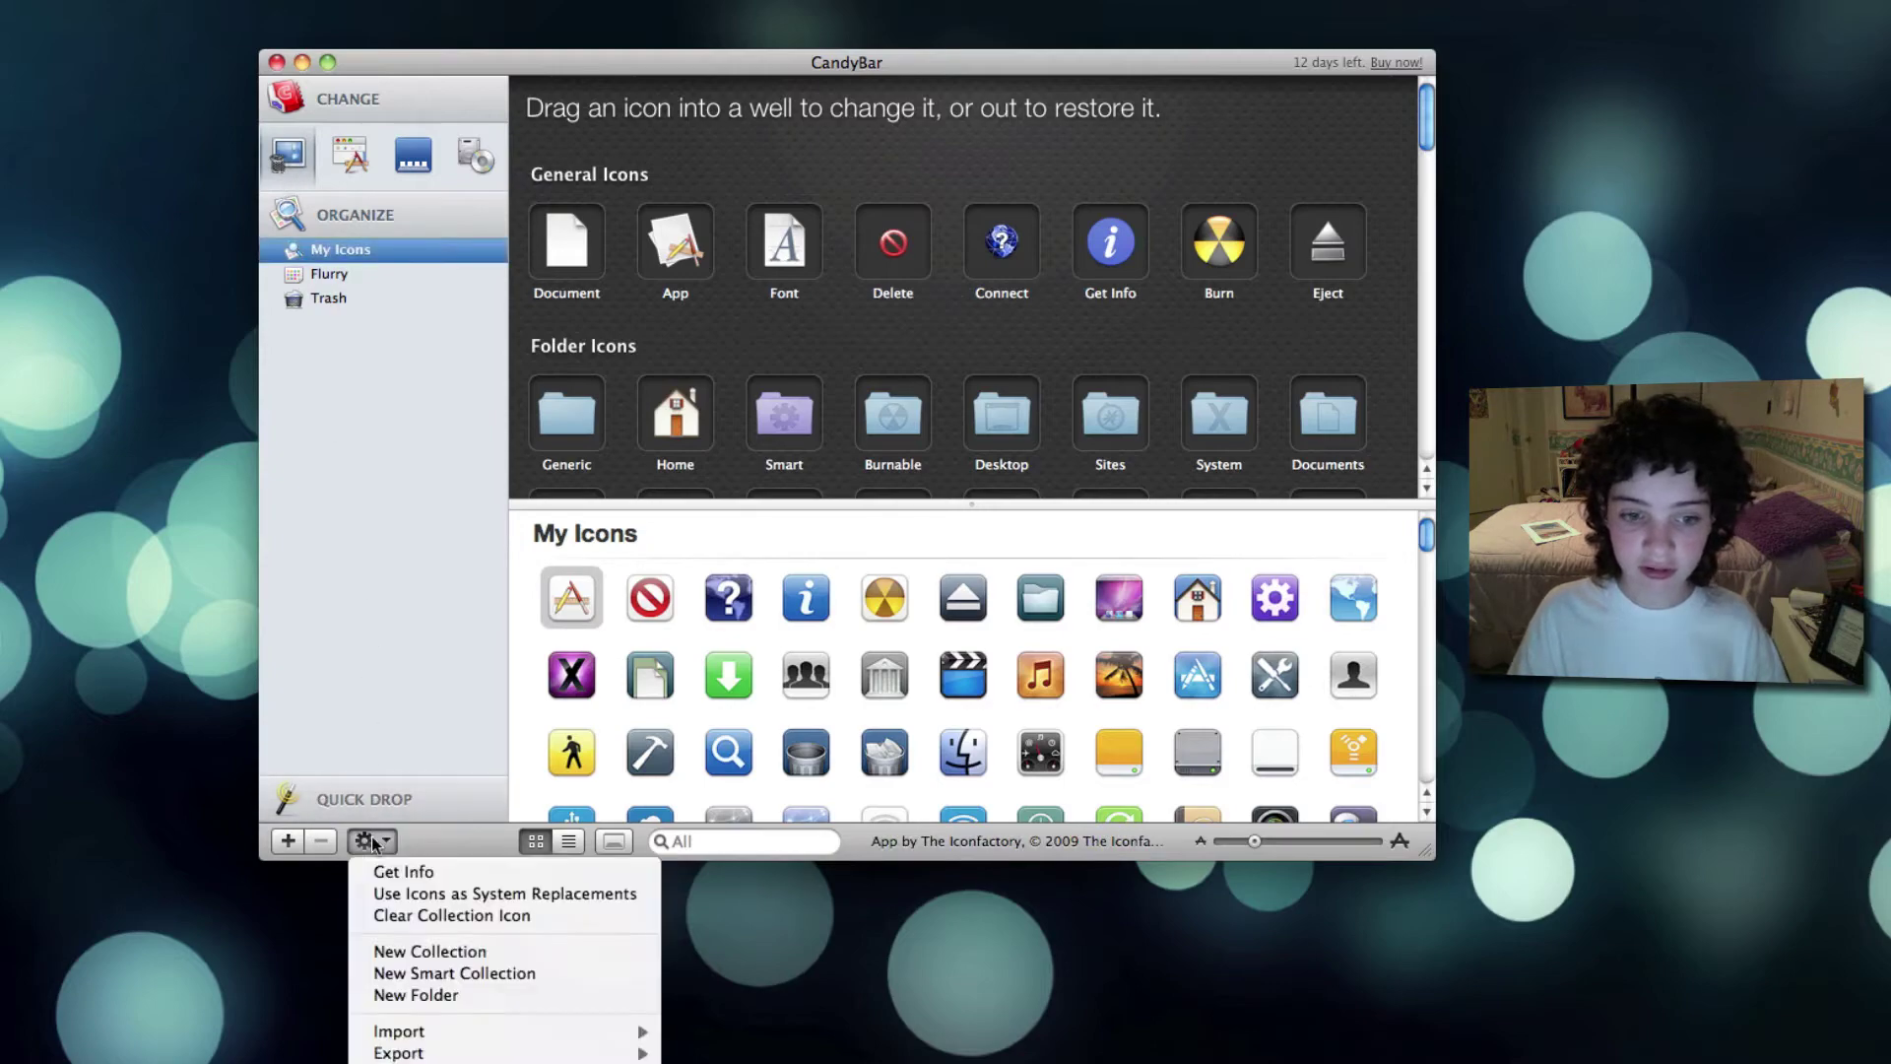
click(438, 894)
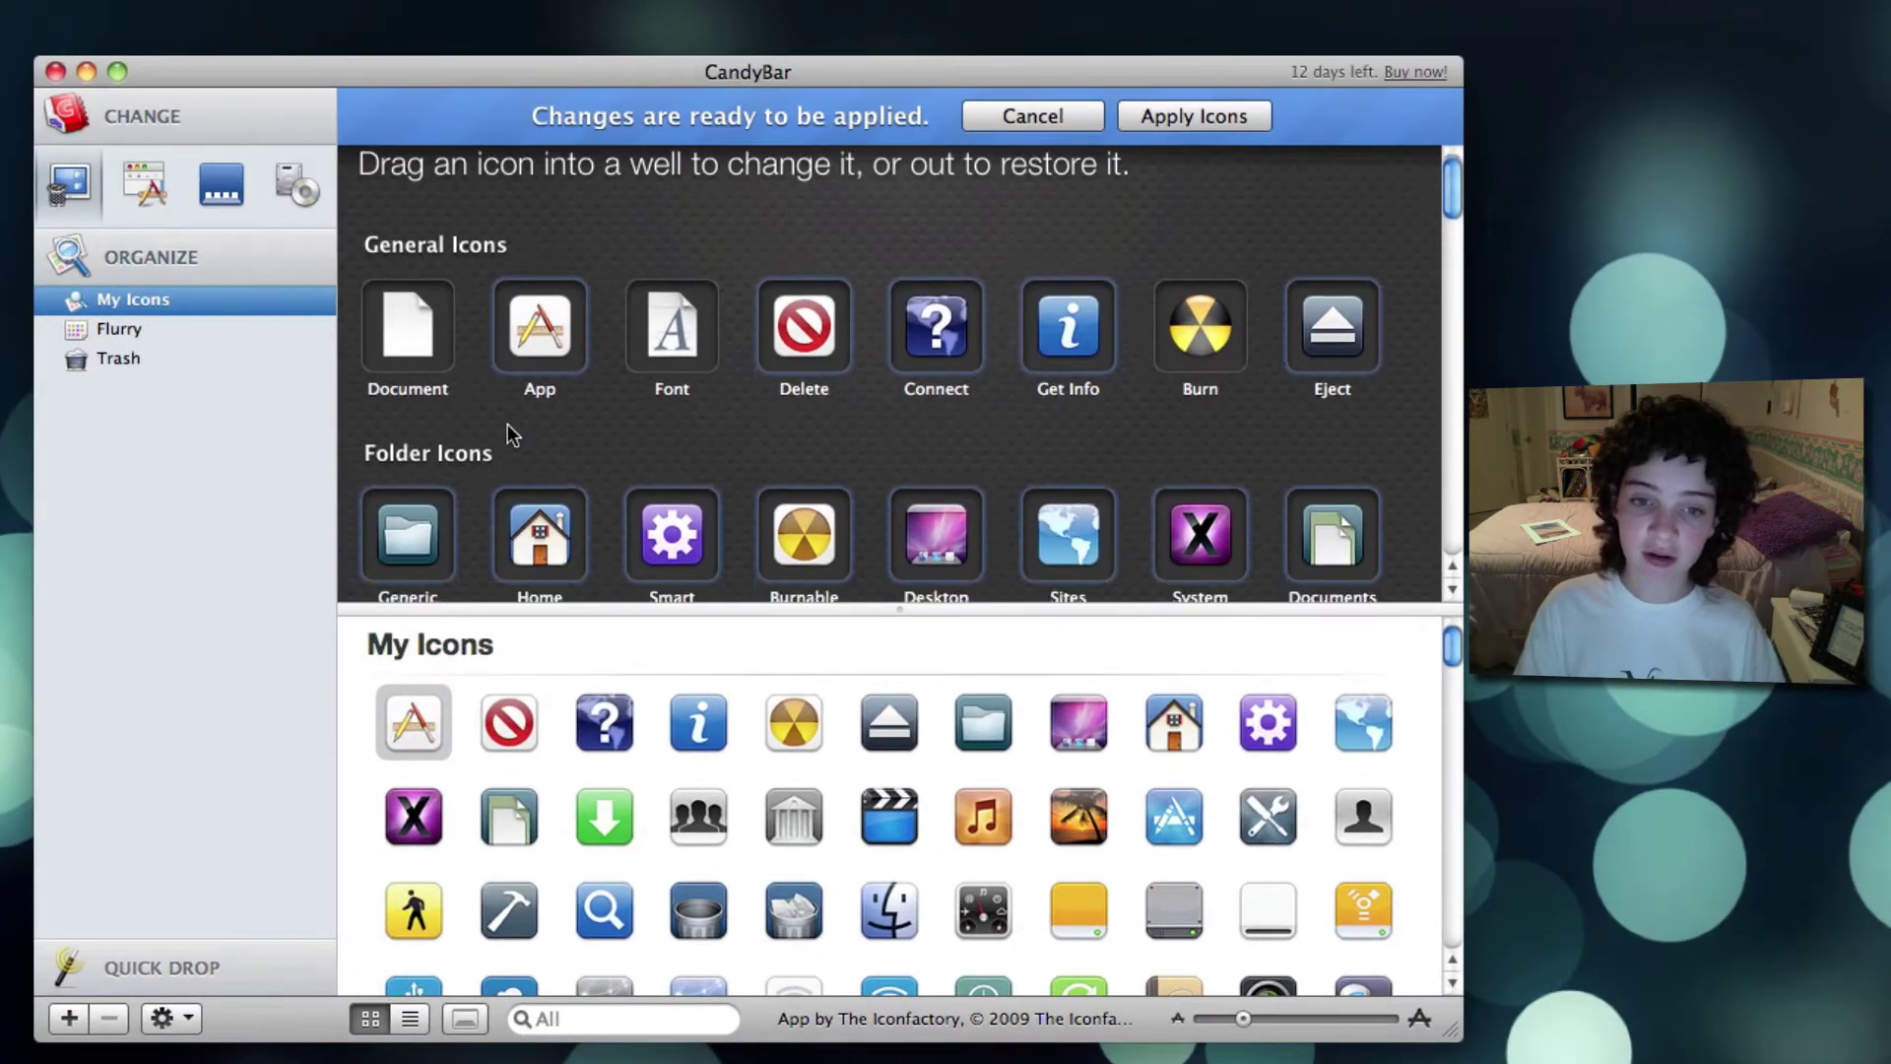
scroll(507, 429, down, 10)
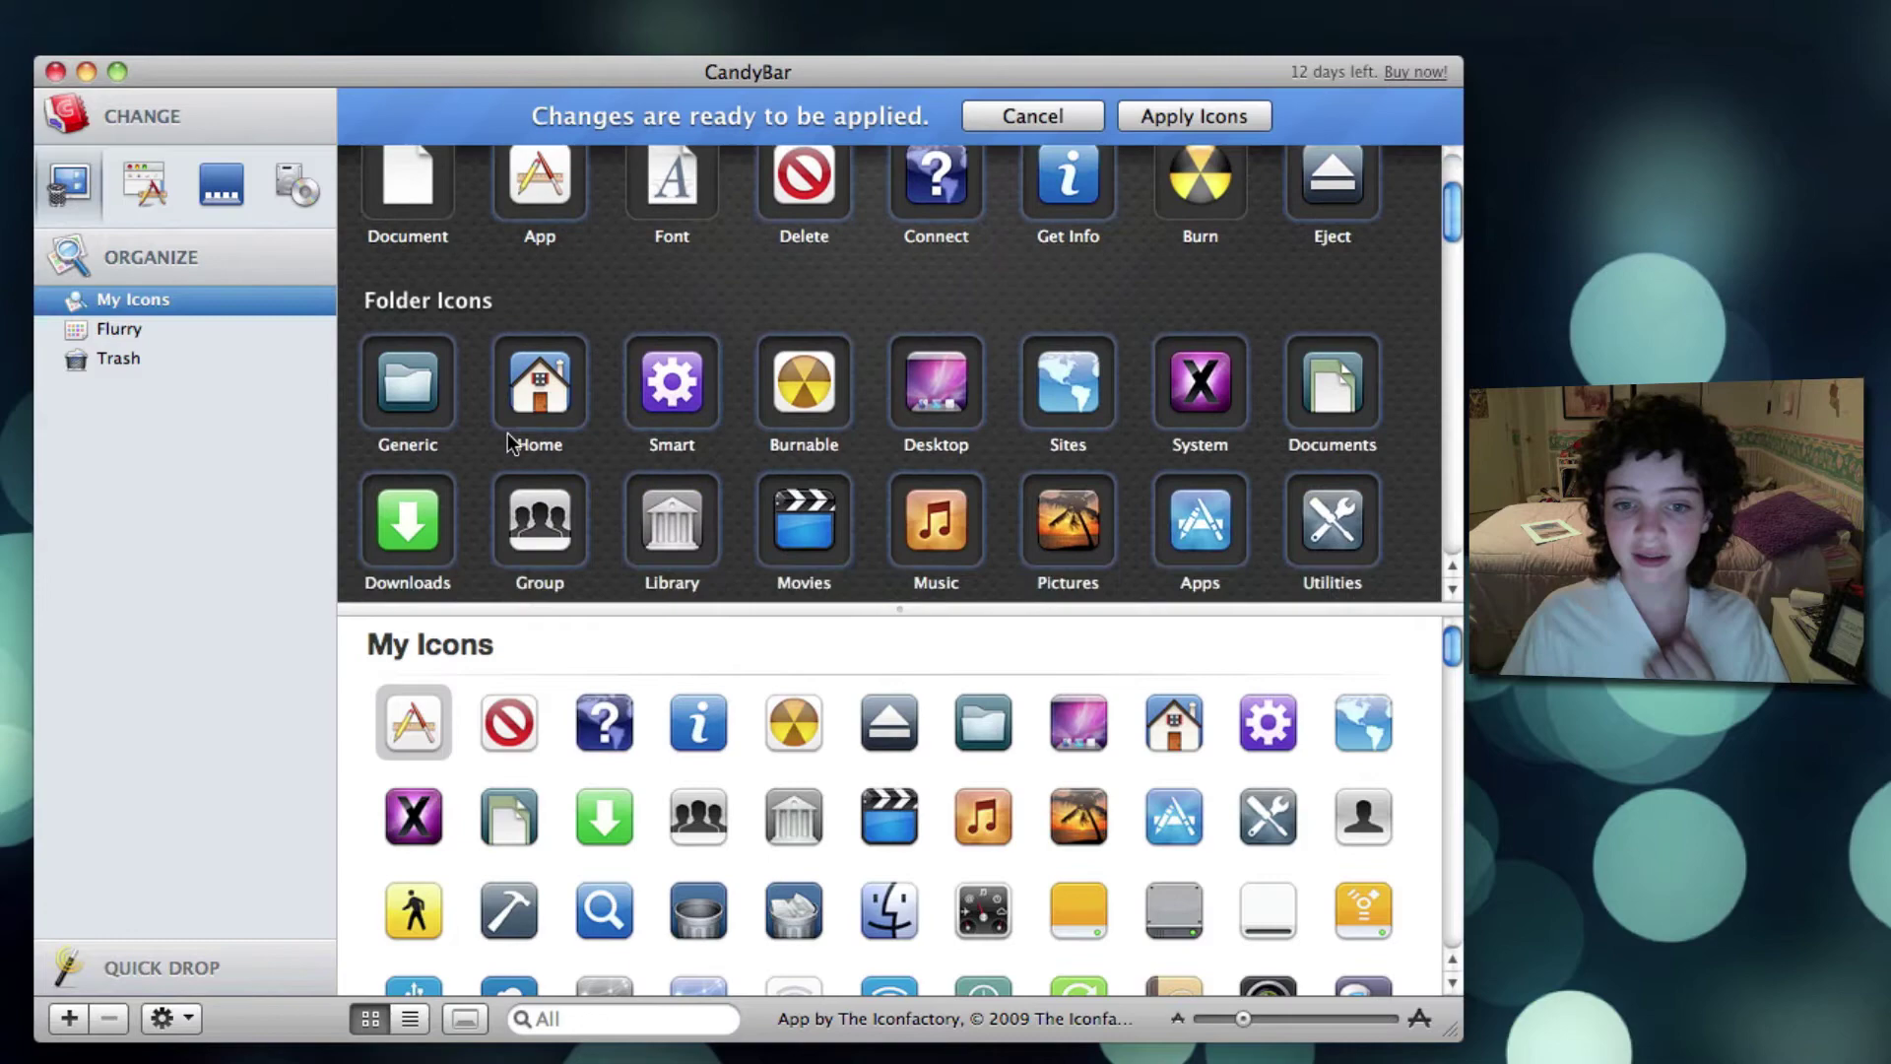
scroll(506, 433, down, 5)
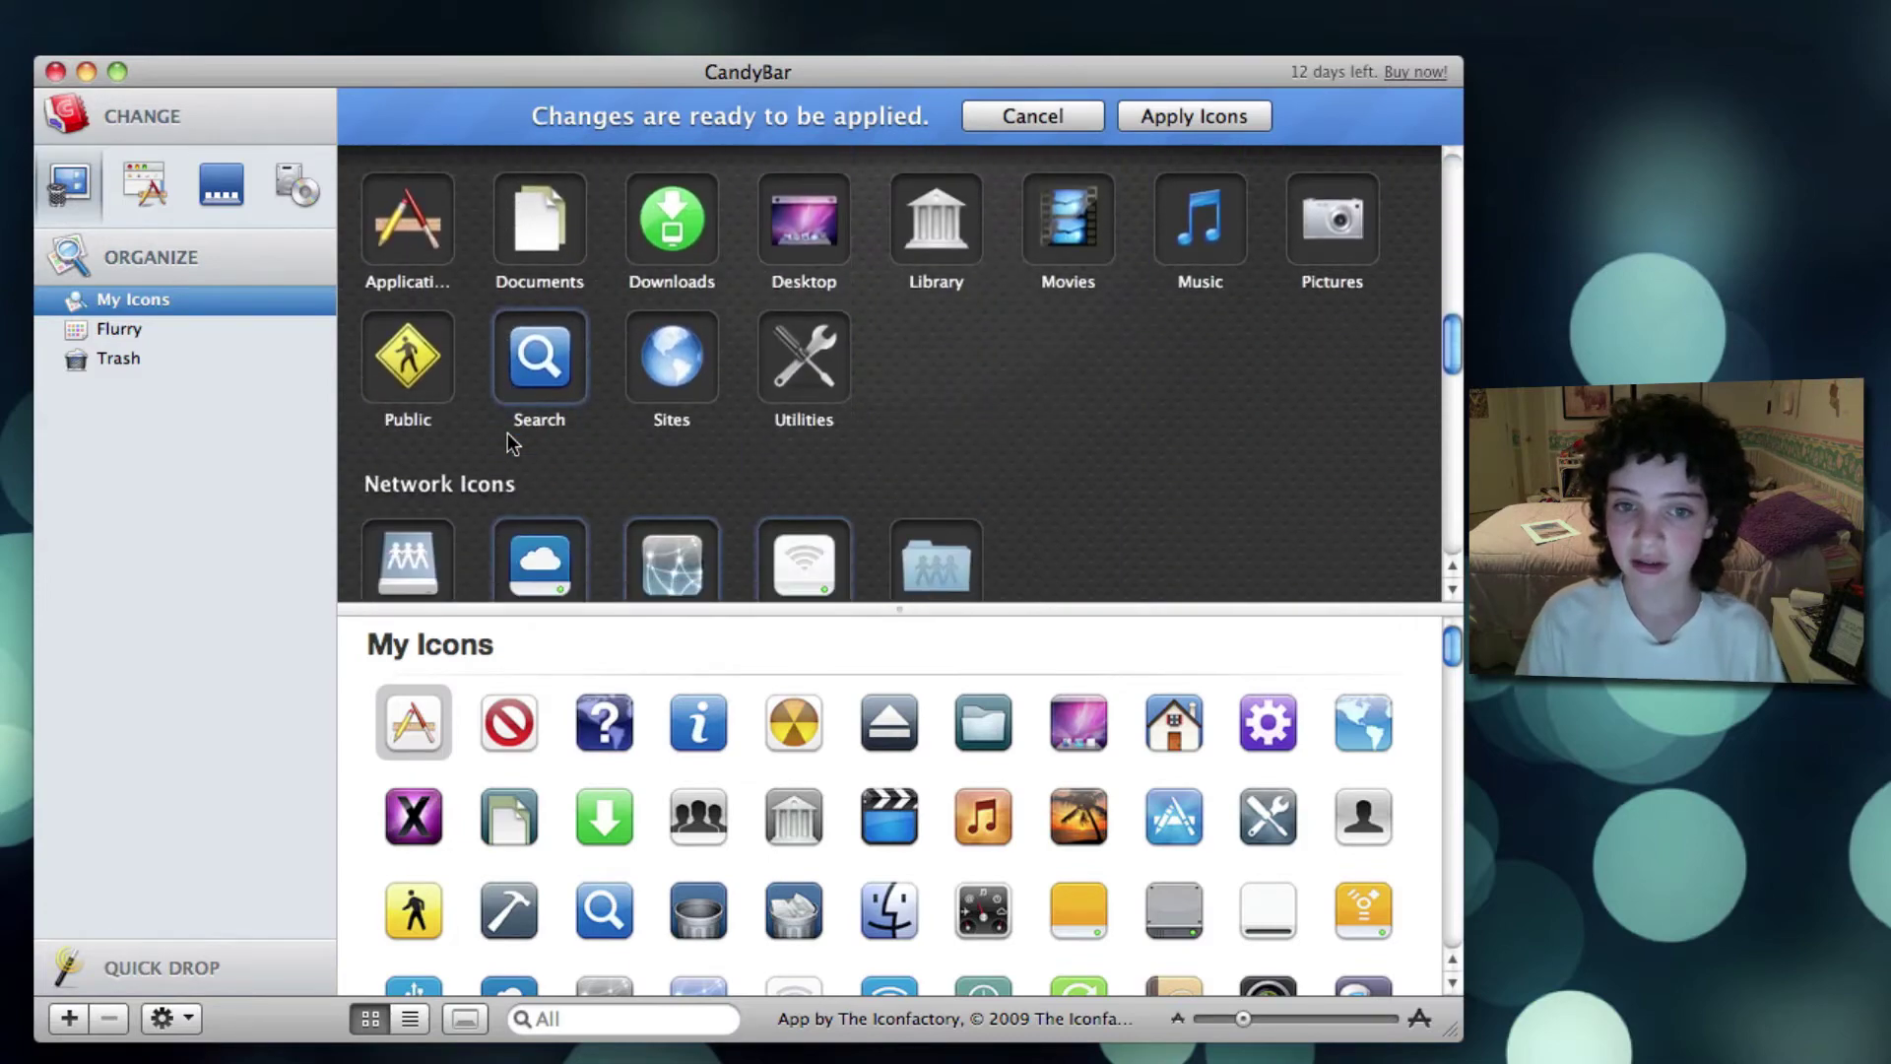
scroll(459, 459, down, 10)
scroll(459, 459, up, 20)
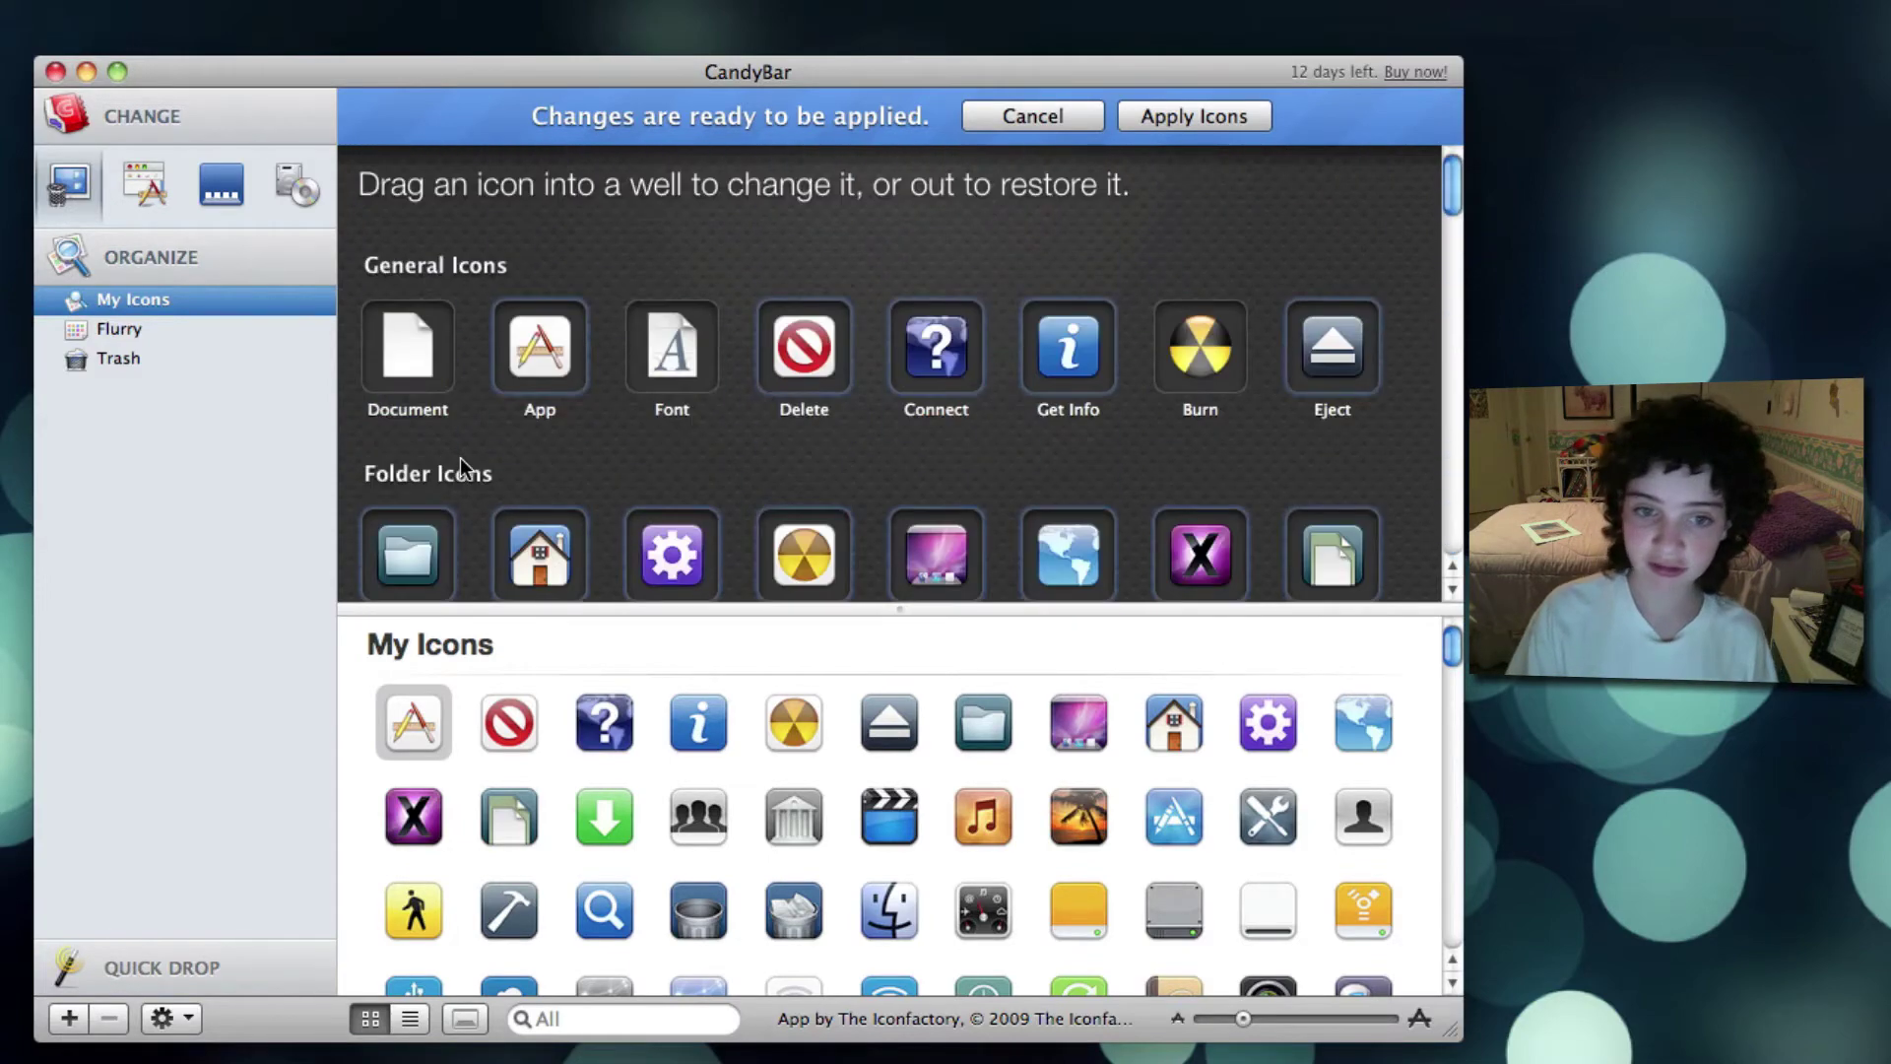
Replace the general Document icon with the Documents icon and the Generic folder icon with the pale Folder icon from My Icons.
drag(508, 824, 411, 323)
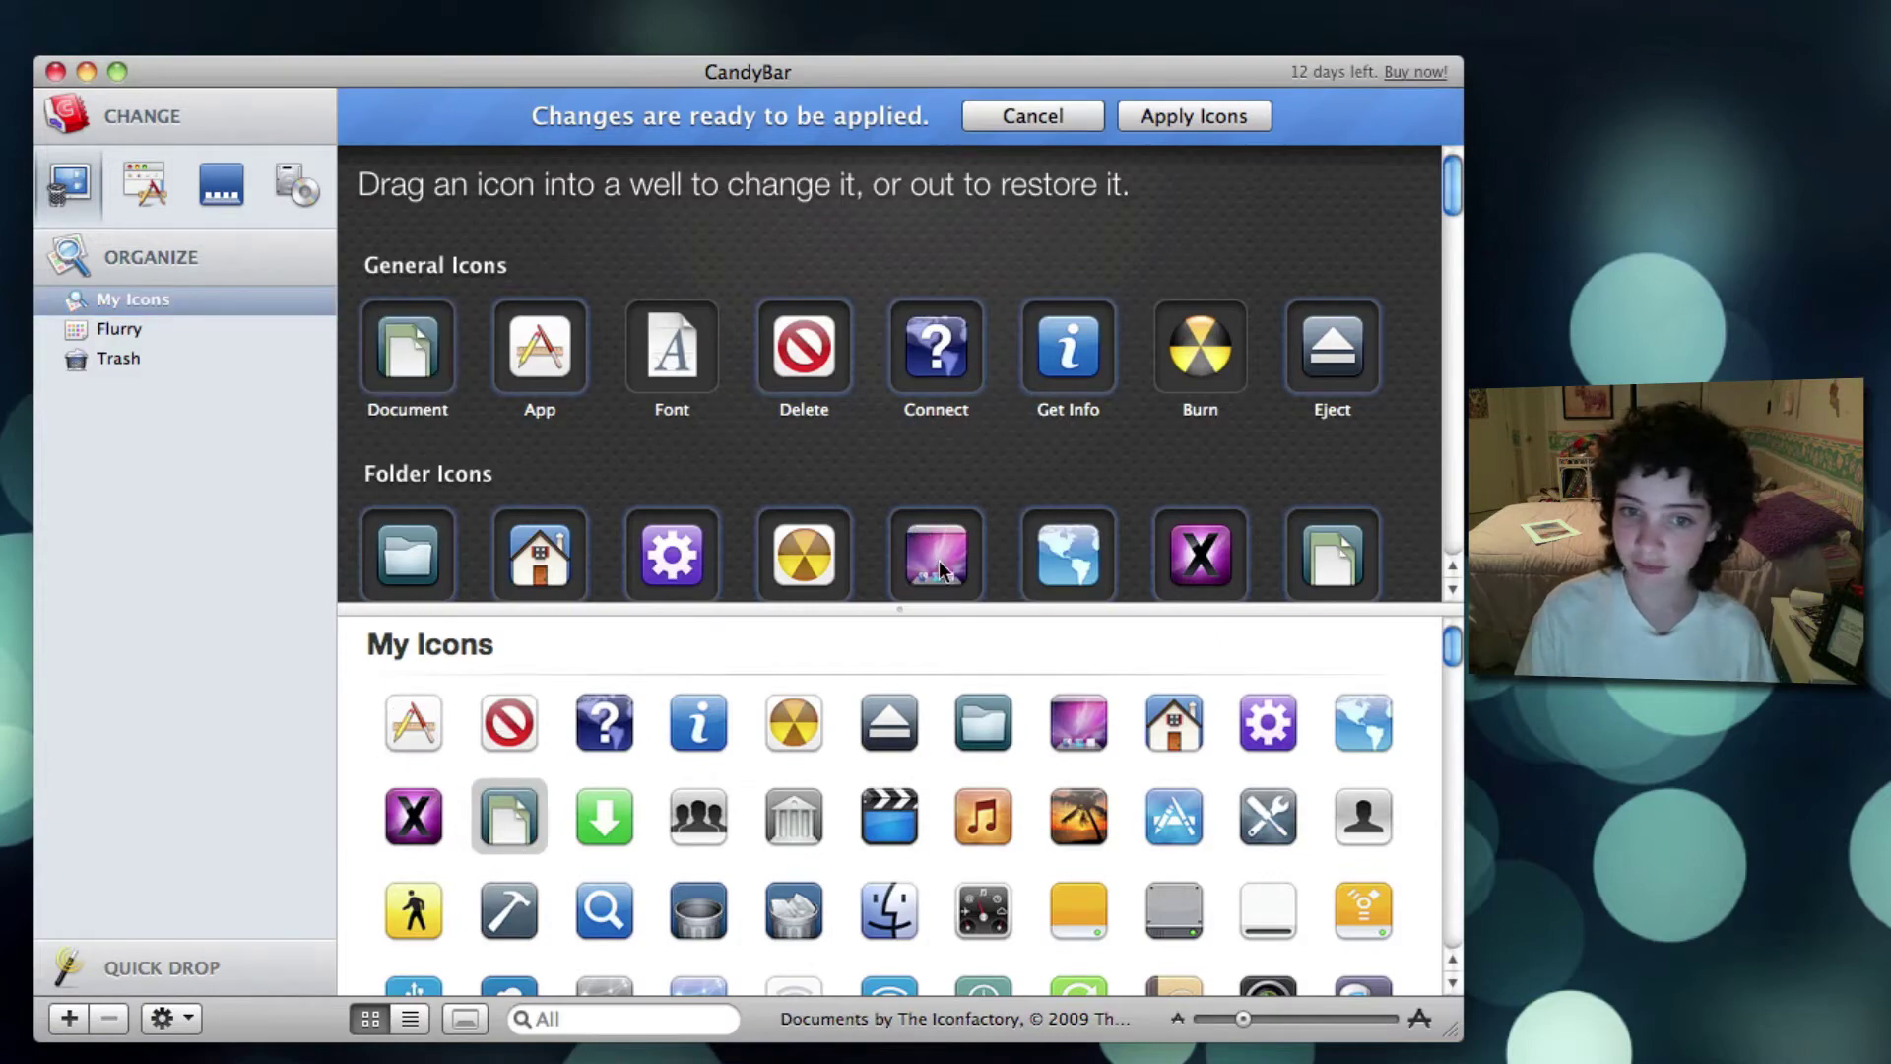
scroll(943, 570, down, 2)
scroll(788, 817, down, 5)
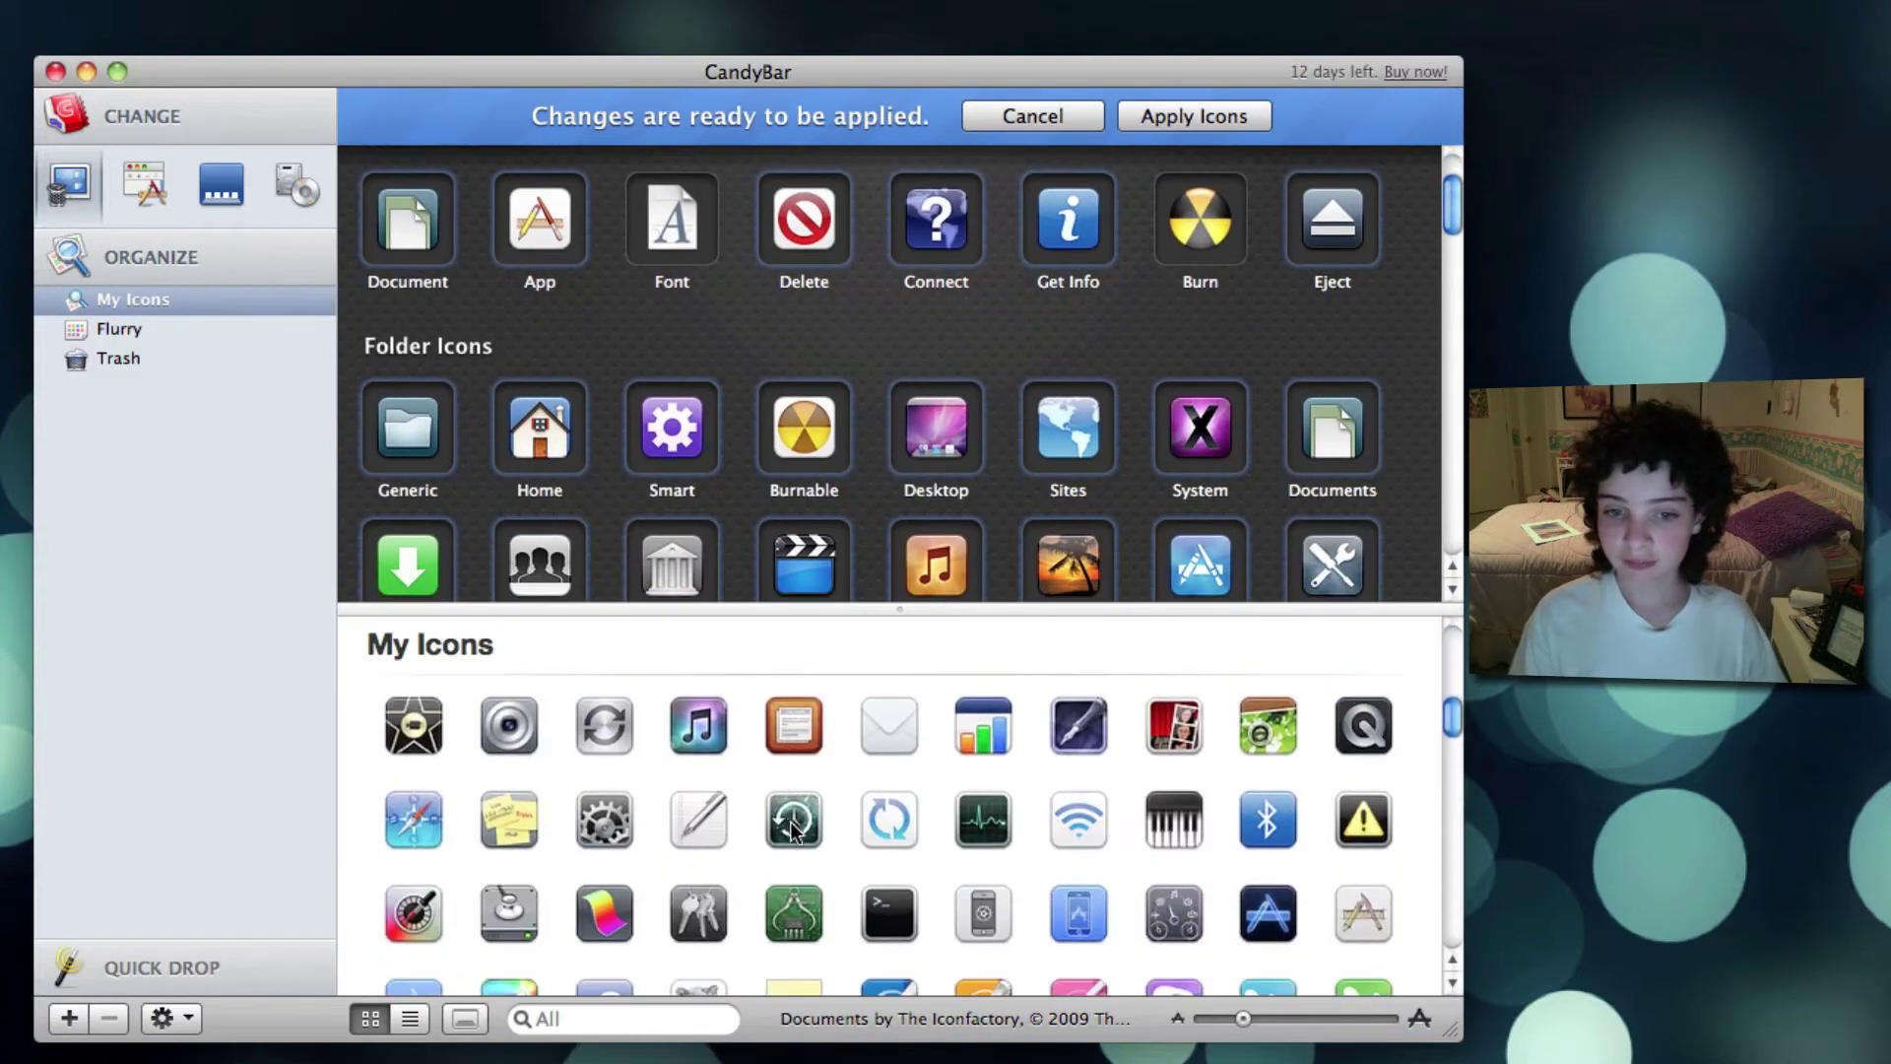
scroll(791, 830, down, 1)
scroll(793, 827, up, 2)
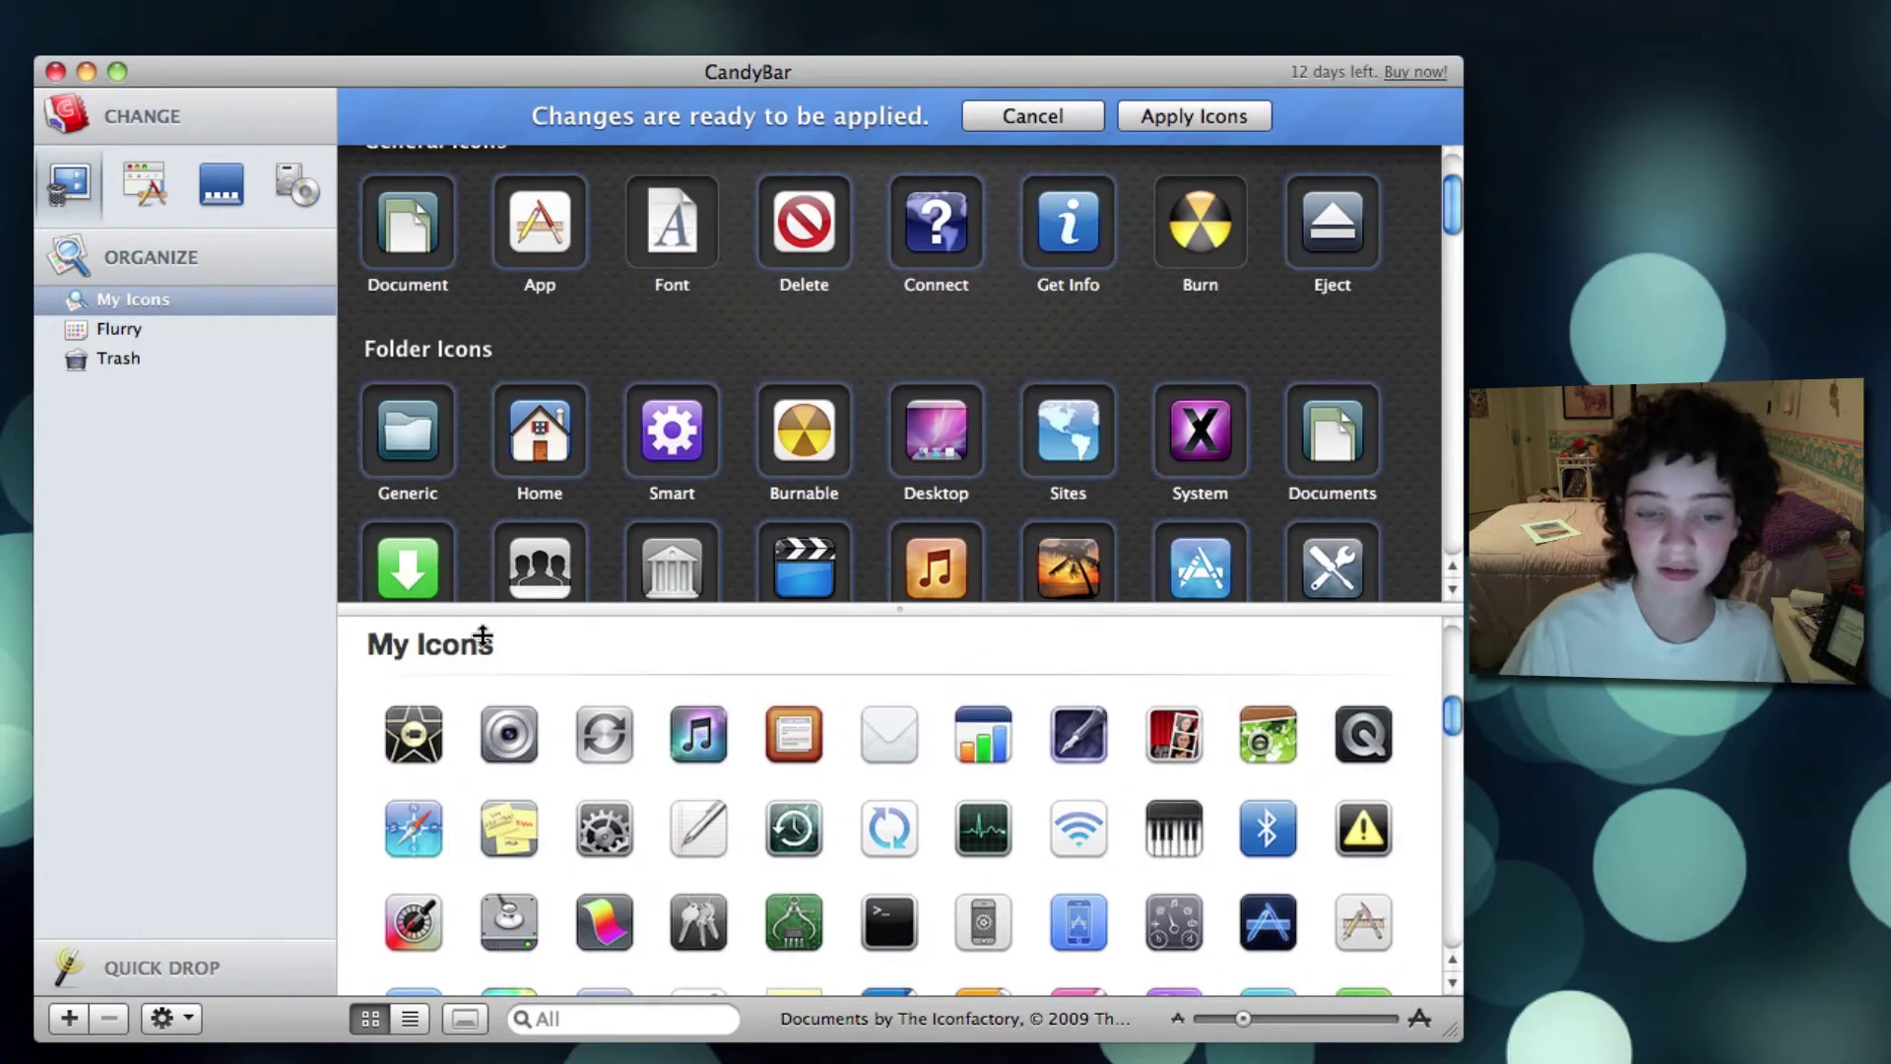
scroll(597, 832, up, 6)
scroll(597, 827, down, 10)
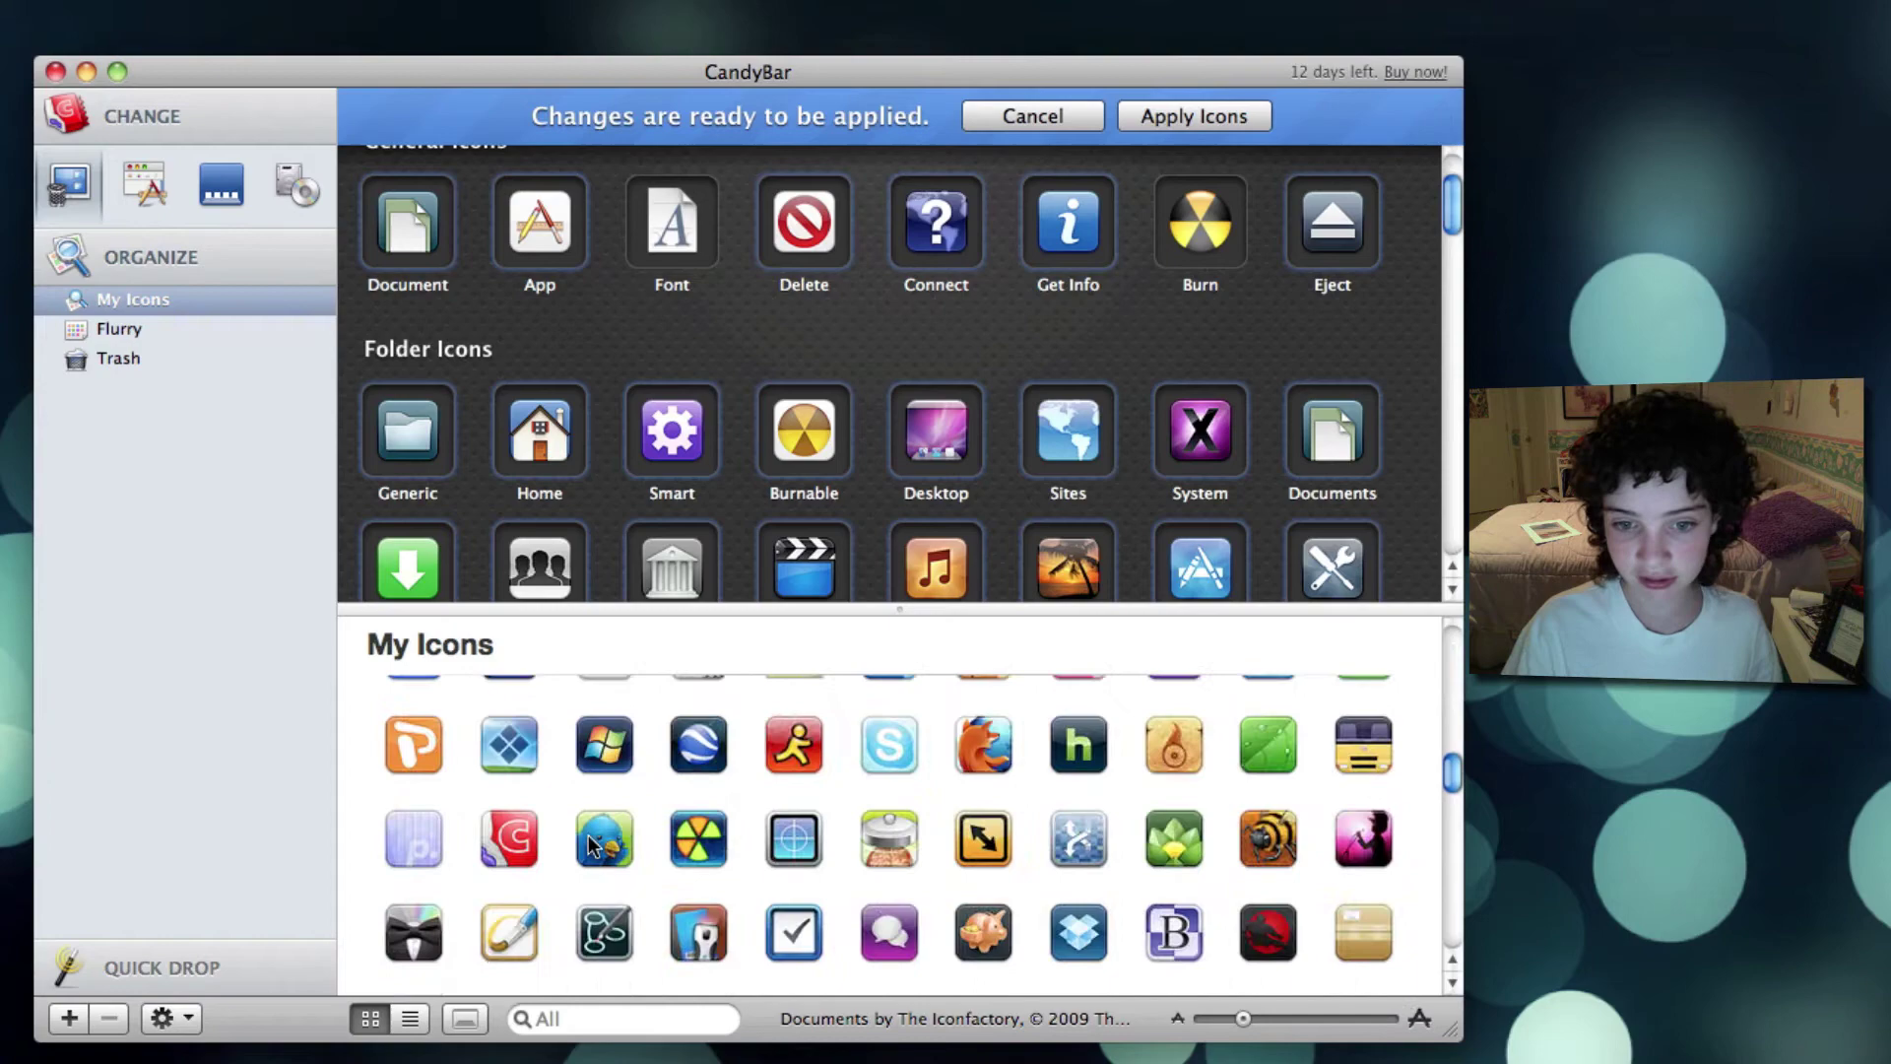
scroll(597, 830, up, 3)
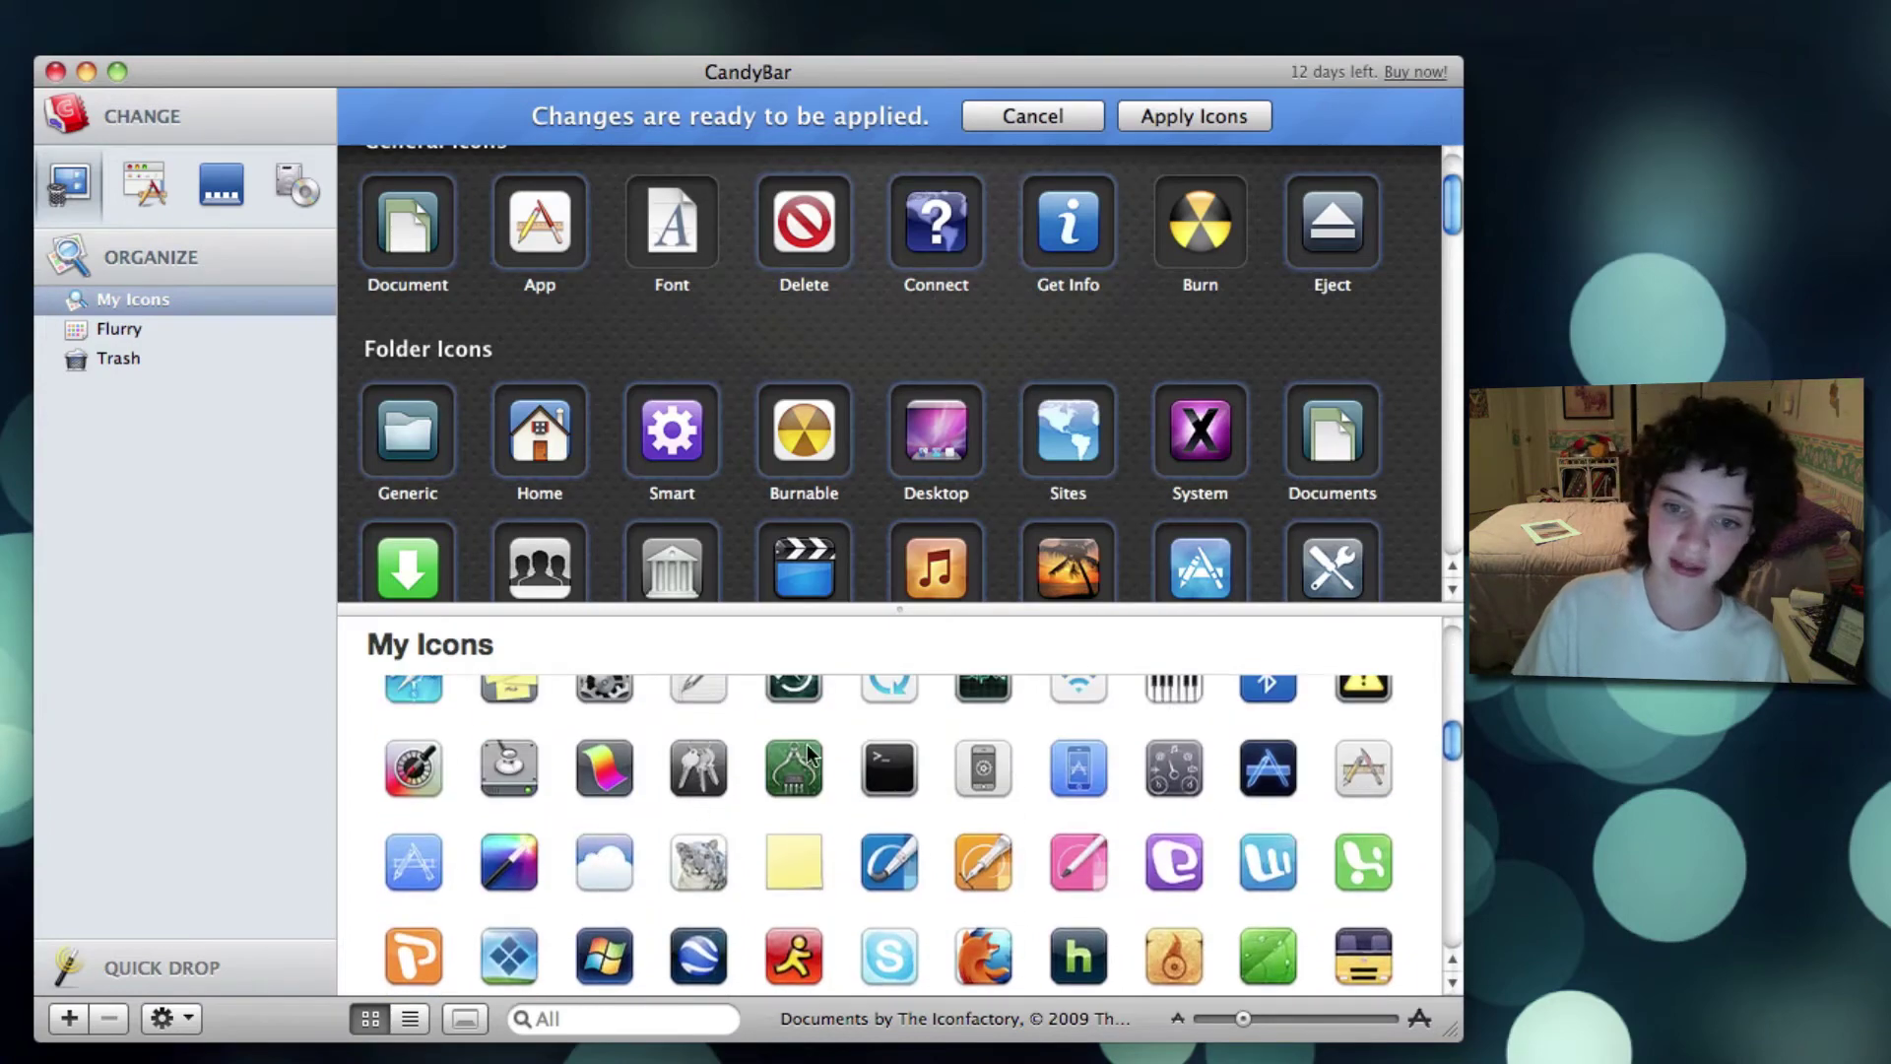
scroll(902, 768, down, 10)
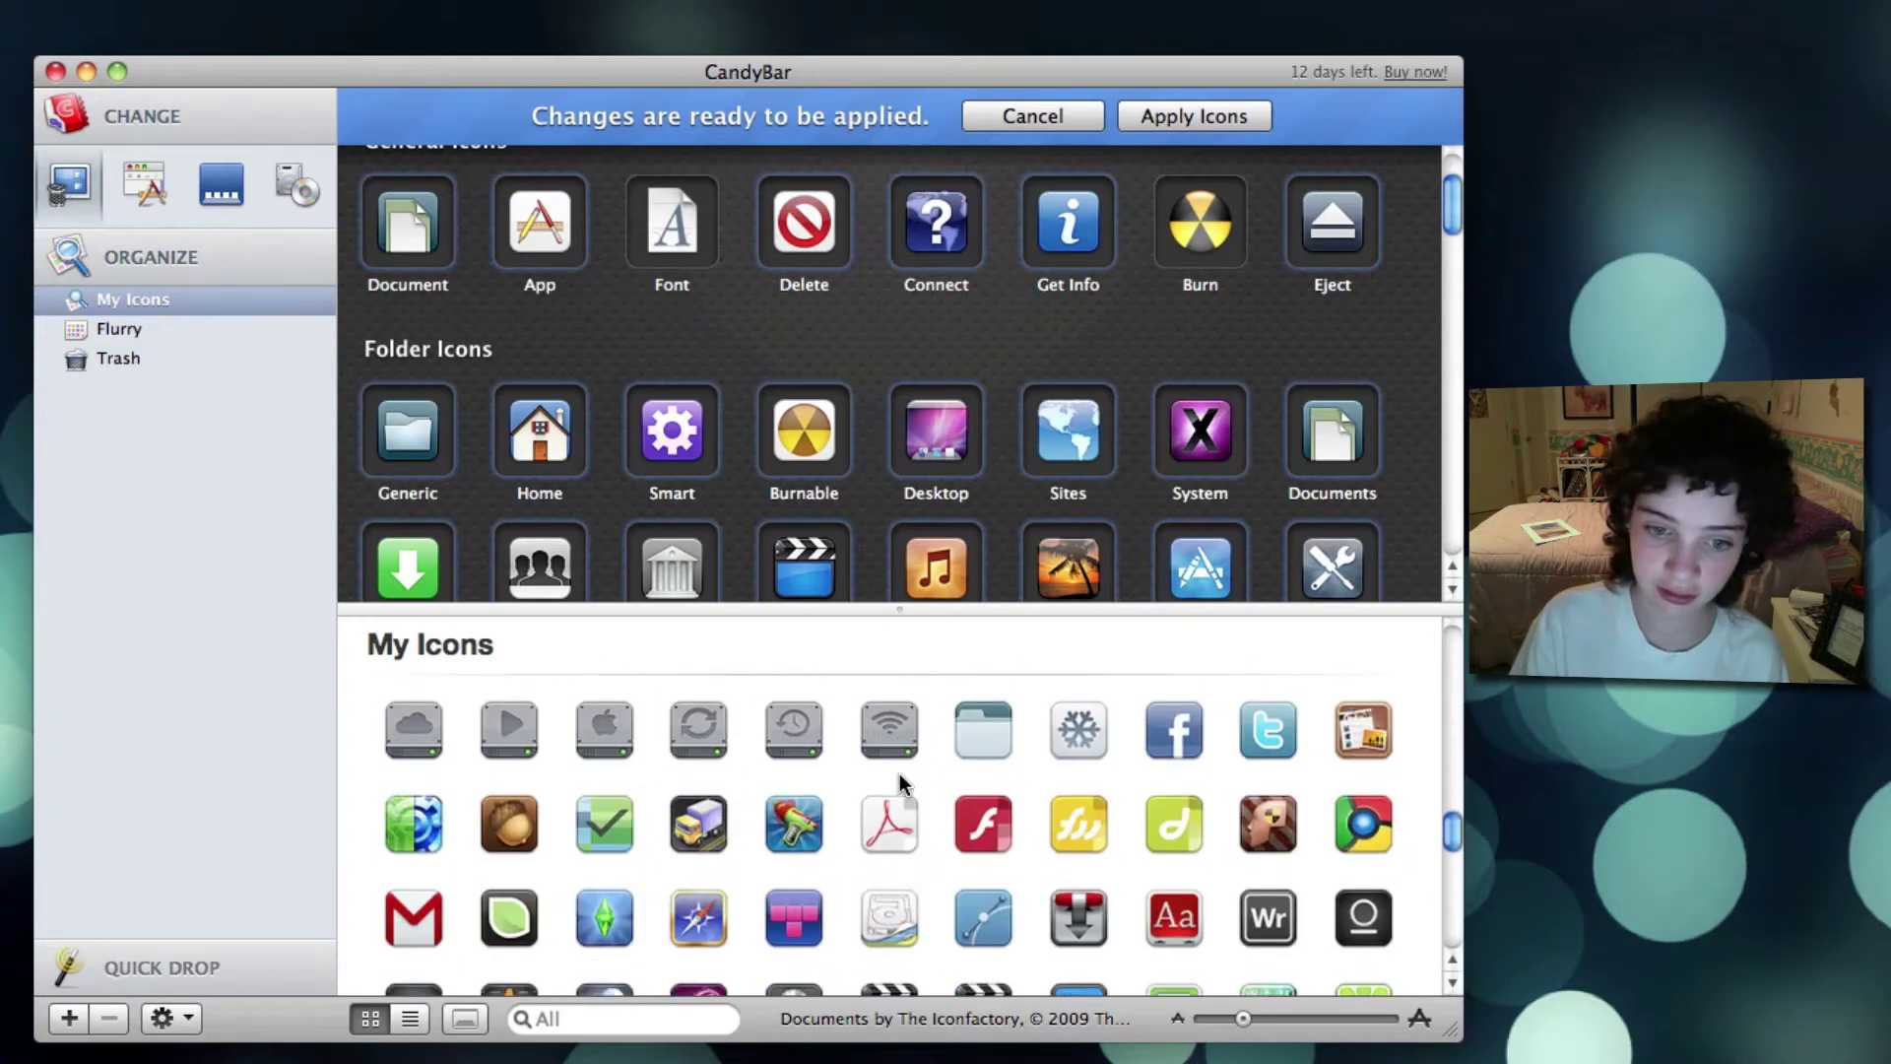
drag(955, 725, 394, 451)
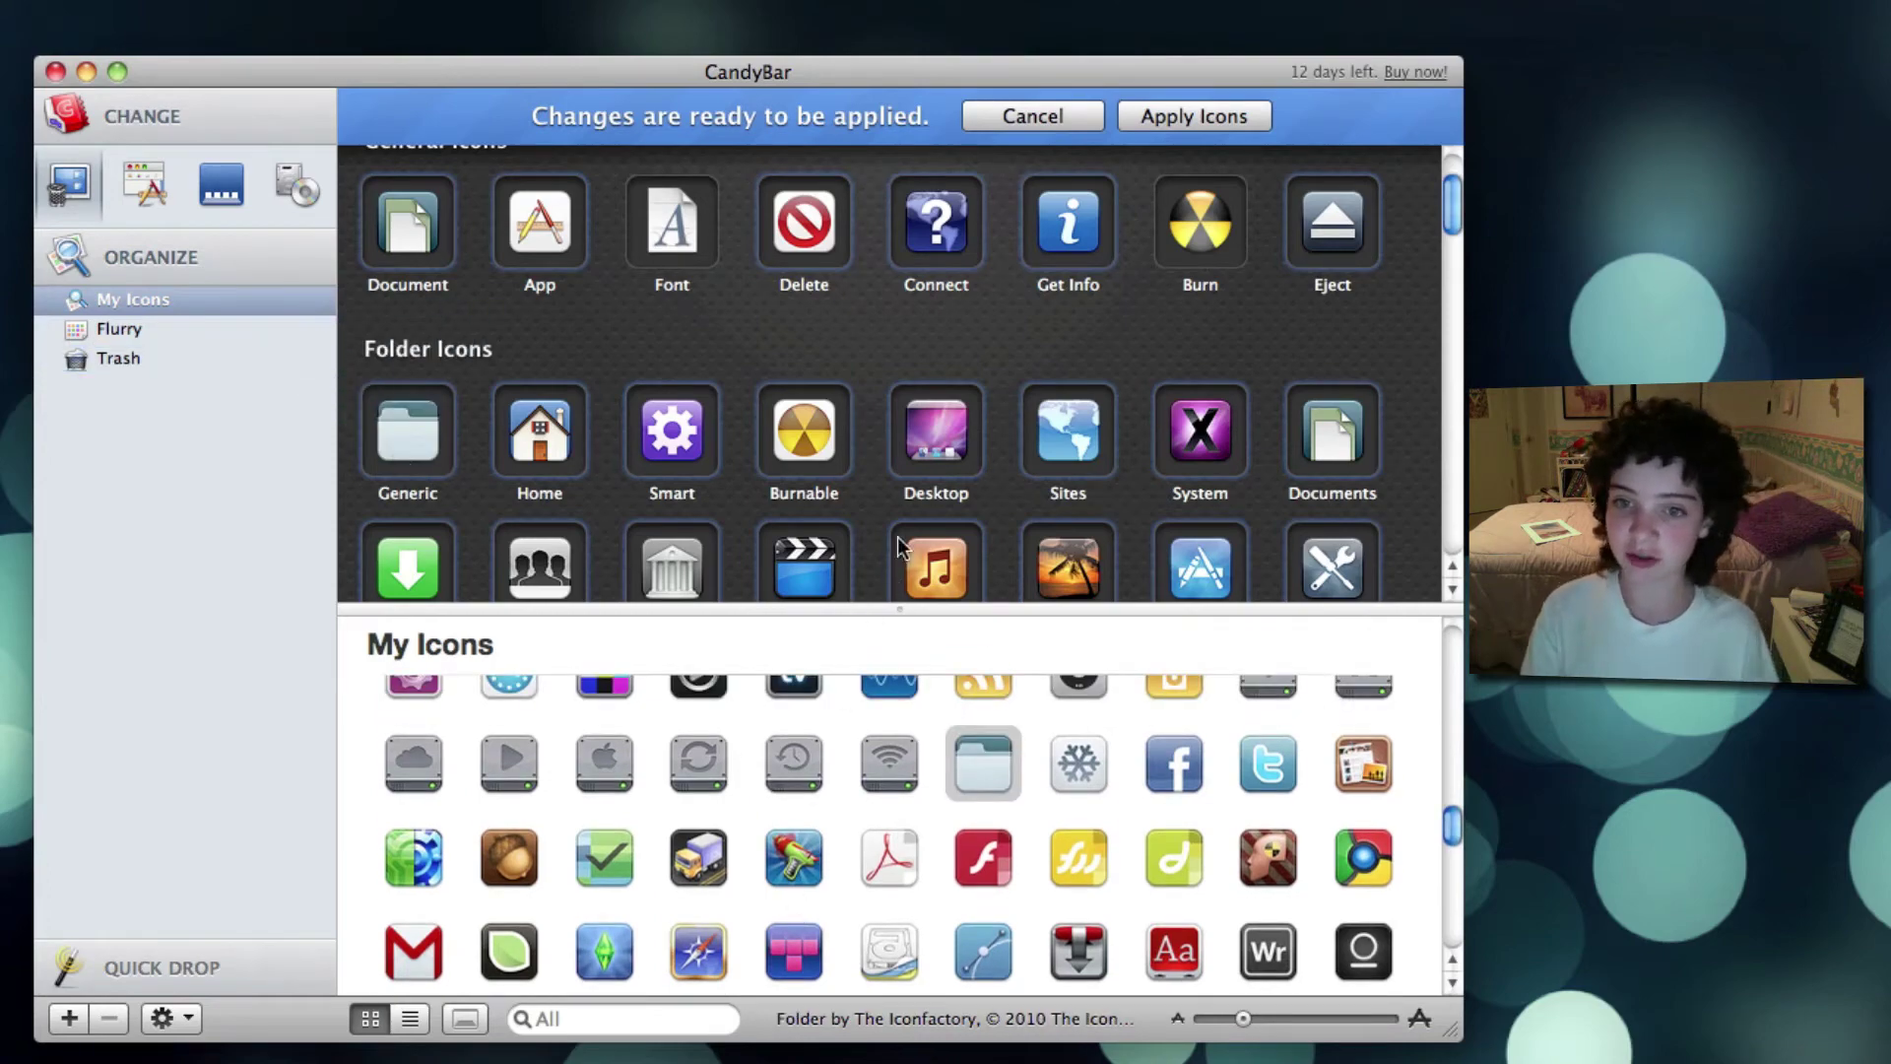
Replace the sidebar Applications, Documents and Downloads icons with the App, Documents and green download arrow icons from My Icons.
scroll(896, 536, down, 5)
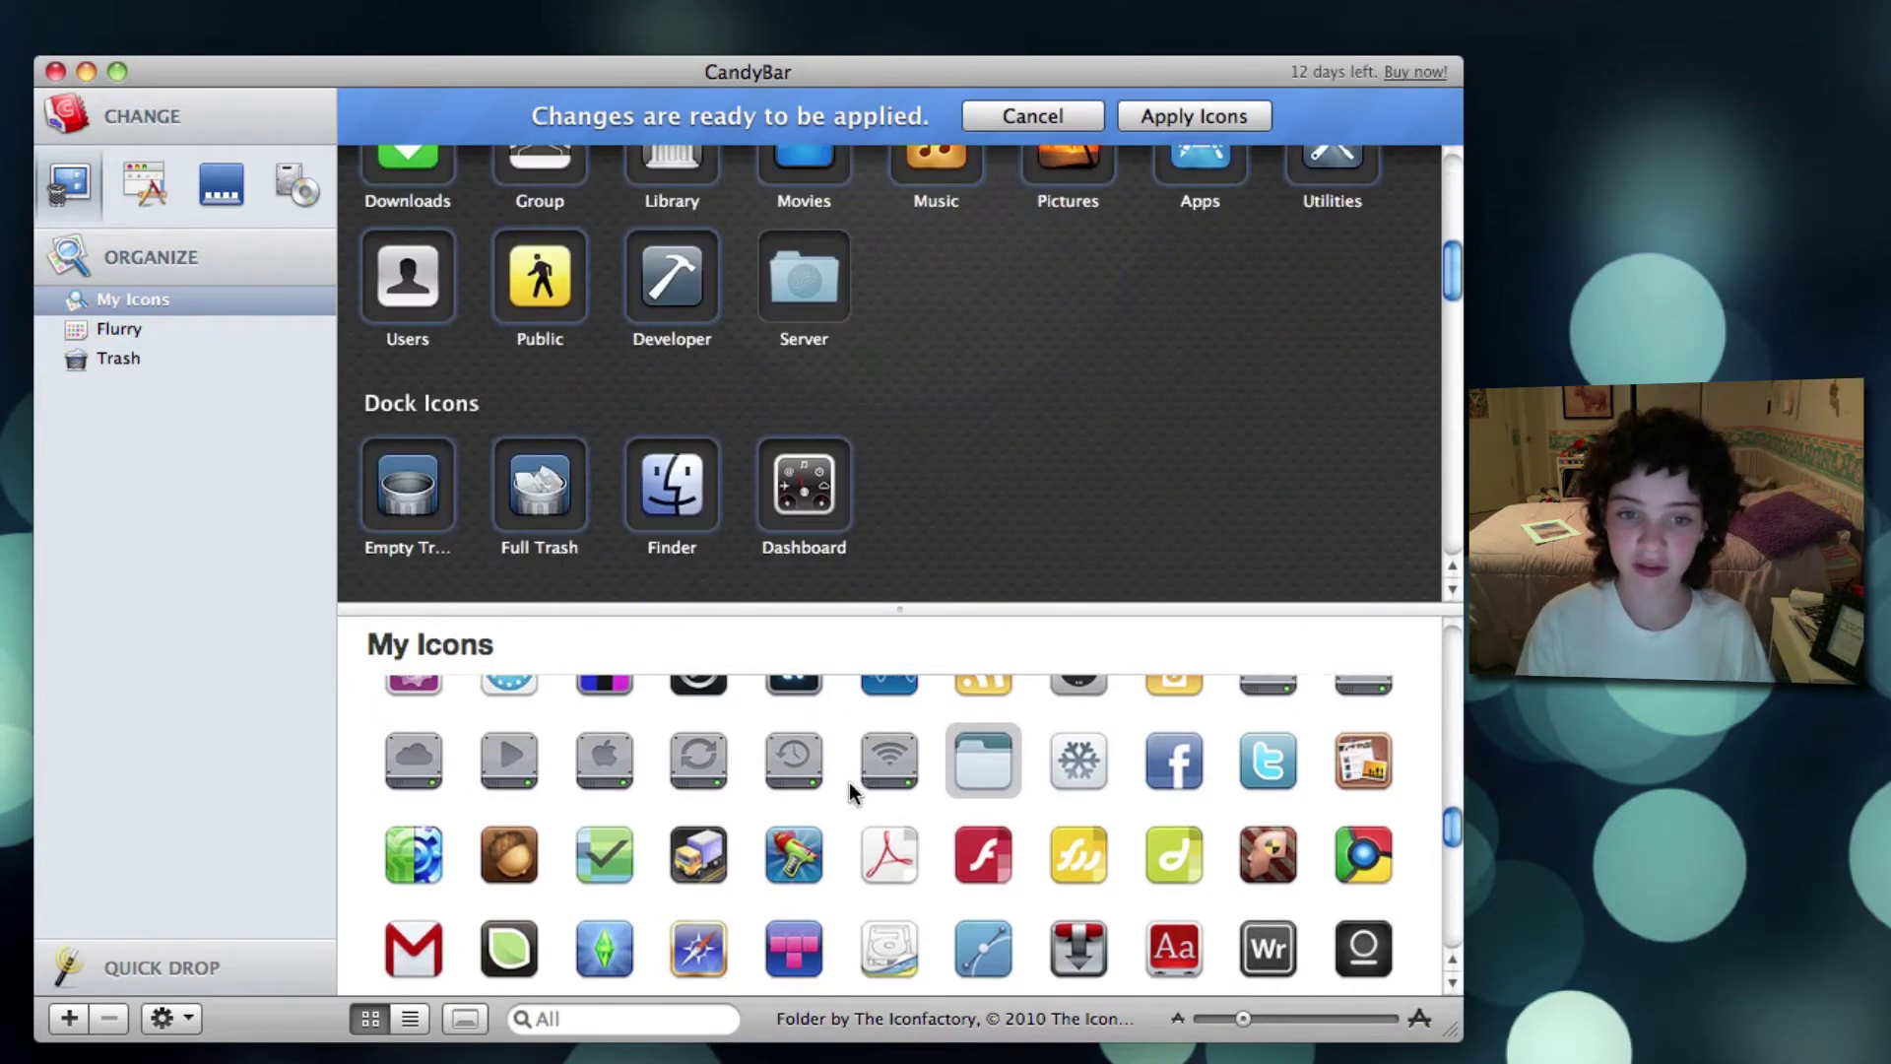
scroll(894, 411, down, 3)
scroll(724, 464, down, 3)
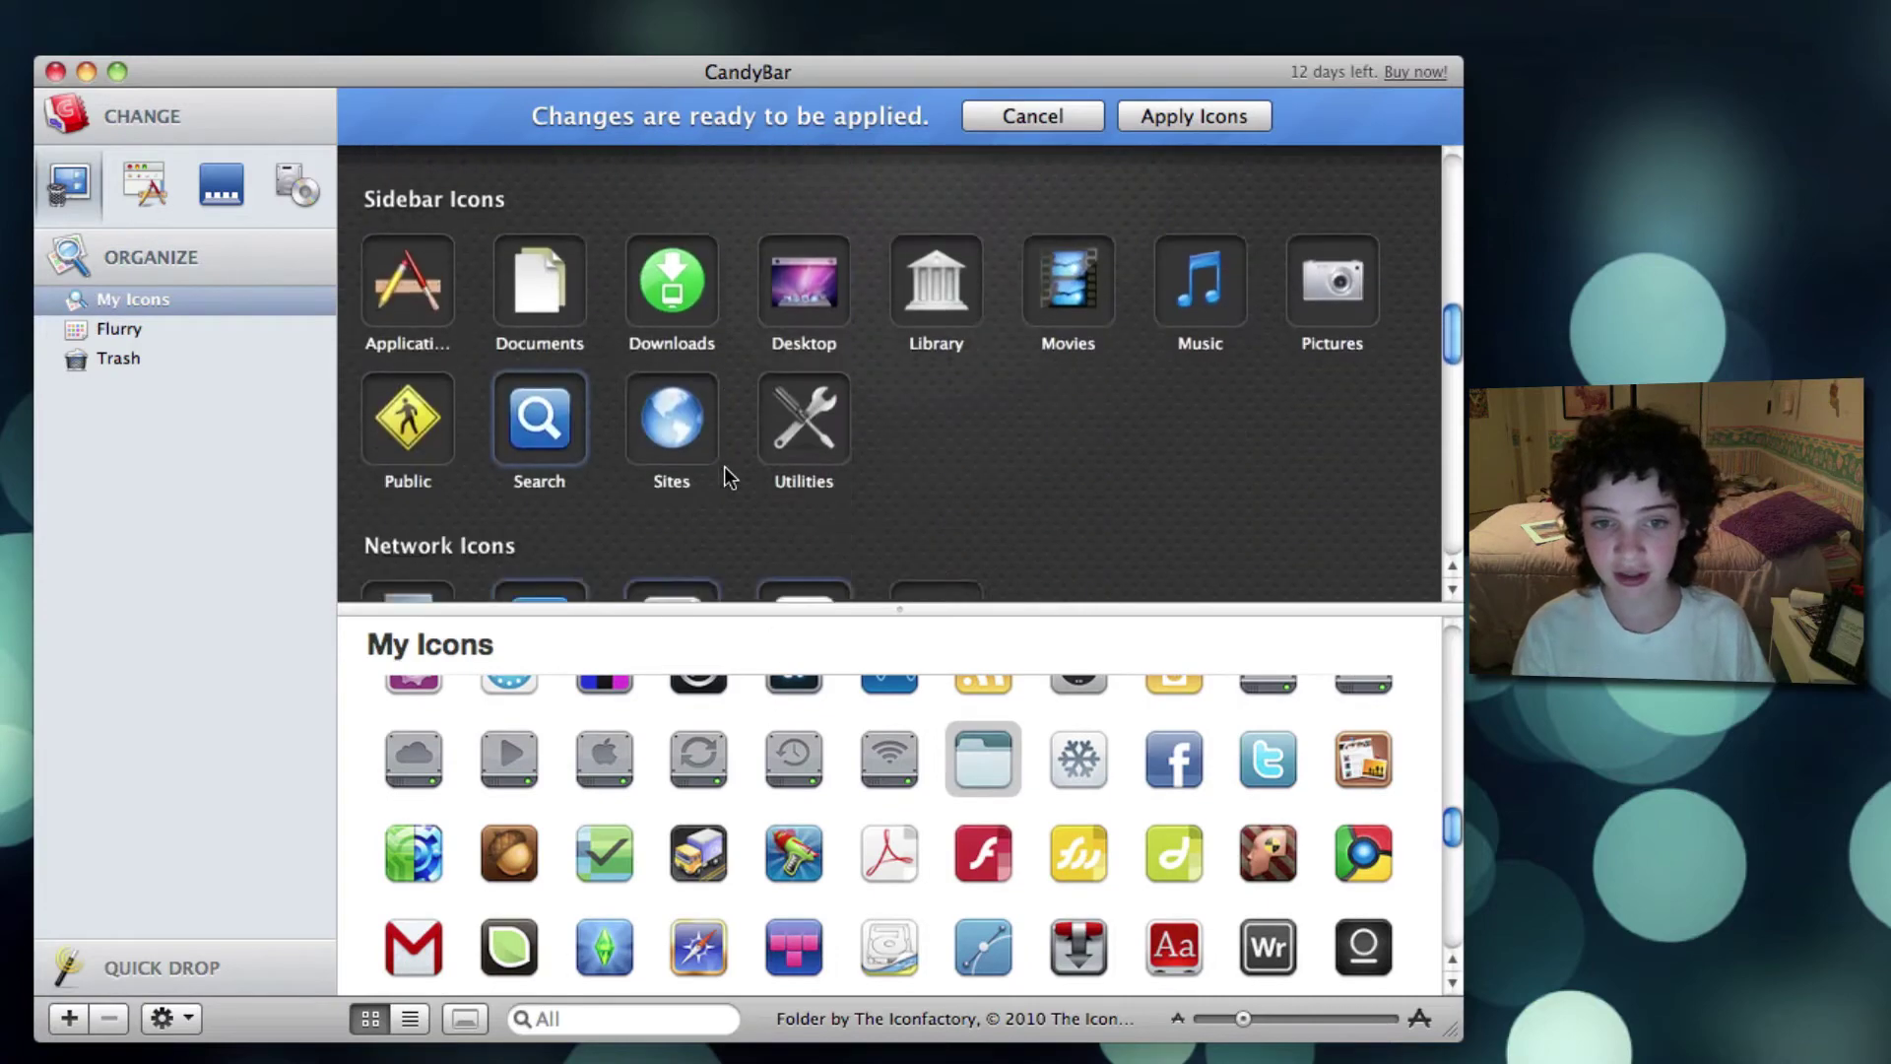
scroll(590, 771, up, 6)
drag(416, 731, 409, 248)
drag(509, 815, 519, 266)
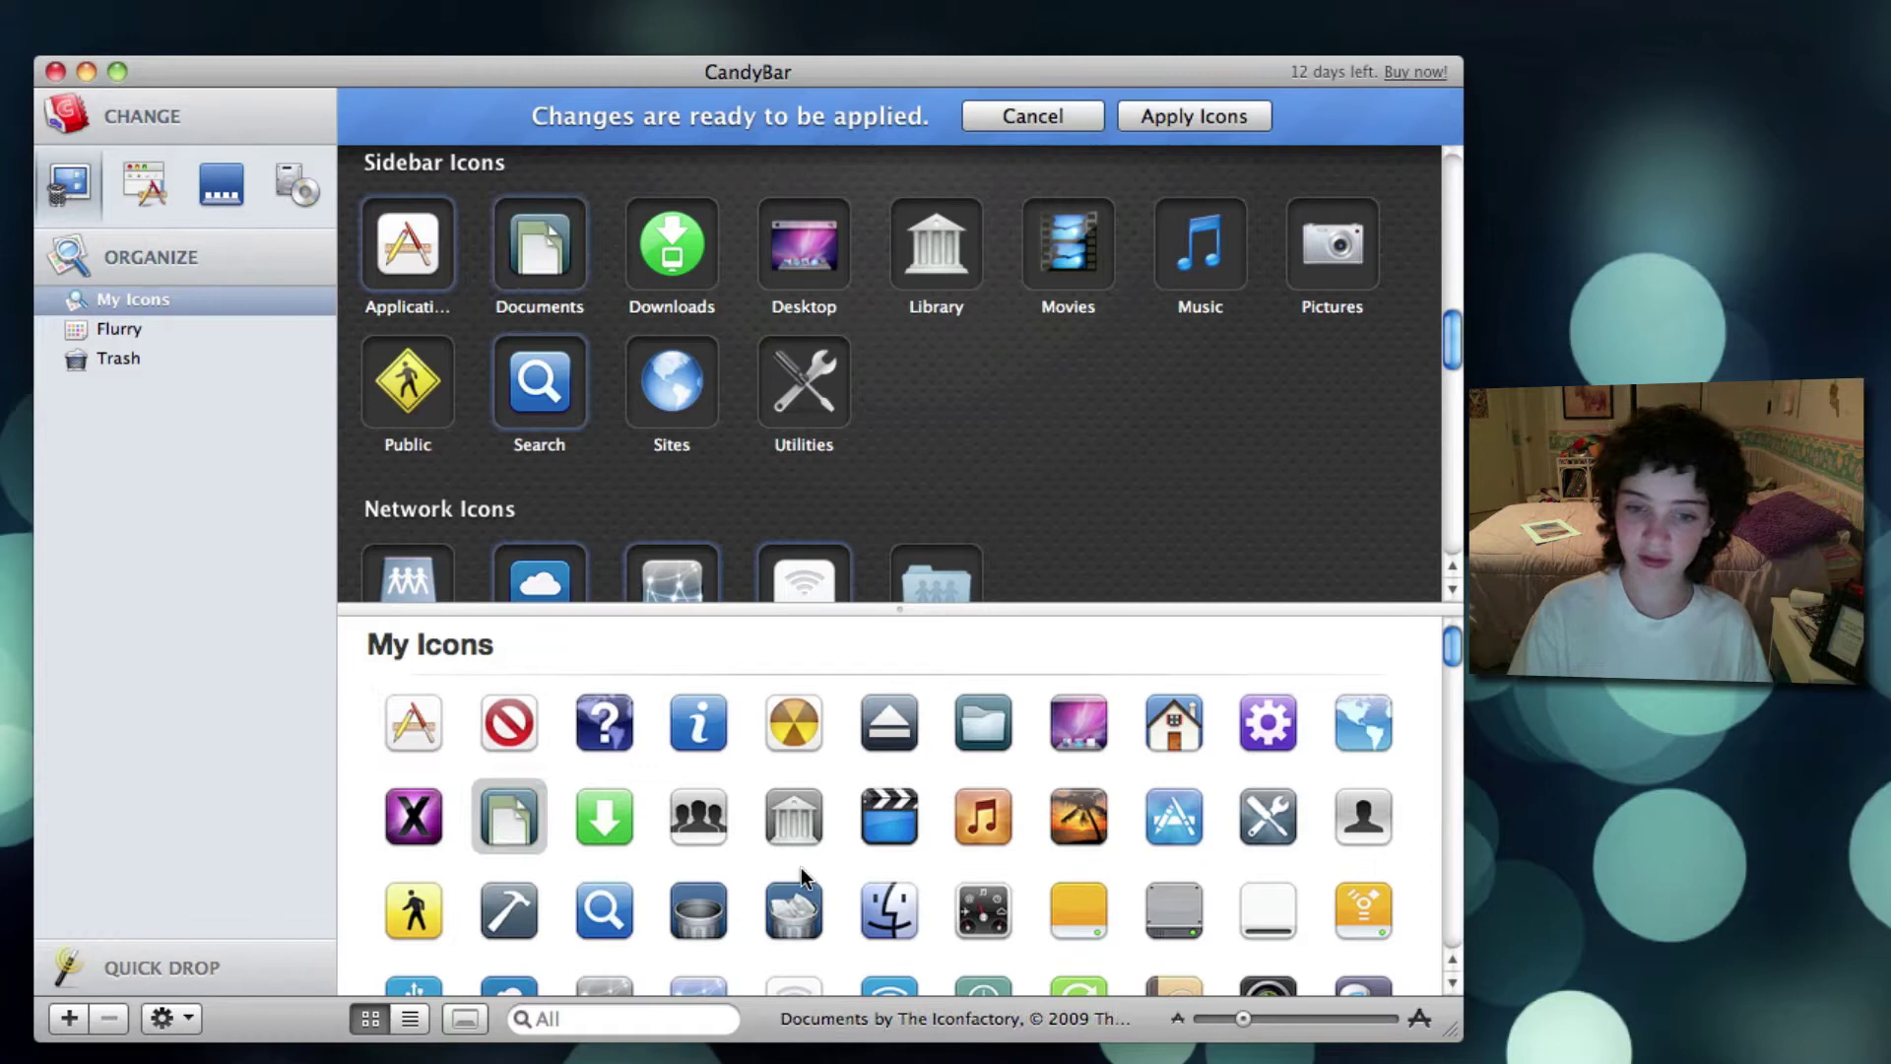
click(593, 796)
drag(640, 246, 642, 248)
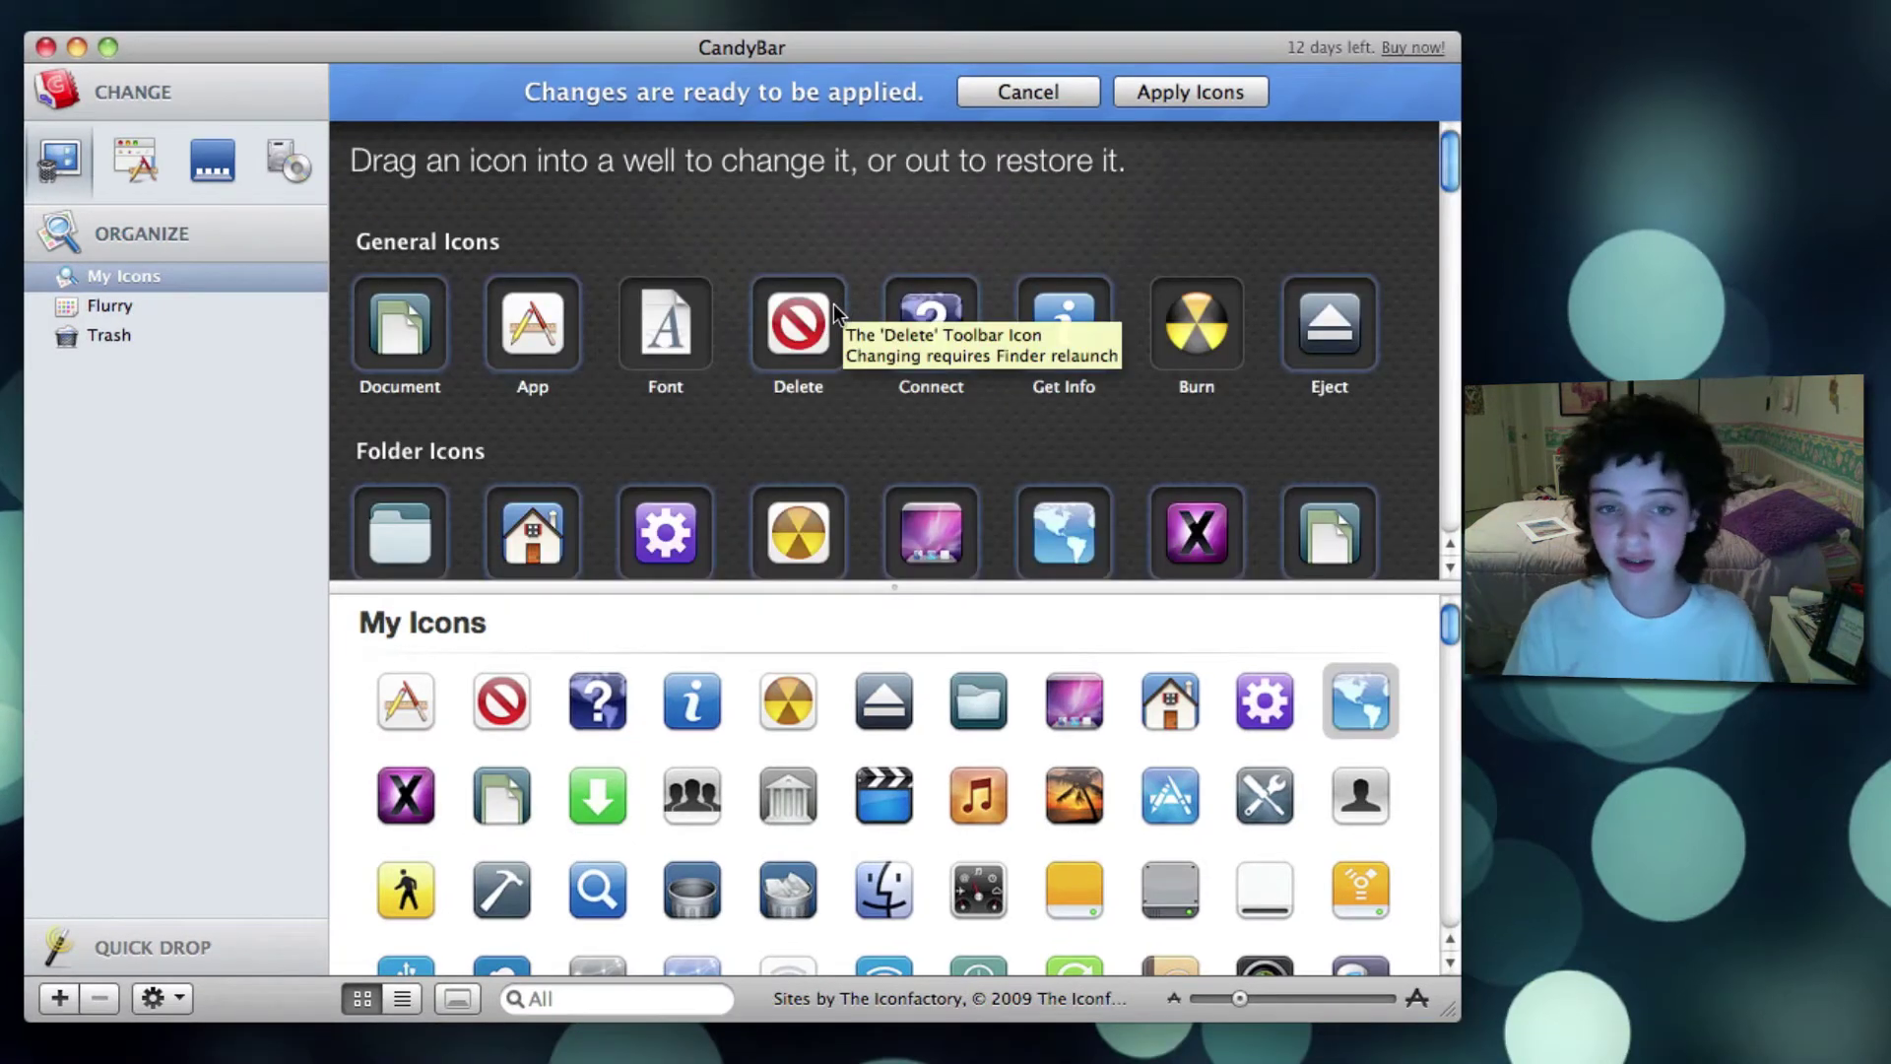
Switch to the application icons and review the pending replacements throughout the /Applications list.
click(116, 161)
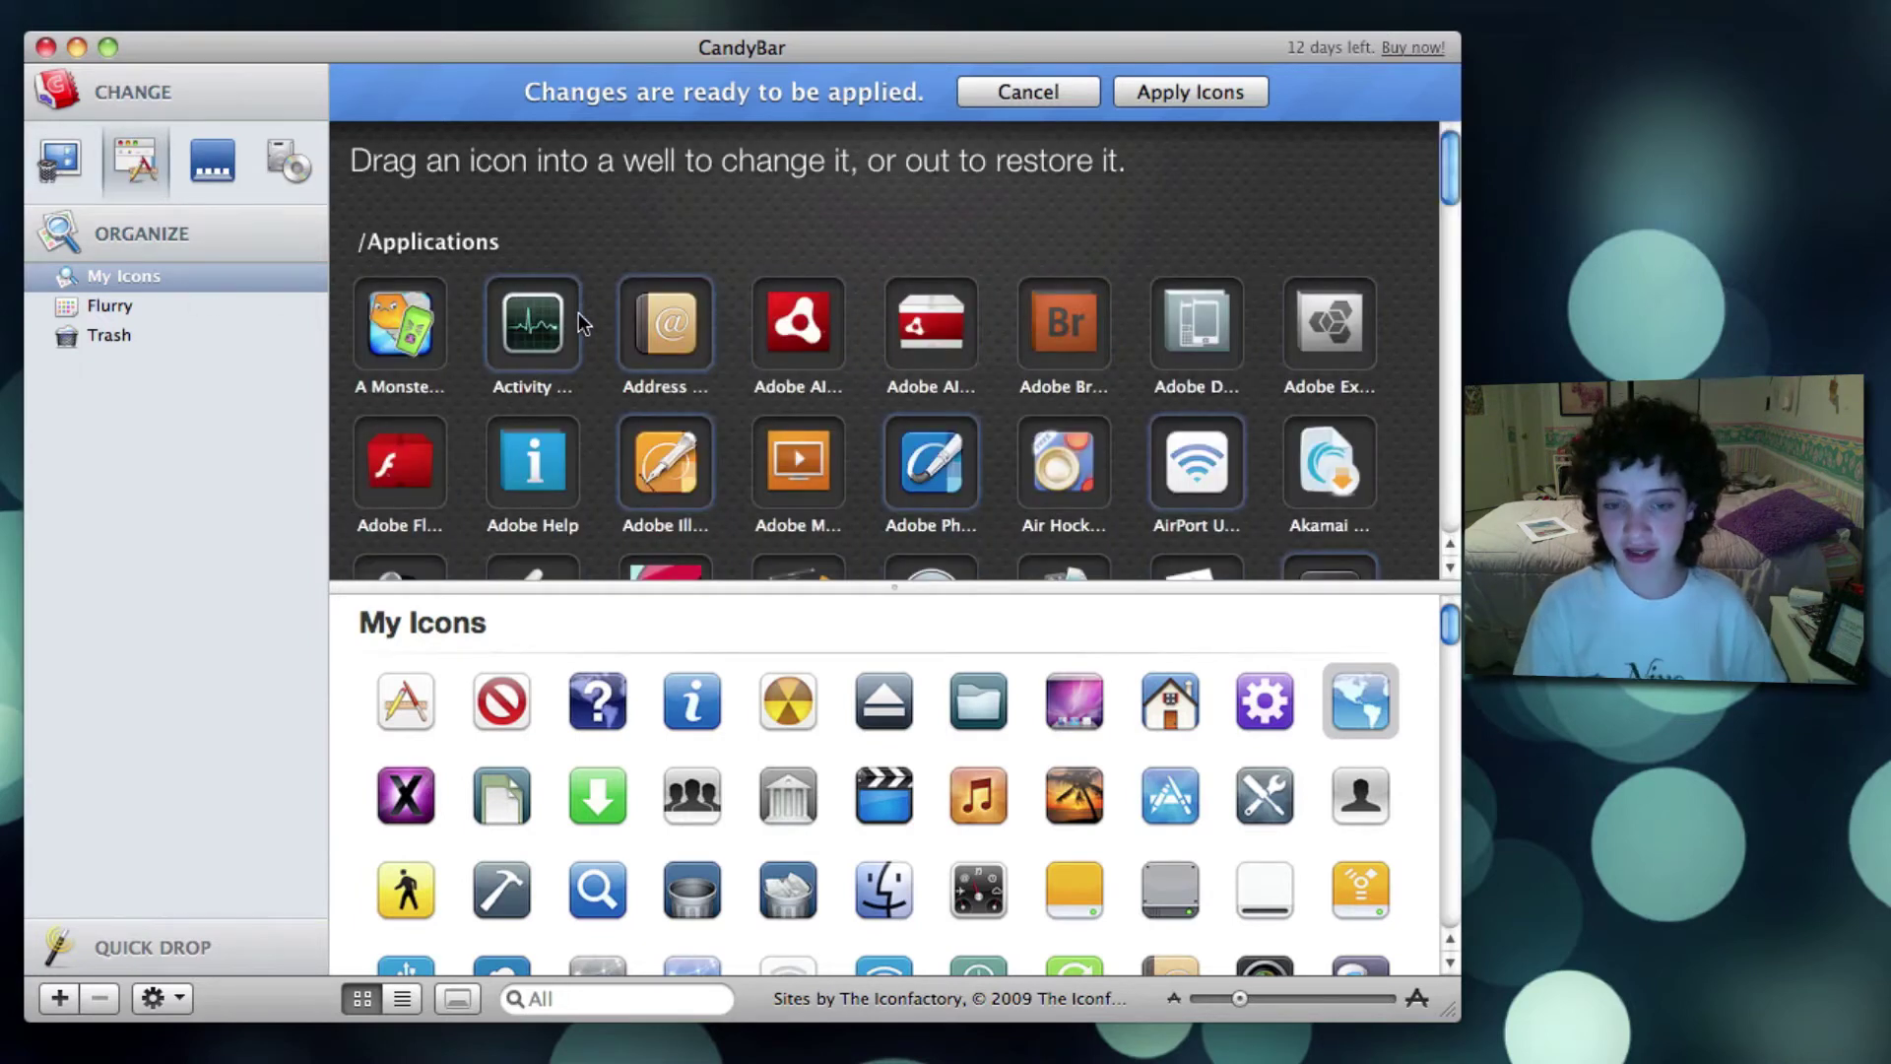
scroll(577, 311, down, 10)
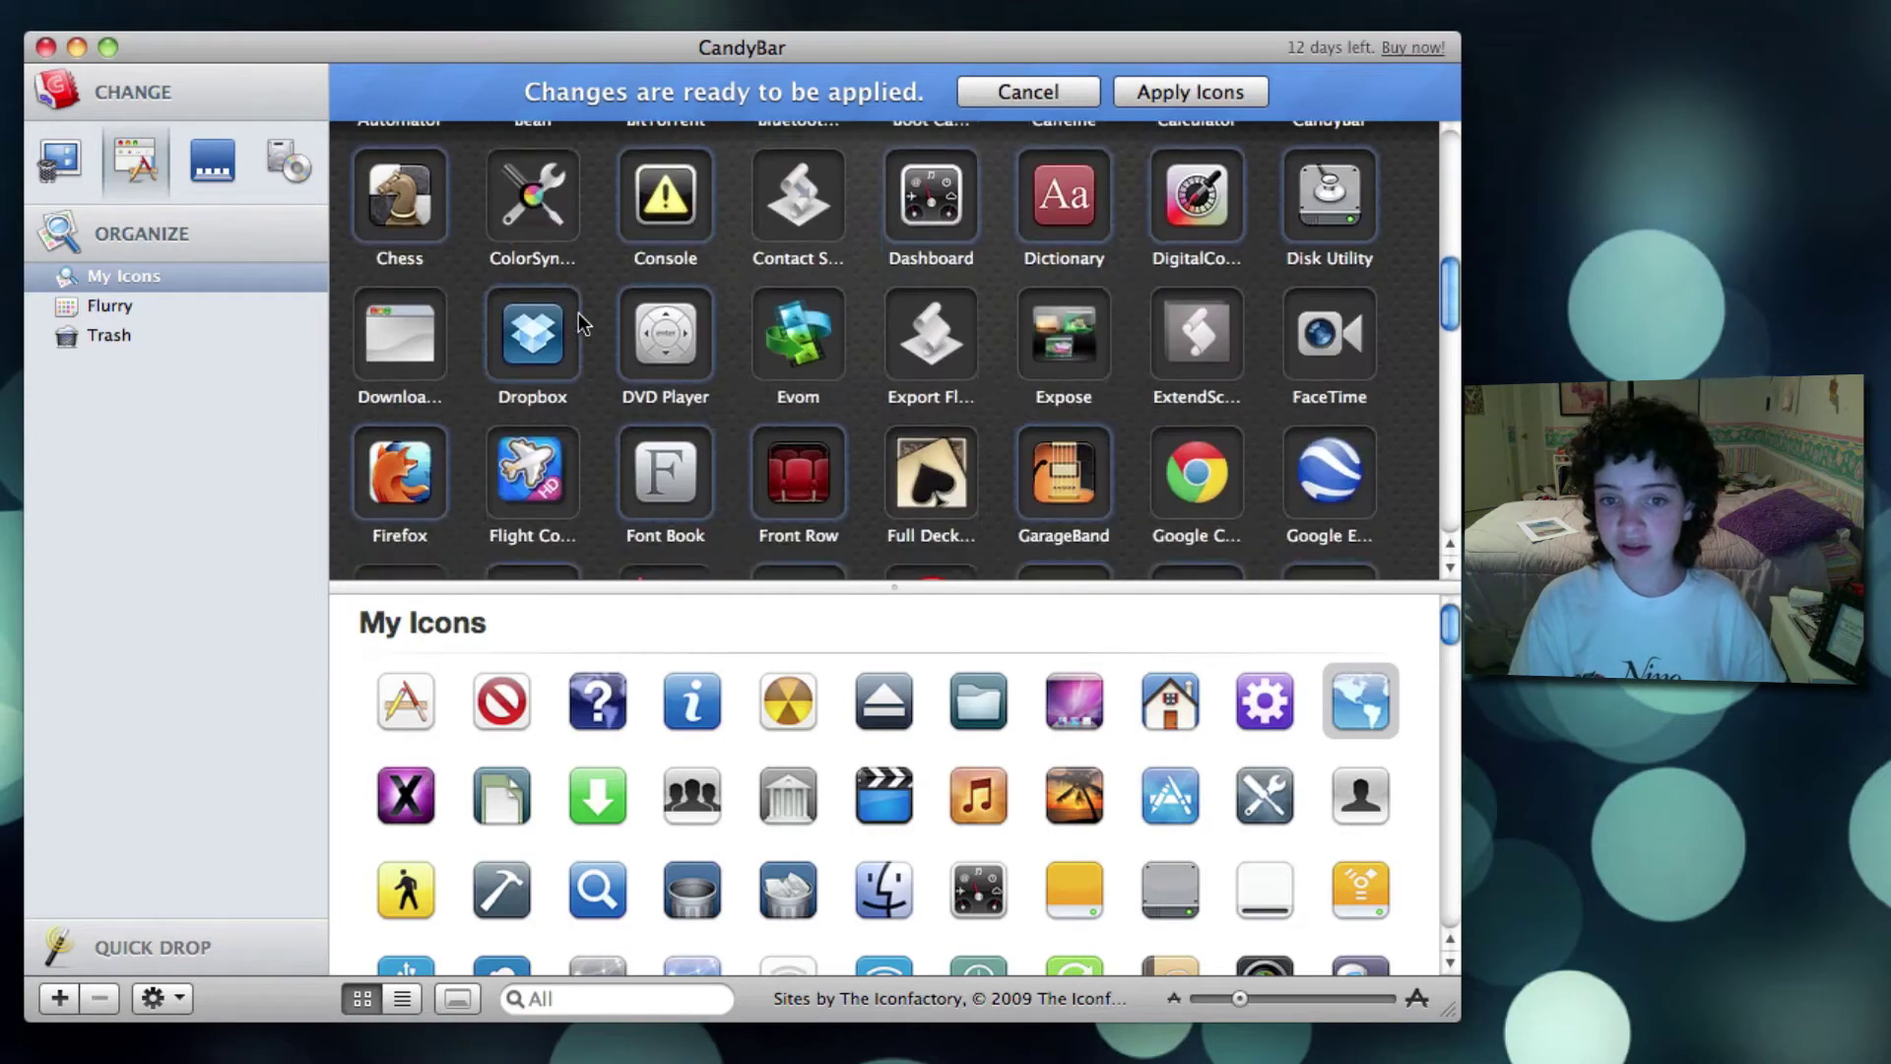
scroll(577, 311, down, 15)
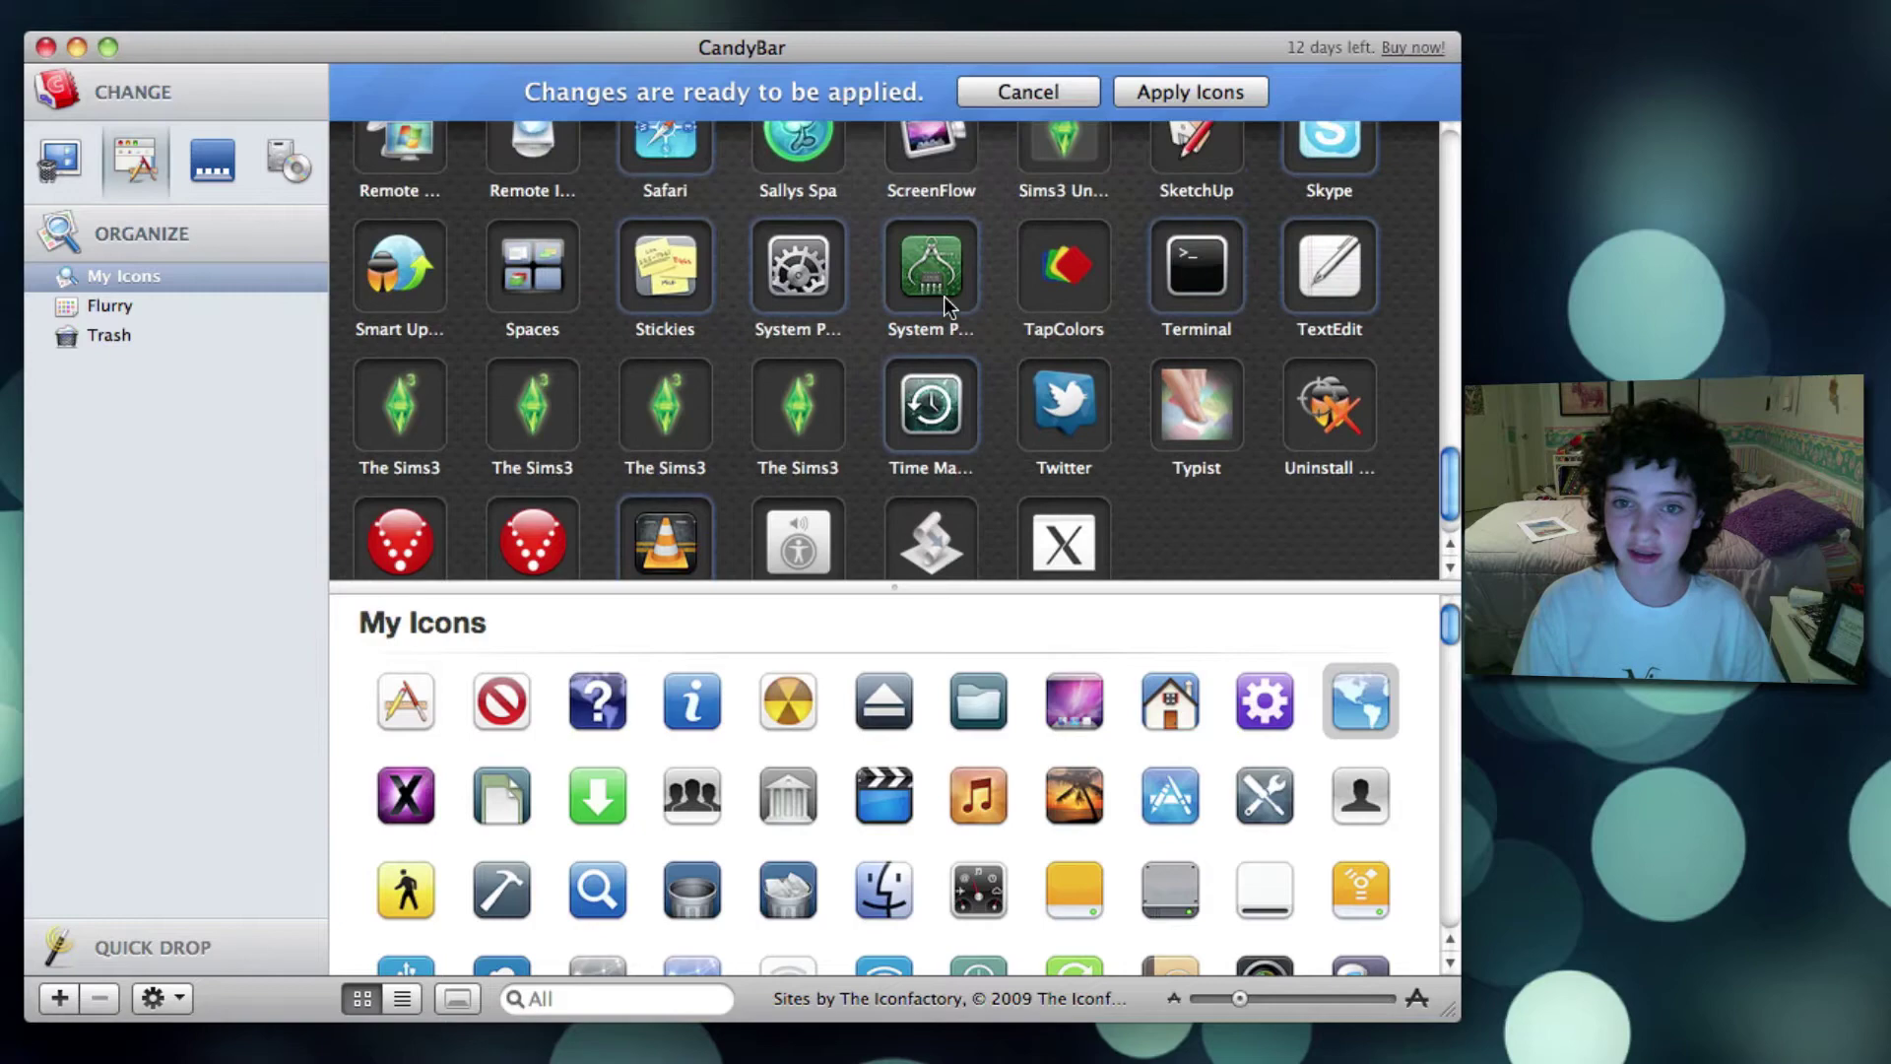
scroll(991, 275, up, 3)
Find The Sims icon in My Icons and use it for the Sims3 Un... application and the first The Sims3 application.
scroll(848, 764, down, 10)
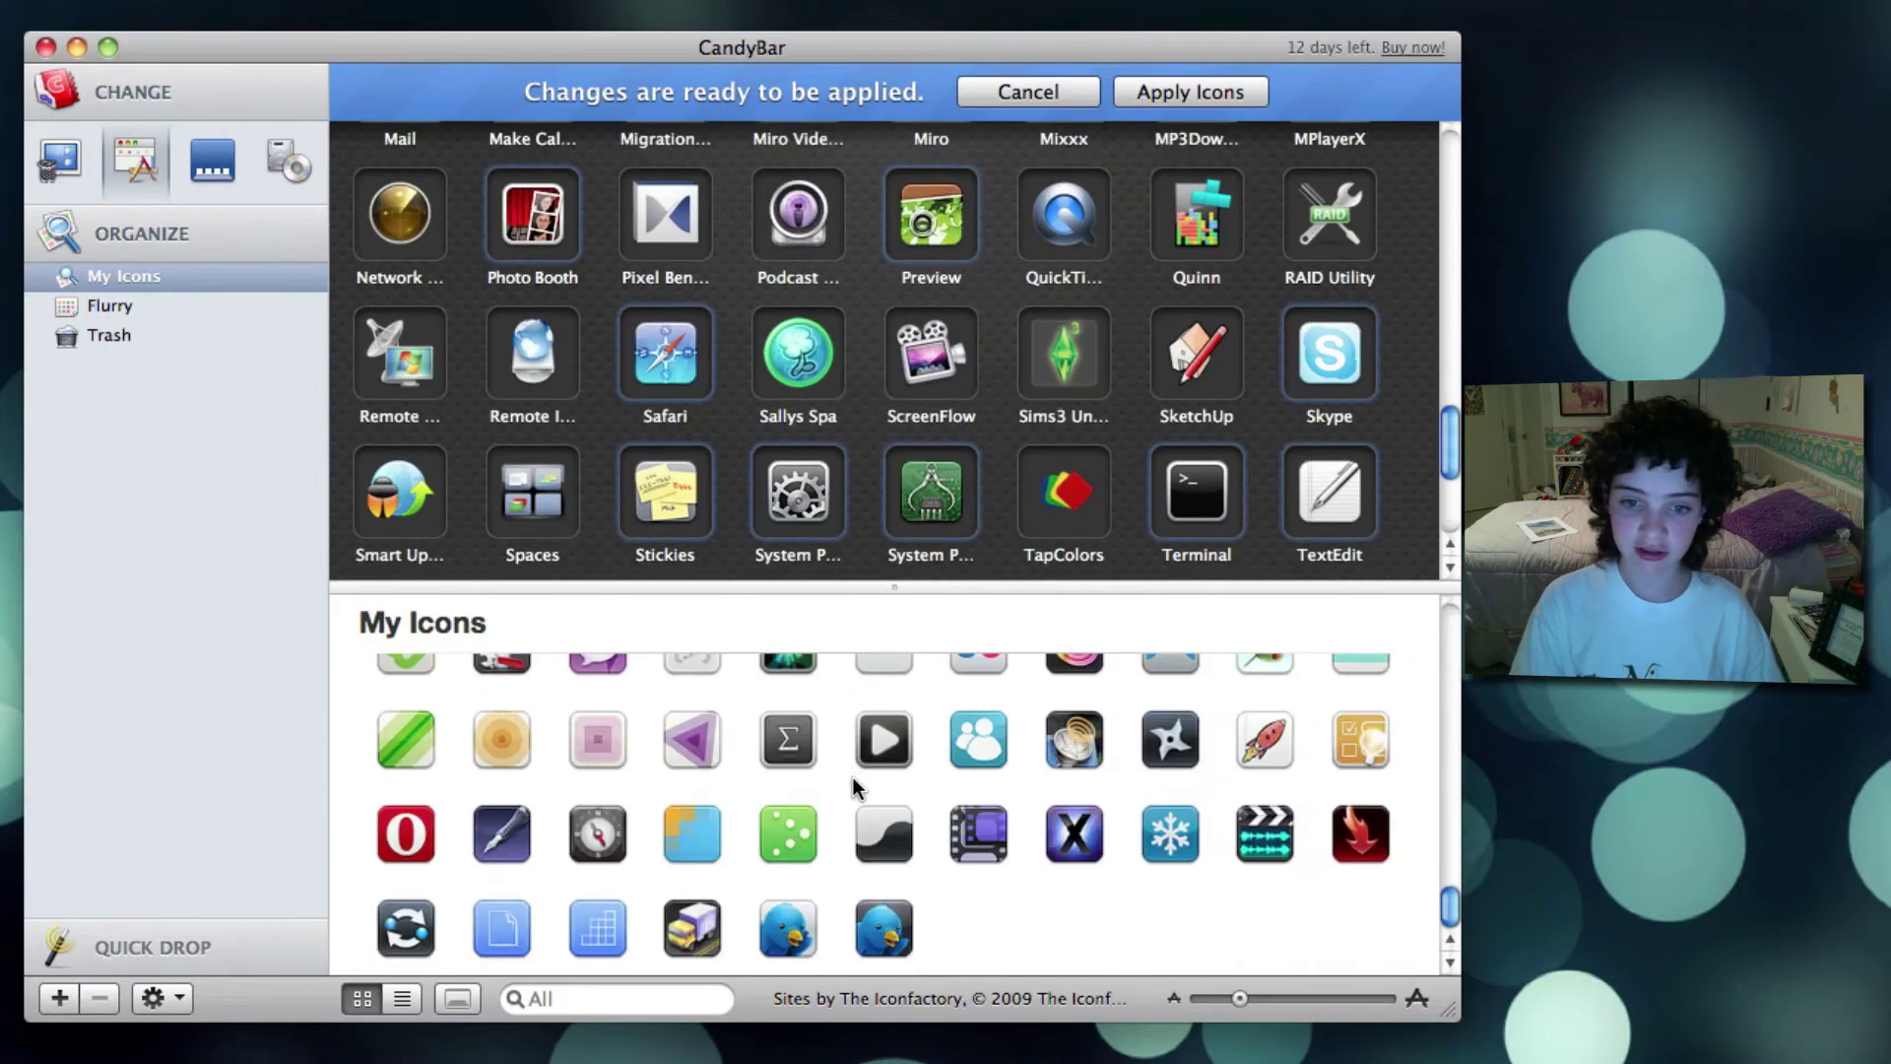
scroll(856, 777, up, 10)
scroll(857, 777, down, 5)
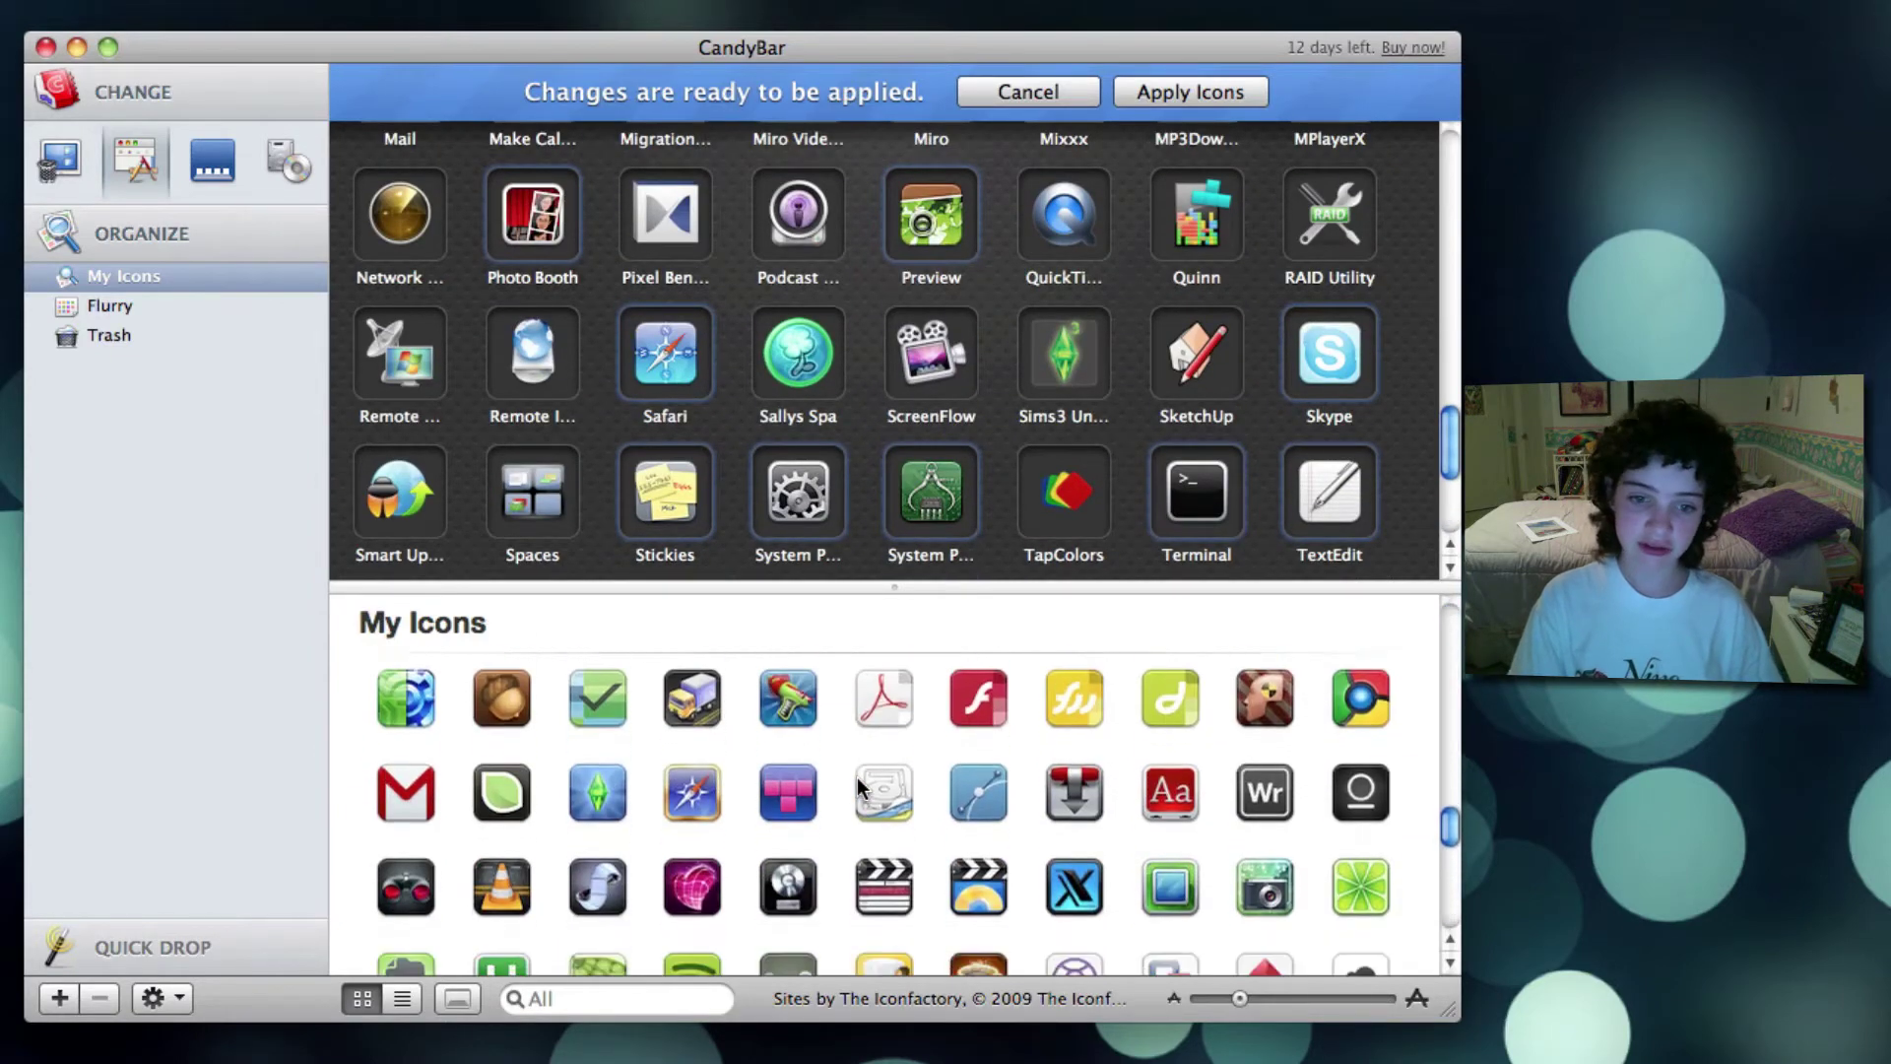
scroll(709, 780, up, 3)
drag(589, 737, 480, 341)
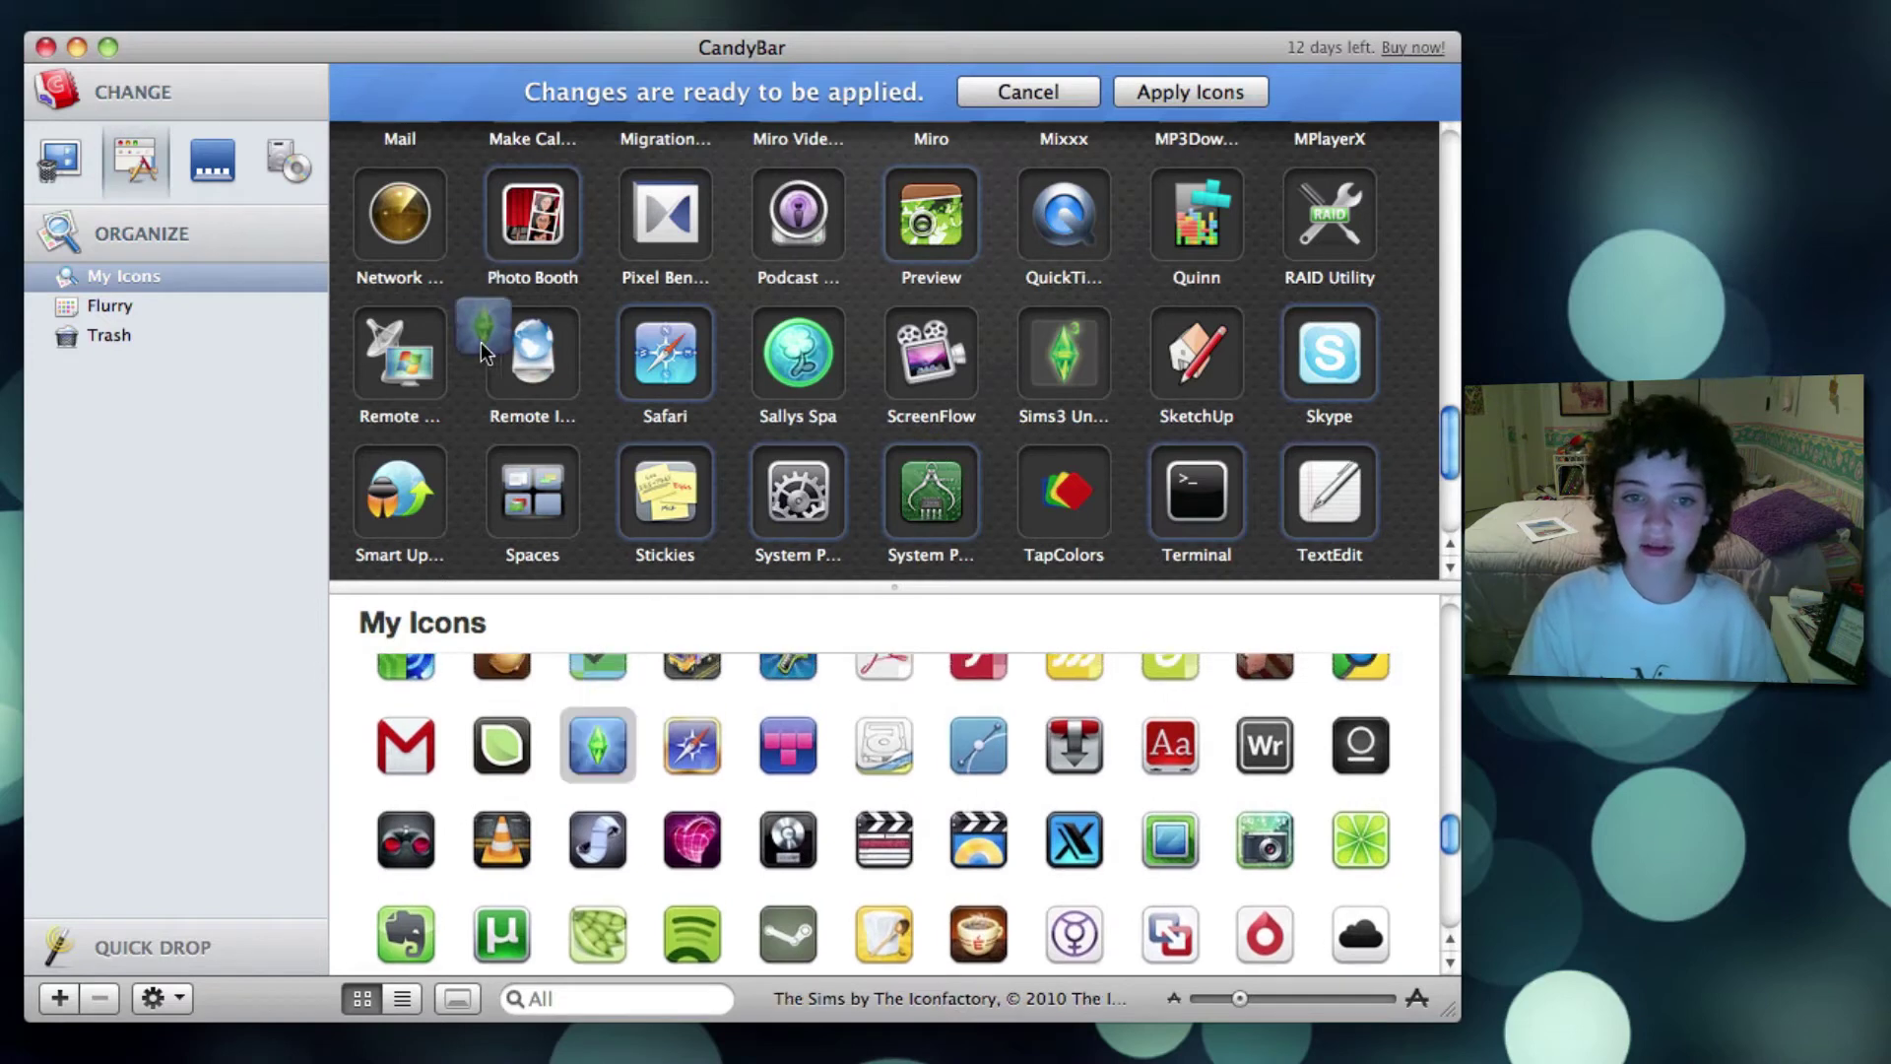
drag(653, 646, 1028, 346)
scroll(1031, 356, down, 2)
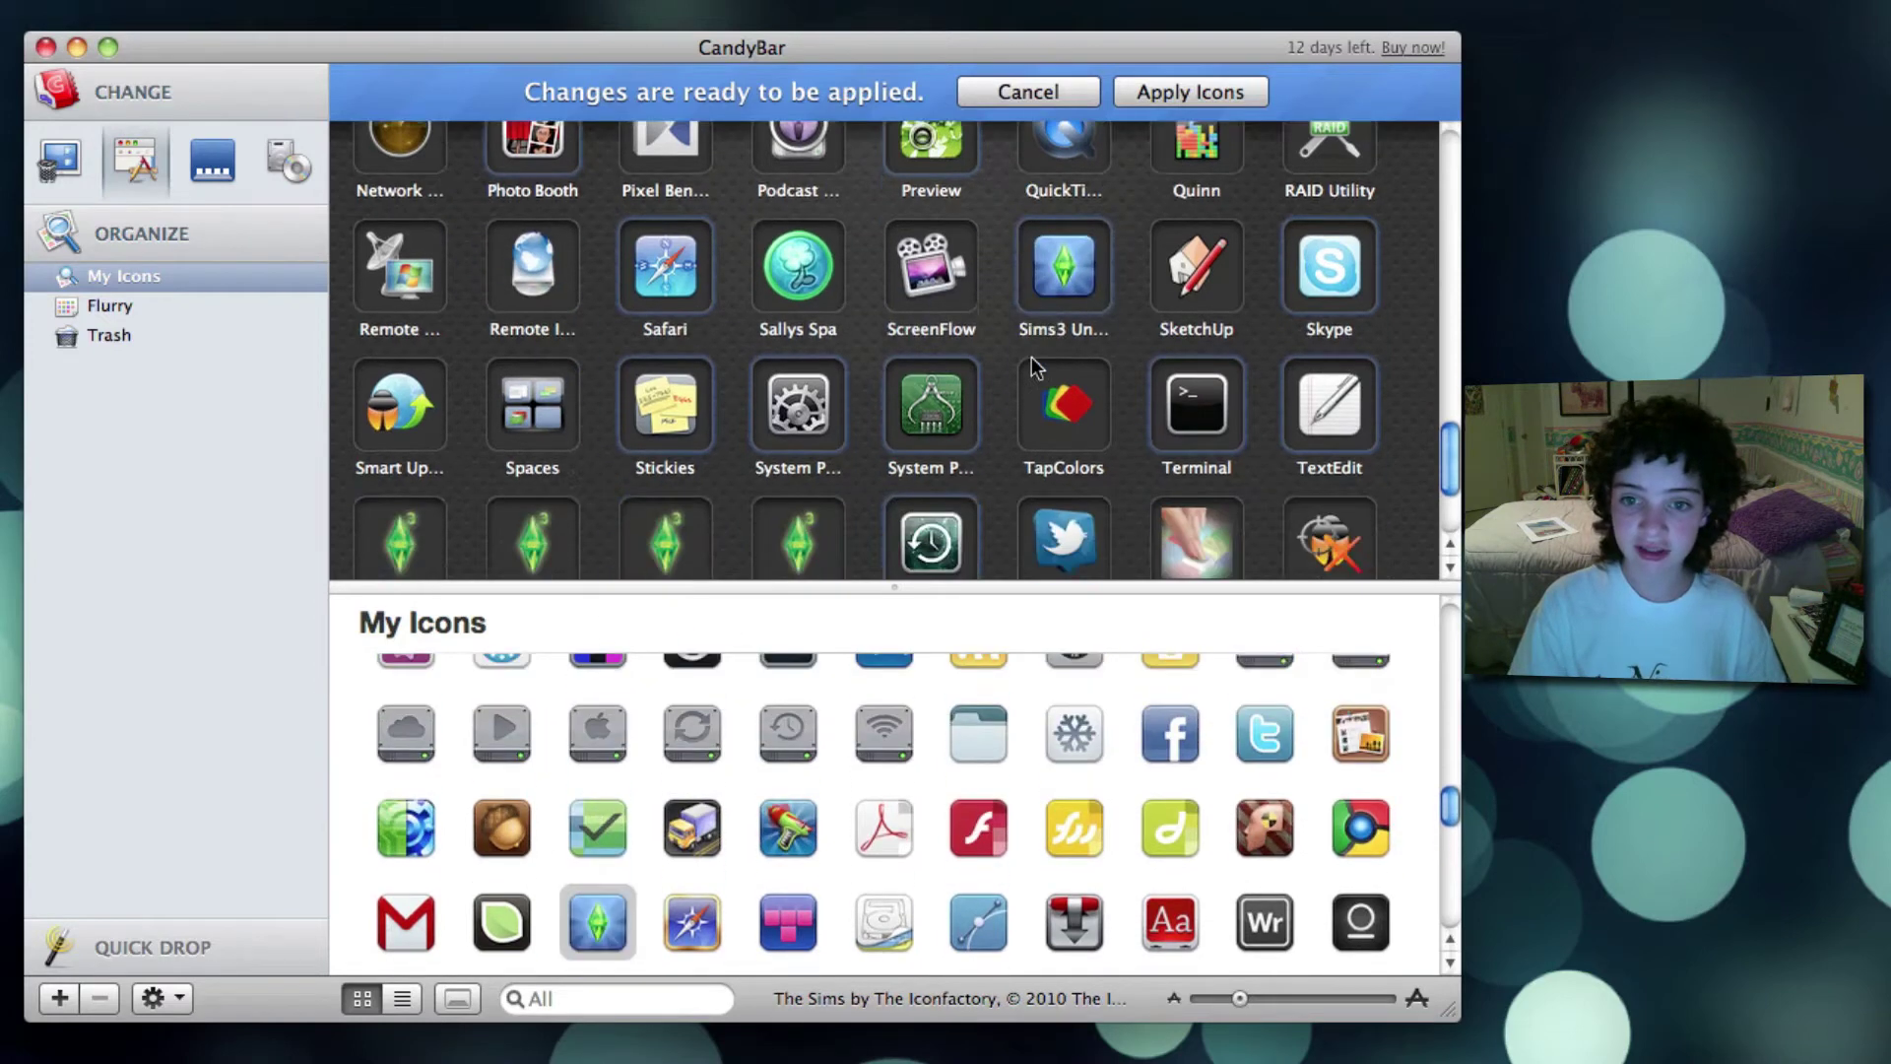
drag(567, 896, 405, 446)
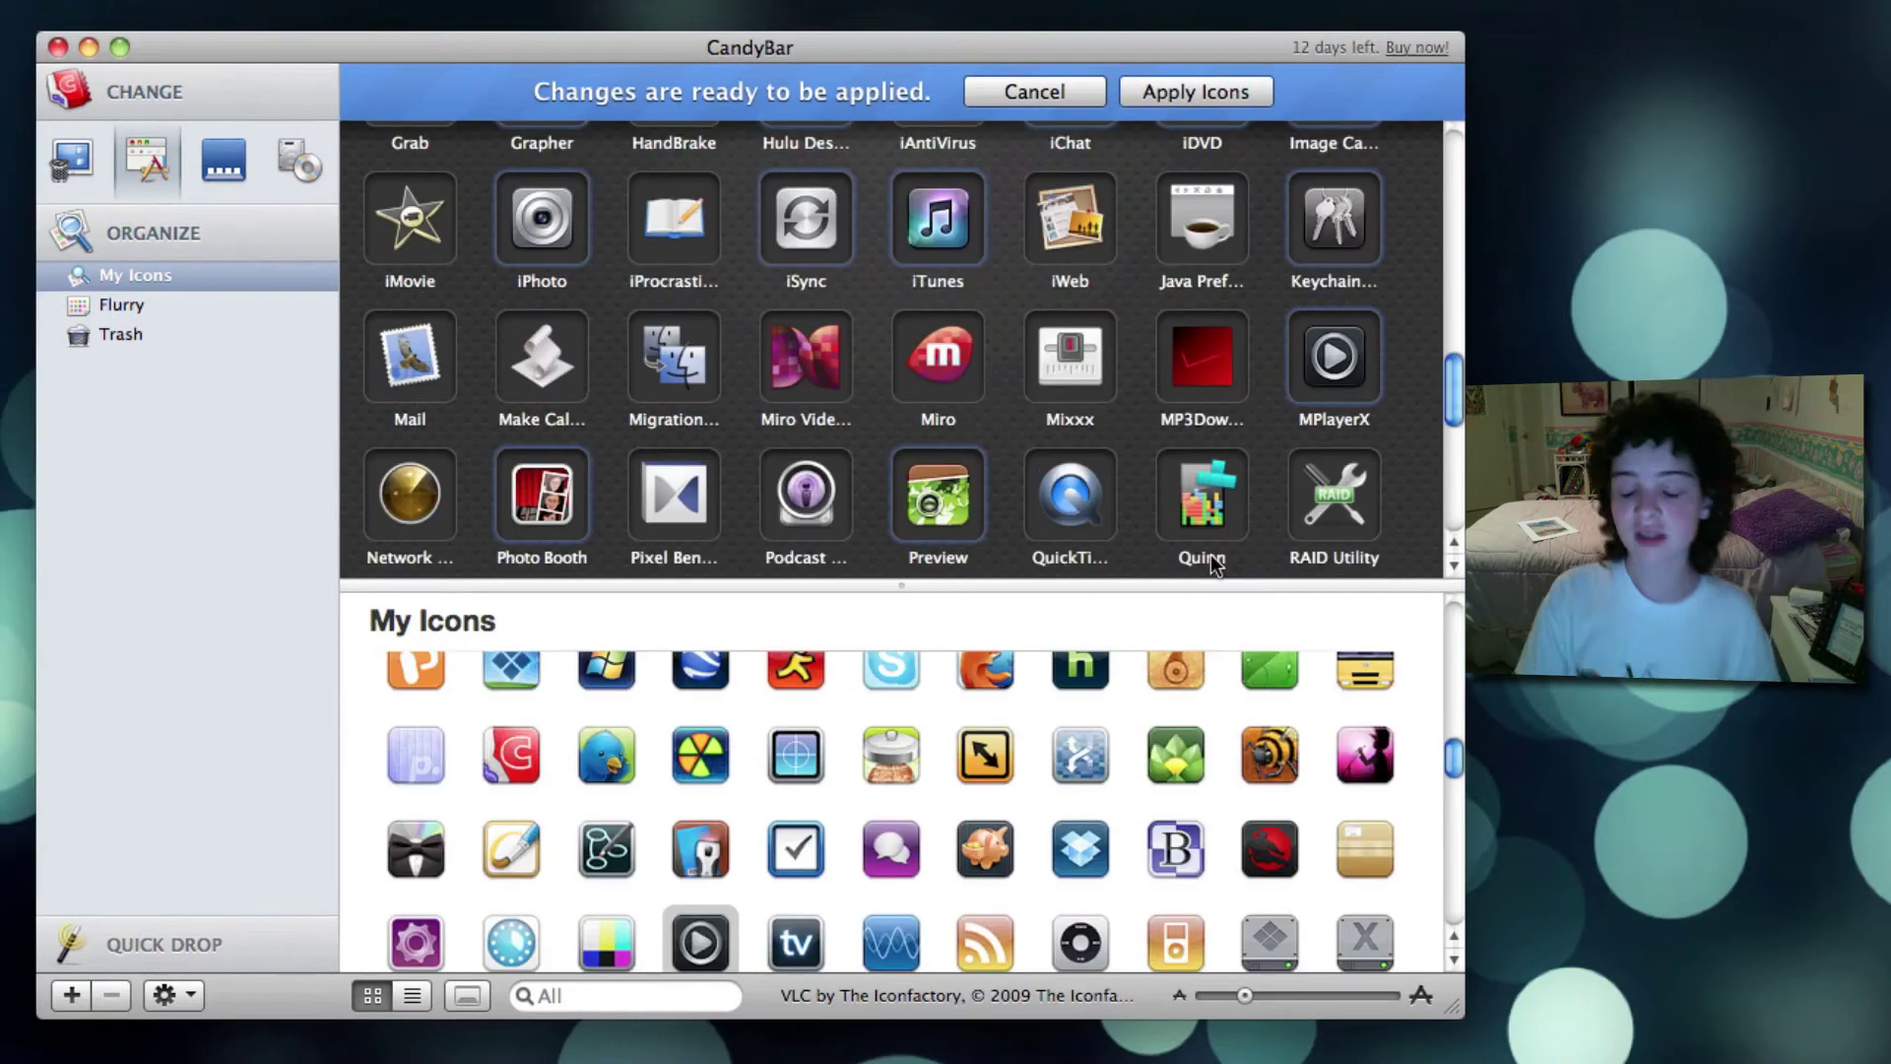
Browse My Icons and the application list for further applications that have a matching replacement icon.
scroll(792, 931, down, 1)
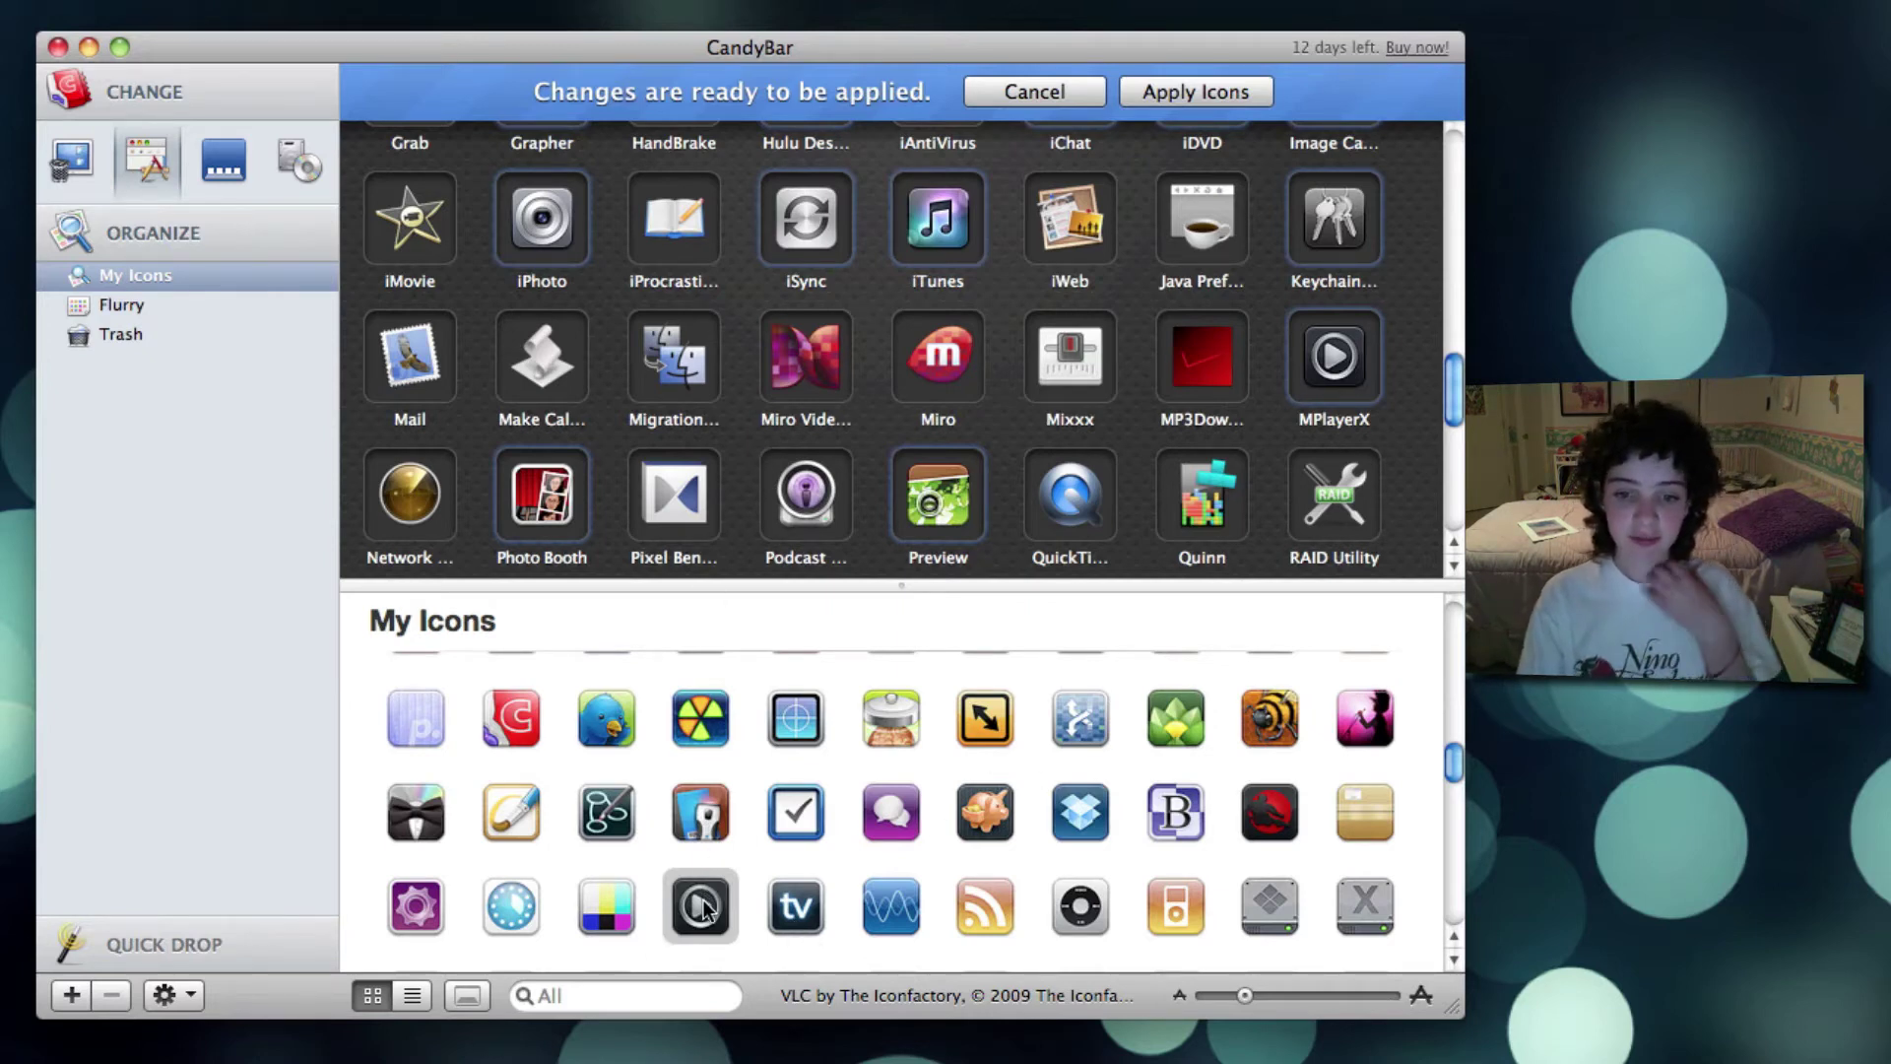
scroll(709, 924, down, 5)
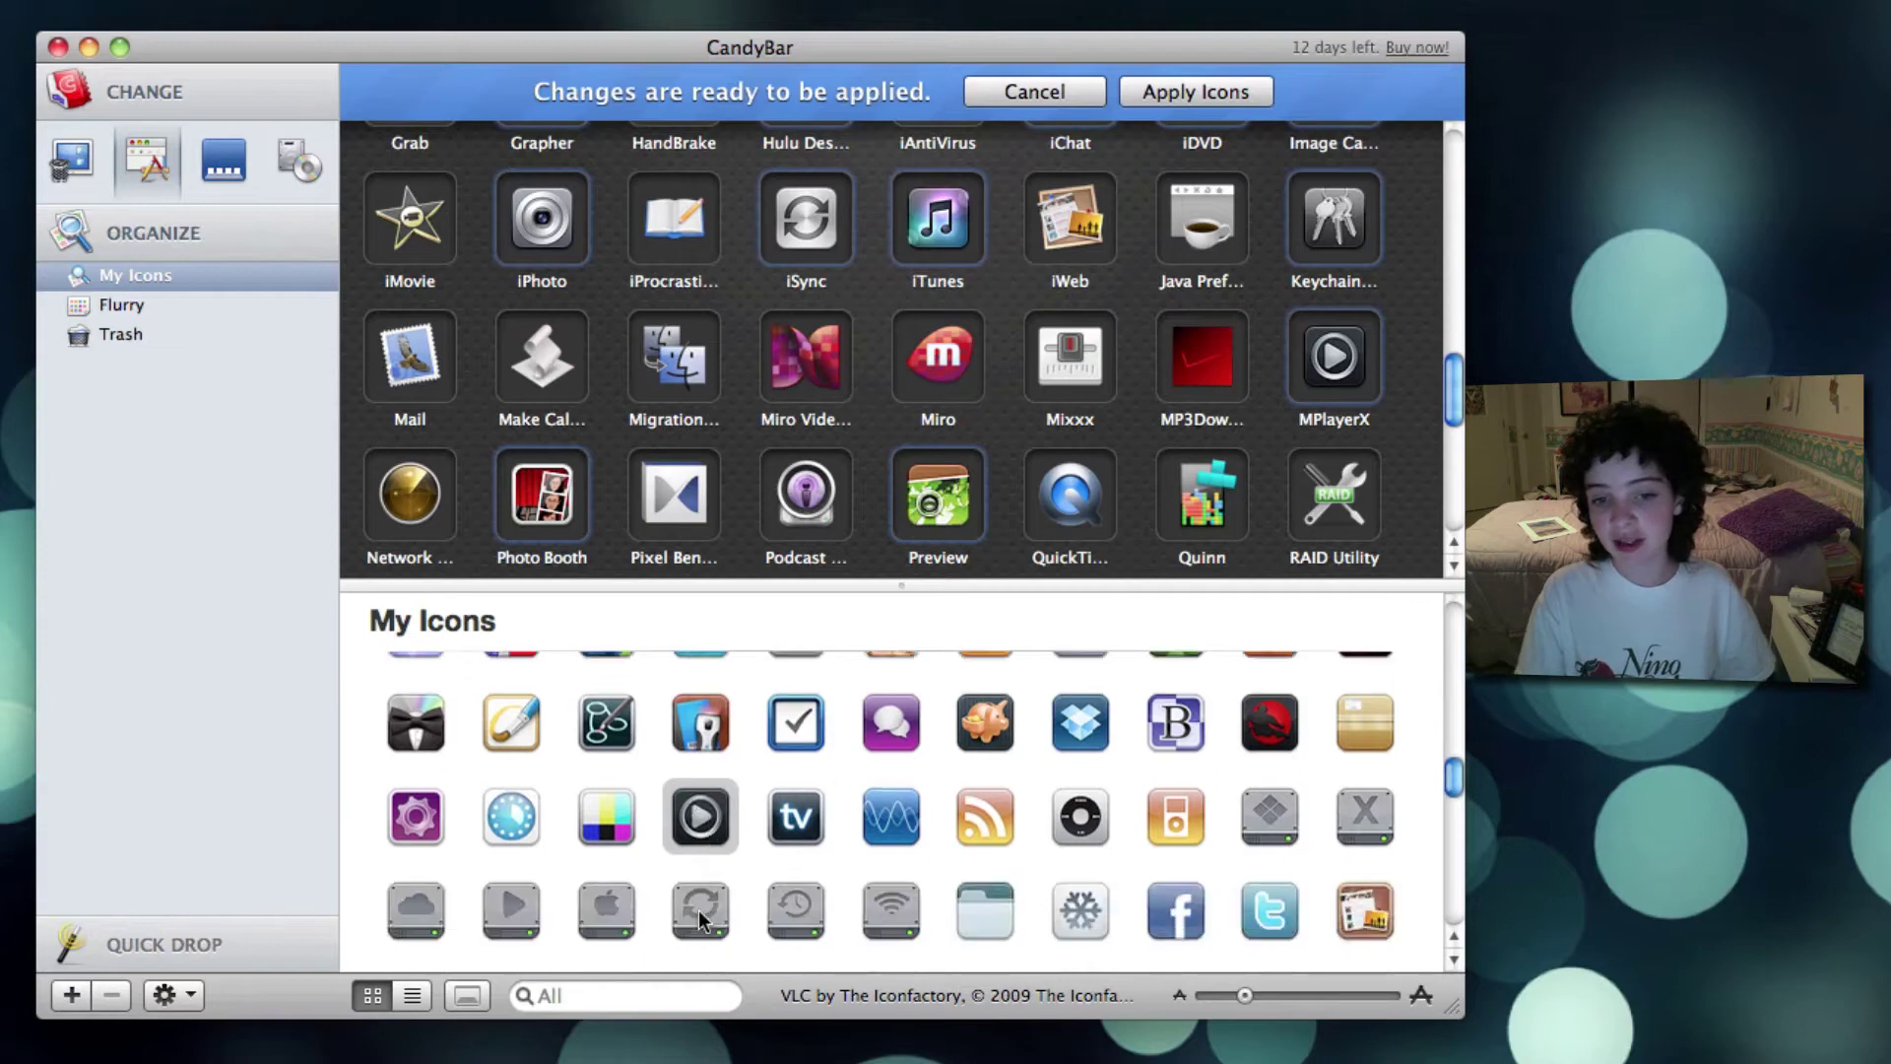
scroll(699, 921, up, 2)
scroll(671, 398, down, 5)
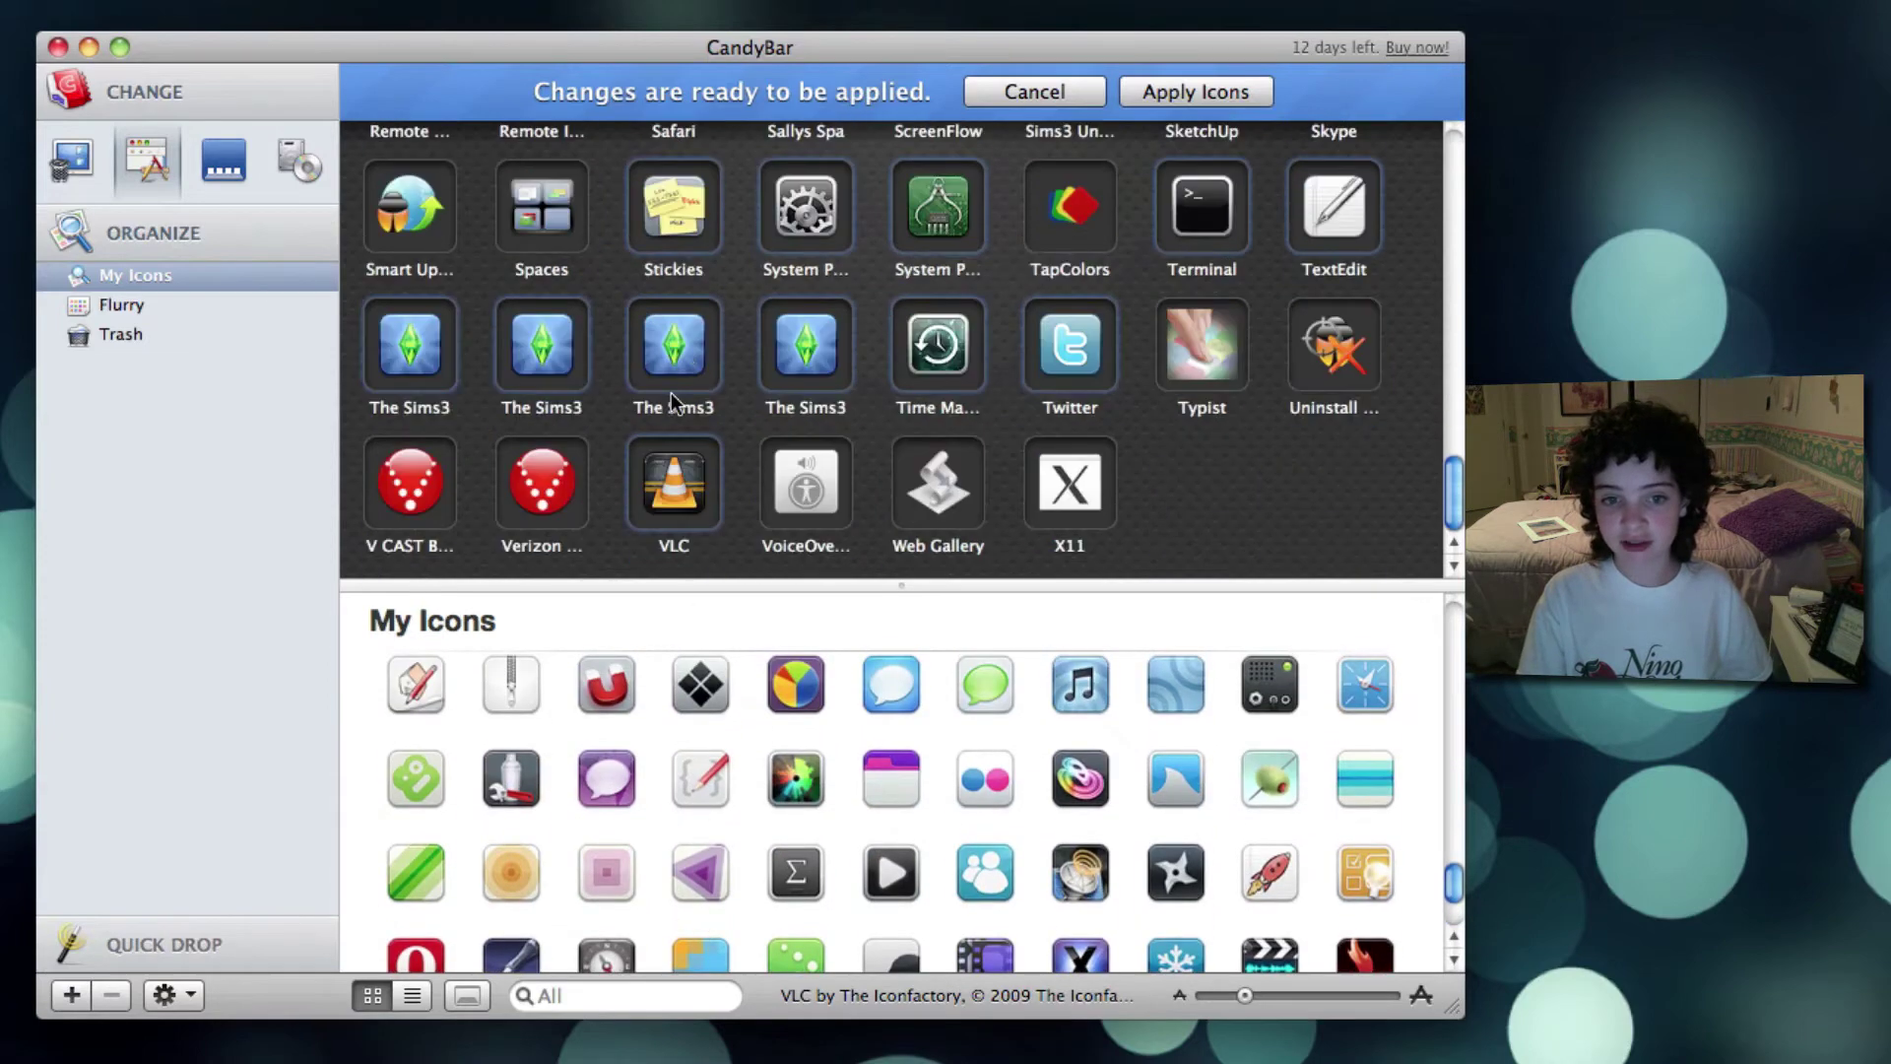
scroll(719, 729, up, 8)
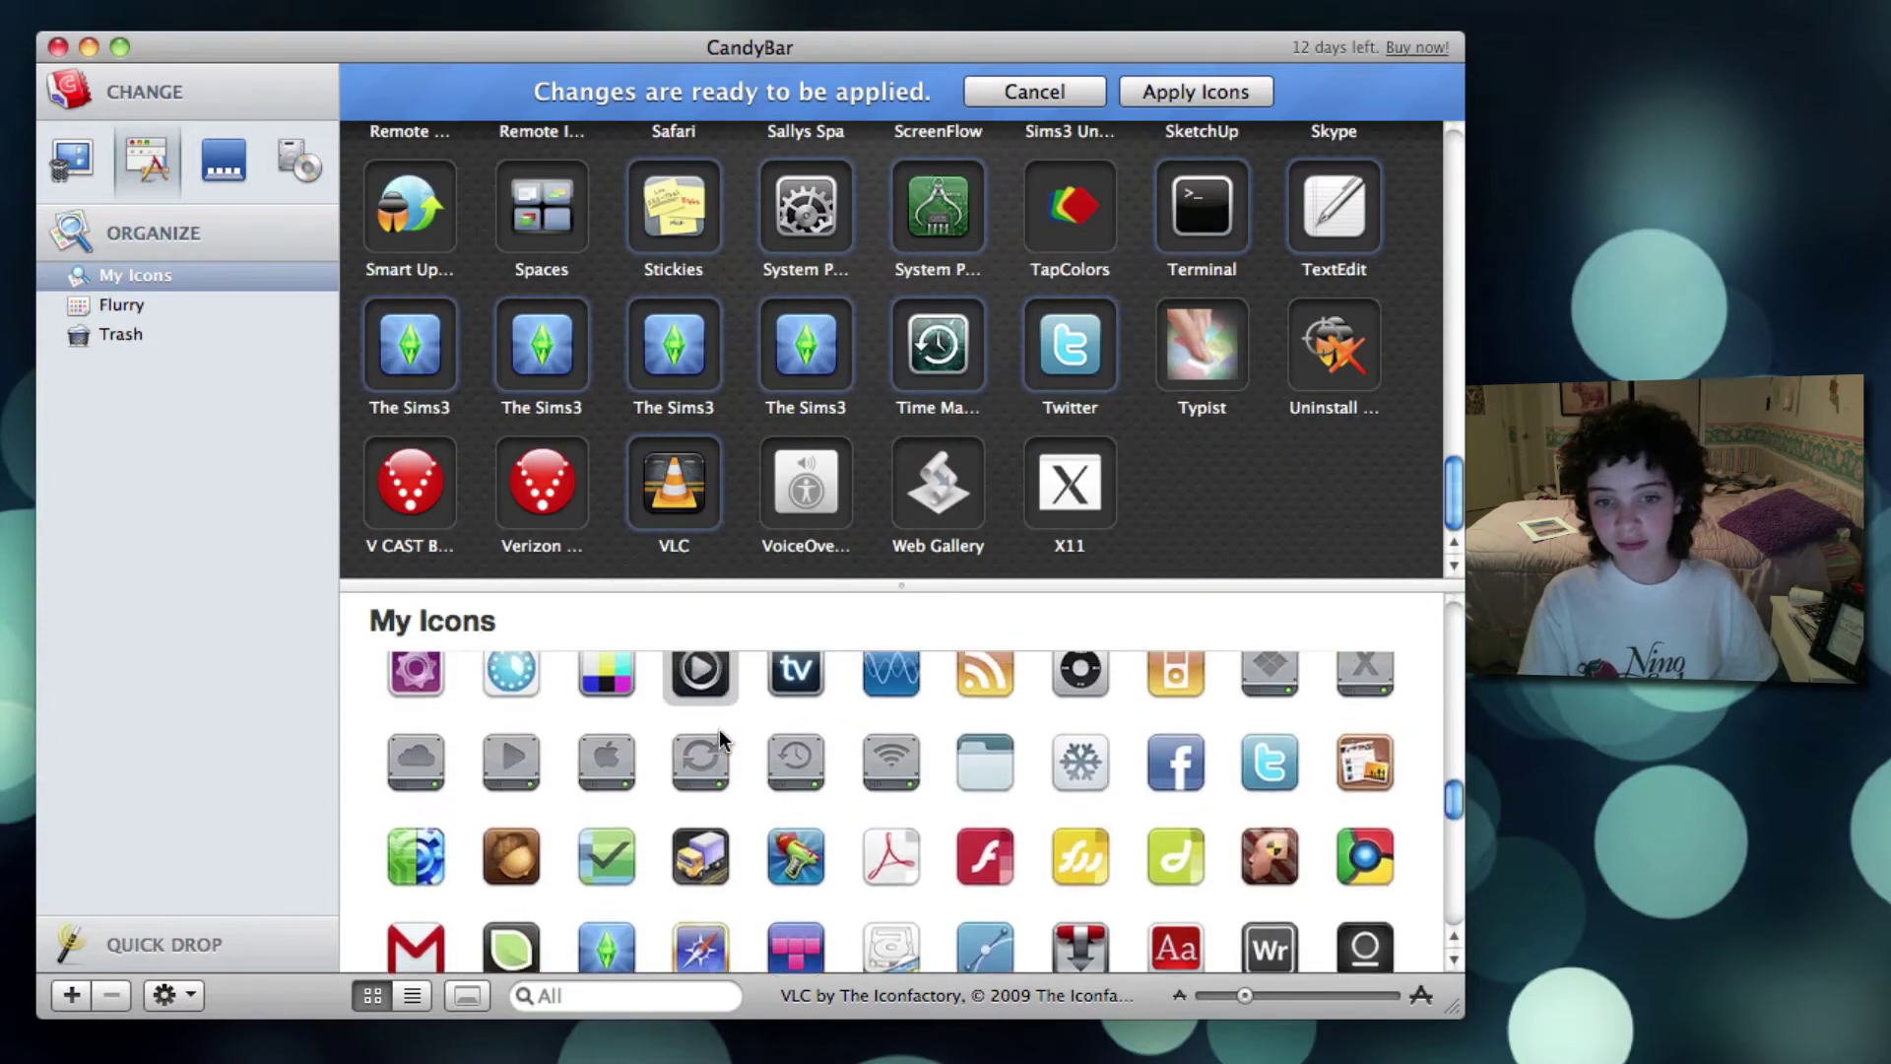
scroll(695, 239, up, 4)
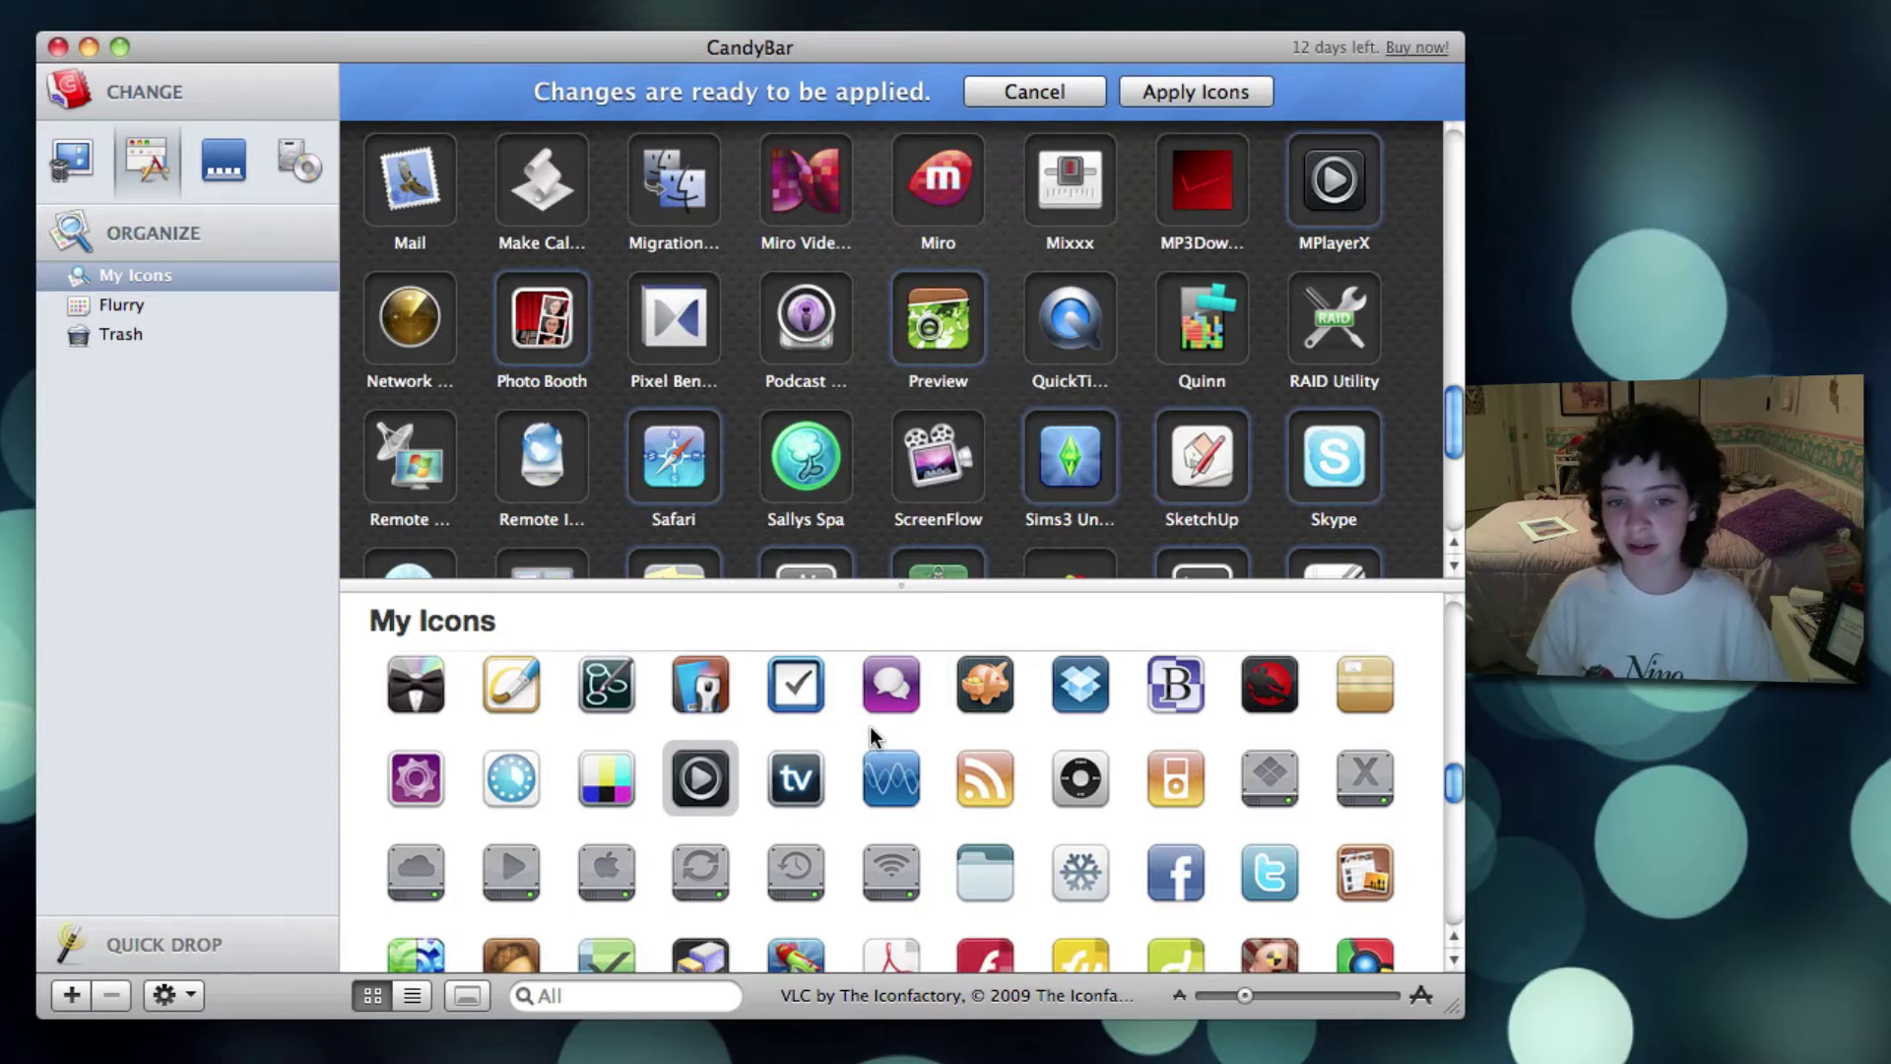
scroll(872, 737, up, 3)
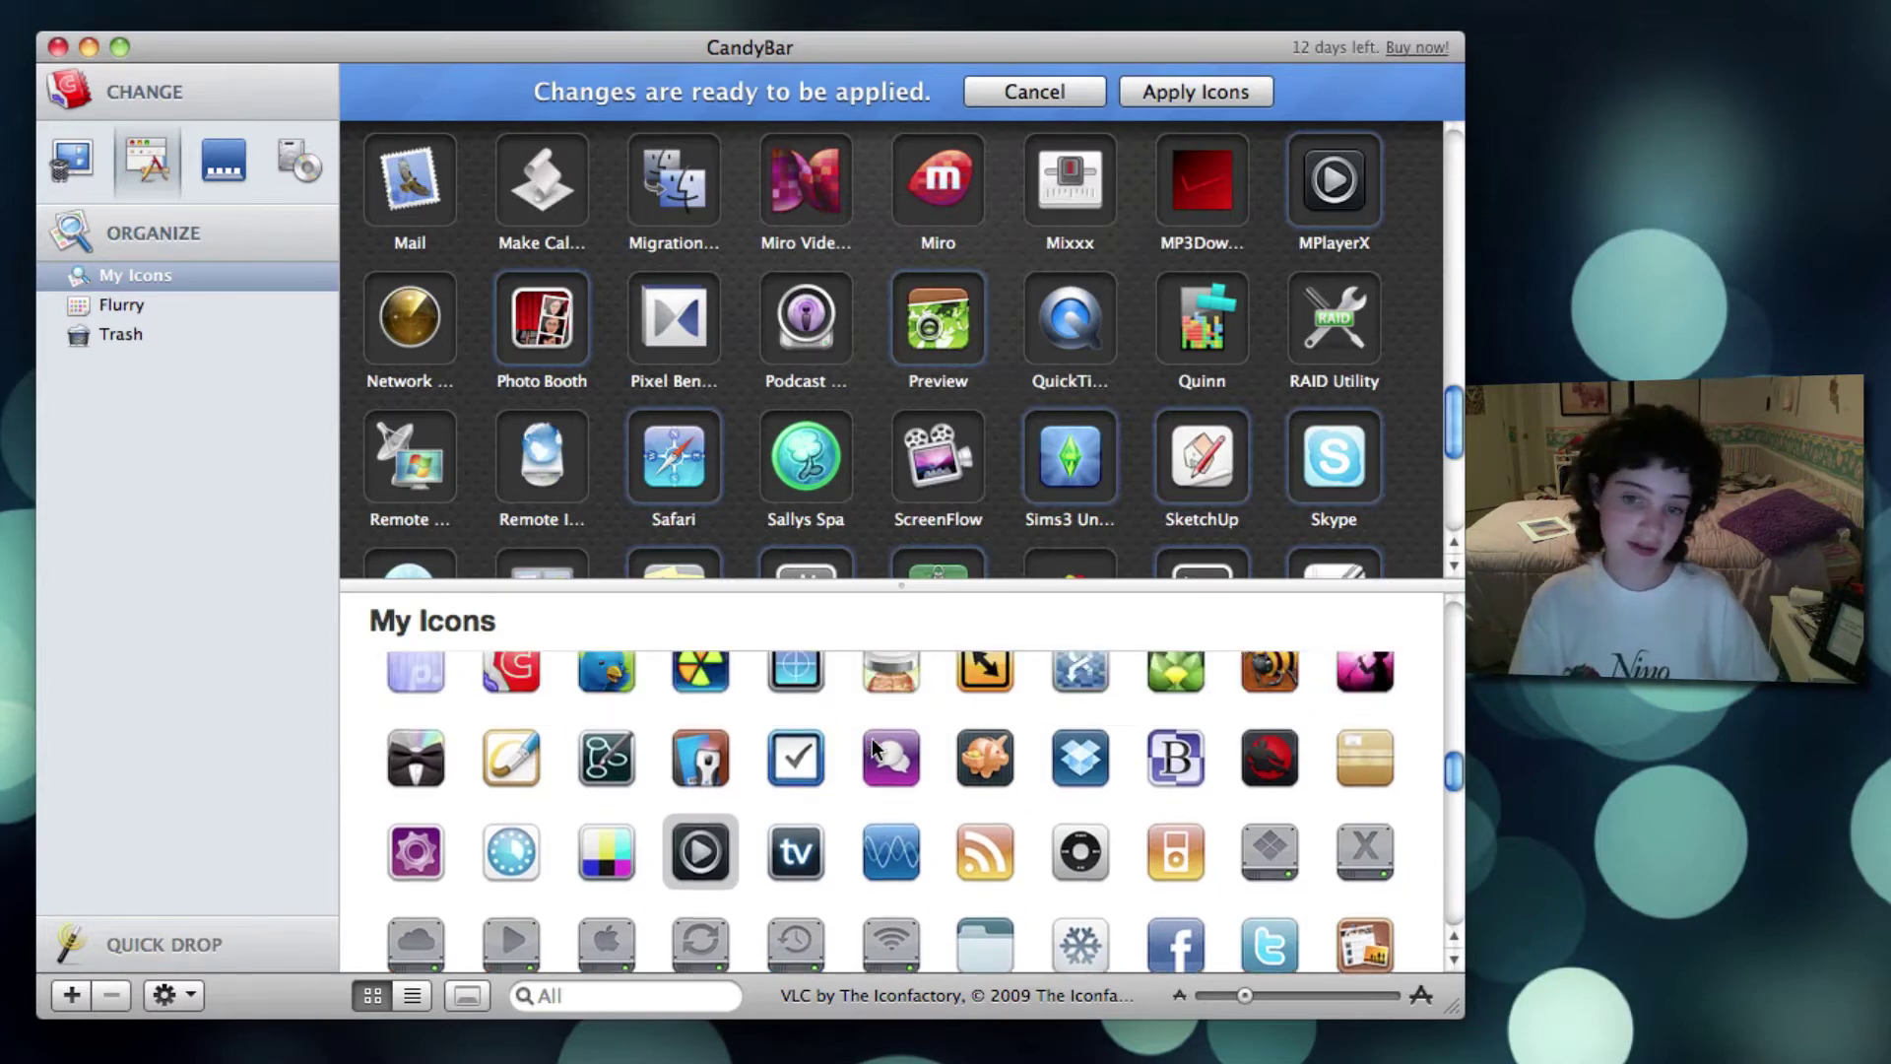
scroll(886, 329, down, 3)
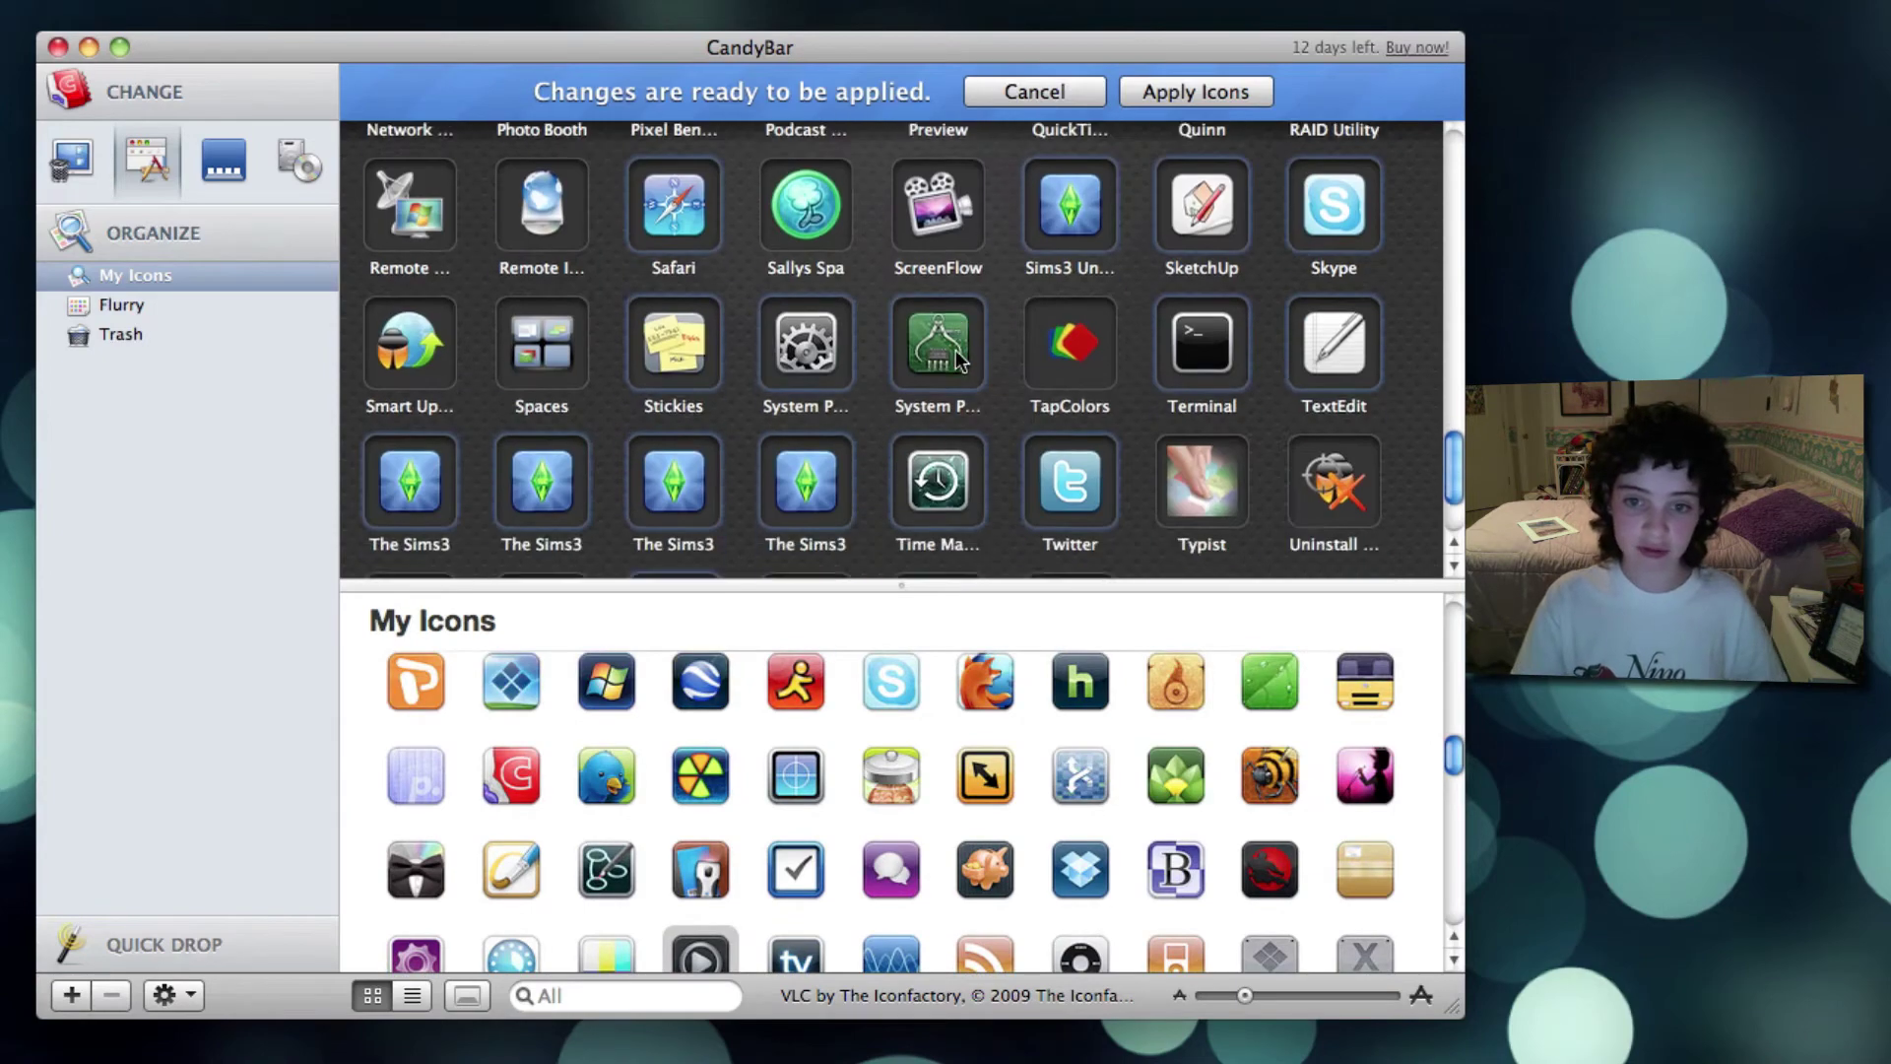
scroll(956, 342, up, 5)
scroll(955, 341, up, 2)
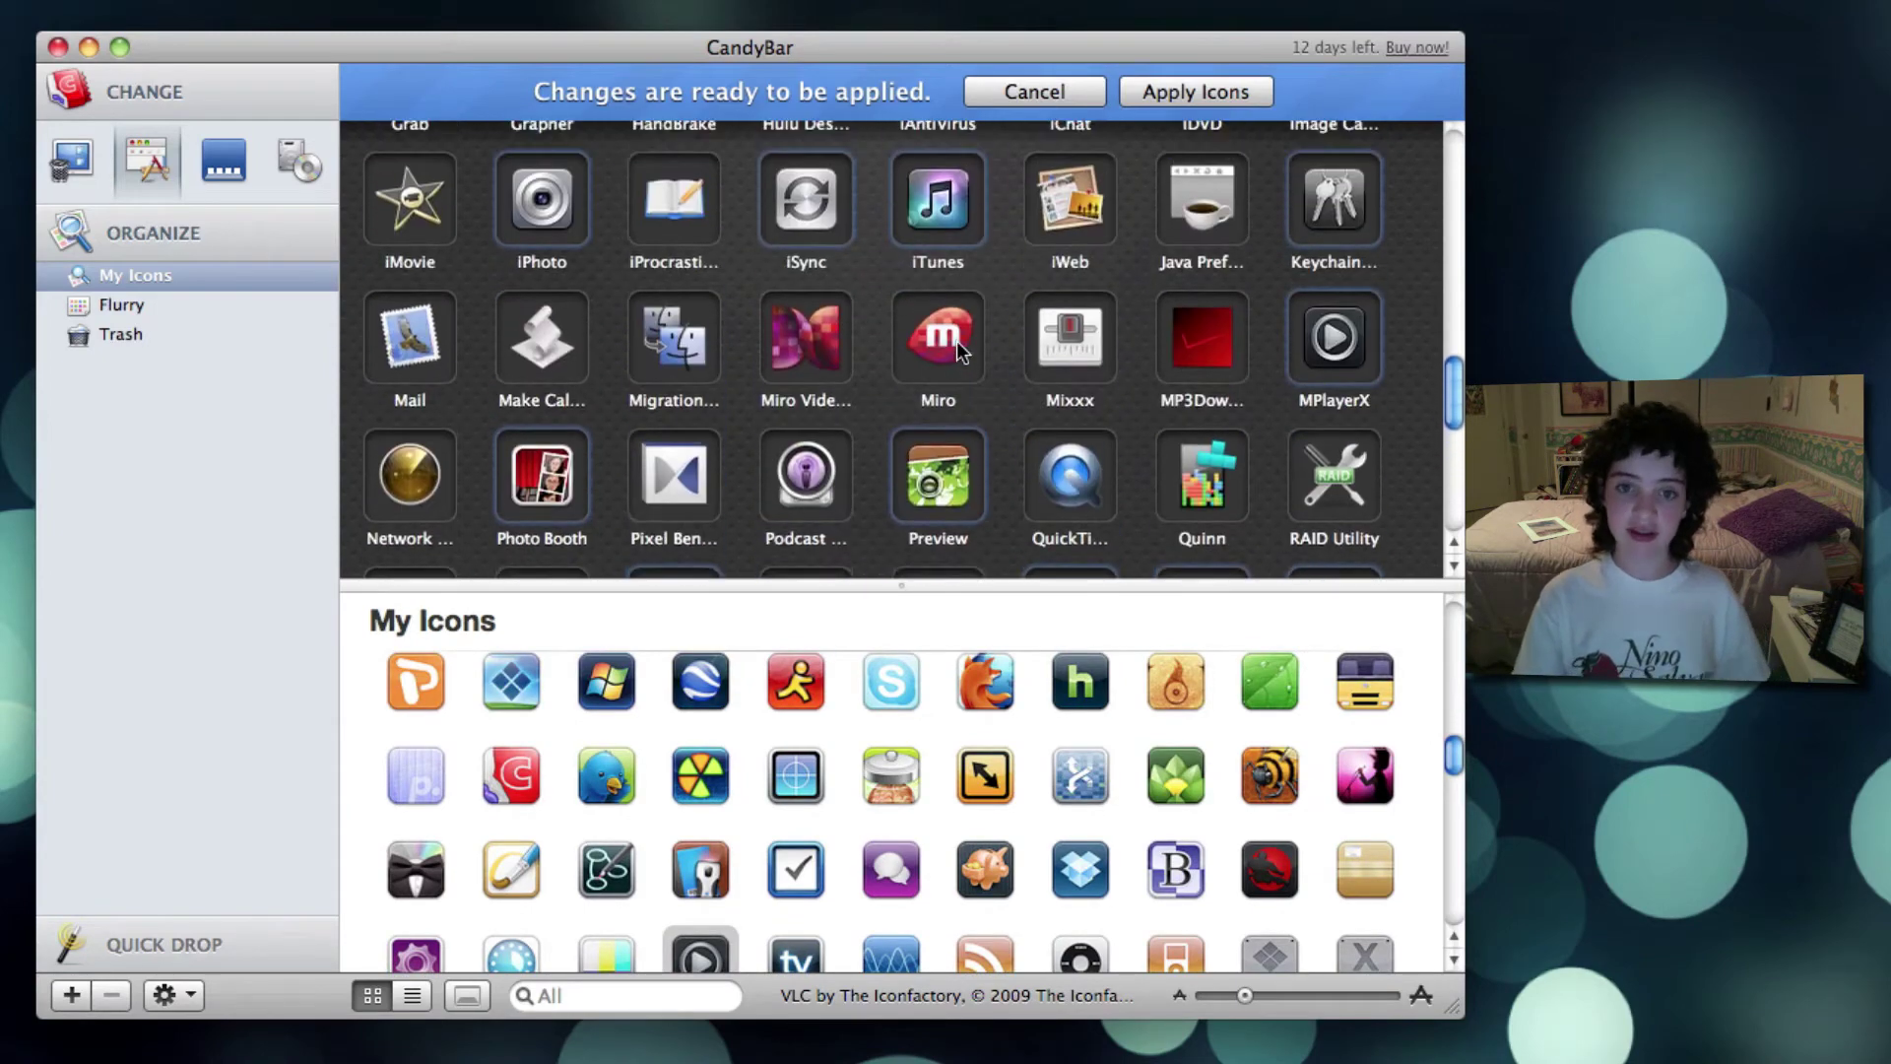
scroll(956, 341, down, 4)
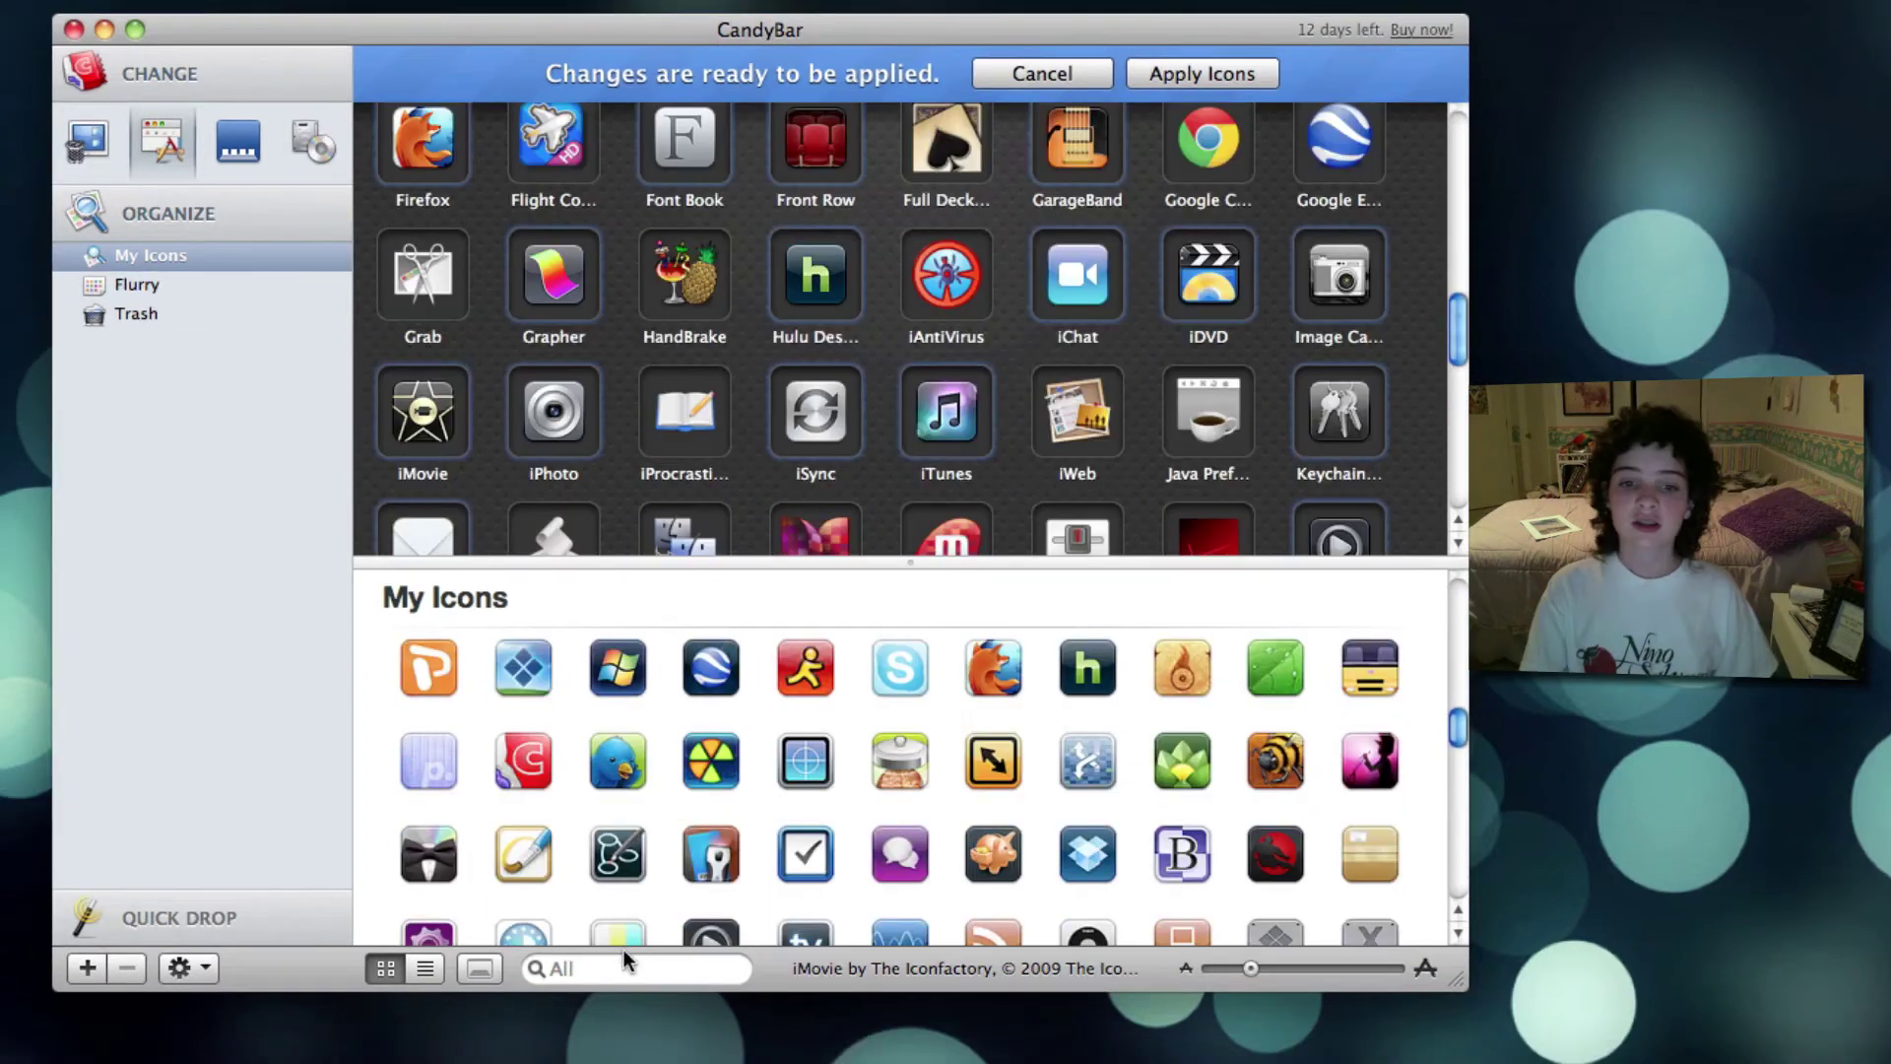
Search the My Icons collection for iWeb, and clear the search text.
click(609, 992)
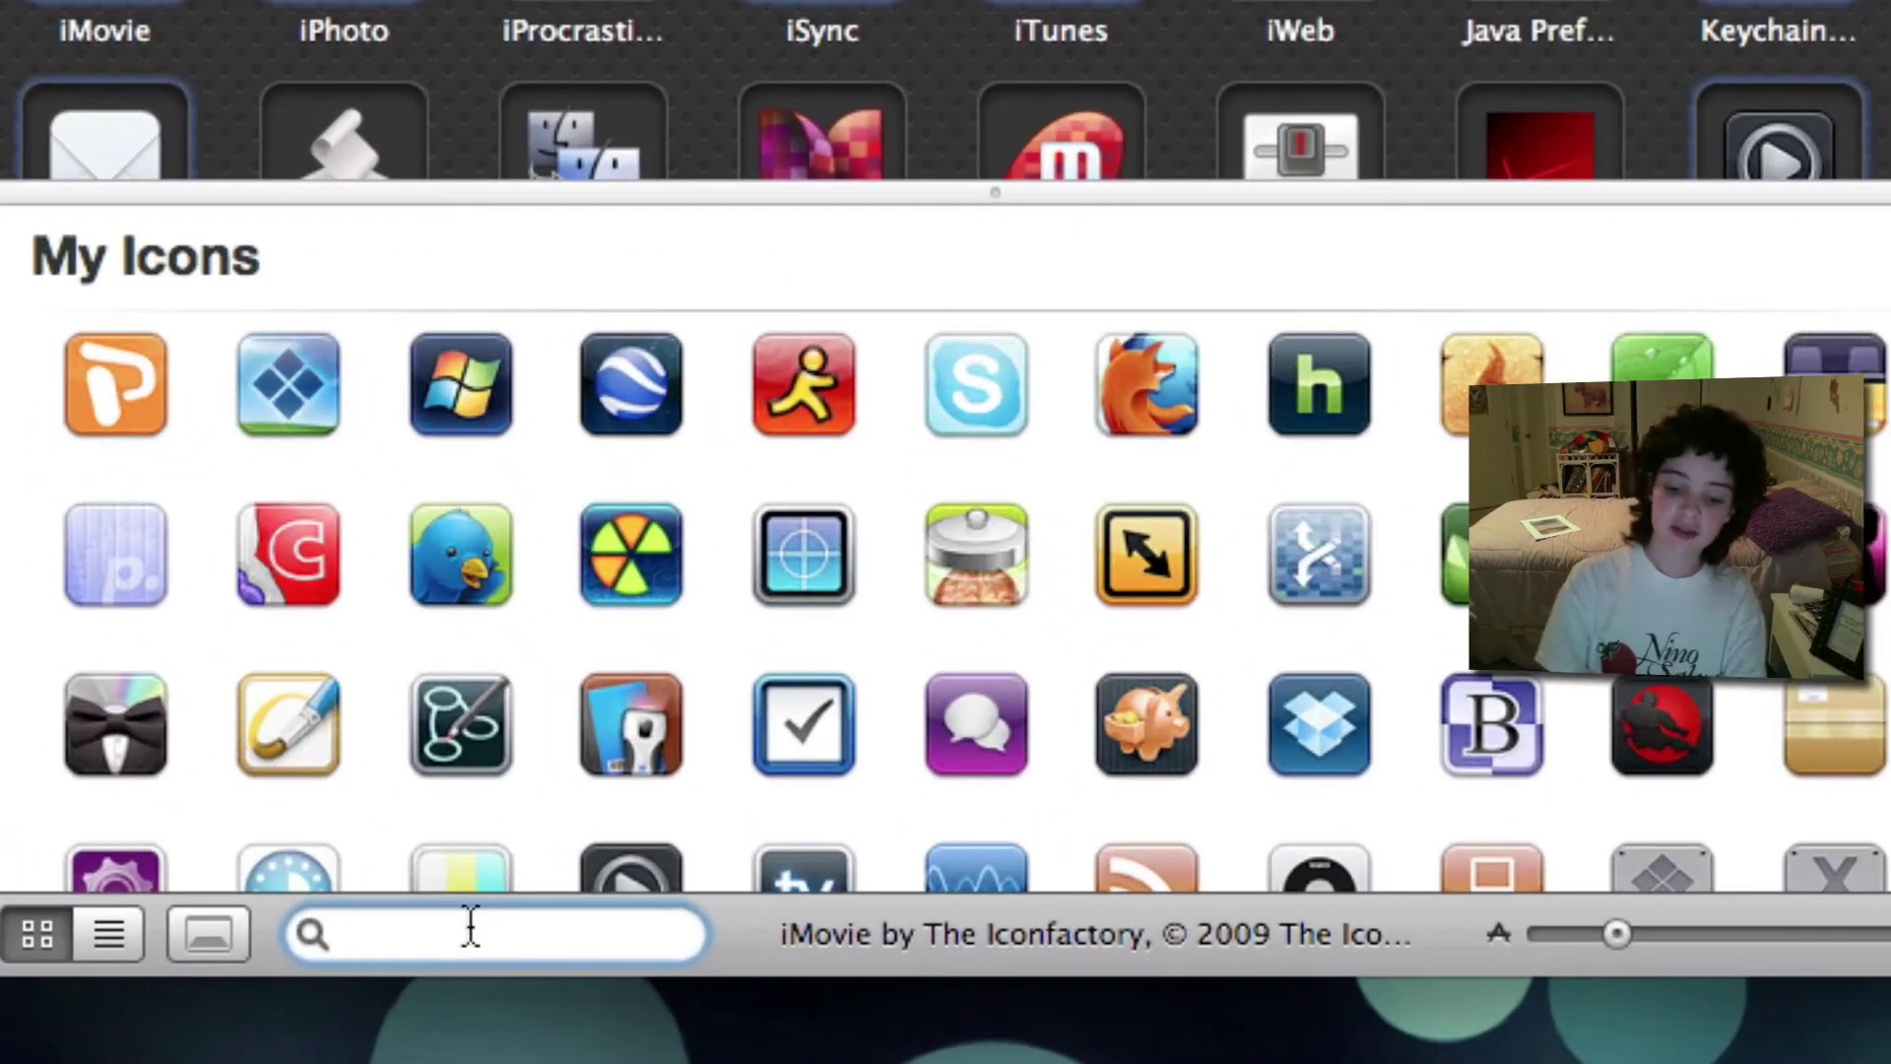
text(iWeb)
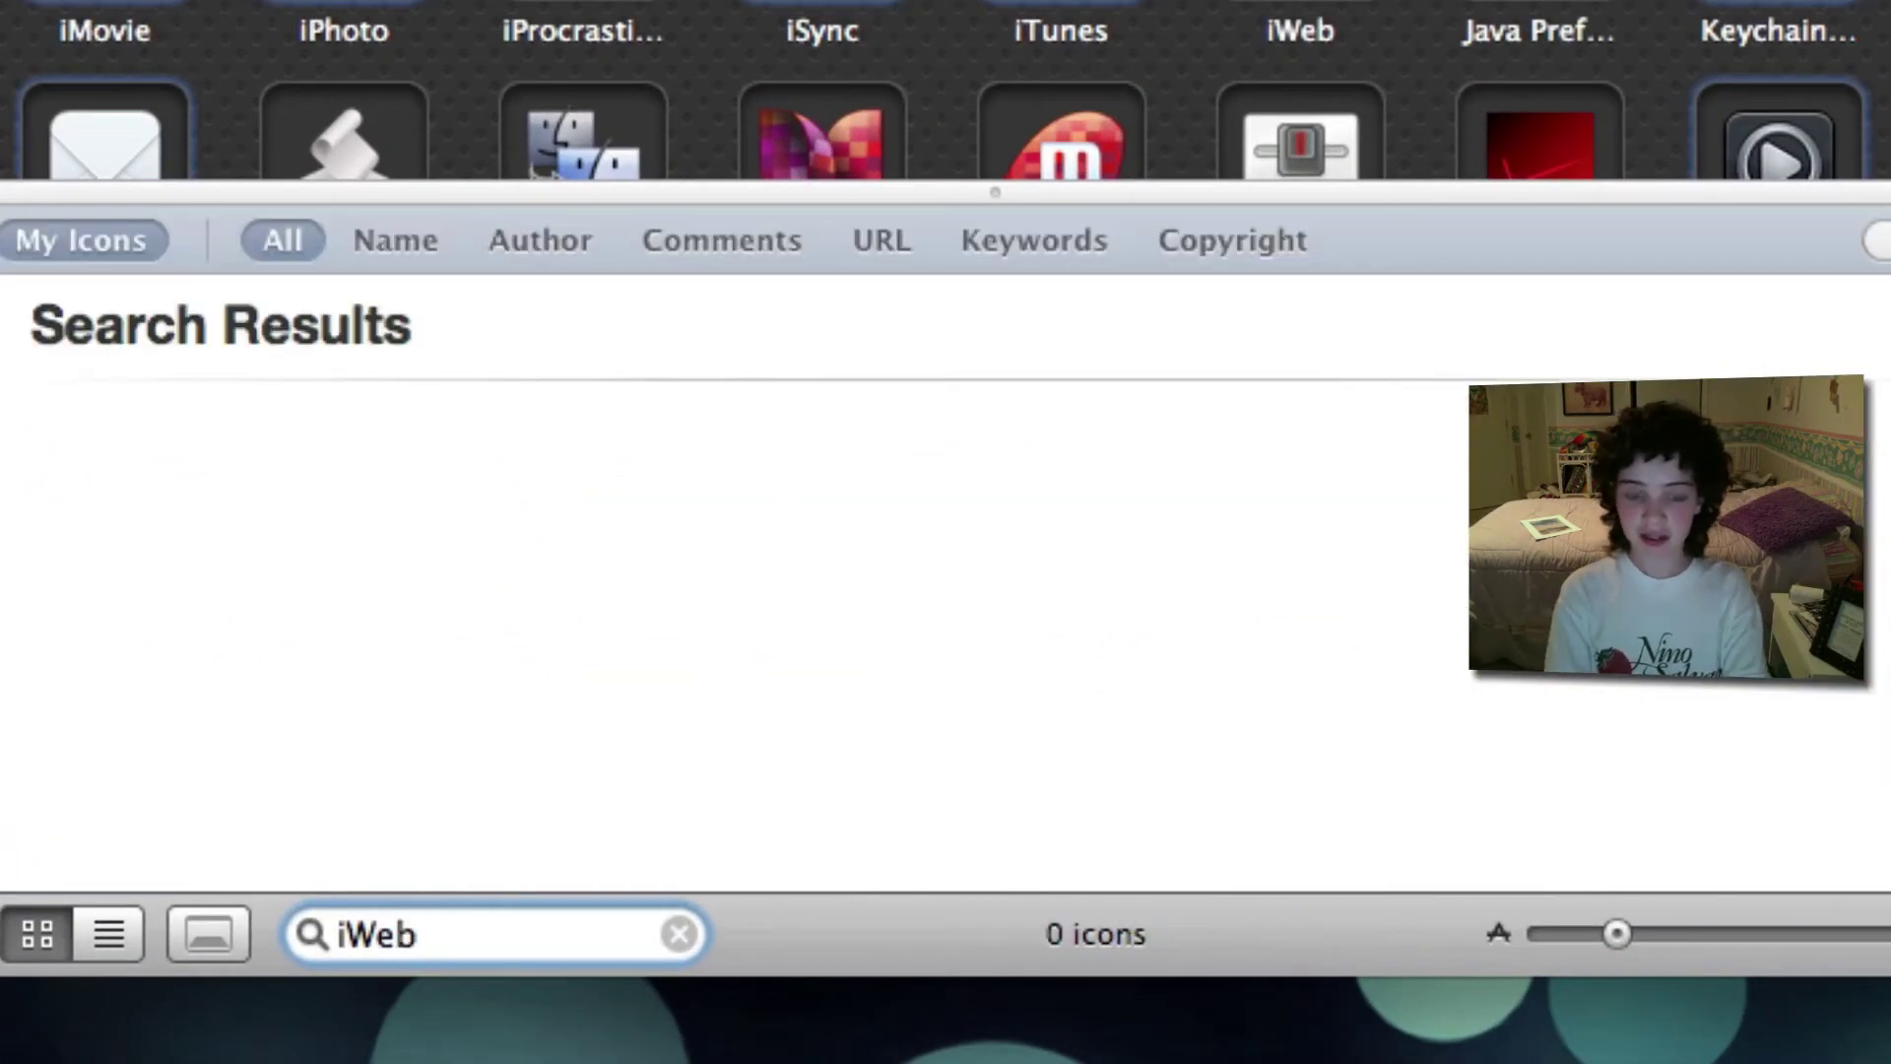
key(BackSpace)
key(BackSpace)
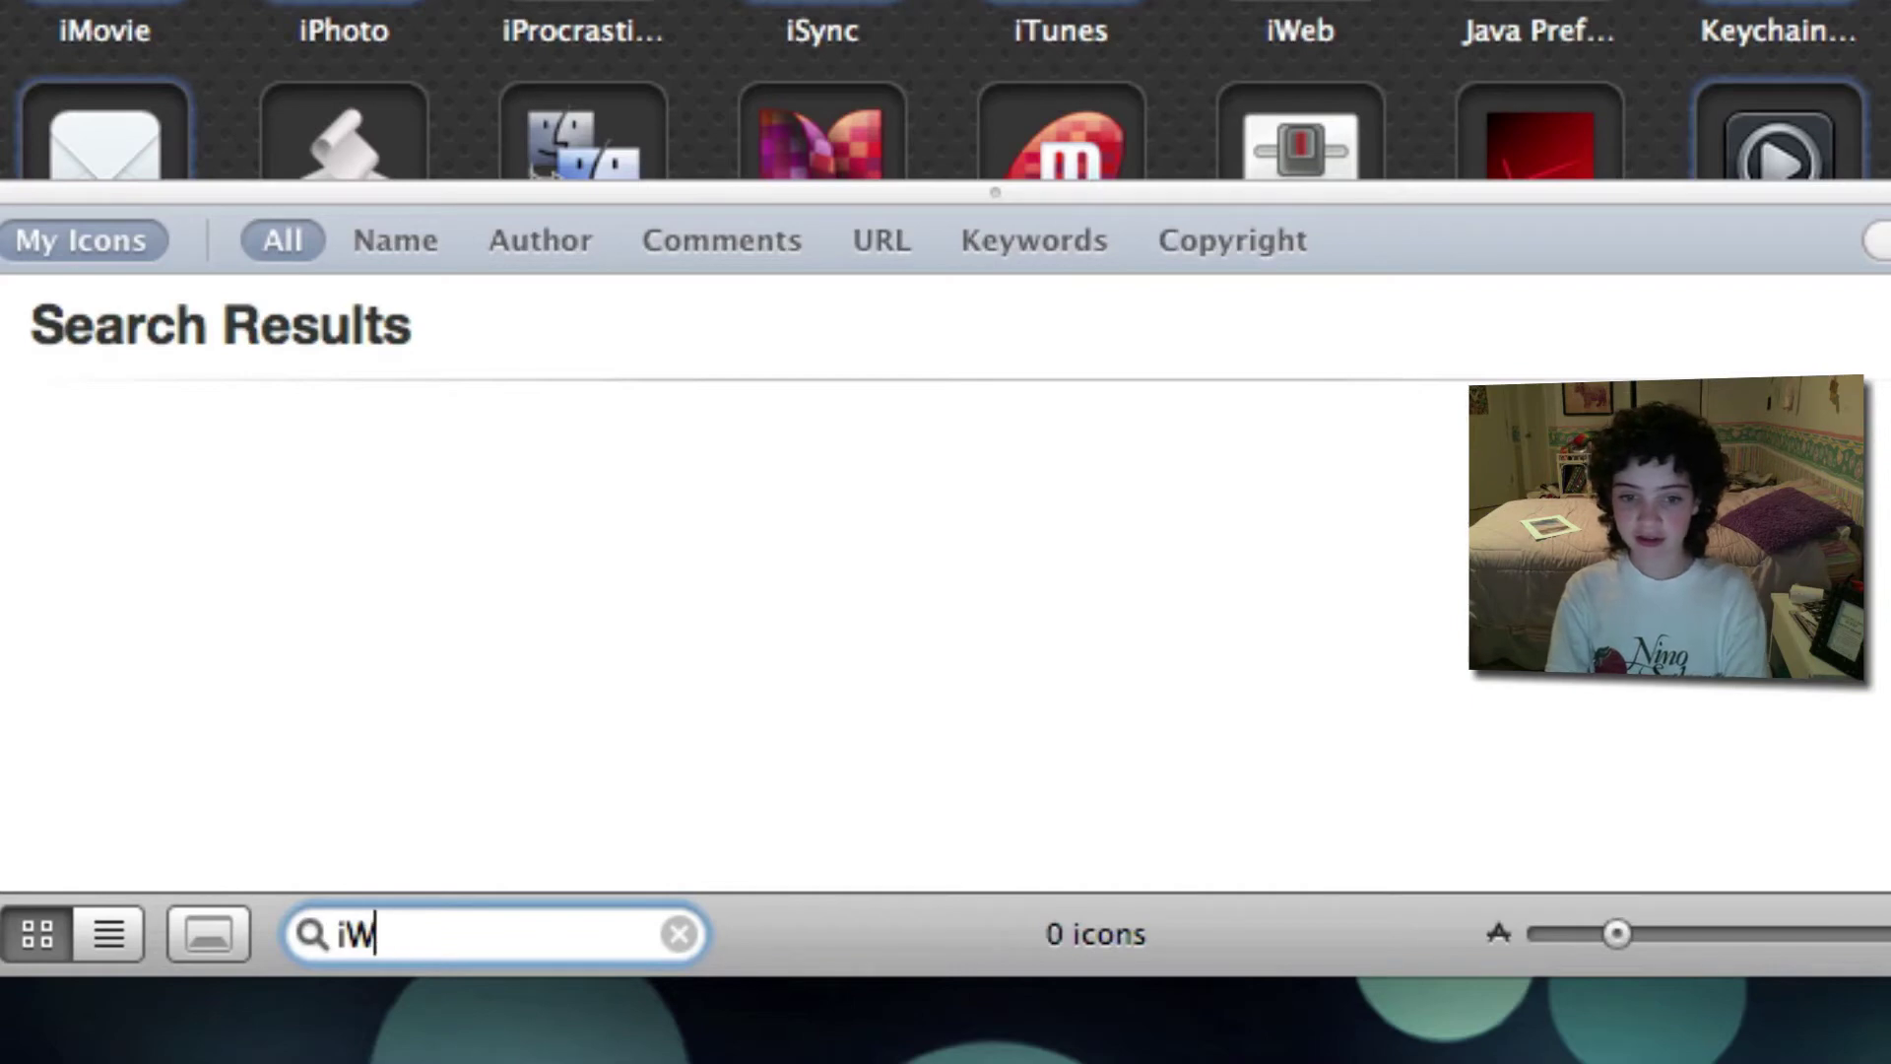
key(BackSpace)
key(BackSpace)
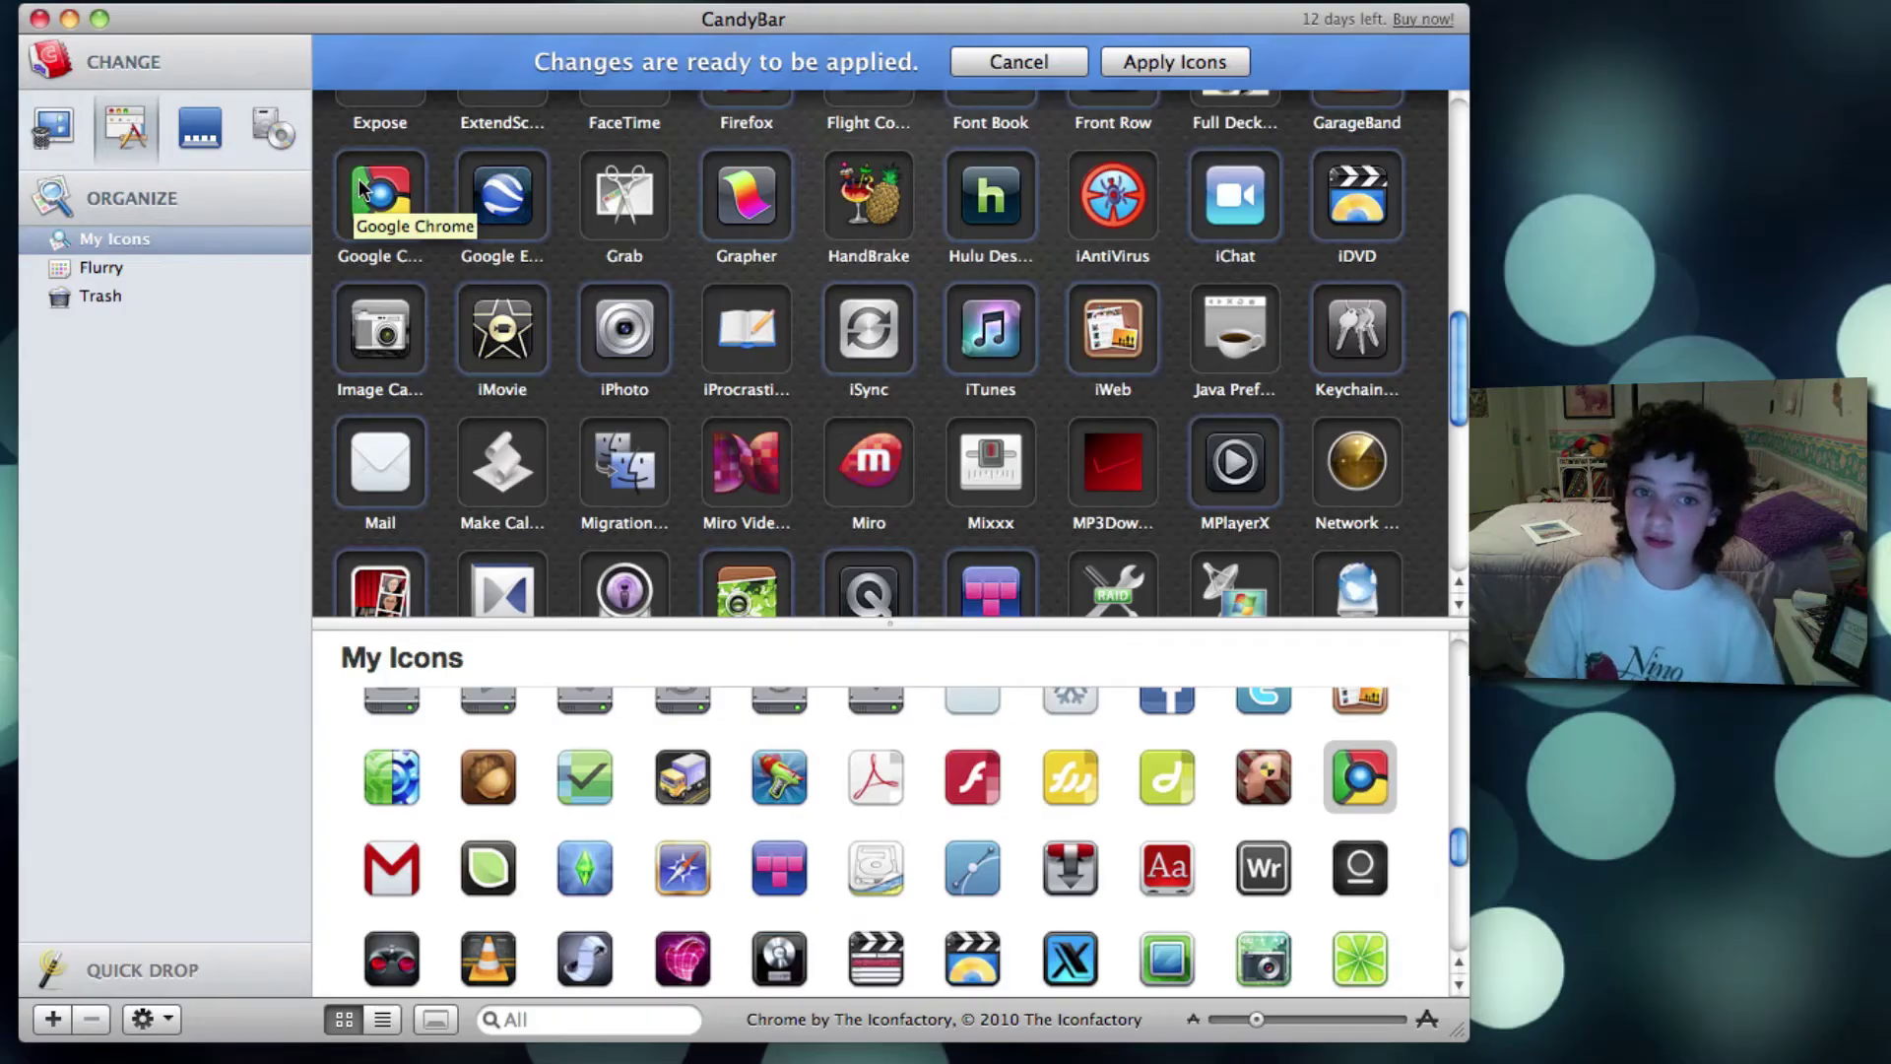
Enable the simple Dock when positioned on the bottom in the Dock settings, and minimize the browser window.
click(199, 126)
scroll(578, 408, down, 4)
scroll(579, 416, down, 3)
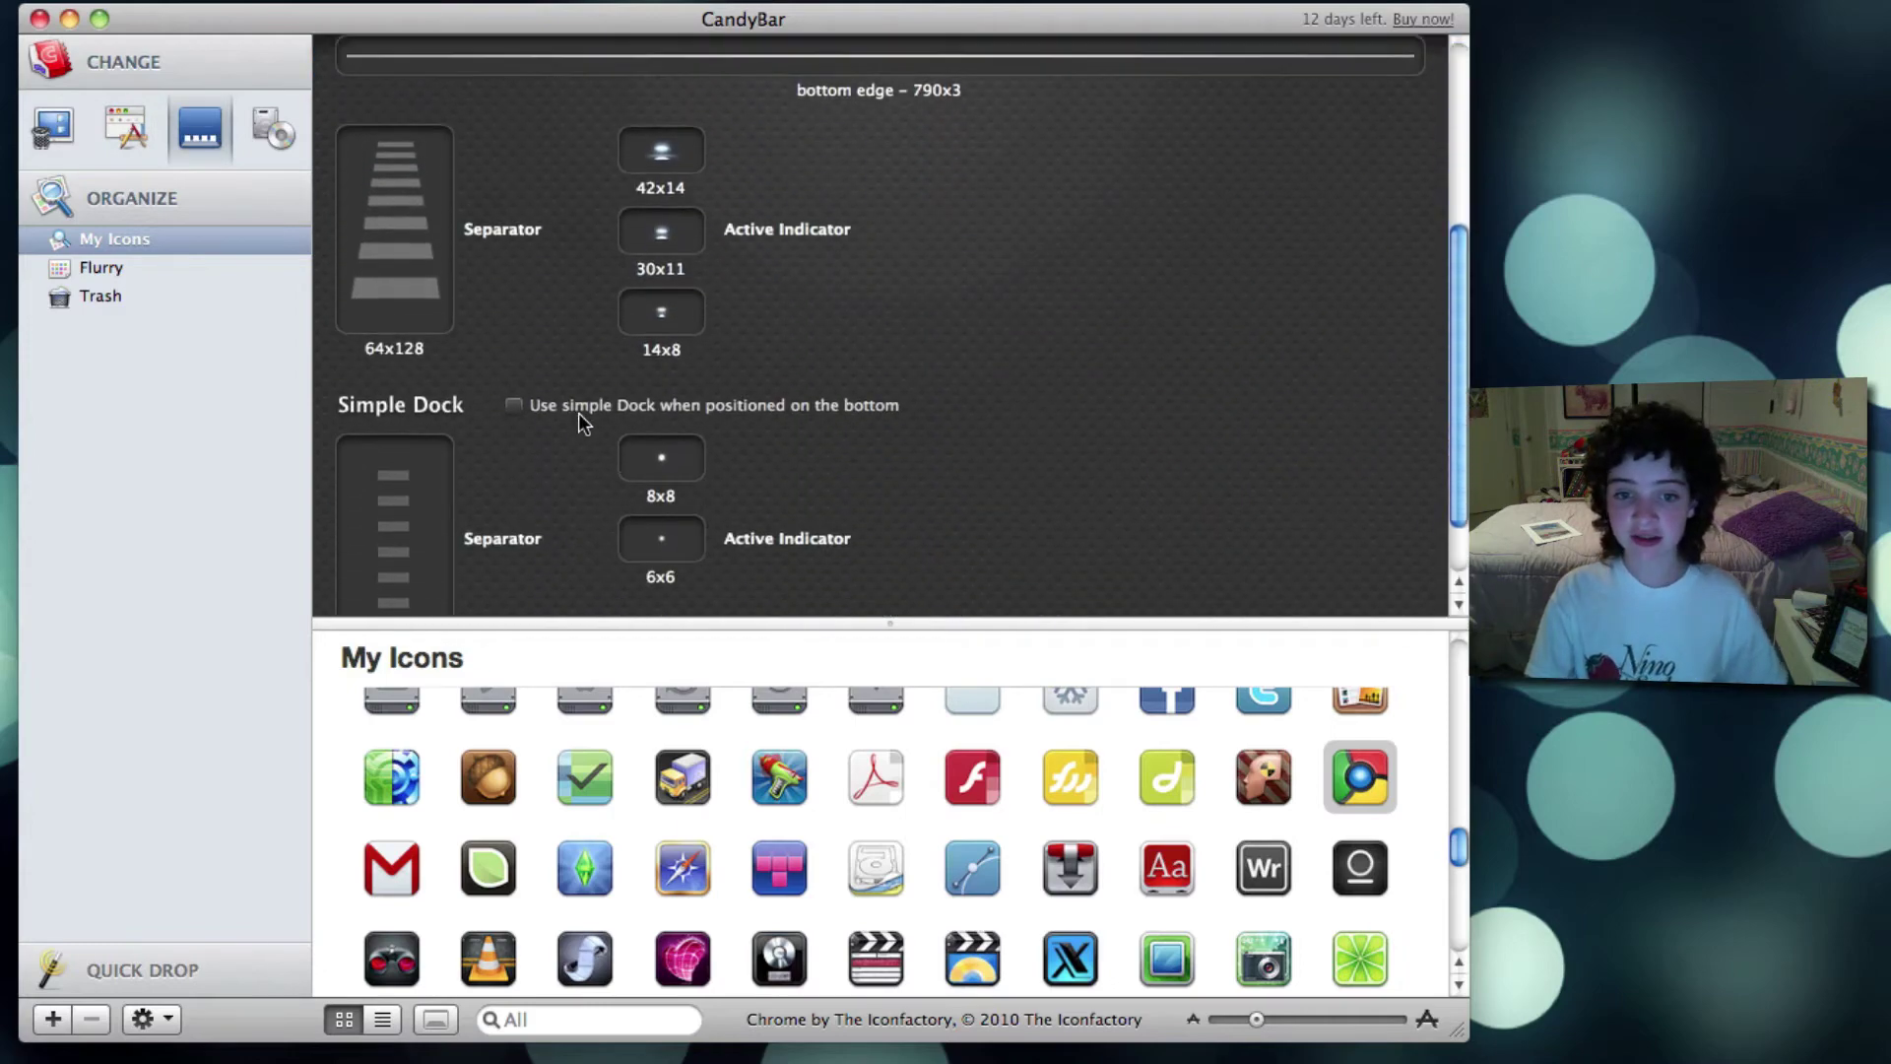
click(522, 386)
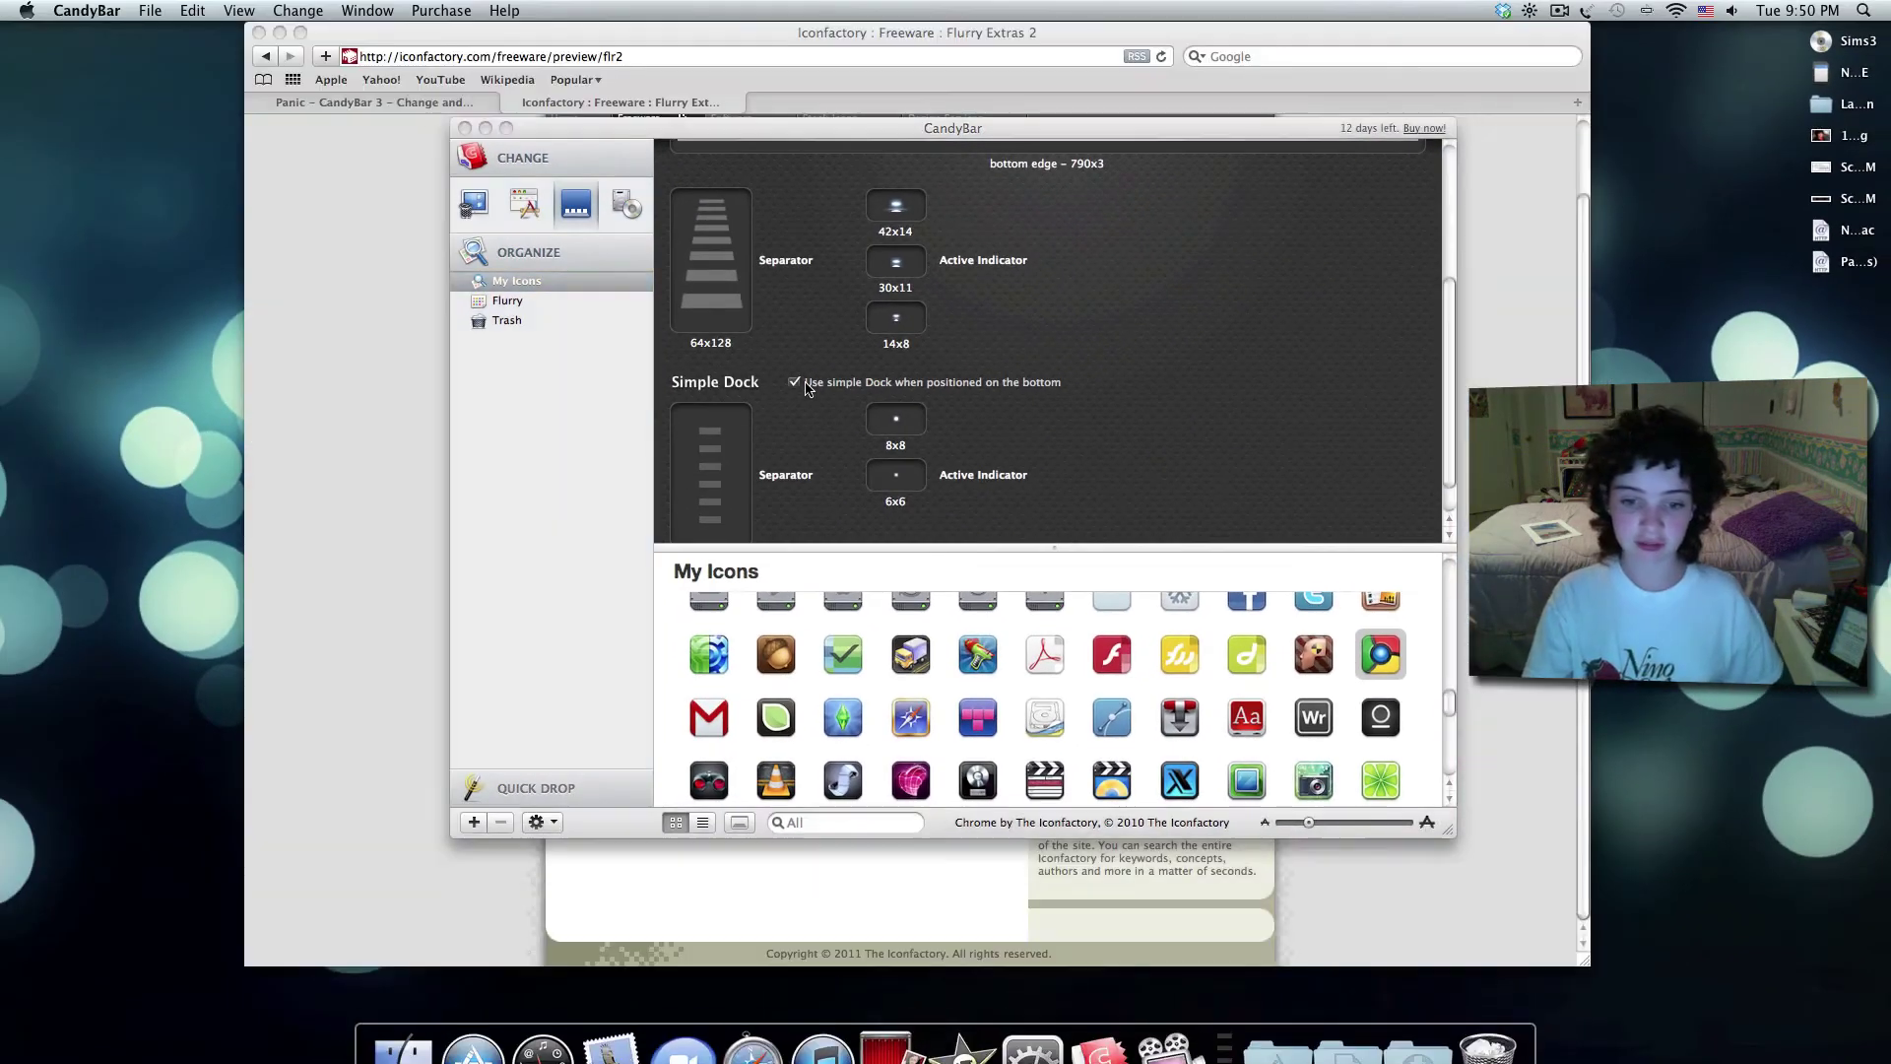
click(279, 33)
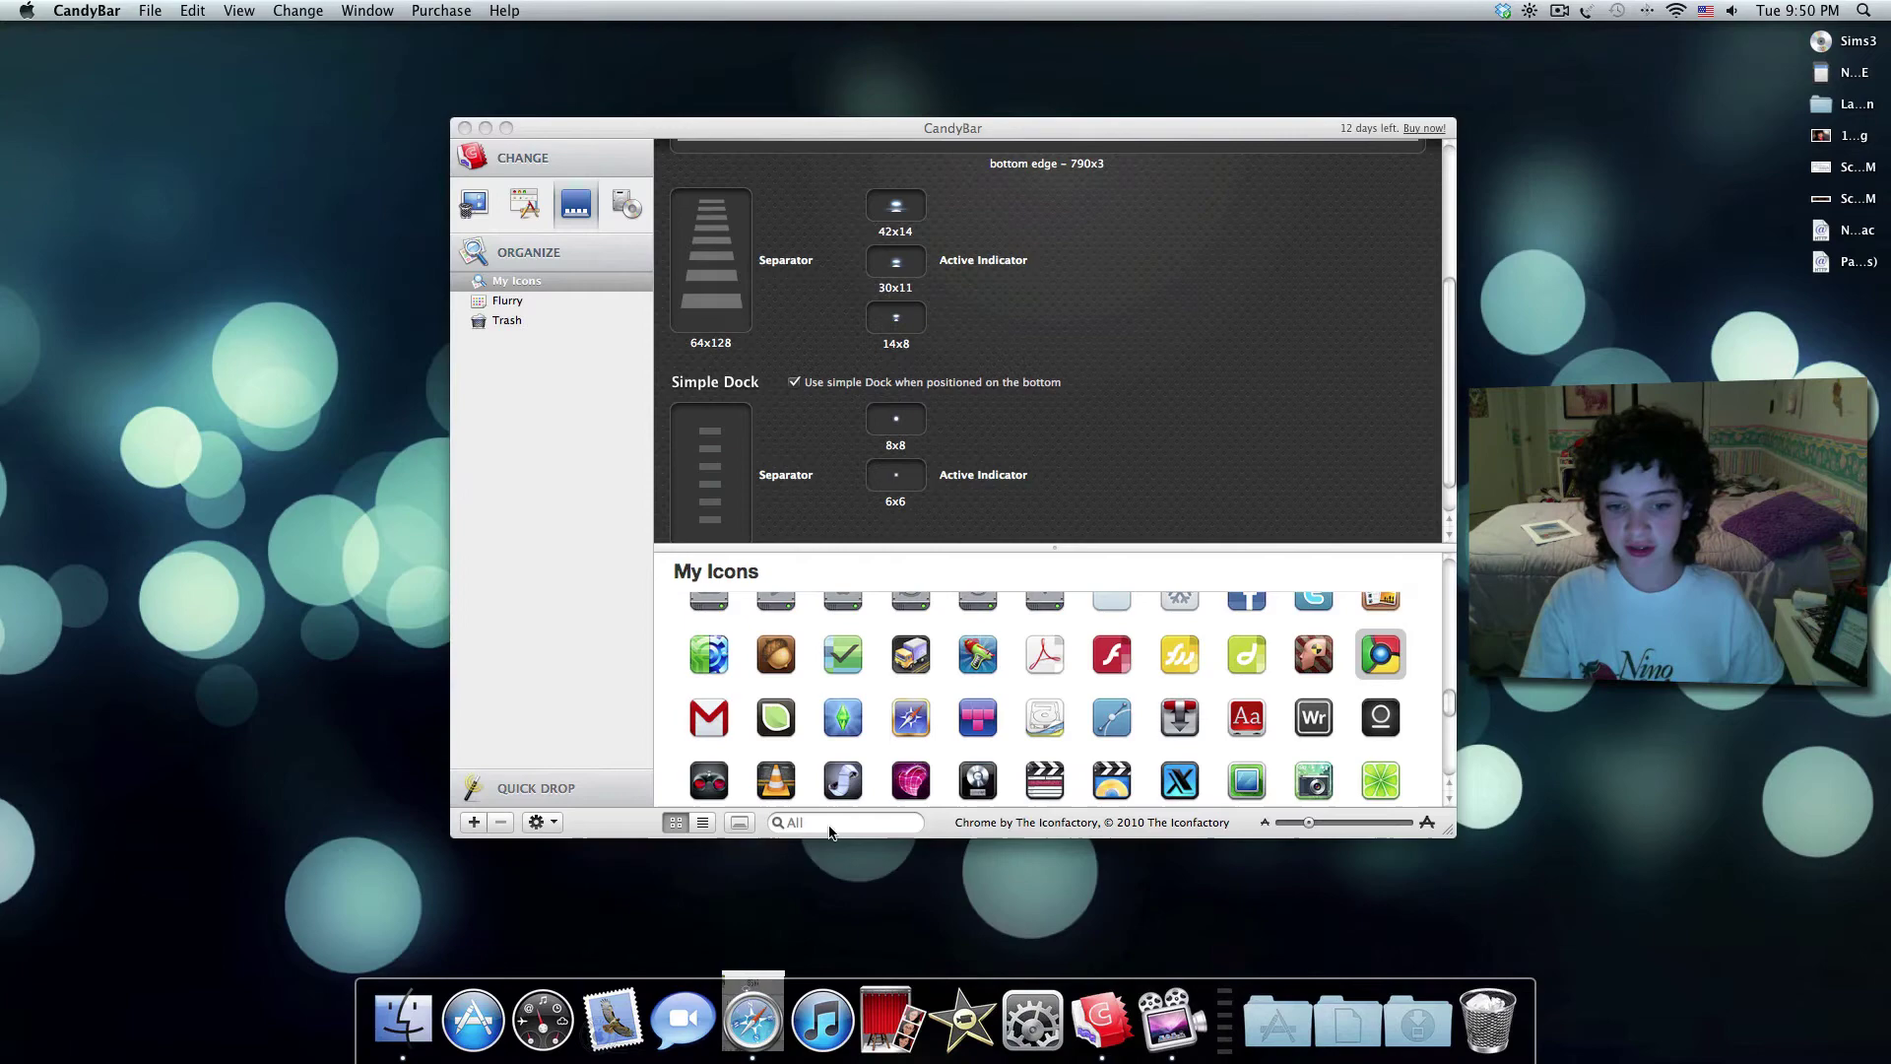
Apply the pending system icon changes, authorise them with the account password, and decline the log-out.
scroll(993, 412, up, 5)
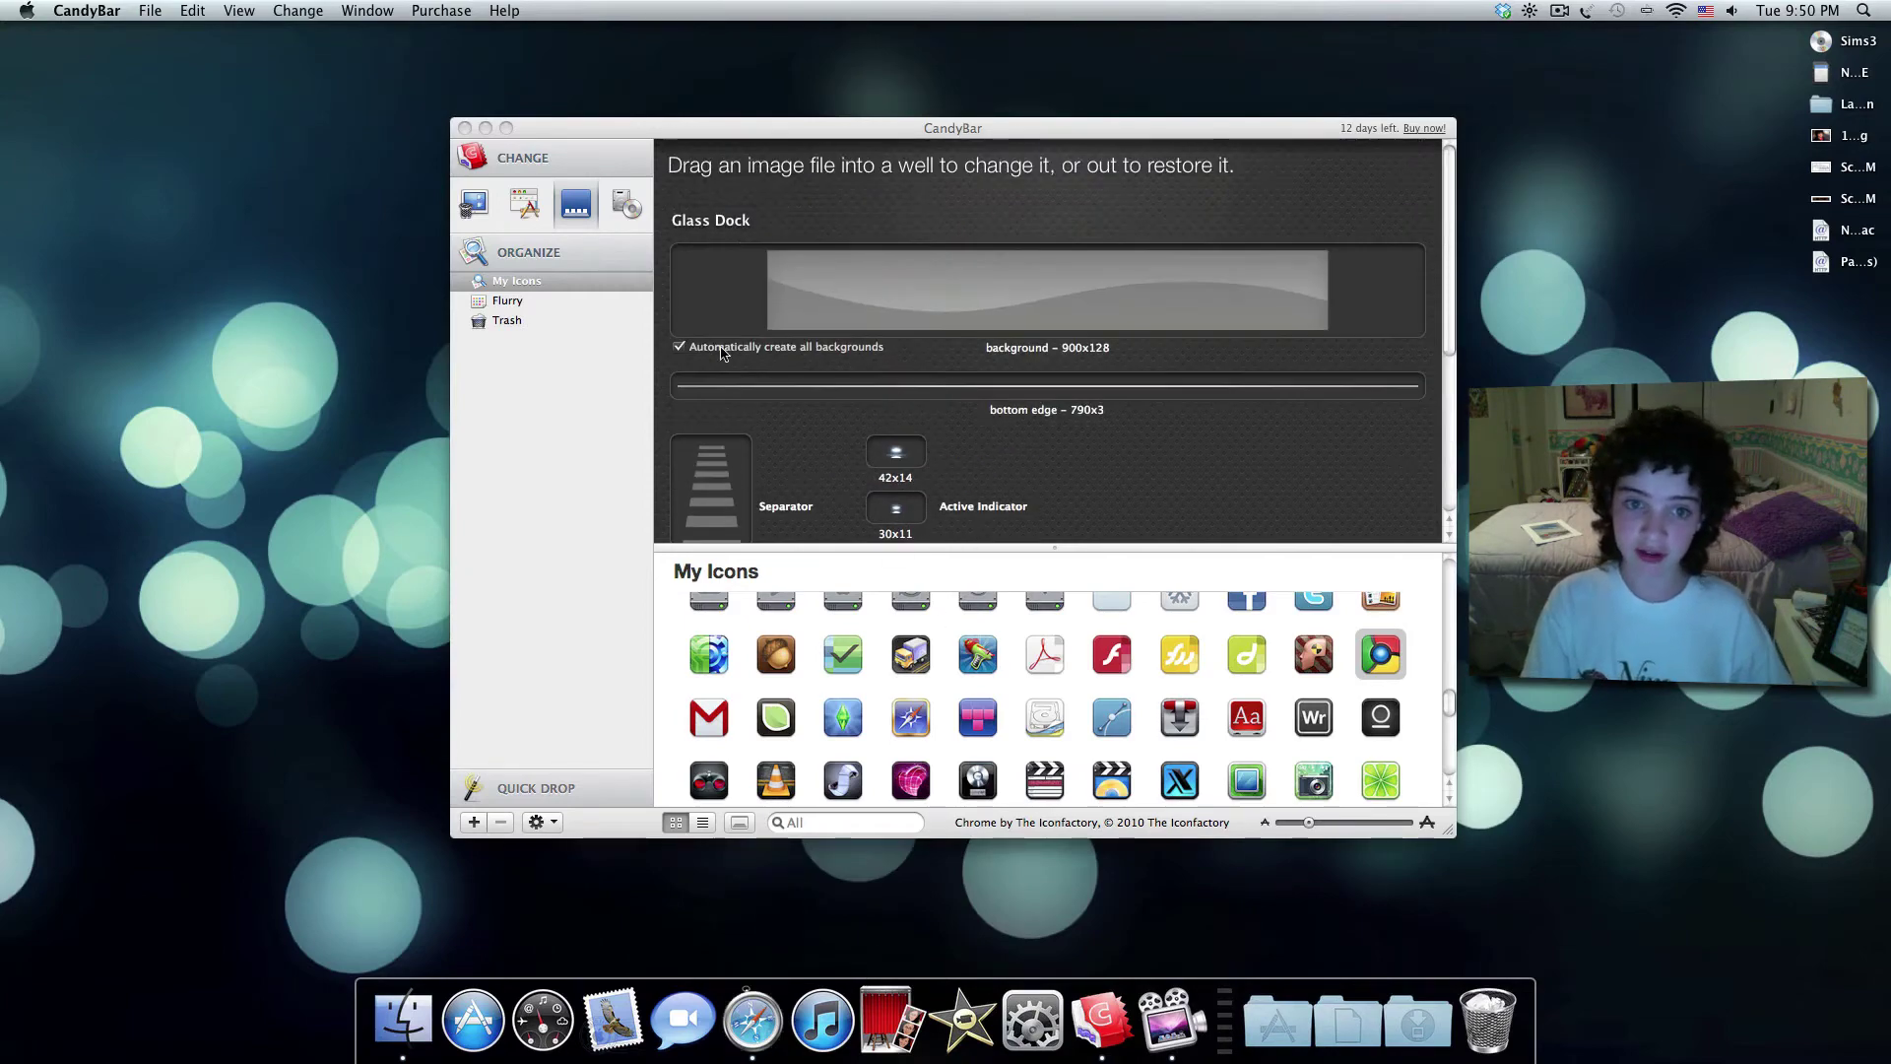
click(473, 207)
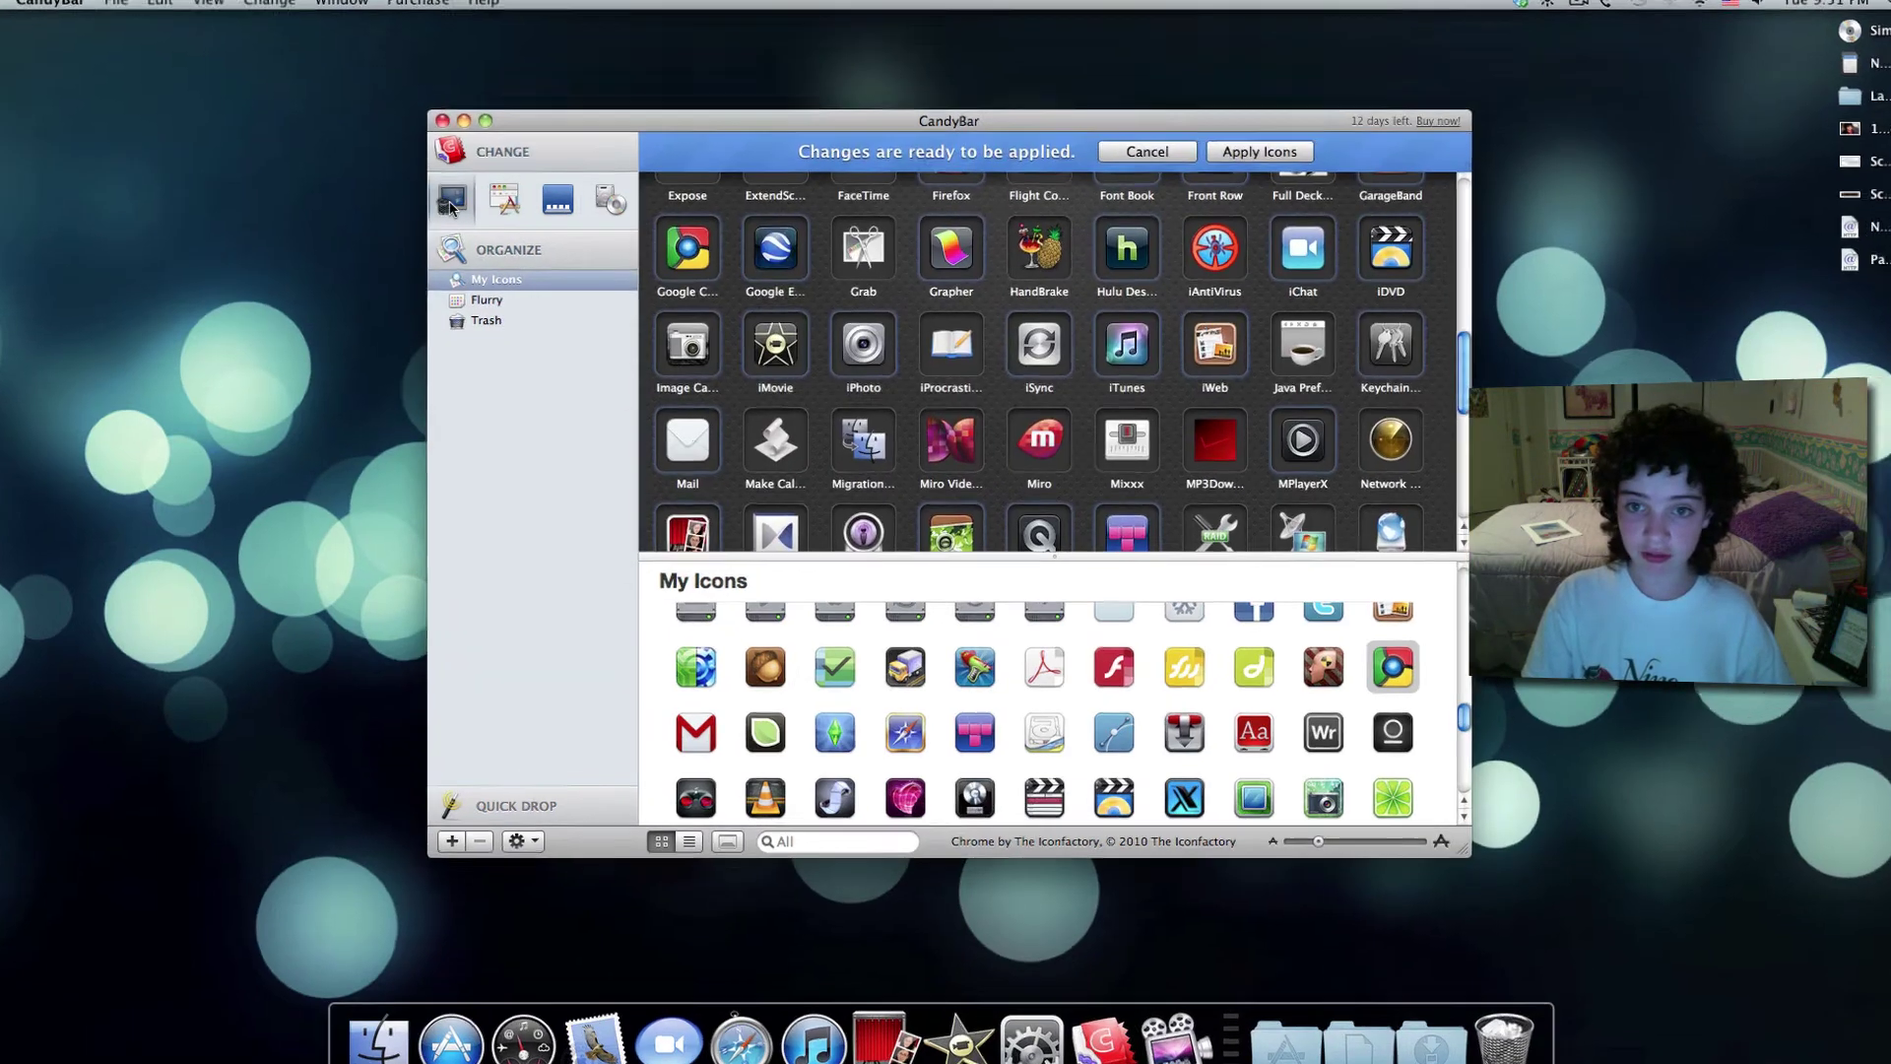
click(451, 202)
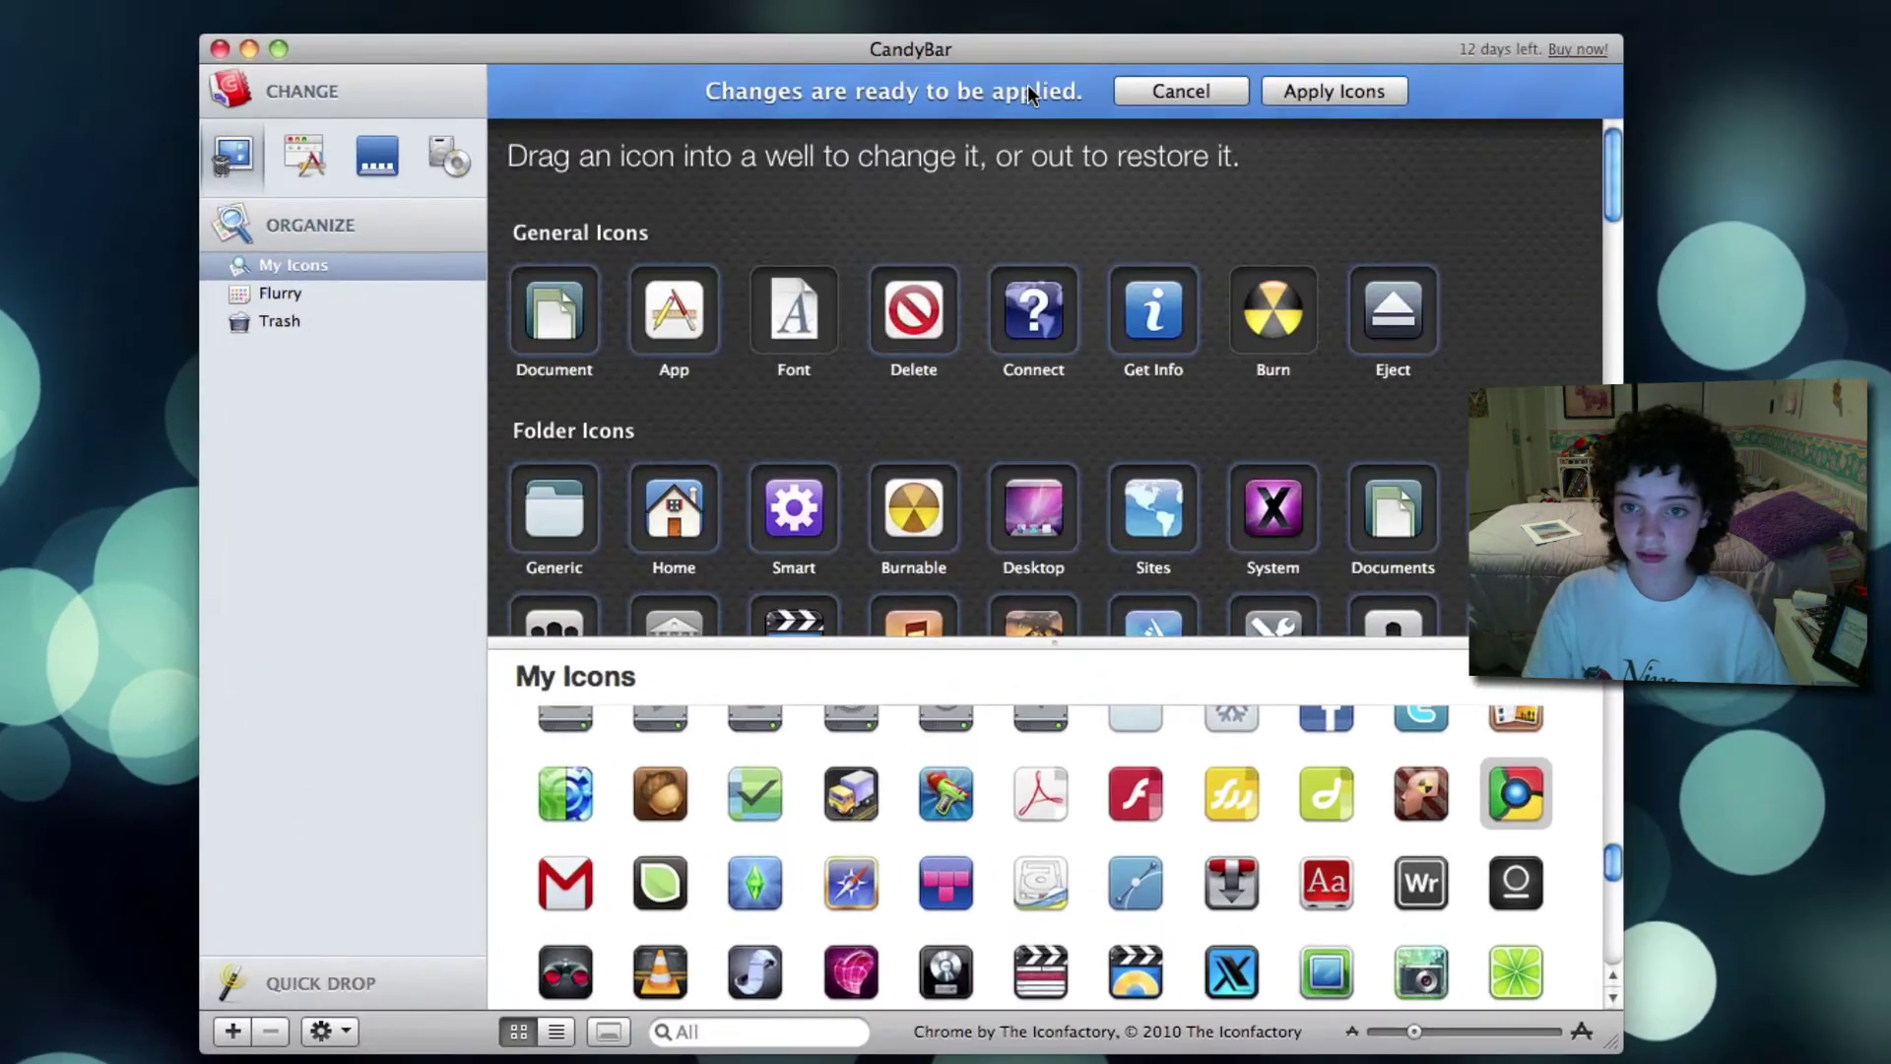
click(1349, 90)
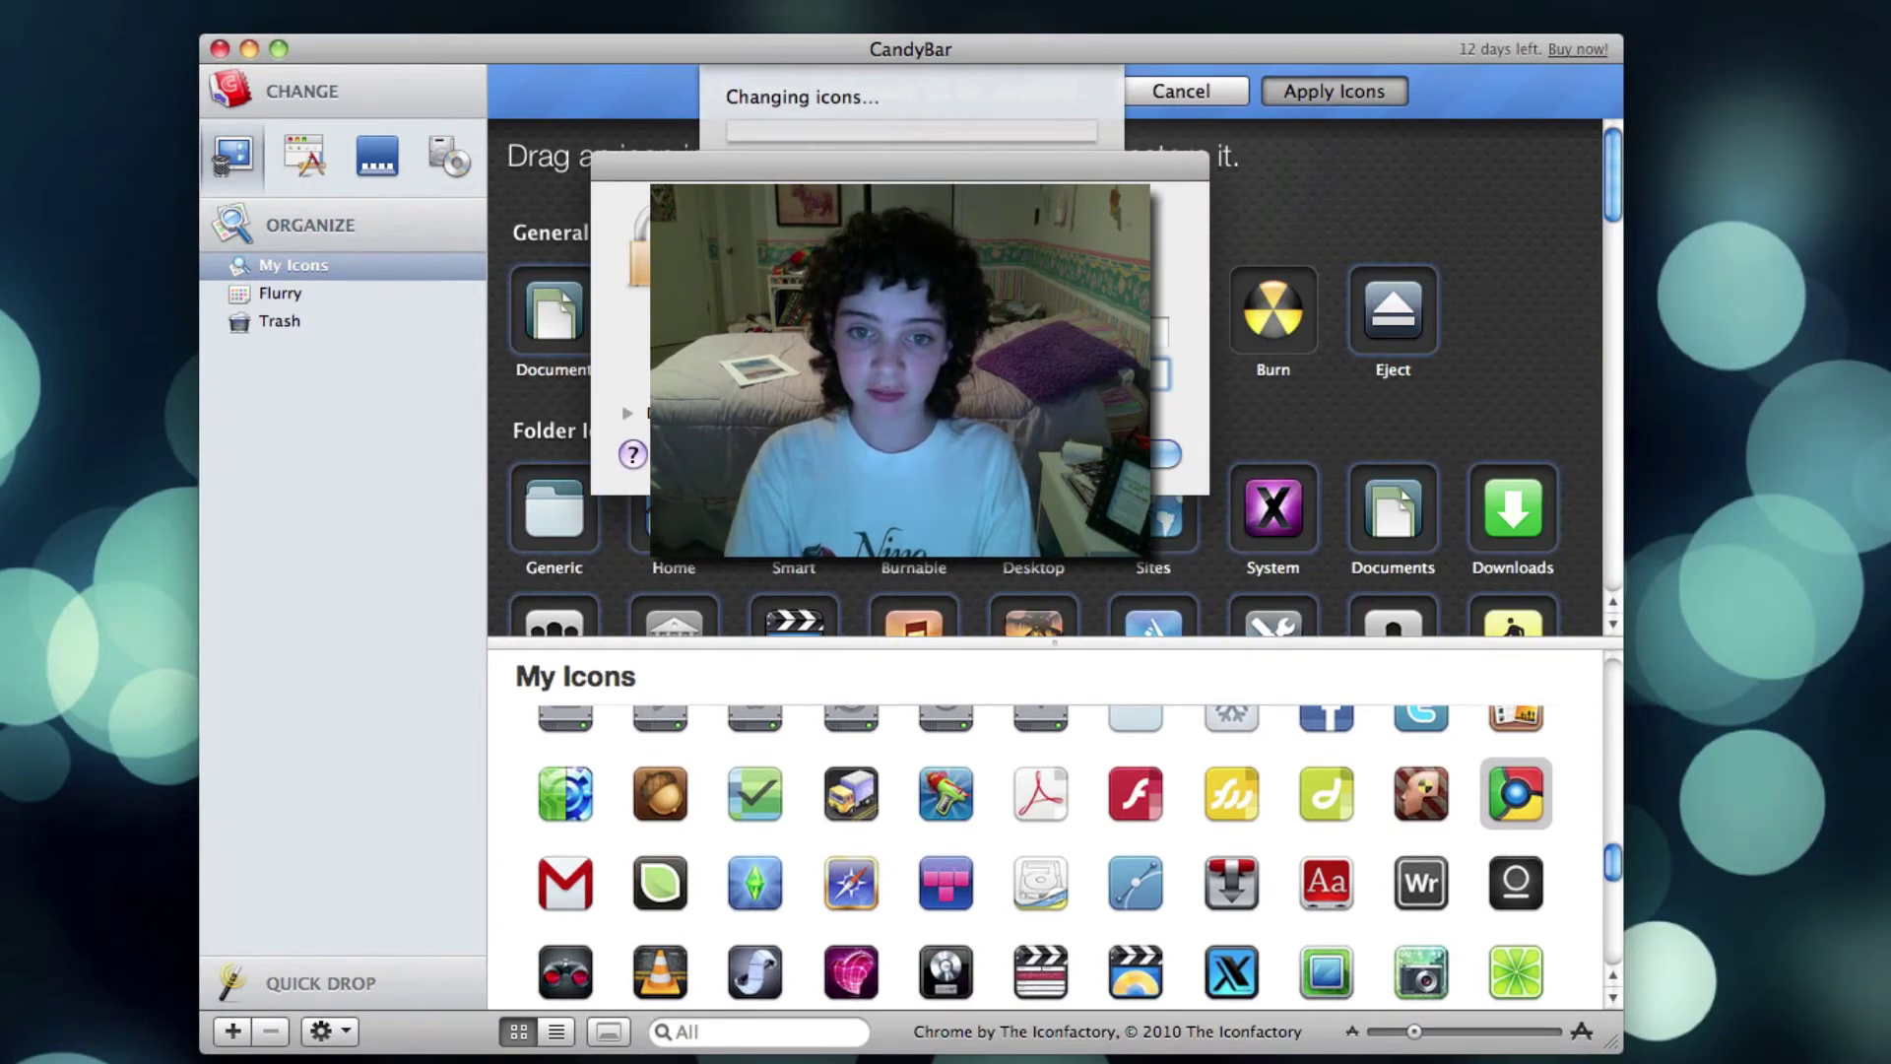
key(Return)
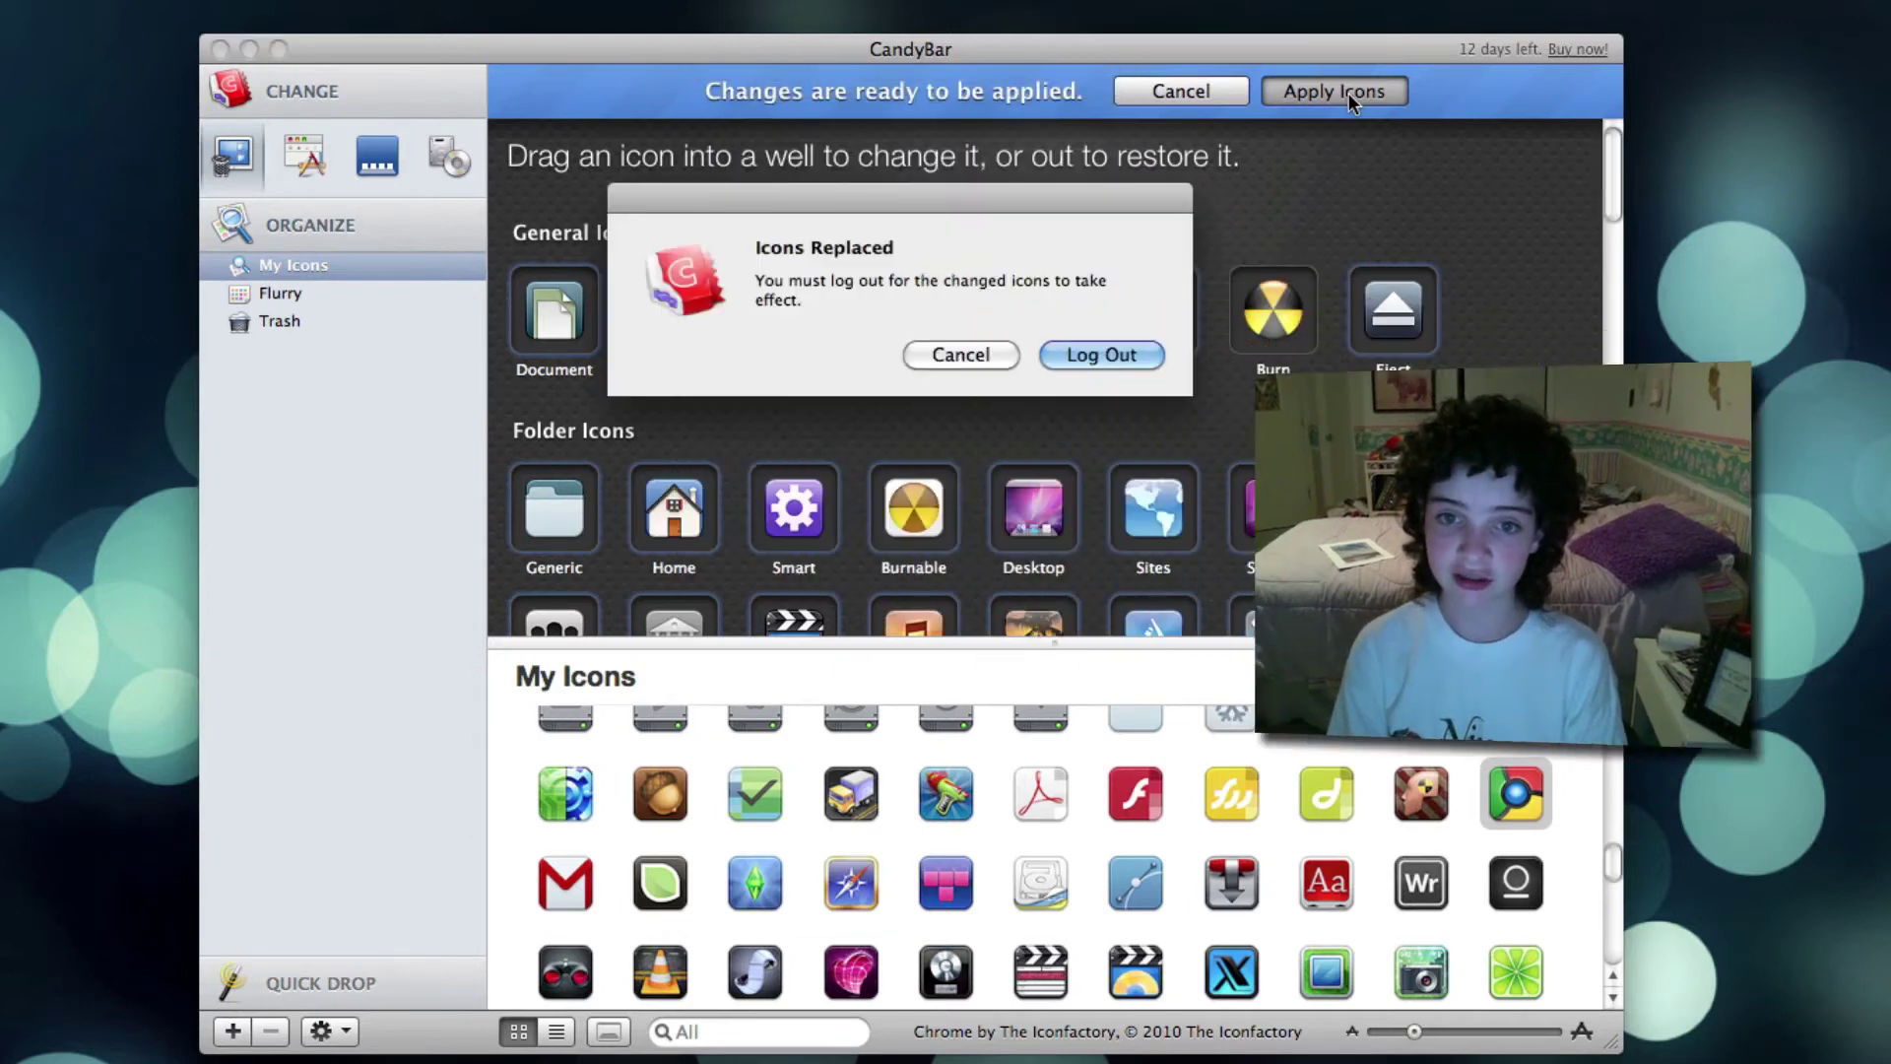
click(945, 353)
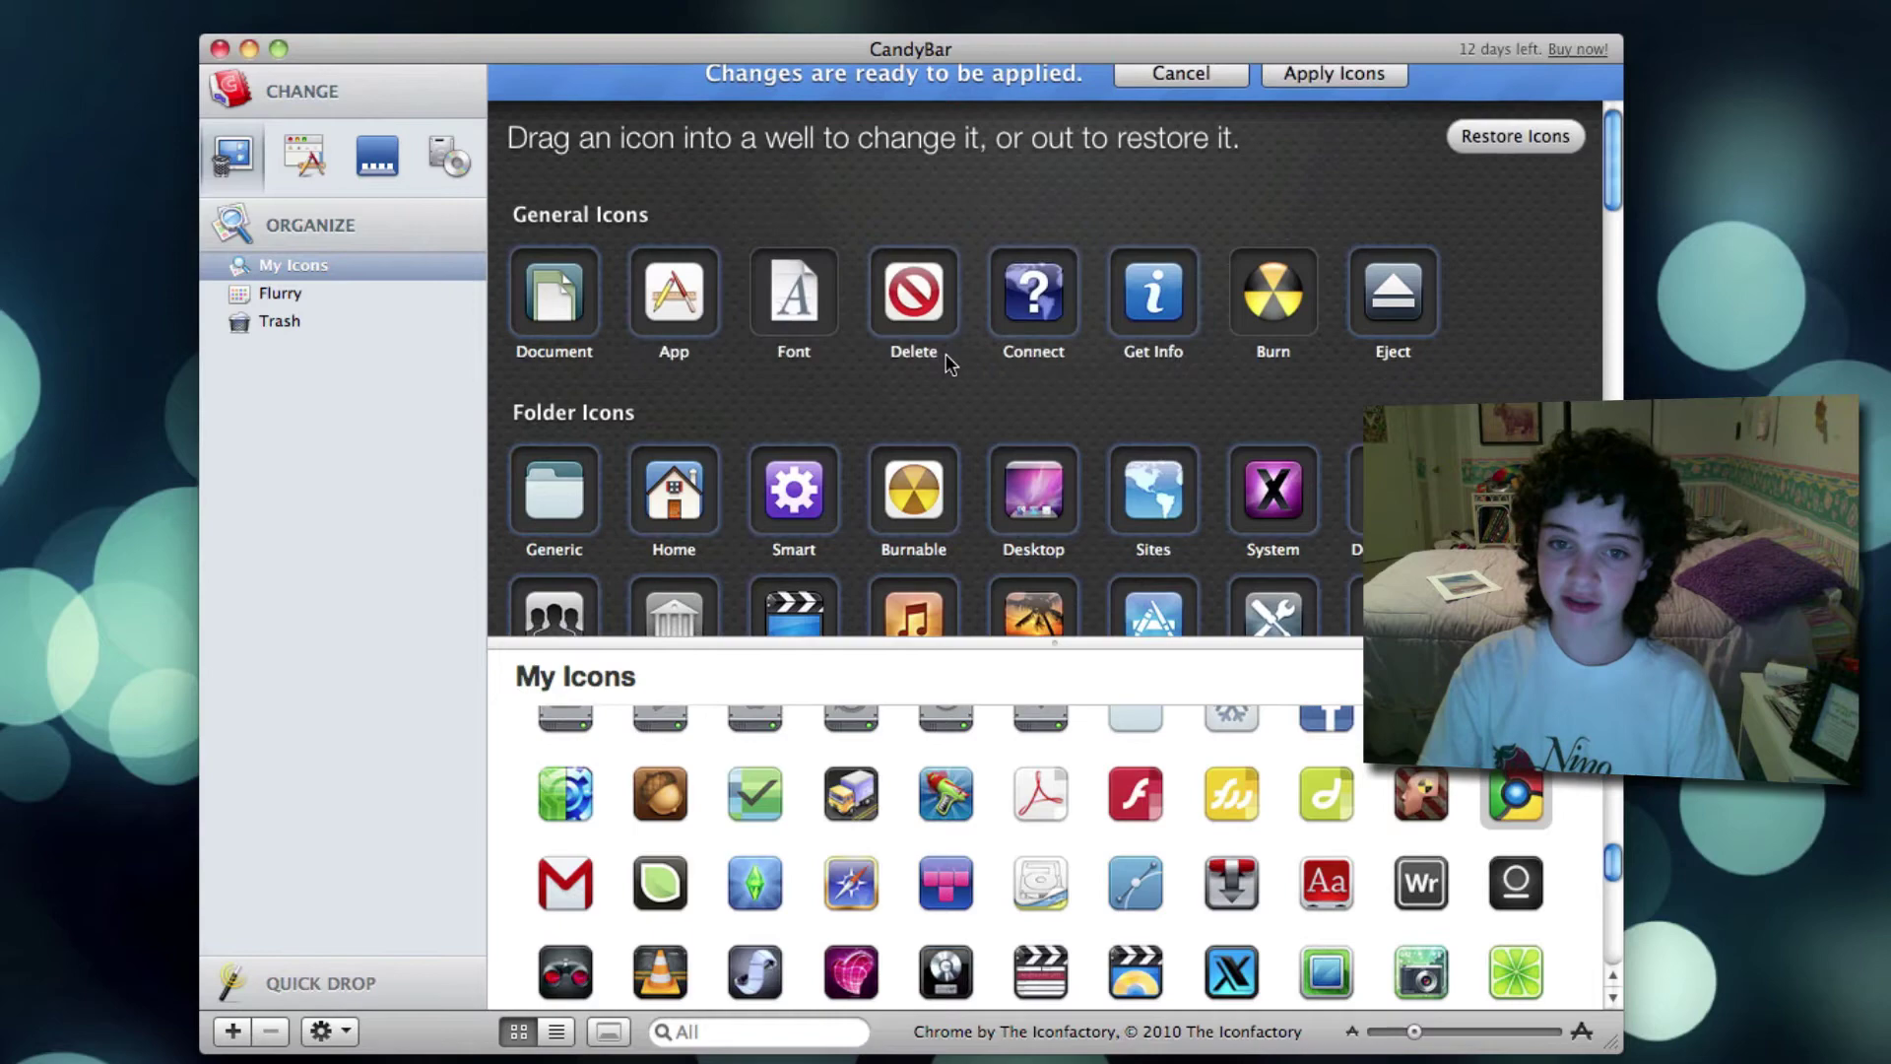
Apply the pending application icon changes with a Dock relaunch, and close the browser window.
click(301, 160)
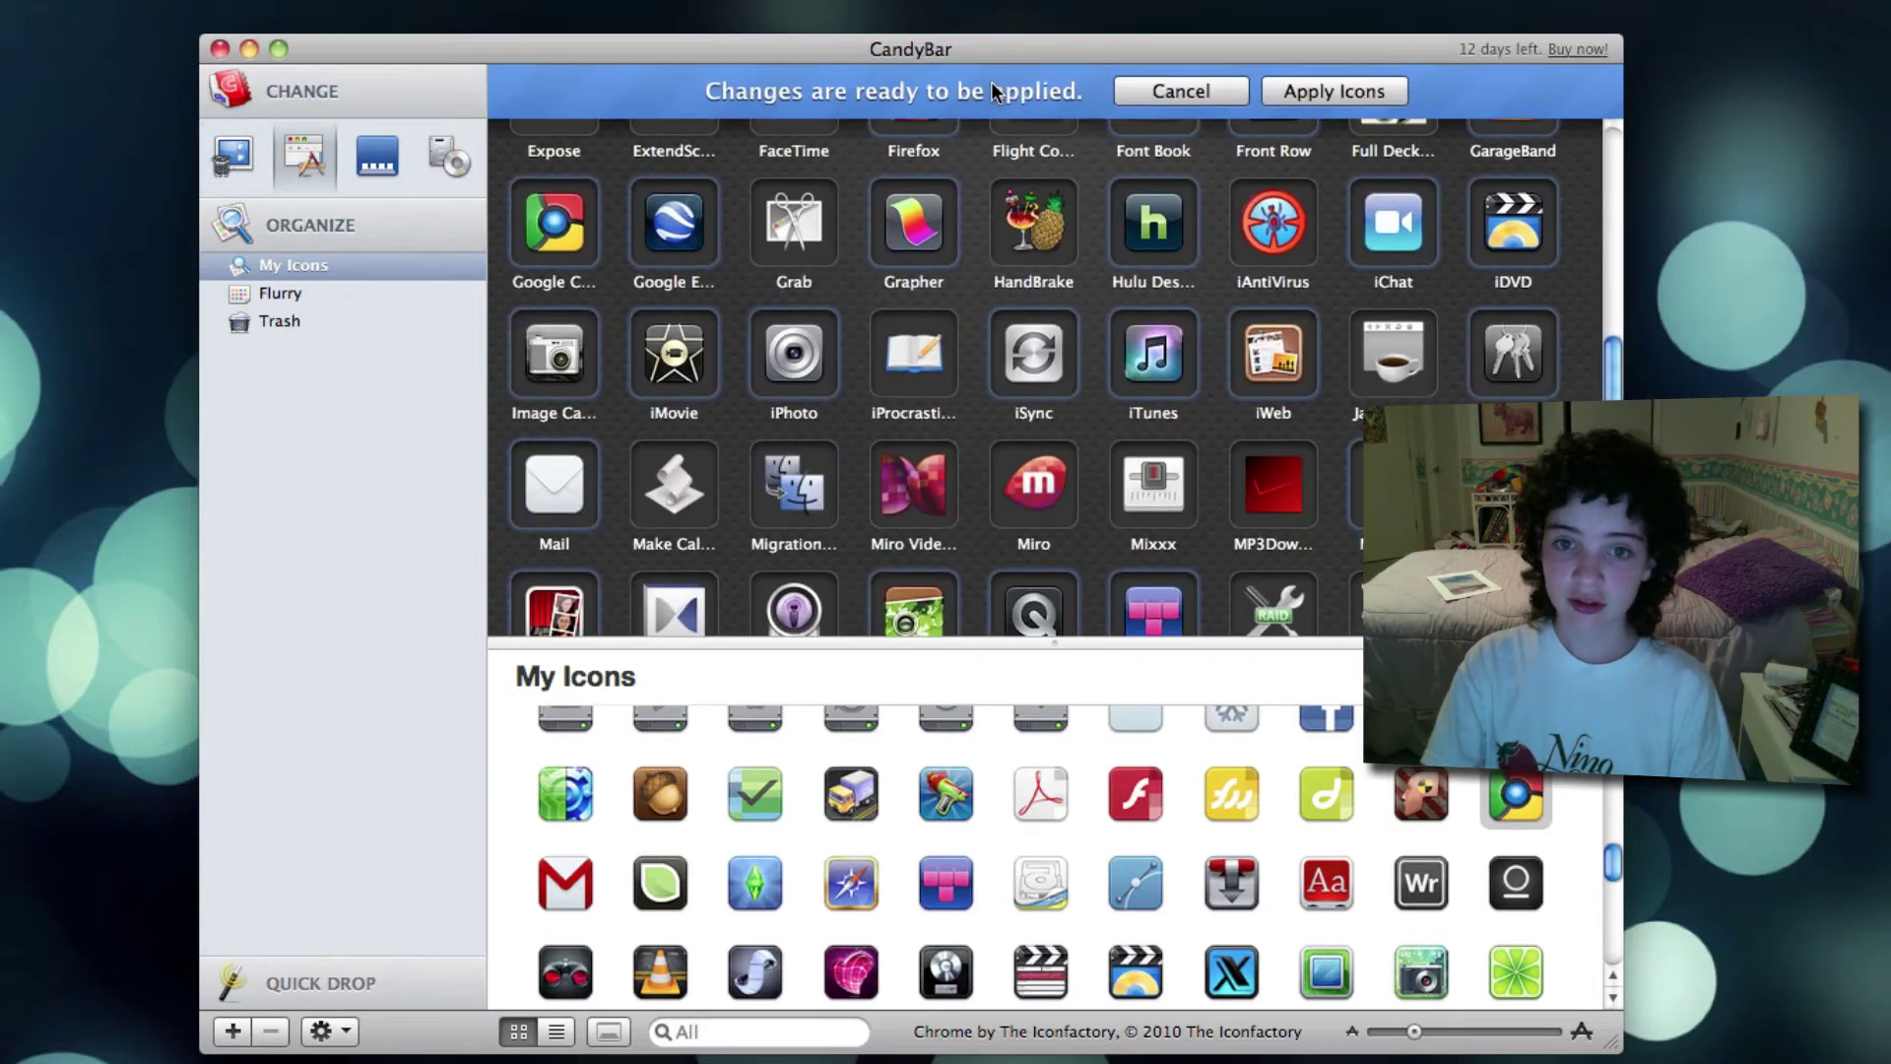
click(1390, 91)
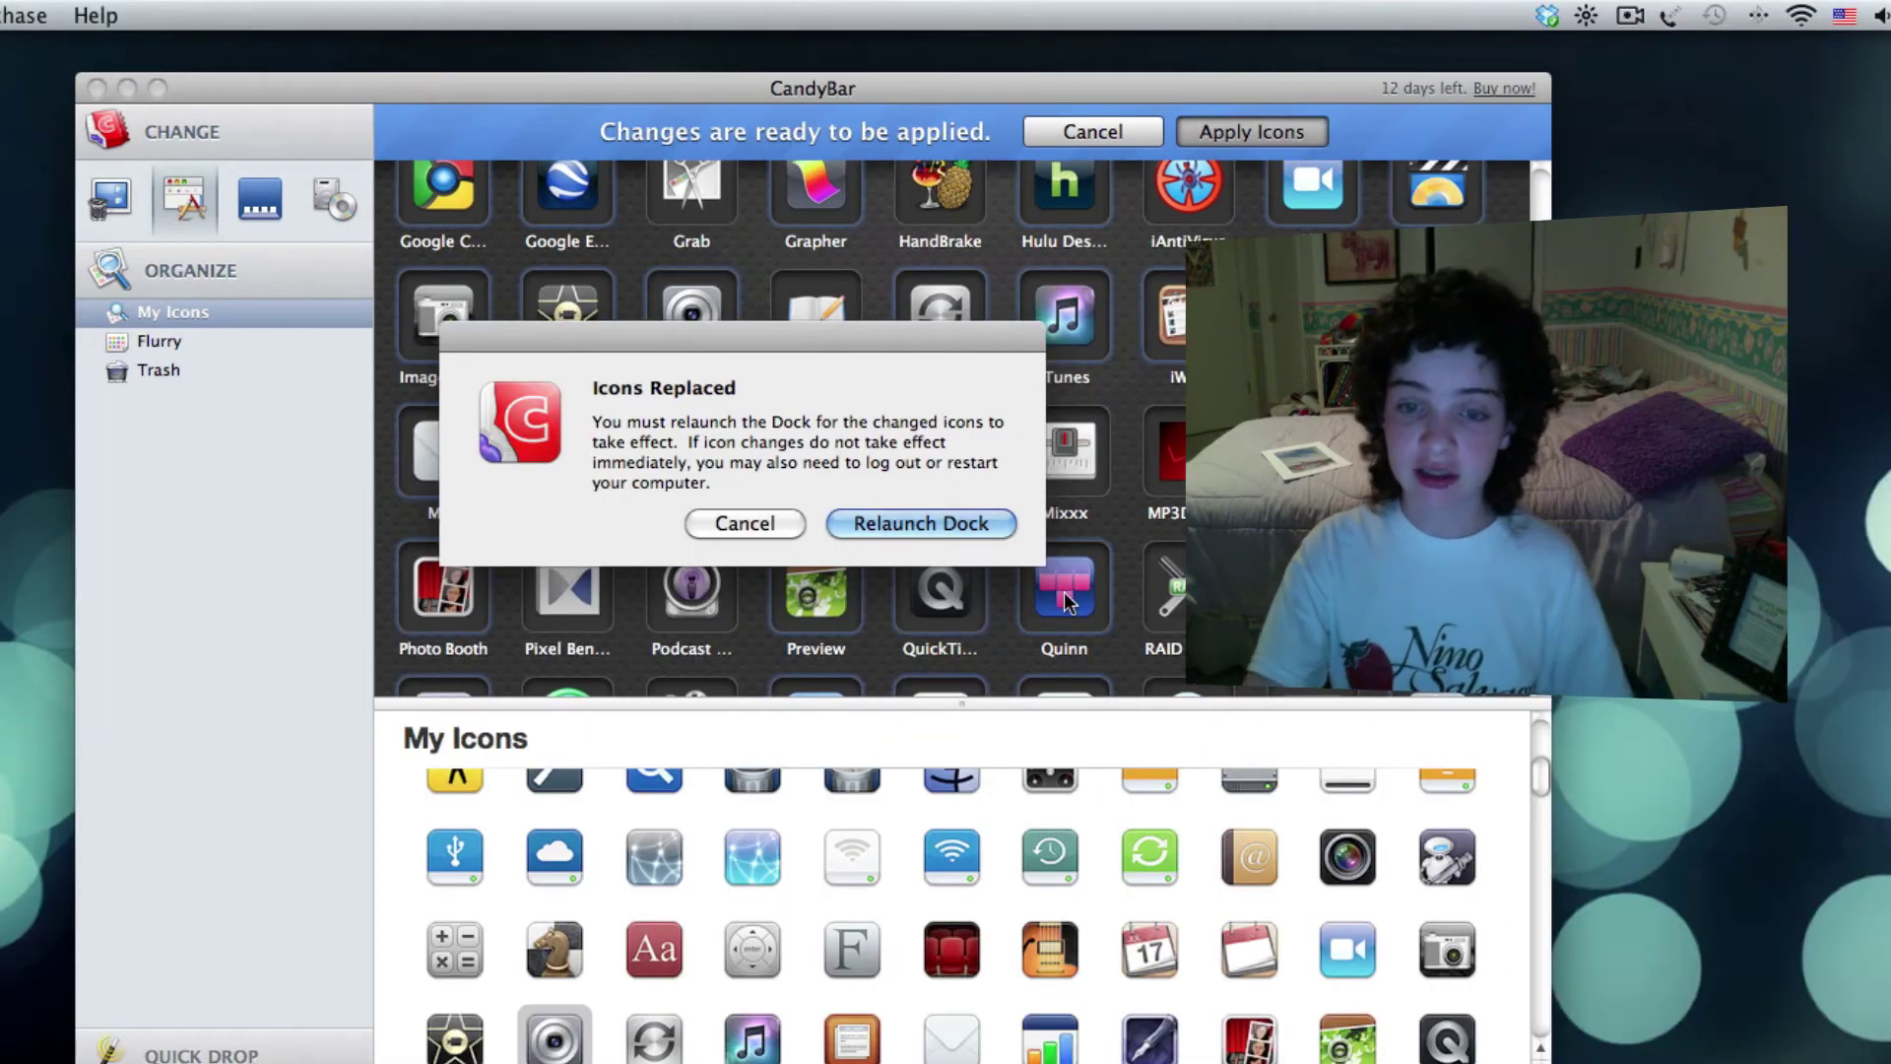
click(954, 523)
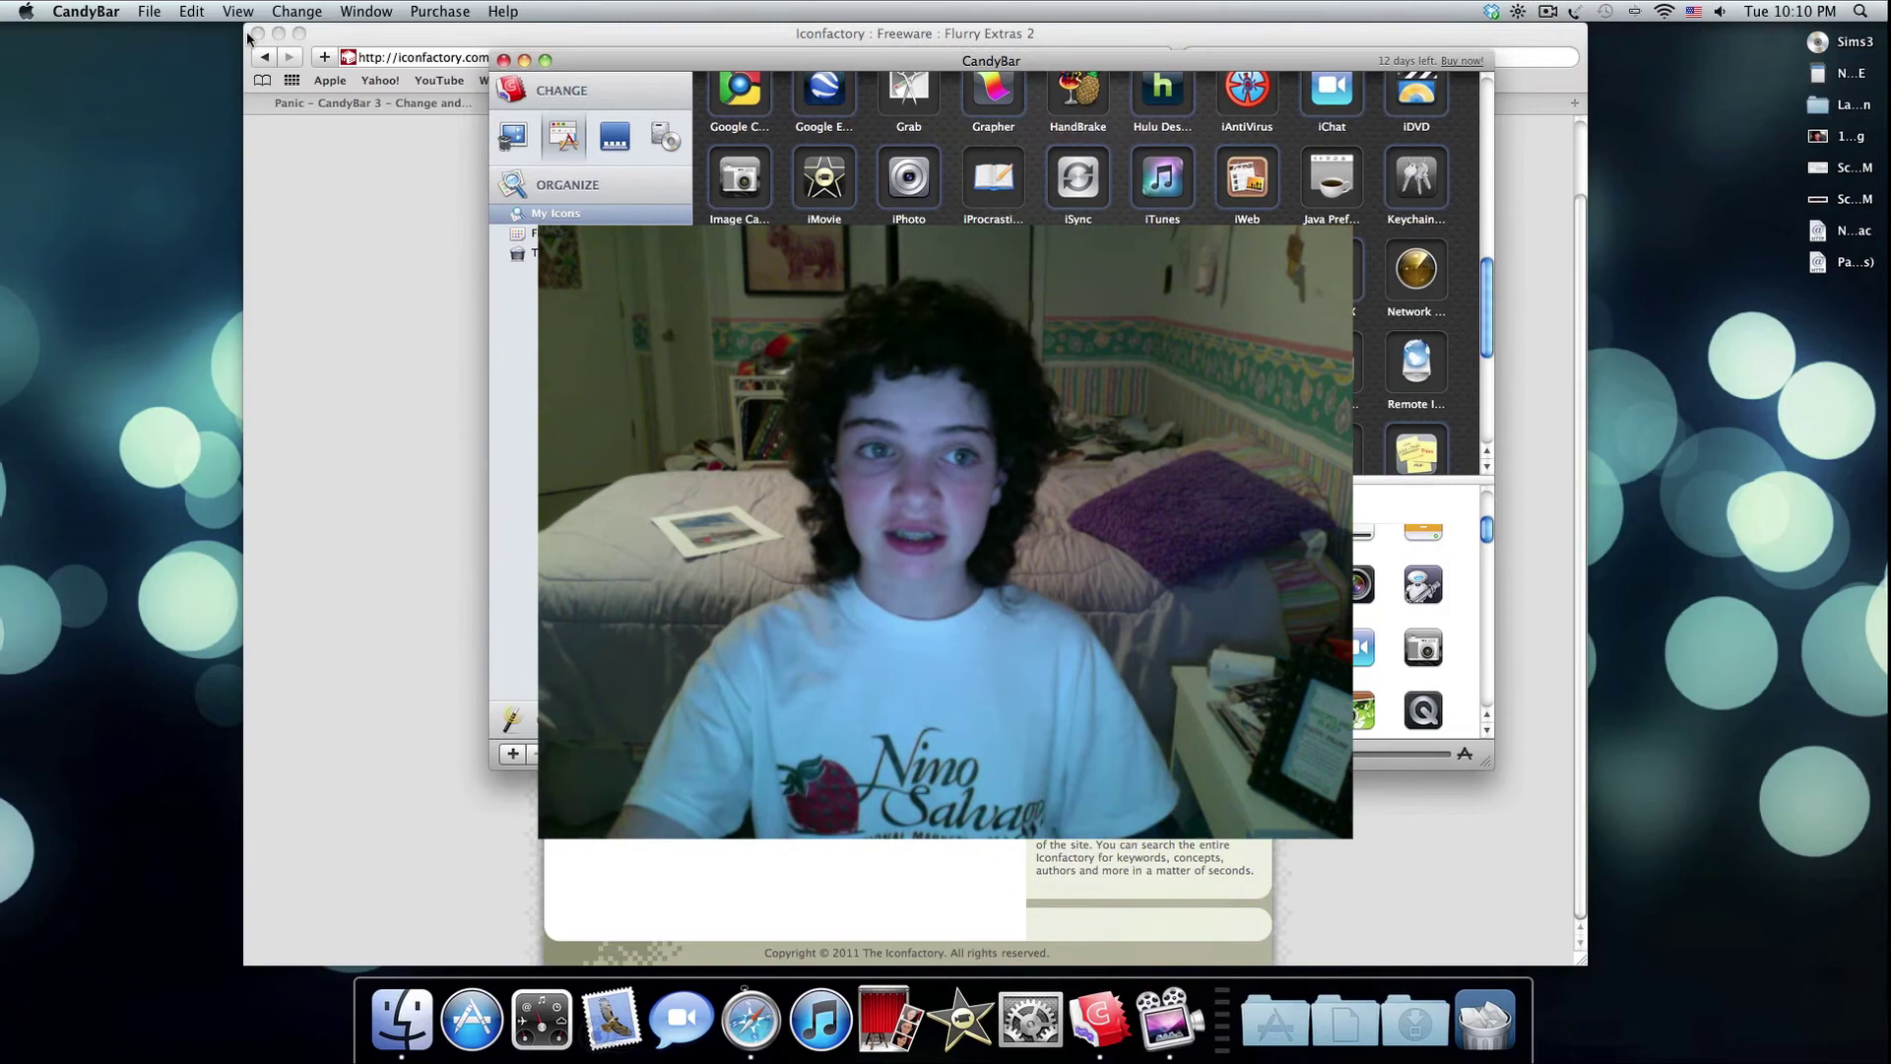
click(258, 32)
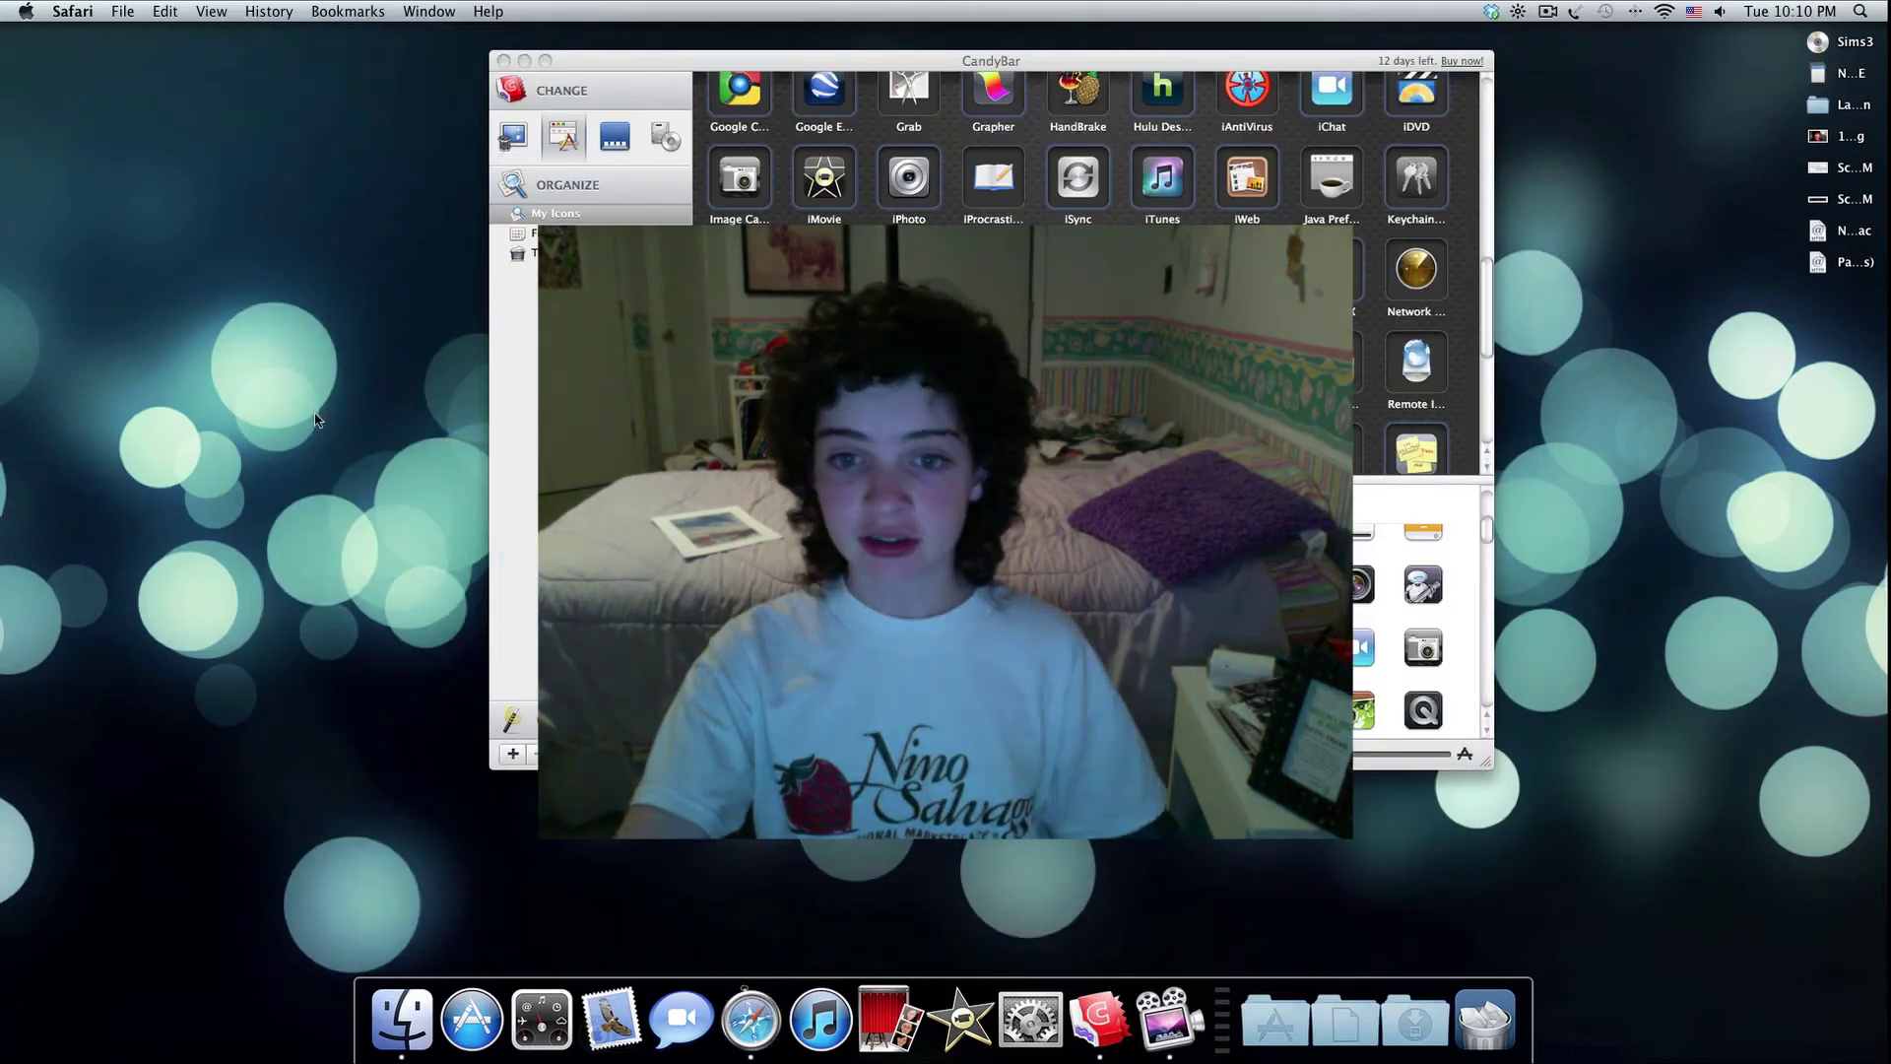
key(super+Tab)
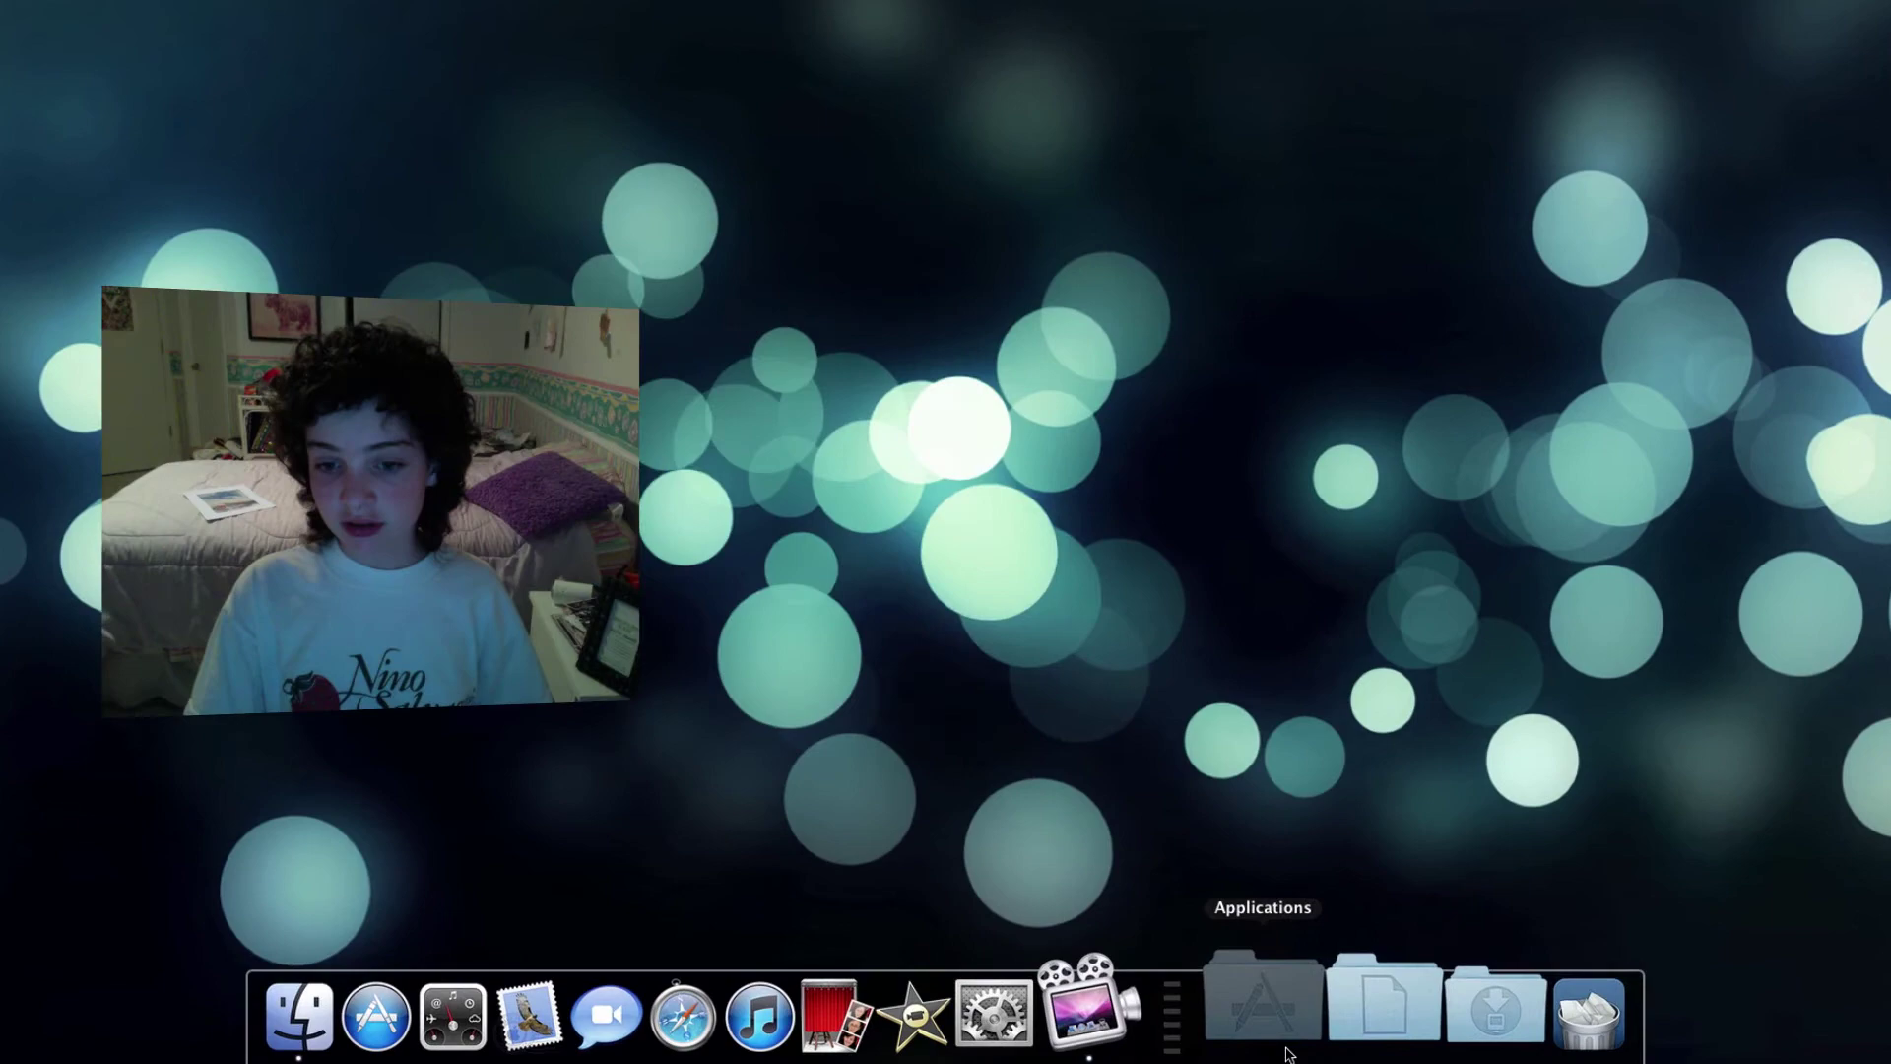
Remove the old App Store icon from the Dock and re-add App Store from the Applications stack beside Finder.
click(1248, 1024)
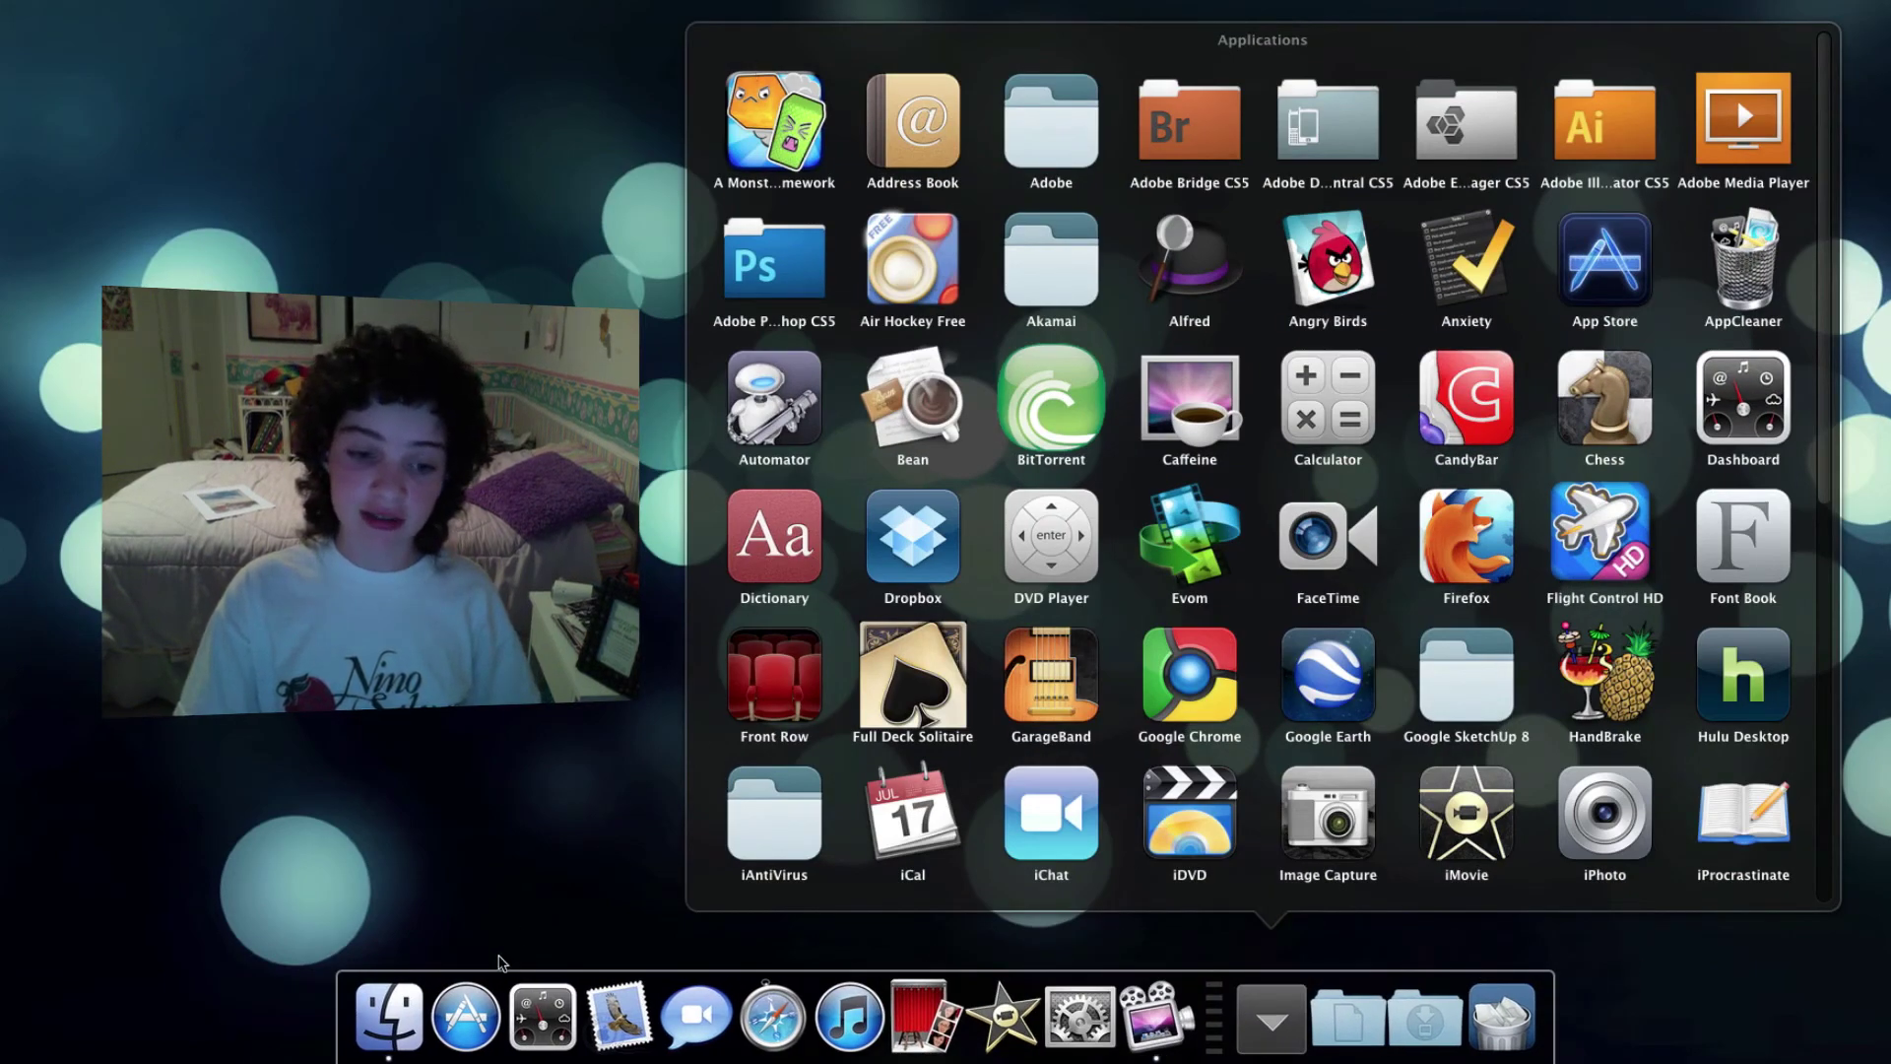
drag(490, 1010, 478, 852)
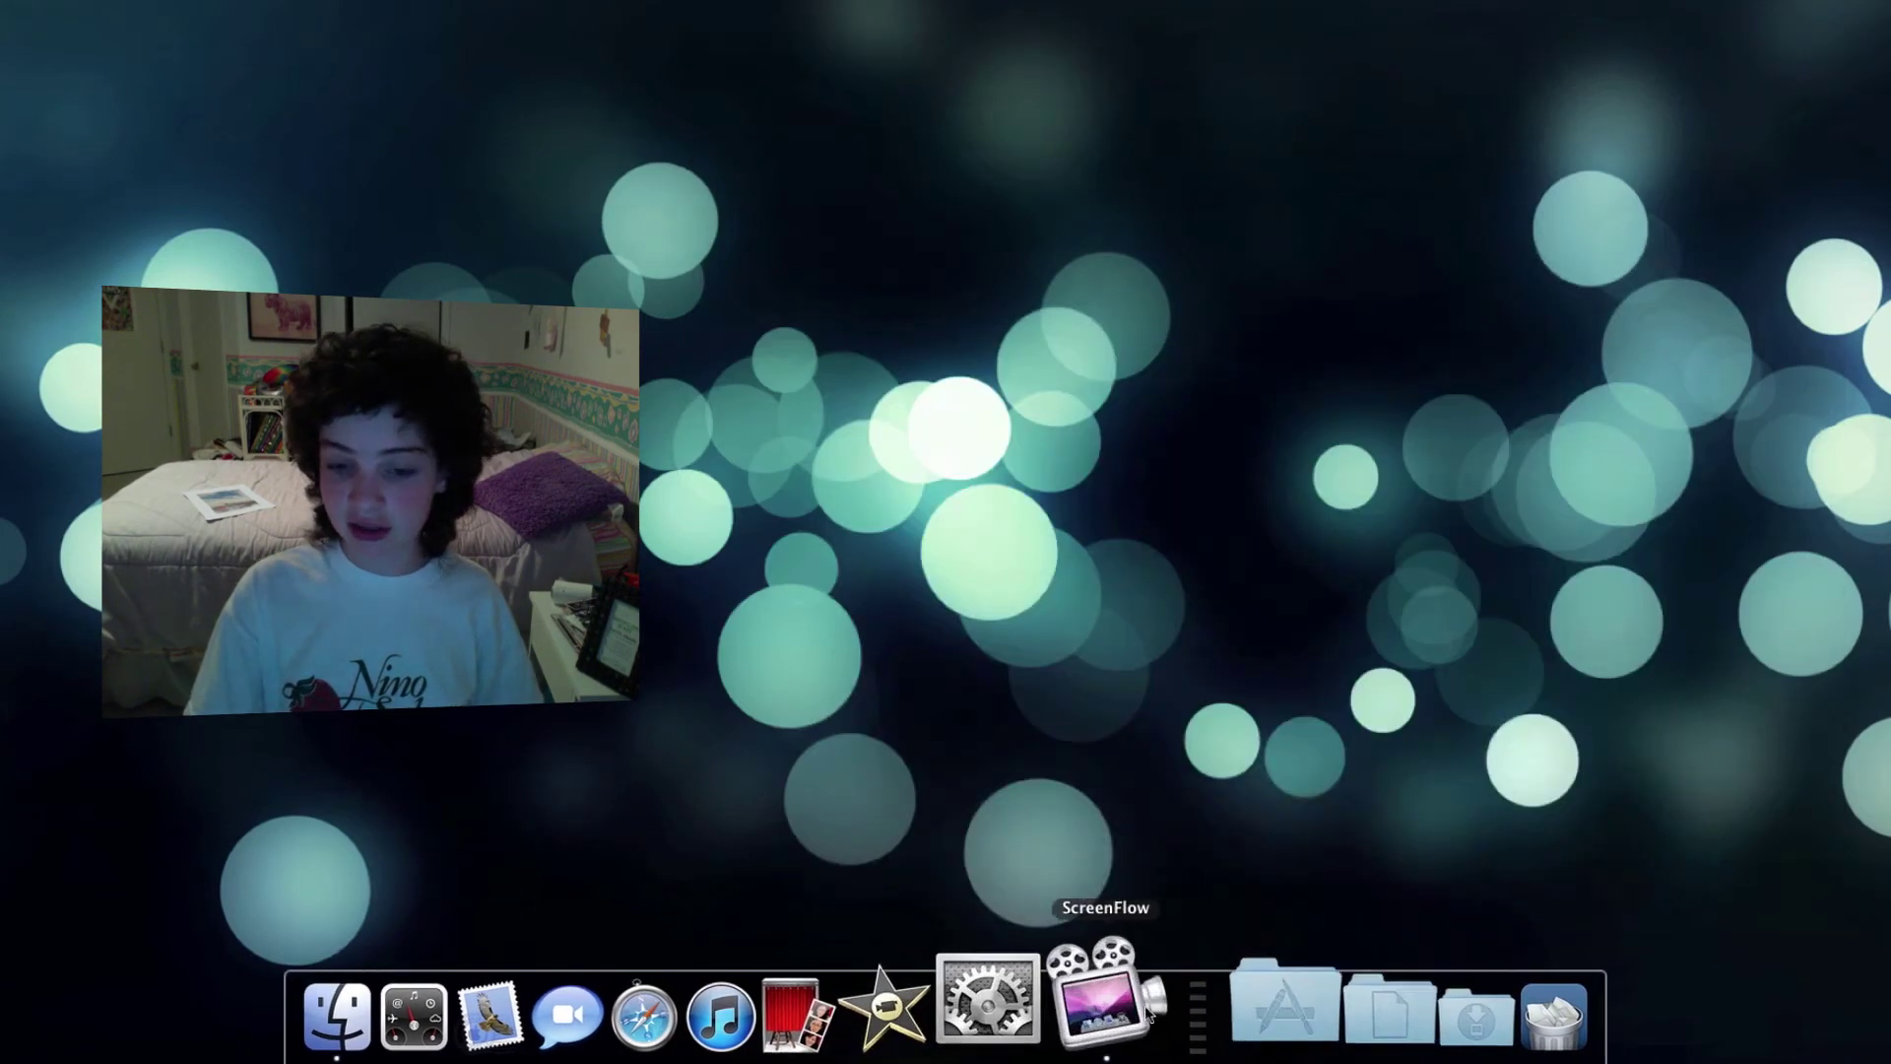
click(1248, 1015)
scroll(1231, 462, down, 2)
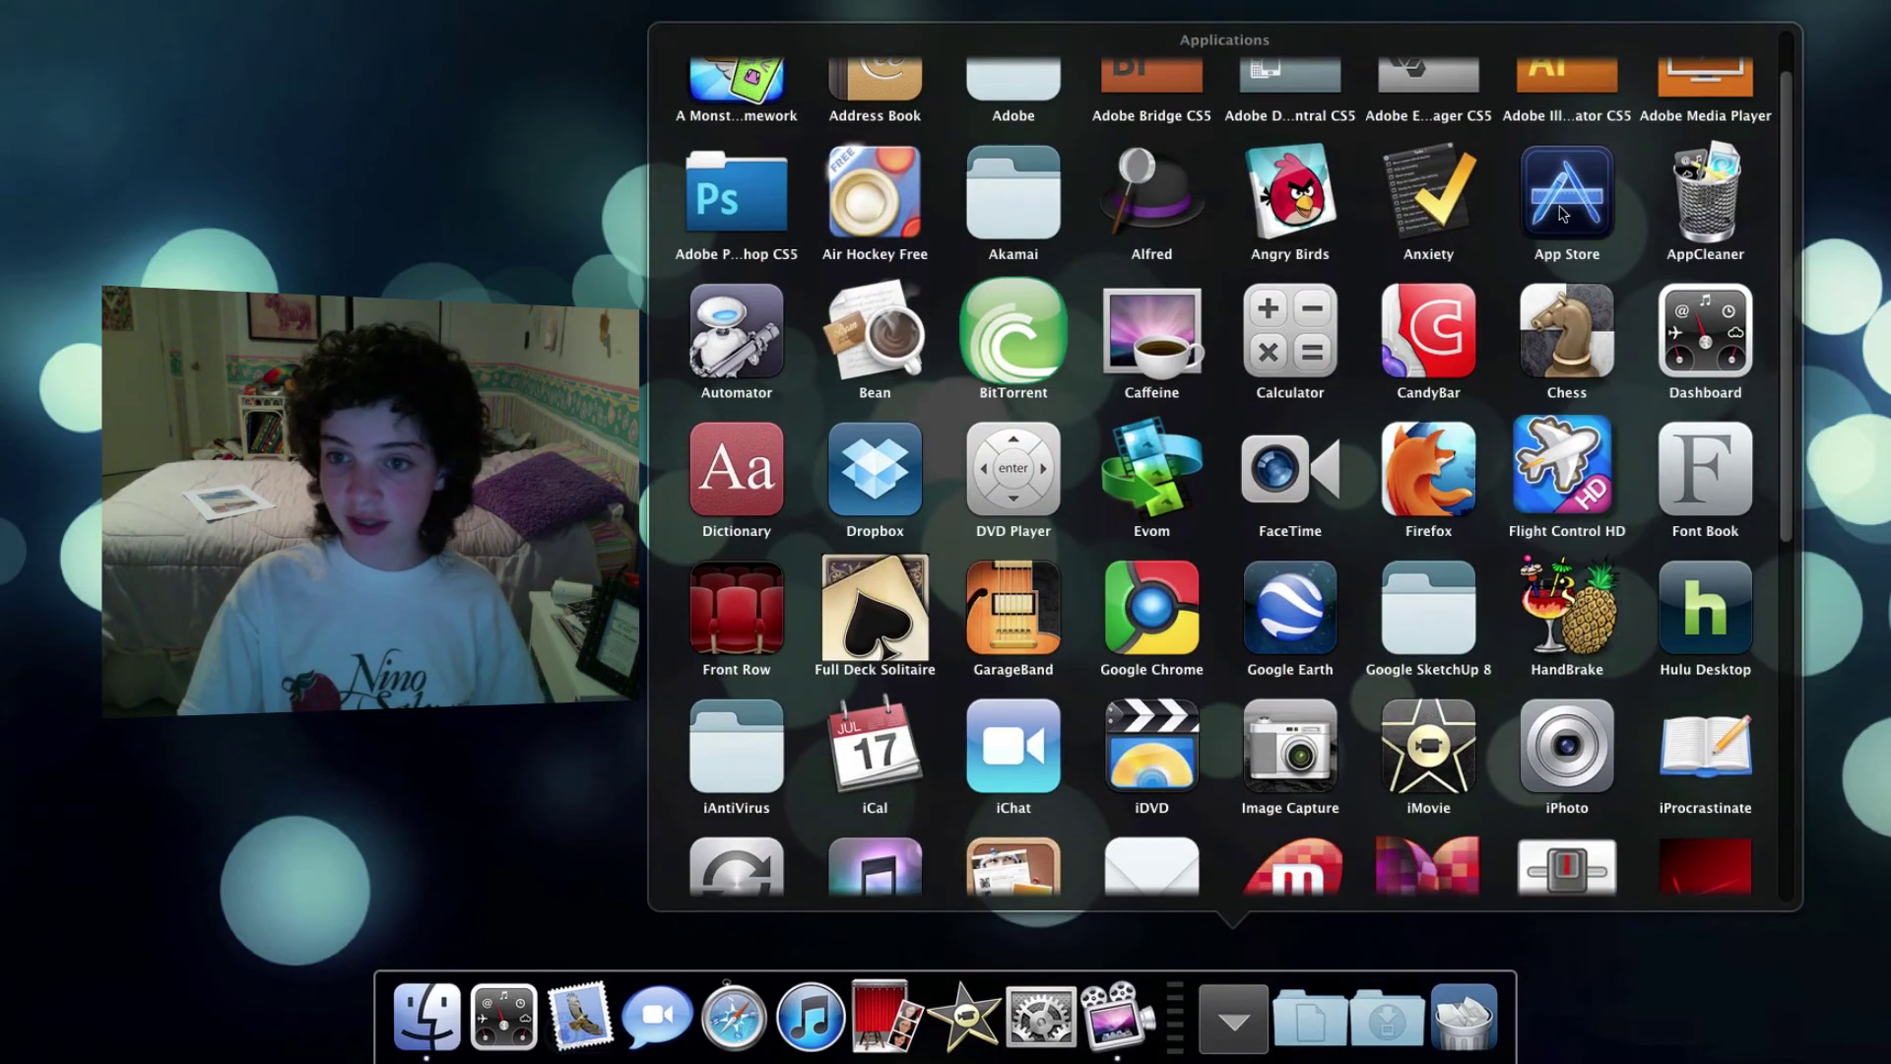
drag(1562, 192, 468, 990)
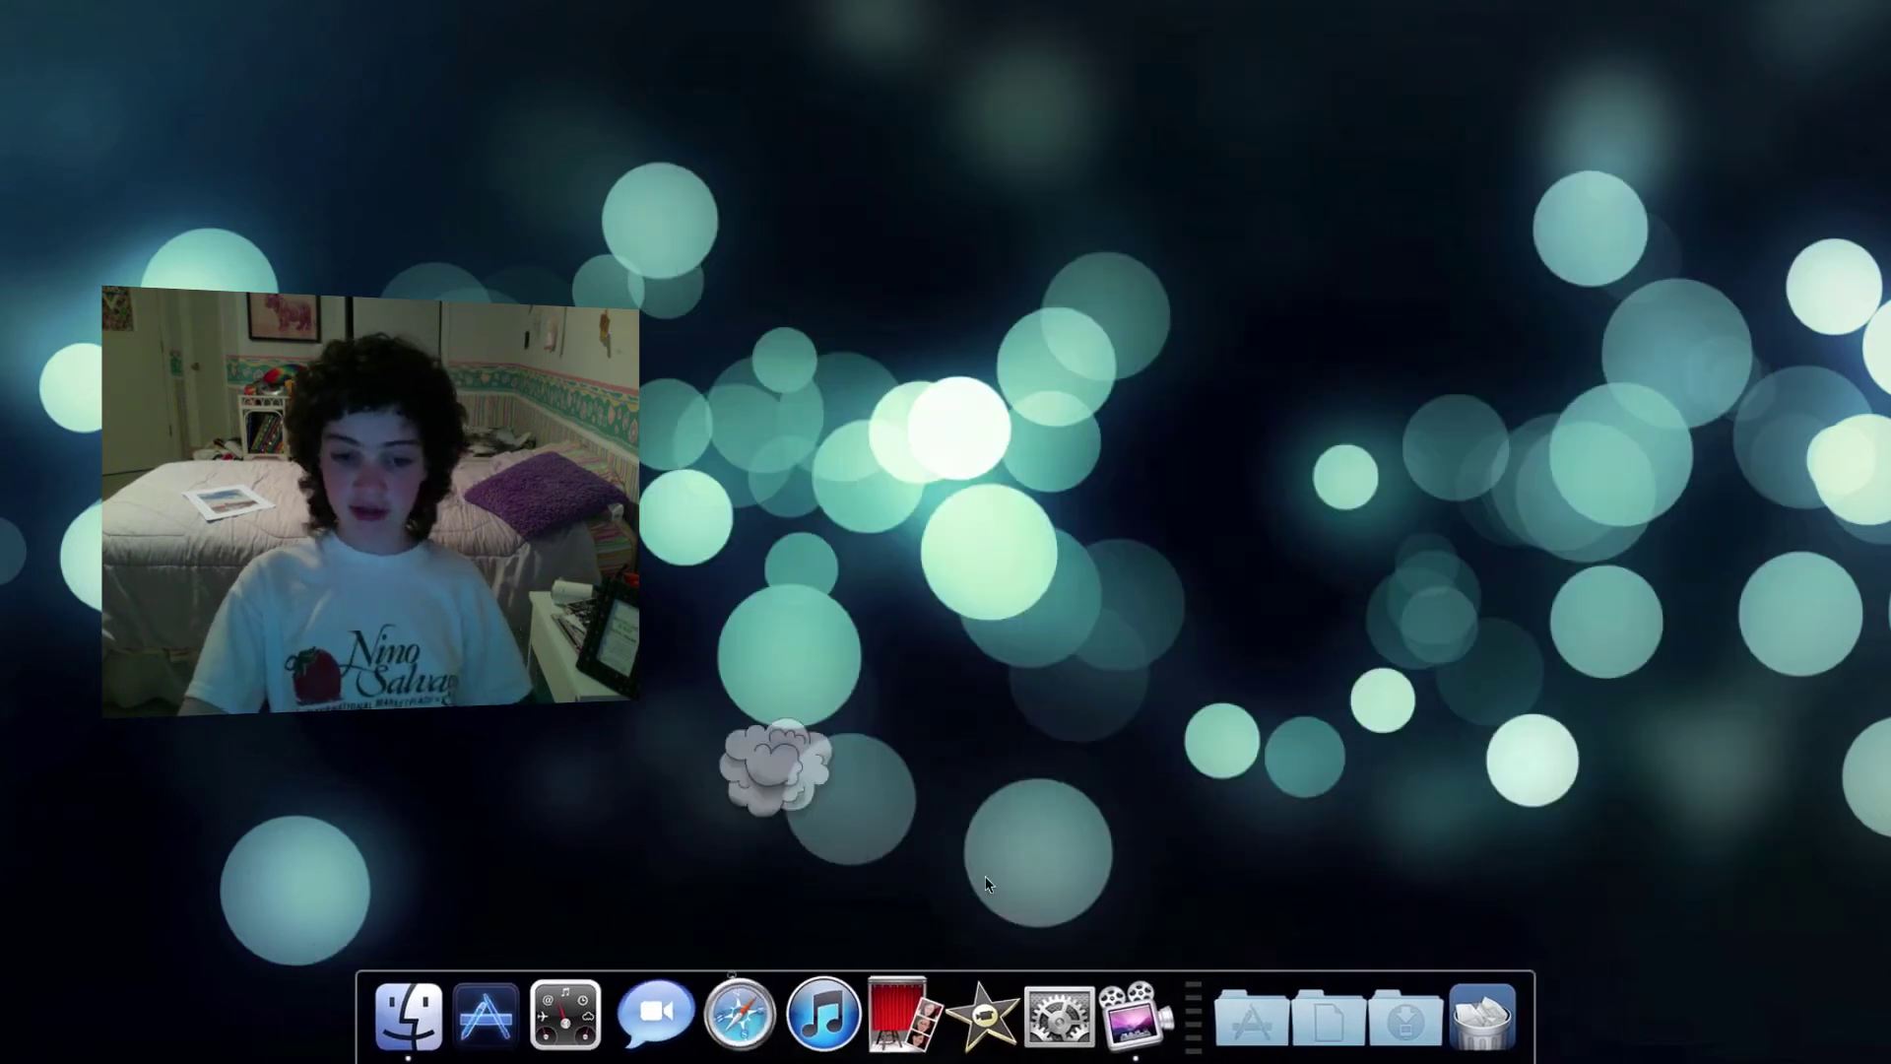
Dismiss the keyboard battery alert and add Mail from the Applications stack to the Dock after Dashboard.
click(1267, 1000)
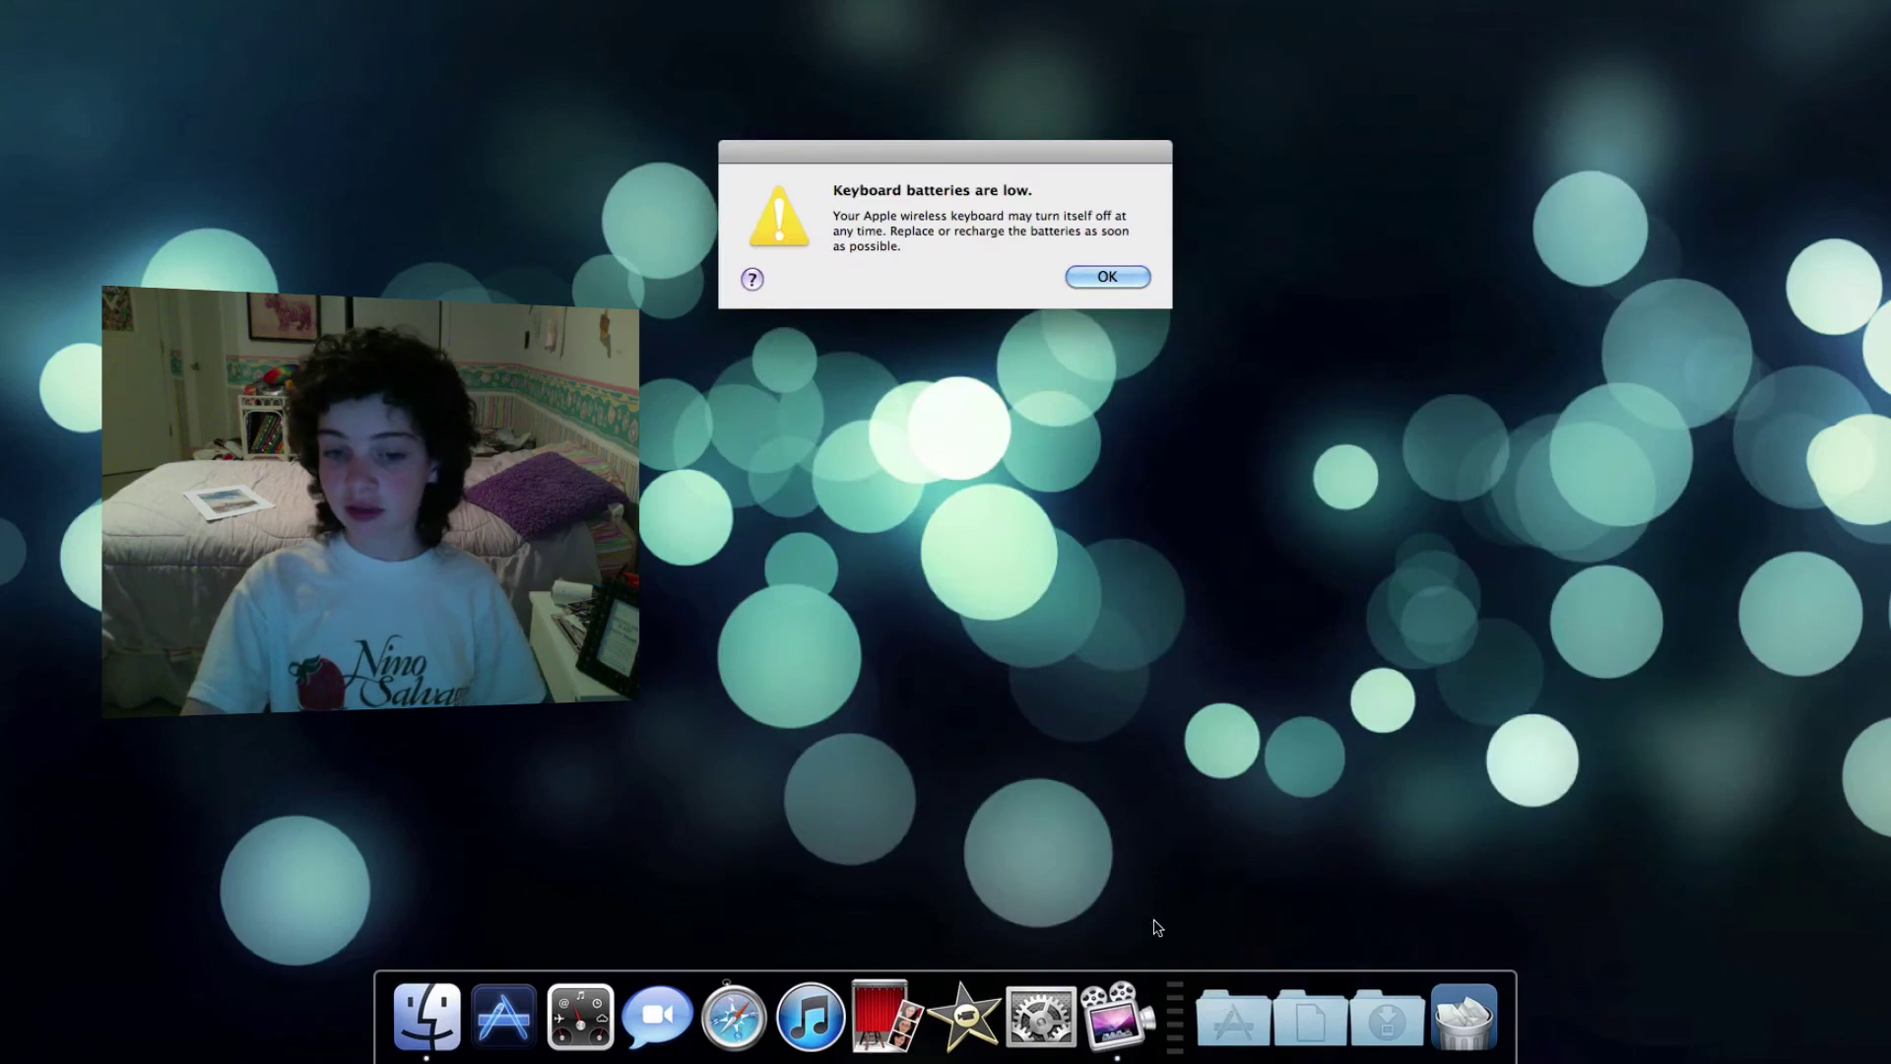
click(1107, 278)
click(1232, 1020)
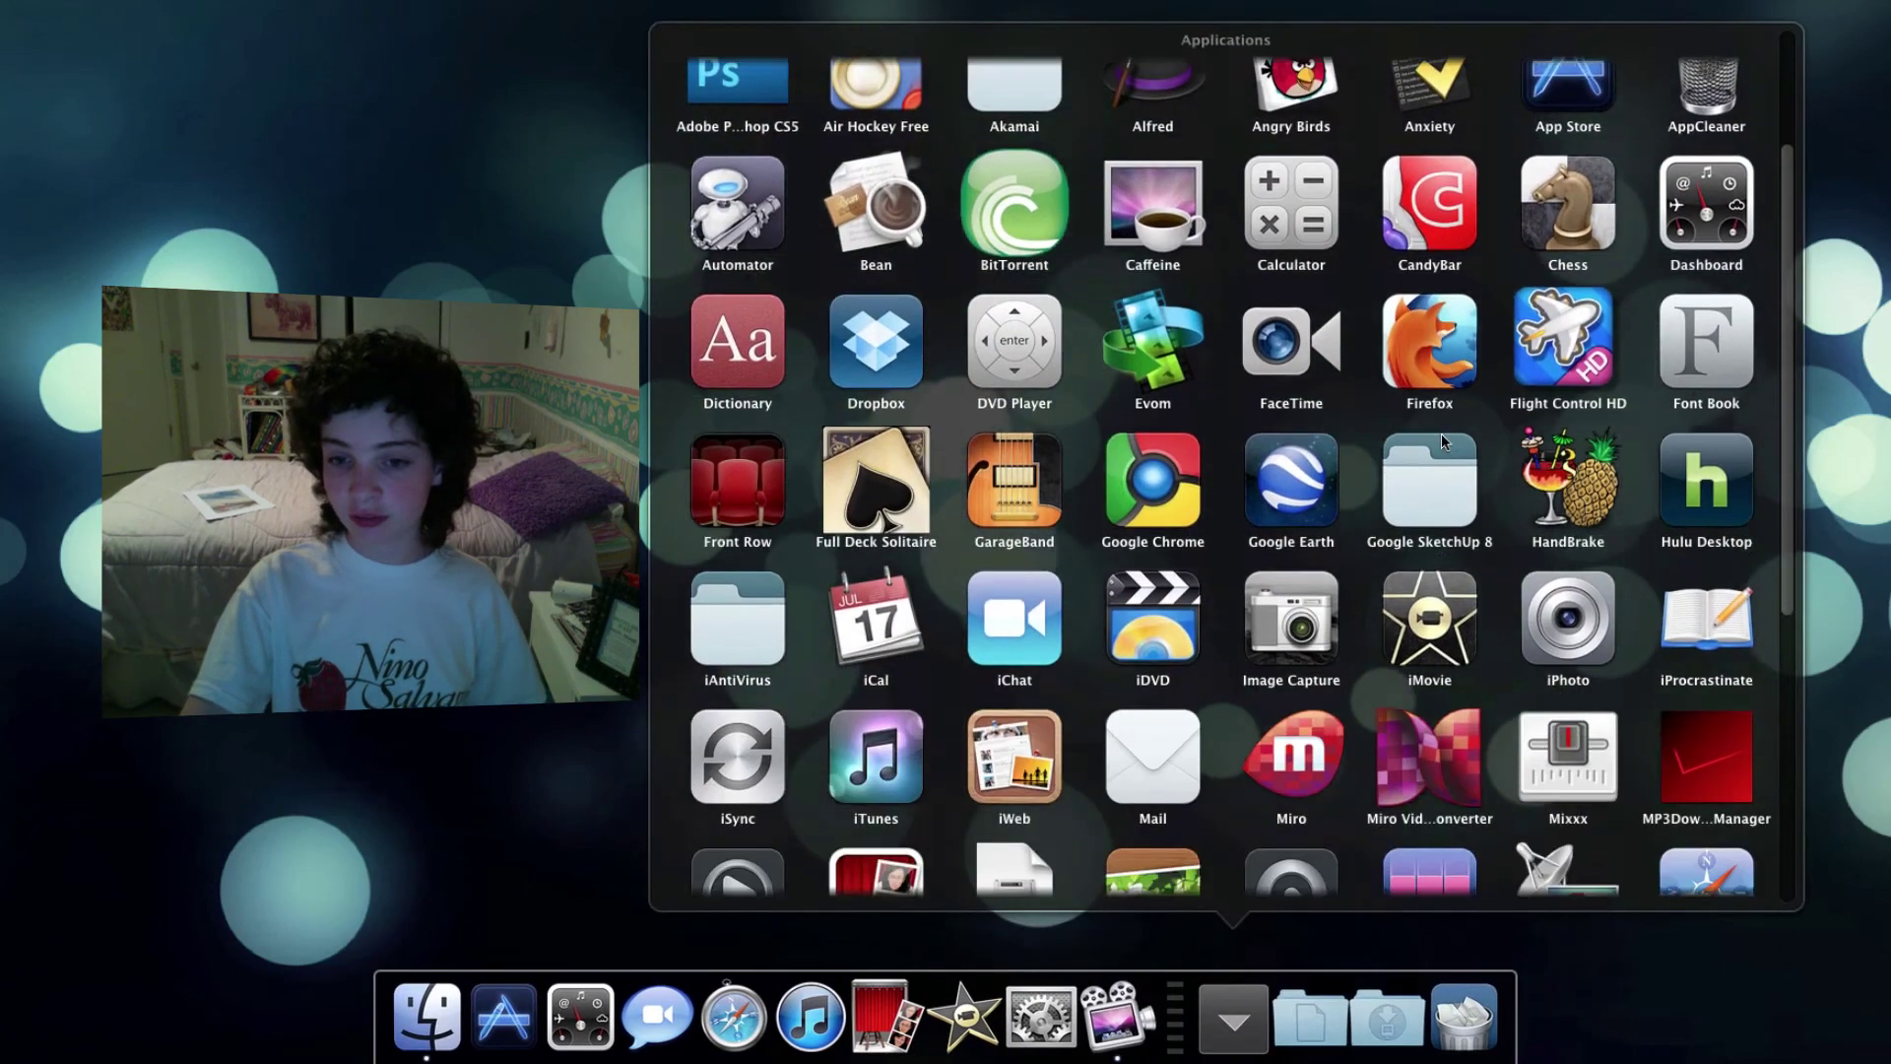
scroll(1325, 506, down, 3)
drag(1152, 492, 532, 1009)
Remove the old iChat icon from the Dock and re-add iChat from the Applications stack after Mail.
drag(717, 1039, 751, 781)
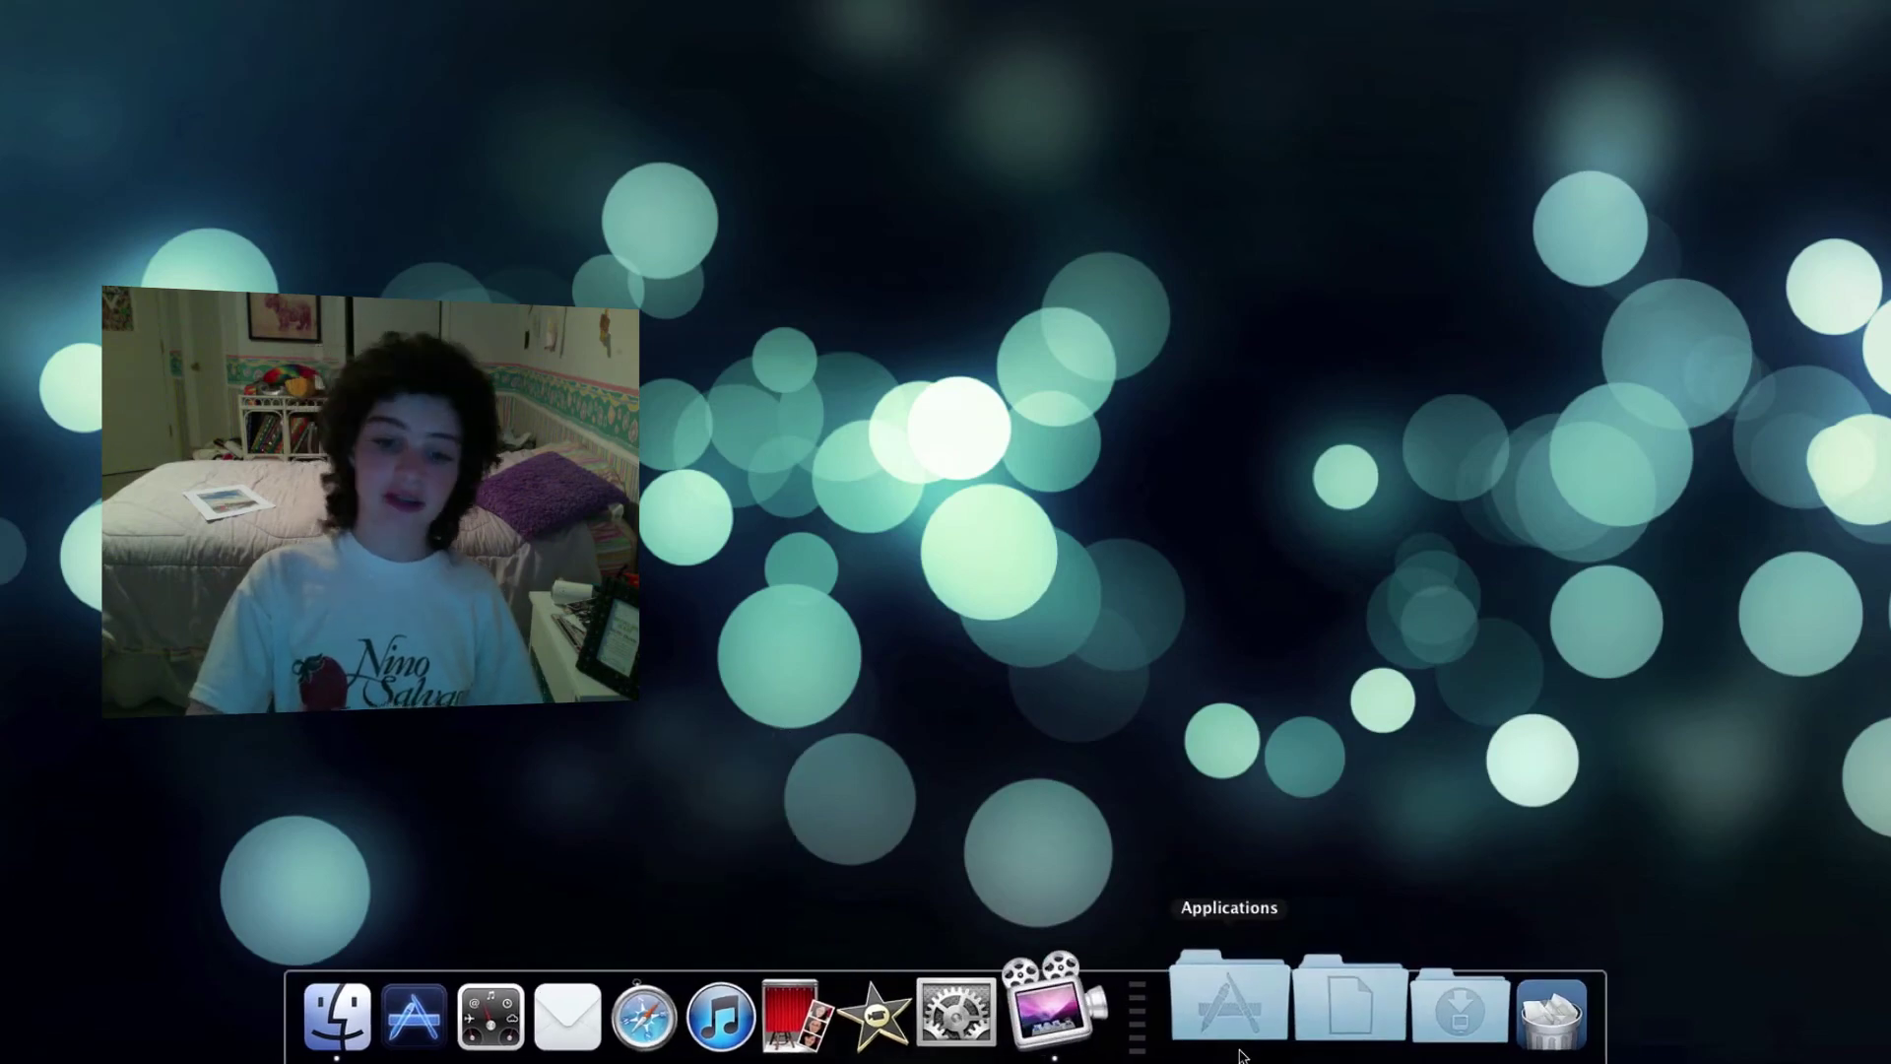
click(1233, 1014)
scroll(1313, 653, down, 2)
scroll(1313, 653, down, 1)
drag(1294, 207, 676, 1020)
Remove the old Safari icon from the Dock and re-add Safari from the Applications stack after iChat.
drag(795, 975, 877, 807)
click(1224, 1014)
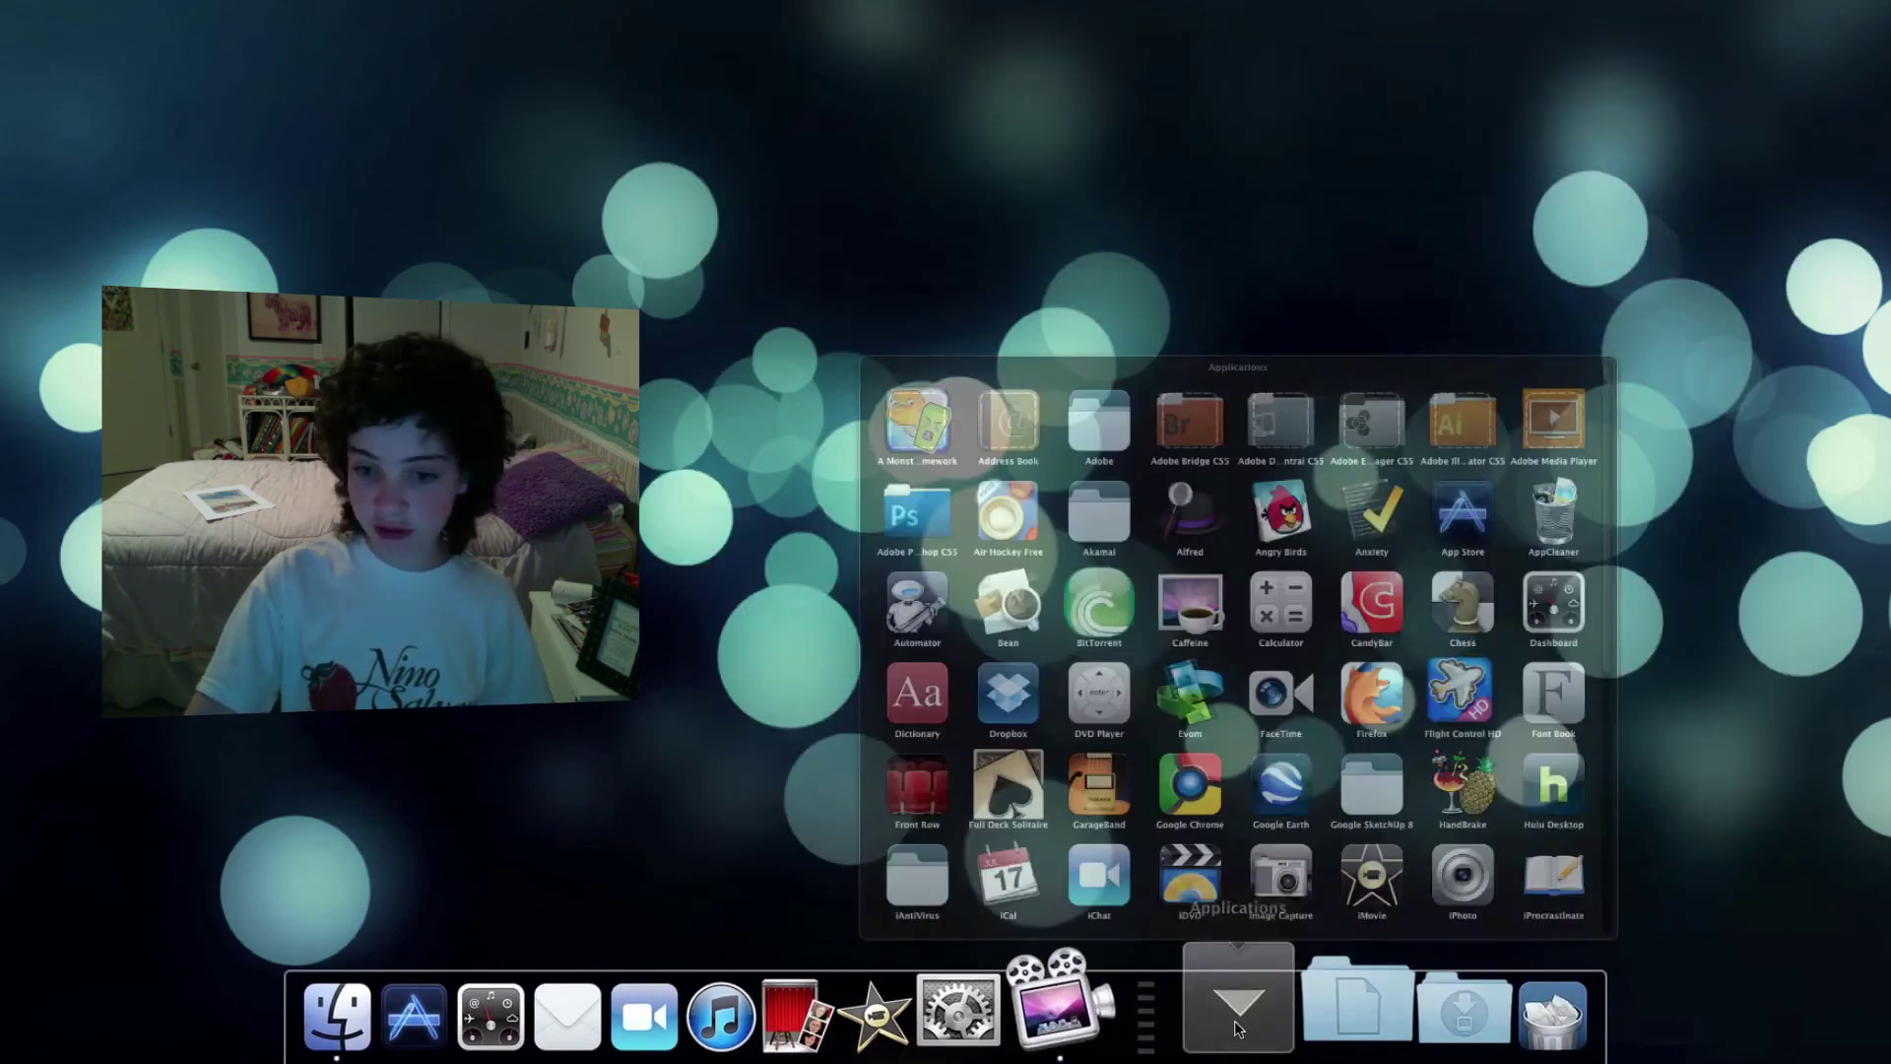
scroll(1533, 564, down, 4)
scroll(1533, 565, down, 1)
drag(1710, 392, 790, 1040)
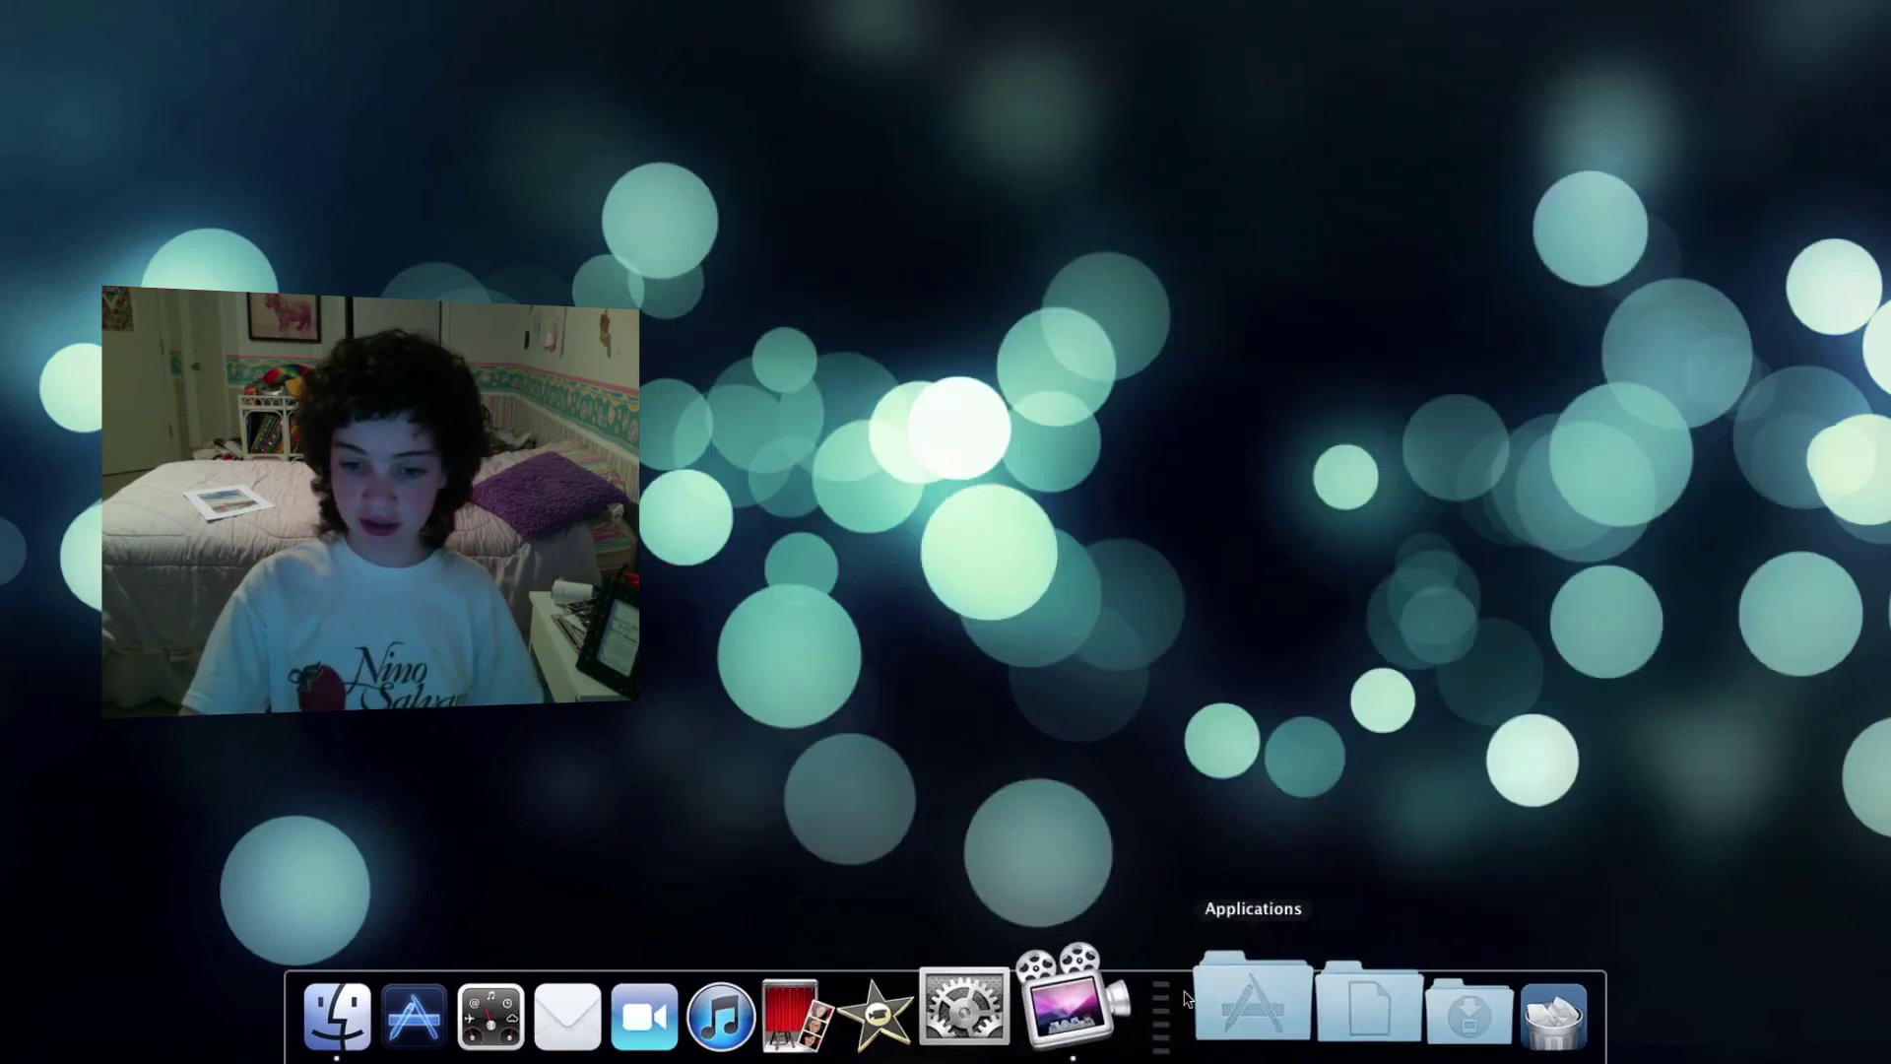
click(1221, 985)
scroll(1648, 677, down, 3)
drag(1709, 571, 740, 1027)
Remove the old iTunes icon from the Dock and re-add iTunes from the Applications stack after Safari.
drag(901, 995, 877, 847)
click(1274, 994)
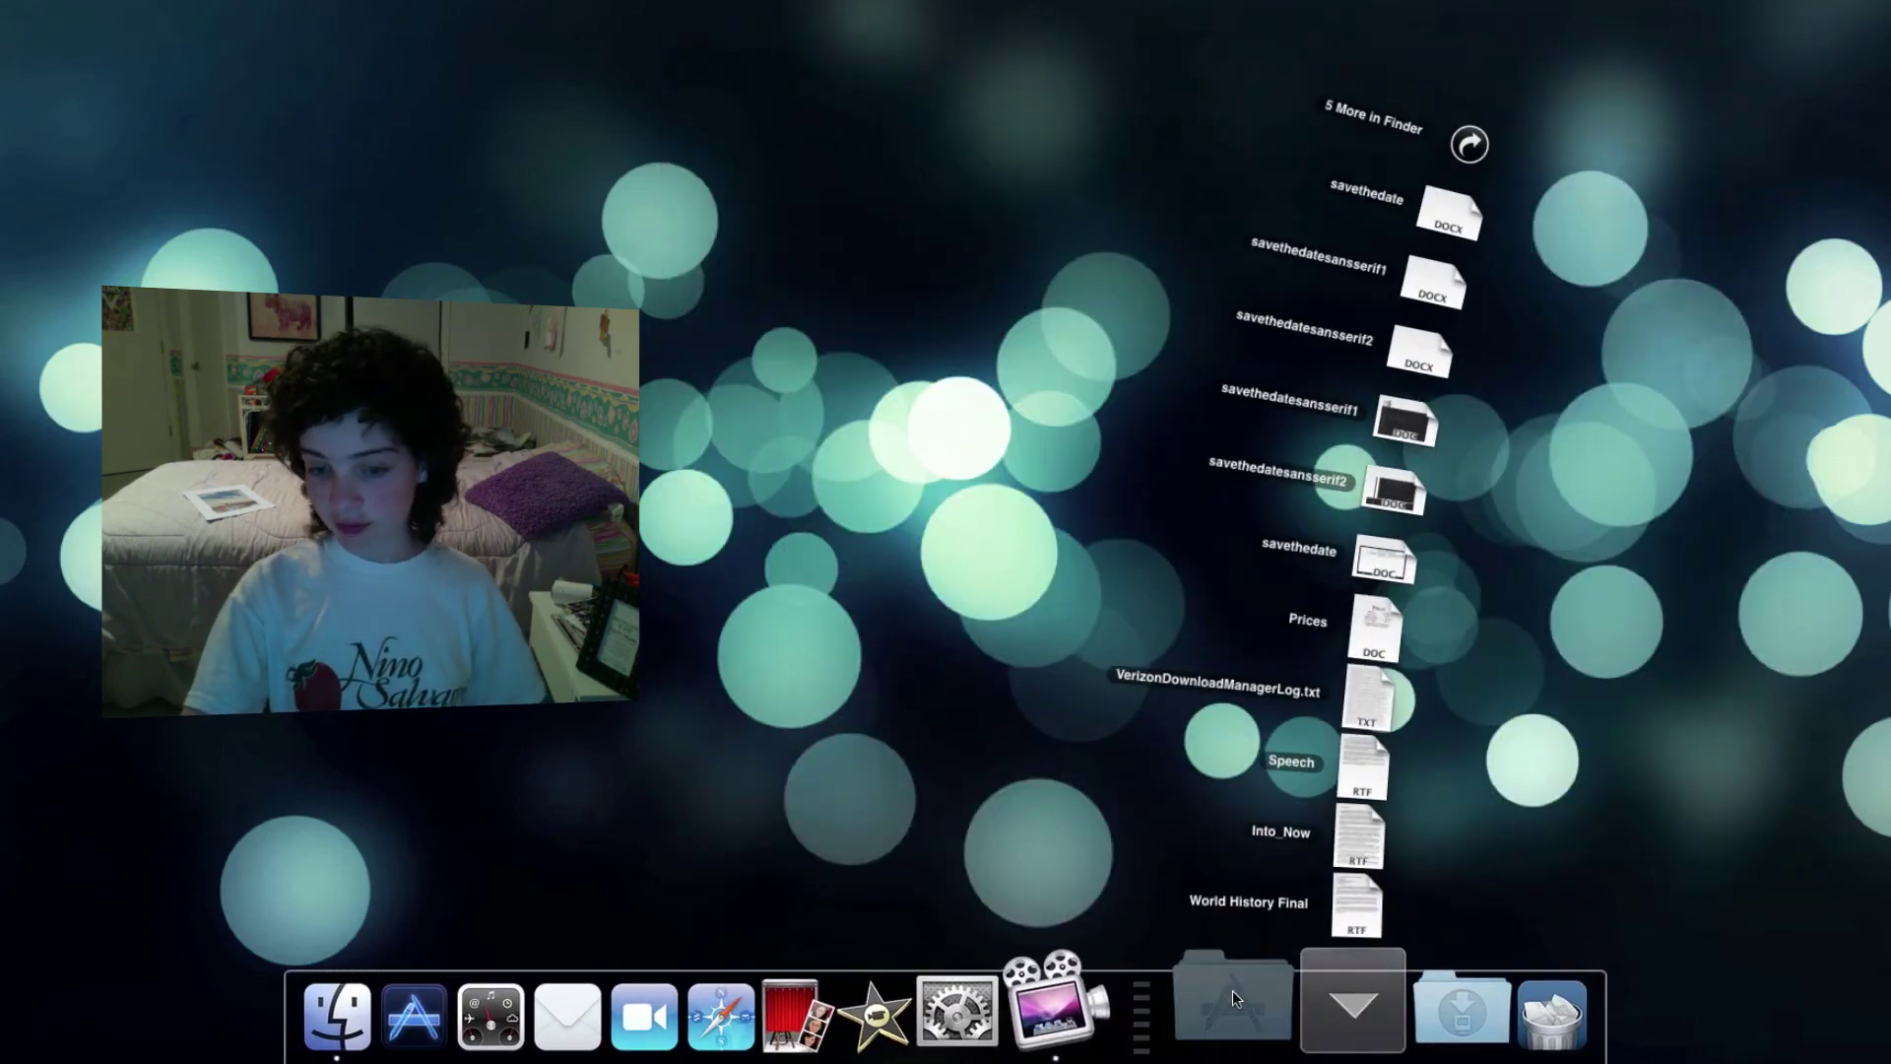
click(1233, 991)
scroll(1385, 697, down, 3)
scroll(1386, 697, down, 3)
drag(877, 260, 788, 1024)
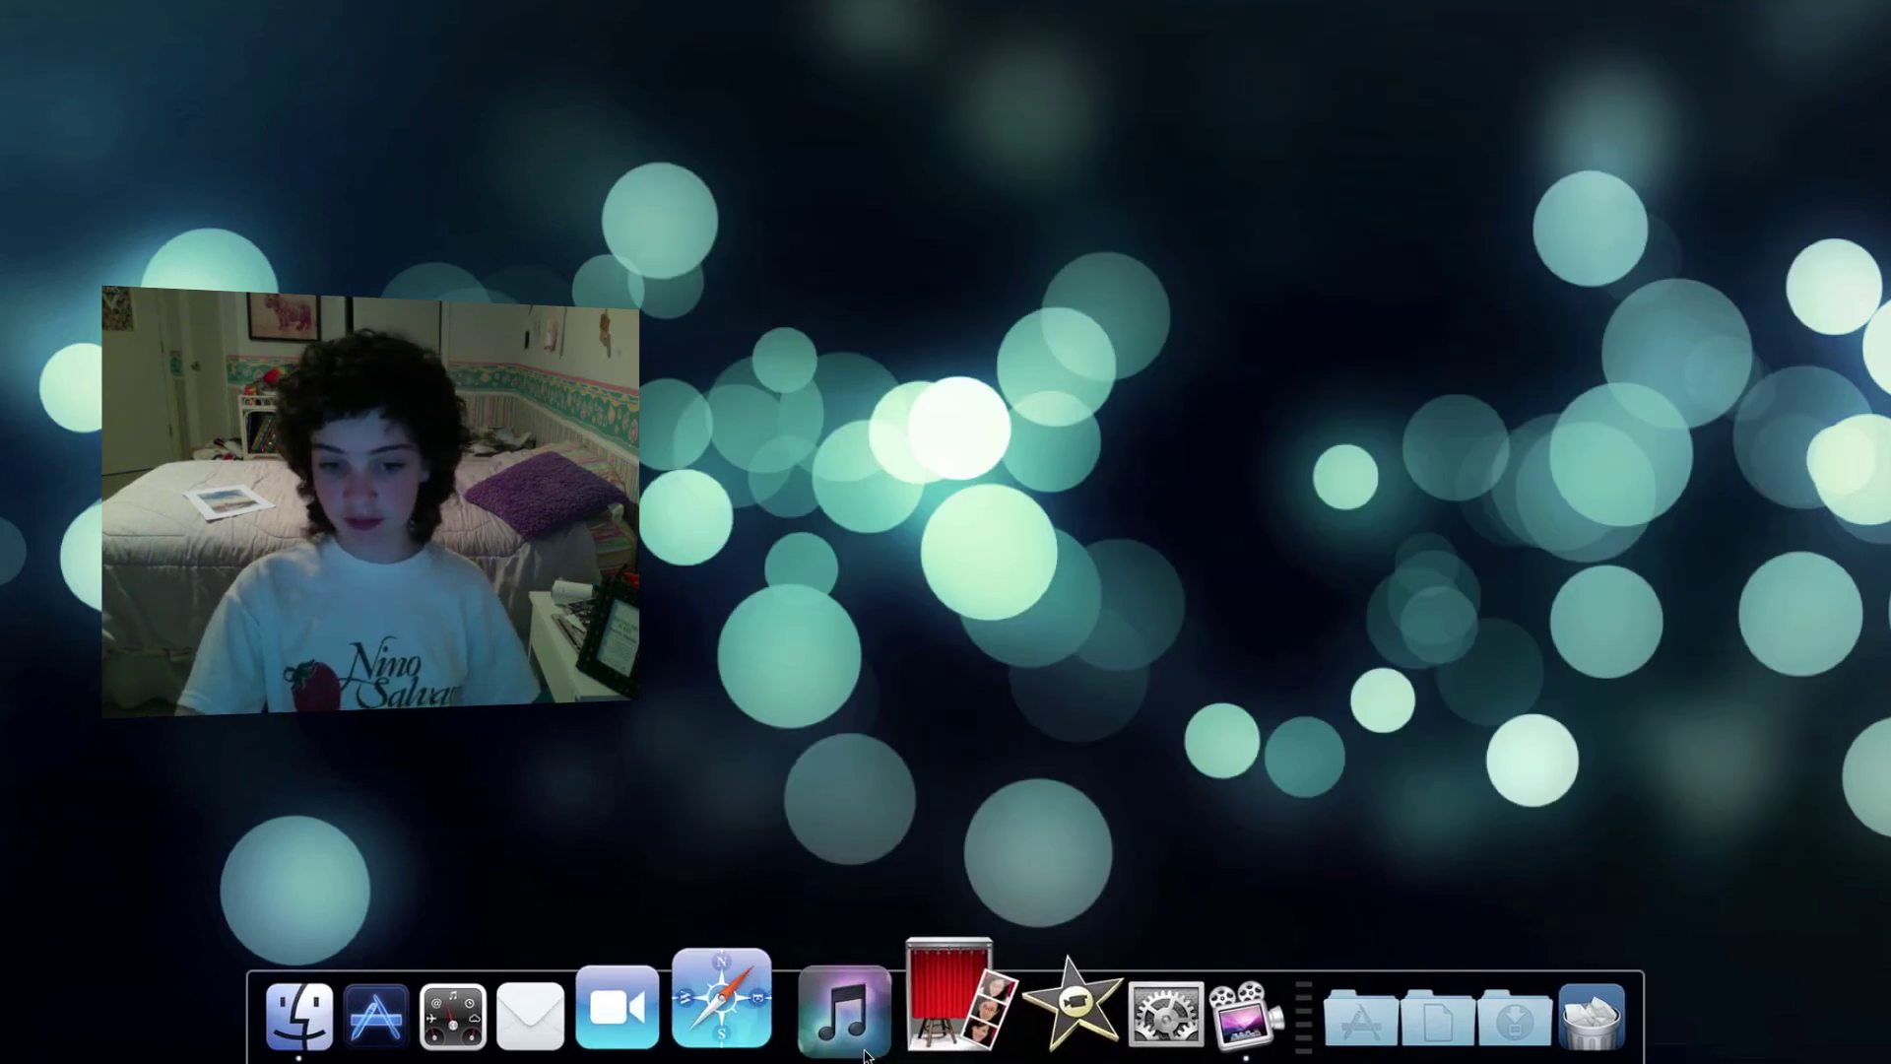
Remove the old Photo Booth icon from the Dock and re-add Photo Booth from the Applications stack after iTunes.
drag(936, 995, 1002, 882)
click(1237, 1014)
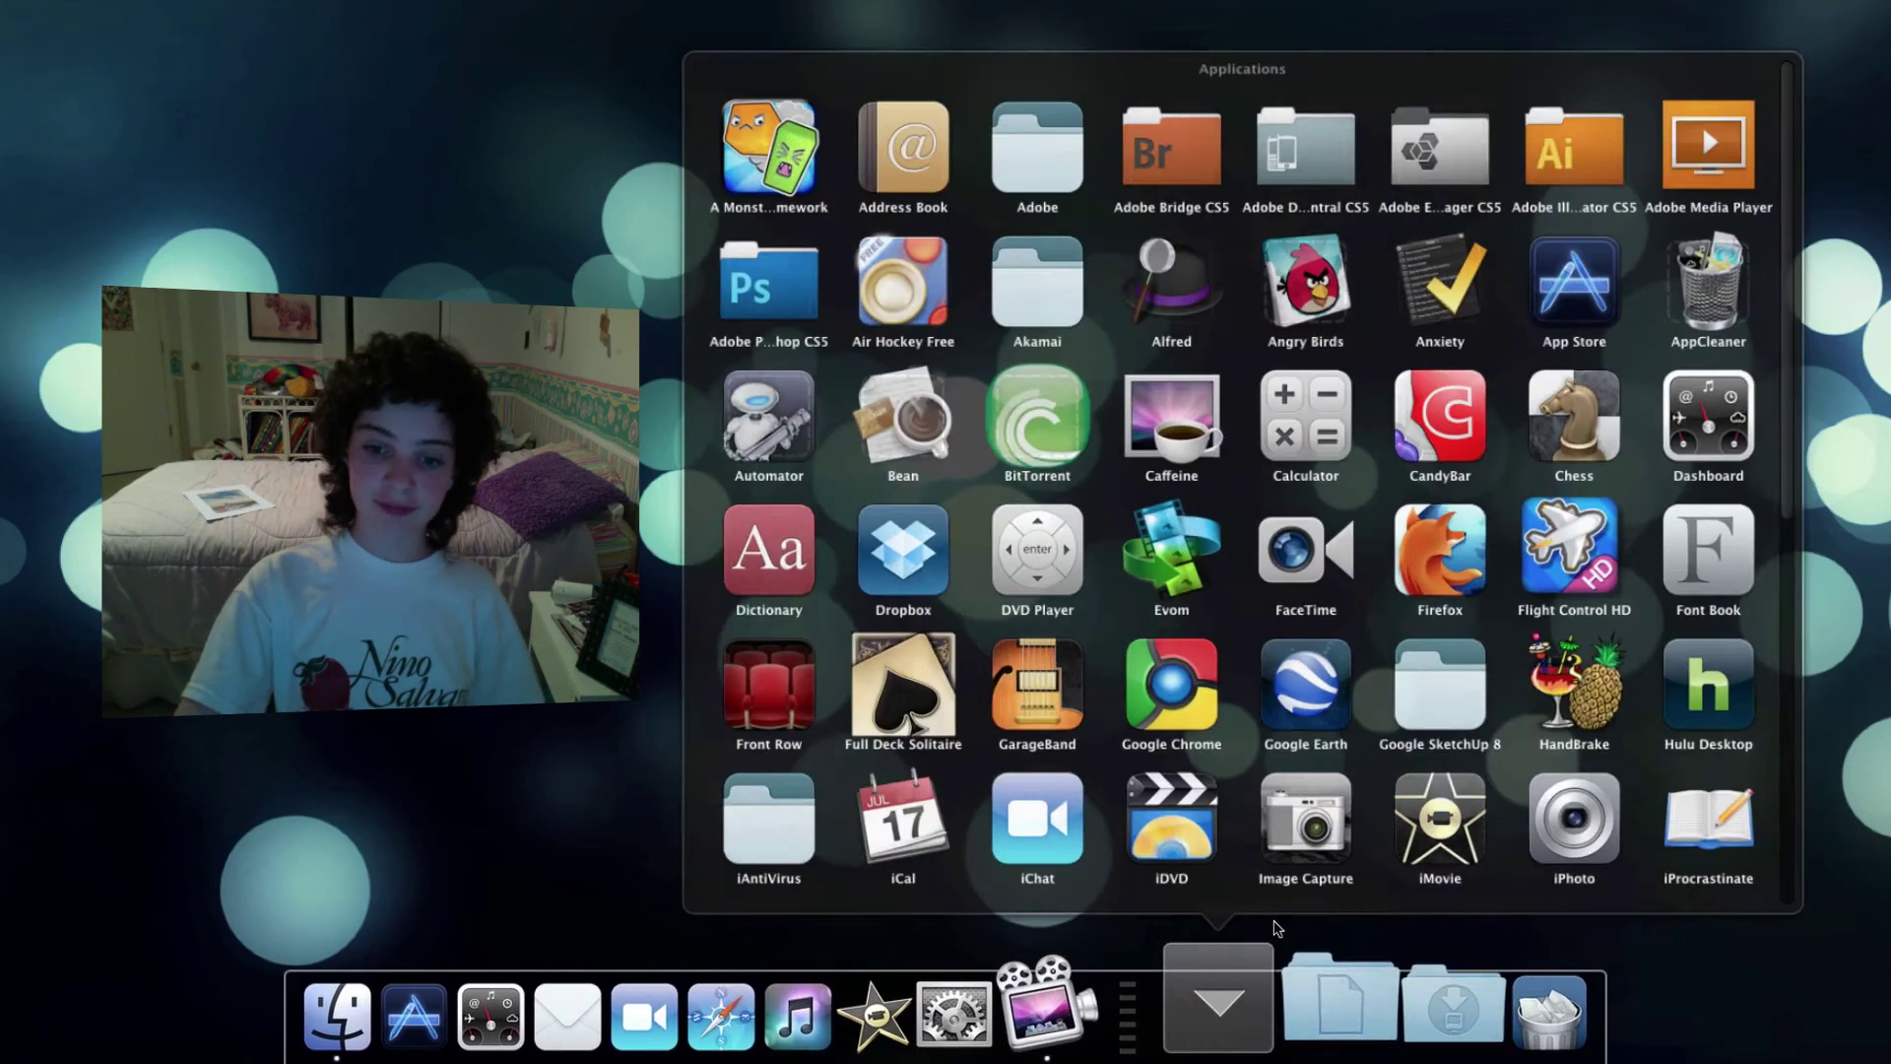
scroll(1420, 691, down, 5)
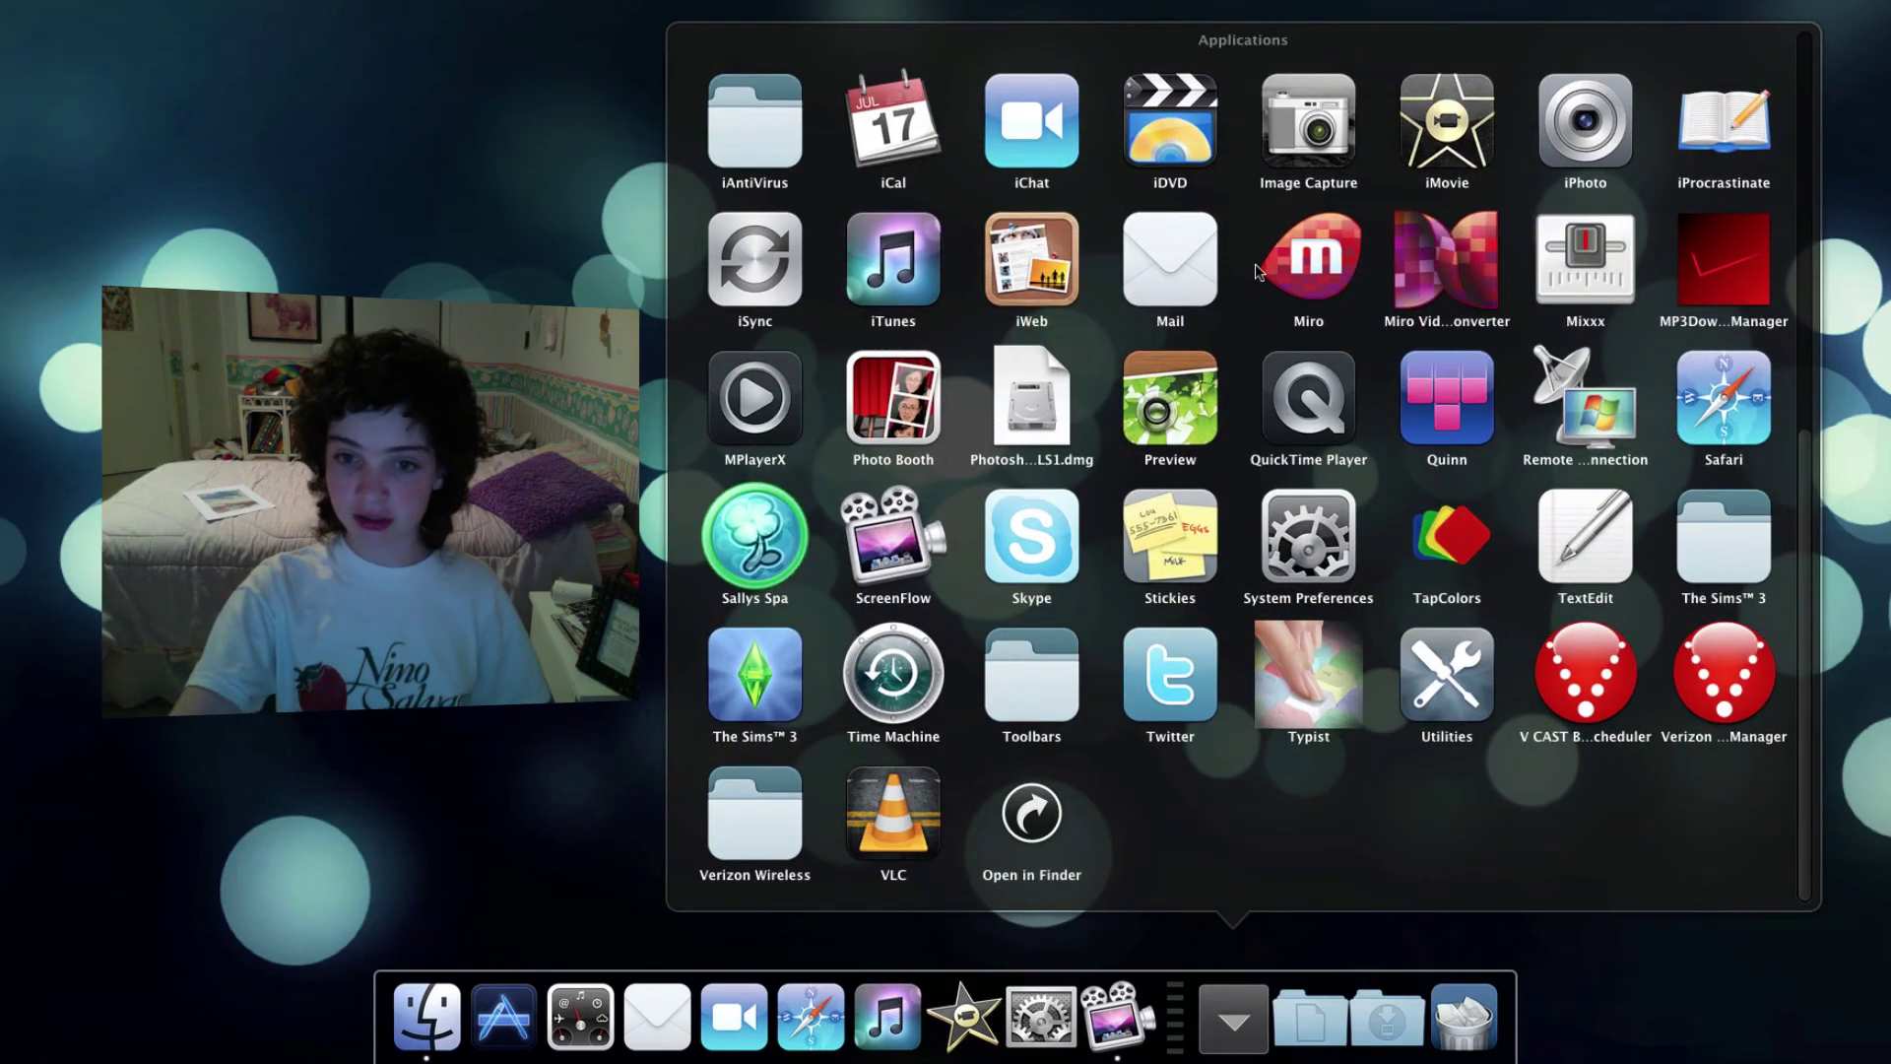
drag(916, 386, 1013, 907)
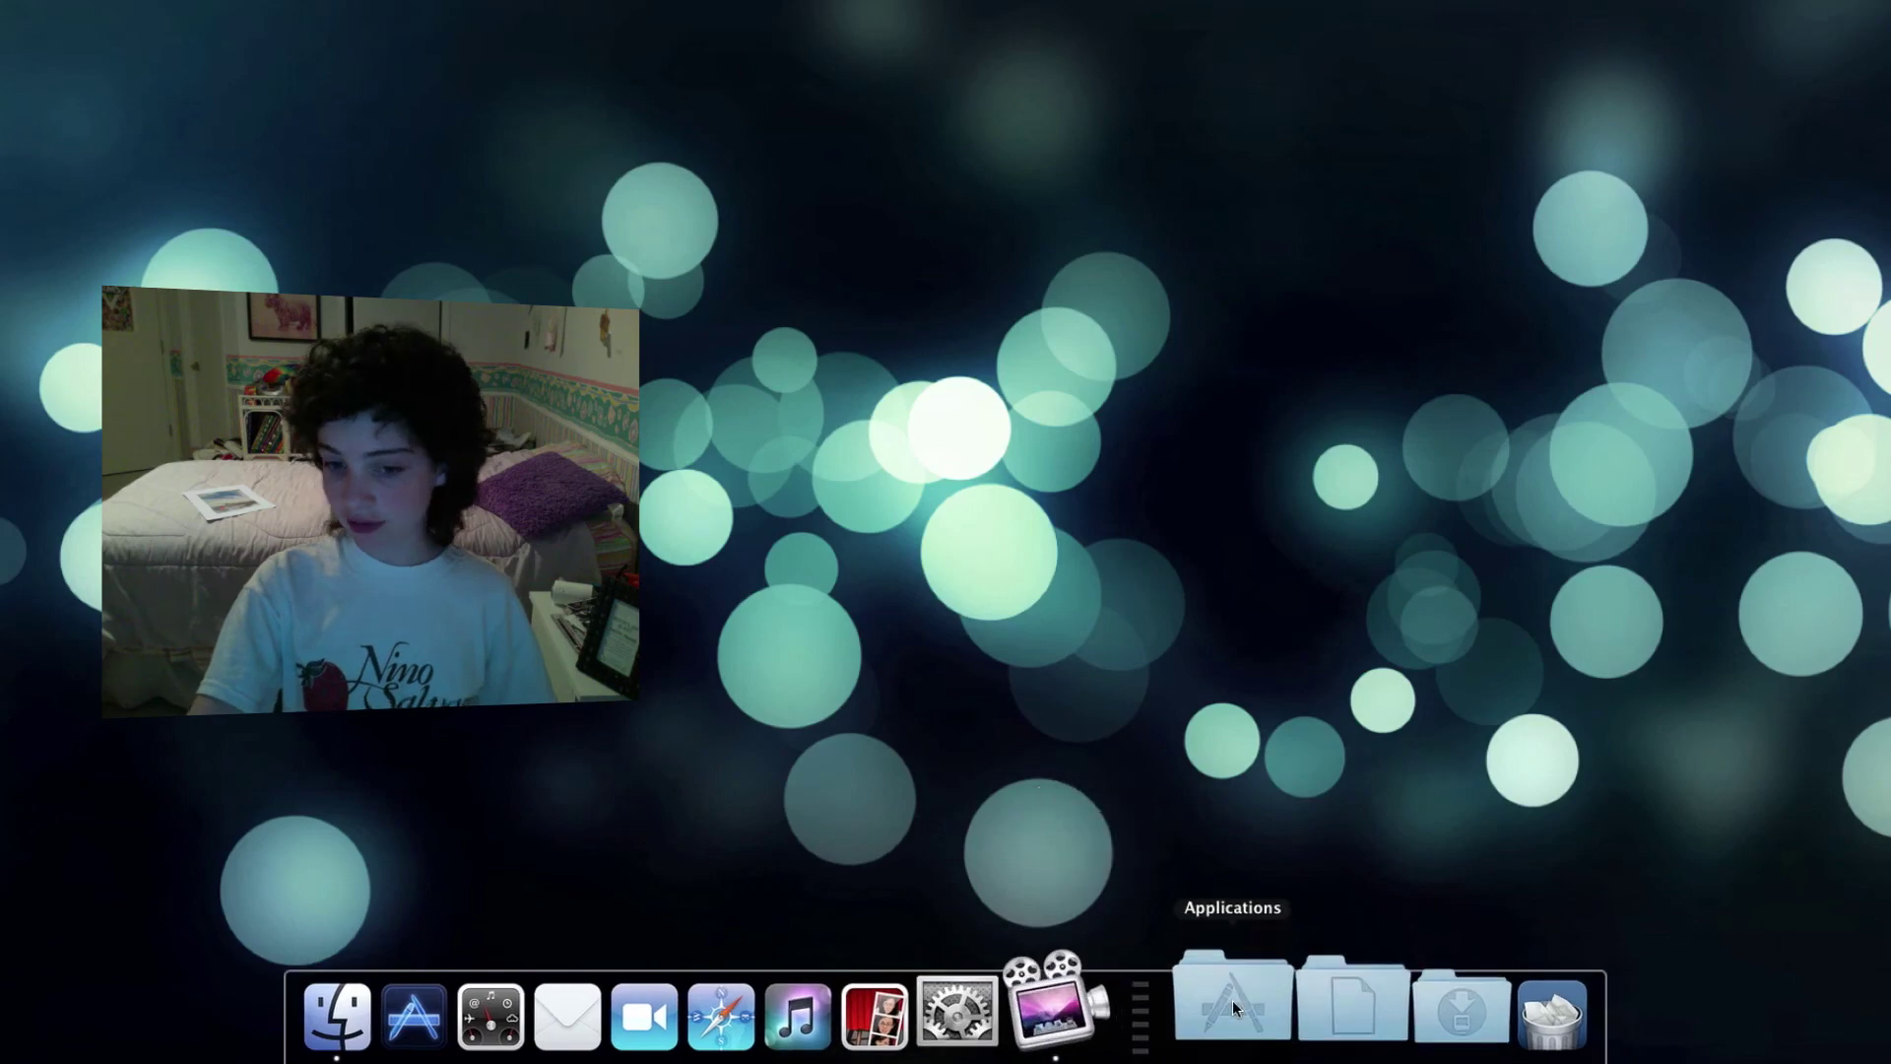
Find iMovie in the Applications stack and add it to the Dock just before System Preferences.
click(1233, 997)
scroll(1425, 325, down, 5)
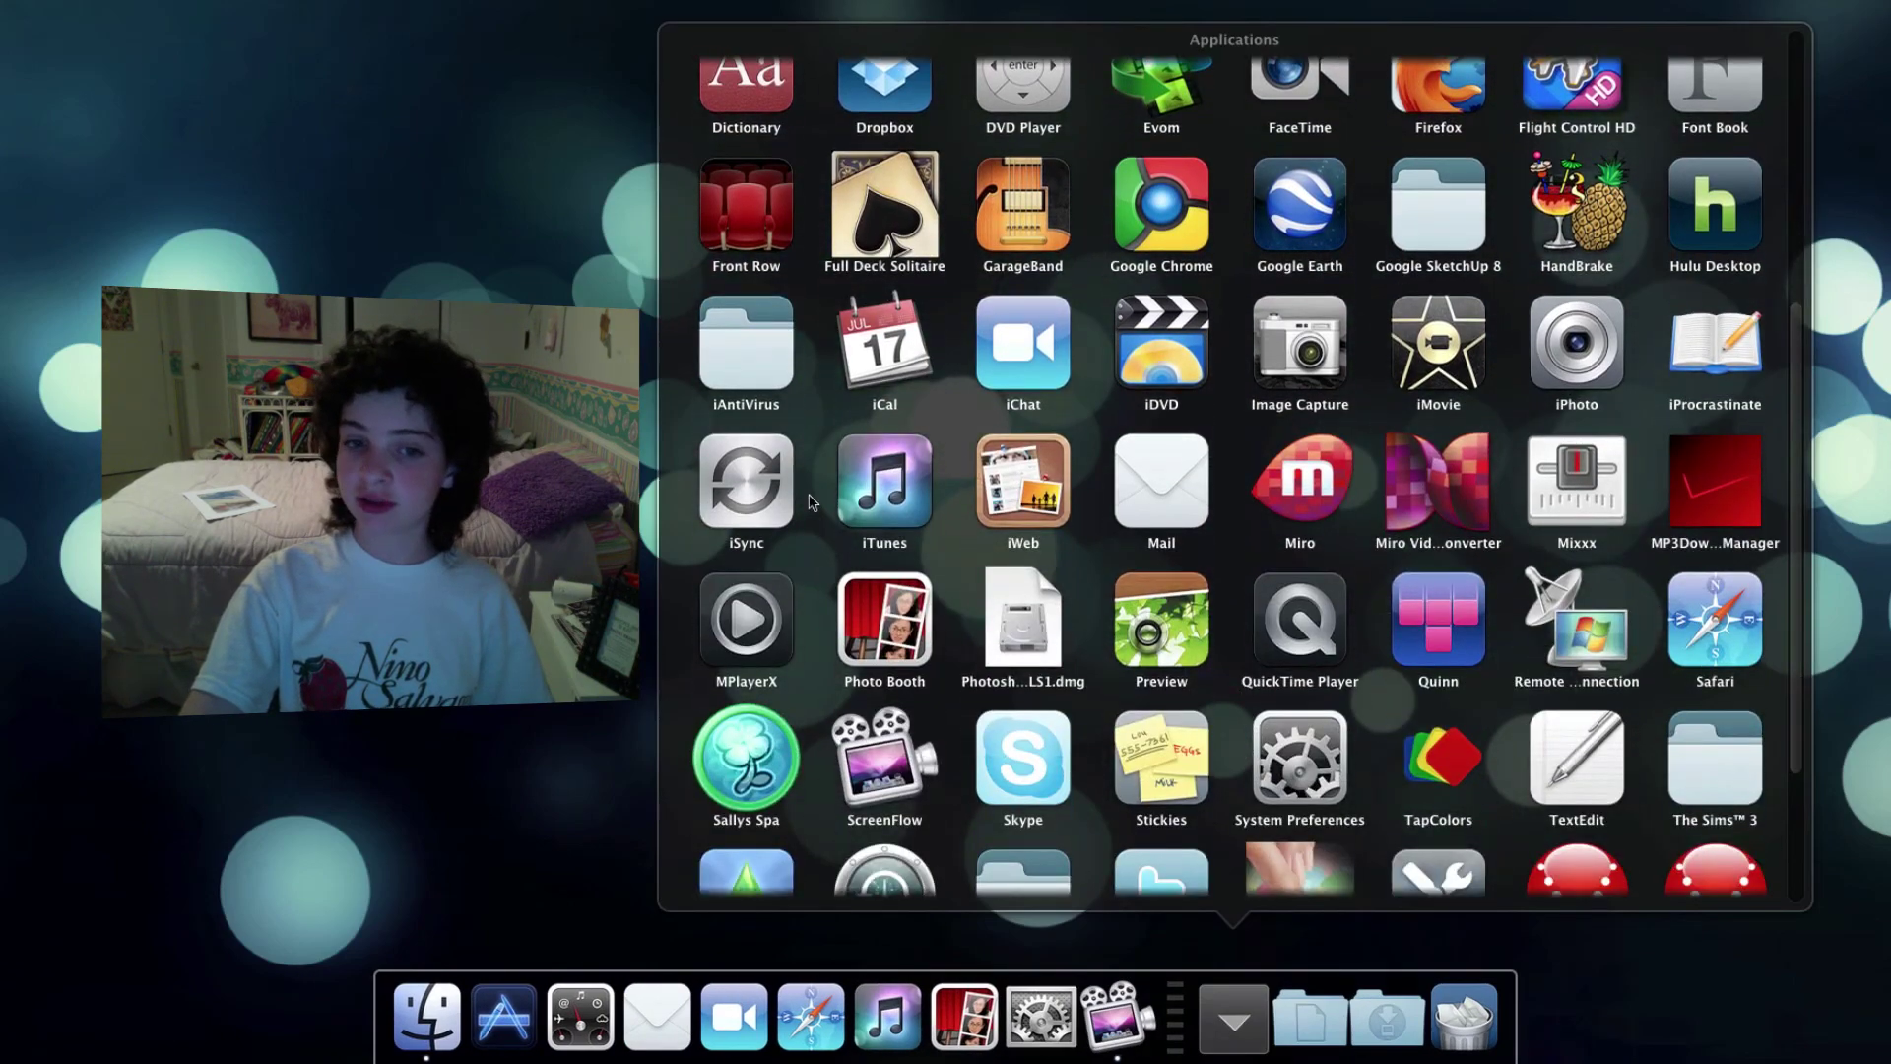
scroll(809, 502, down, 3)
scroll(889, 549, up, 8)
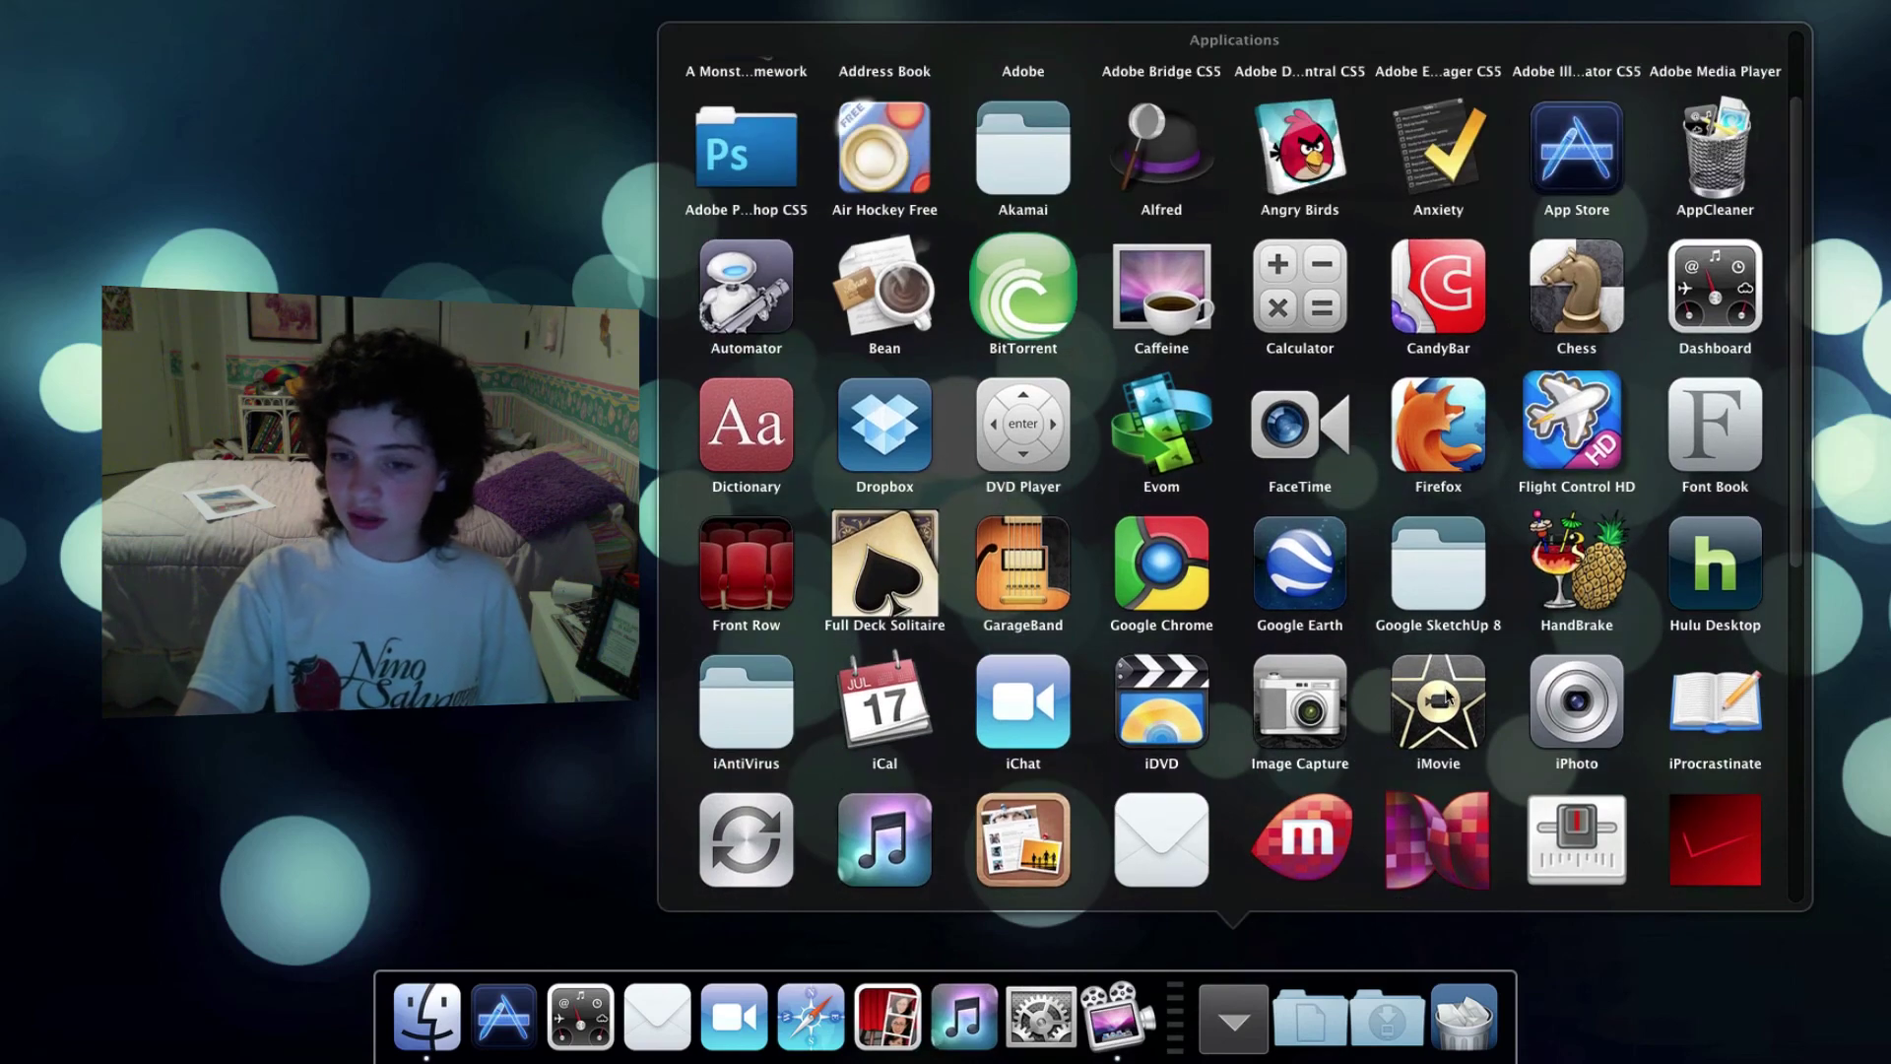
drag(1448, 696, 1189, 811)
Add System Preferences from the Applications stack to the Dock between iMovie and ScreenFlow.
click(1234, 1017)
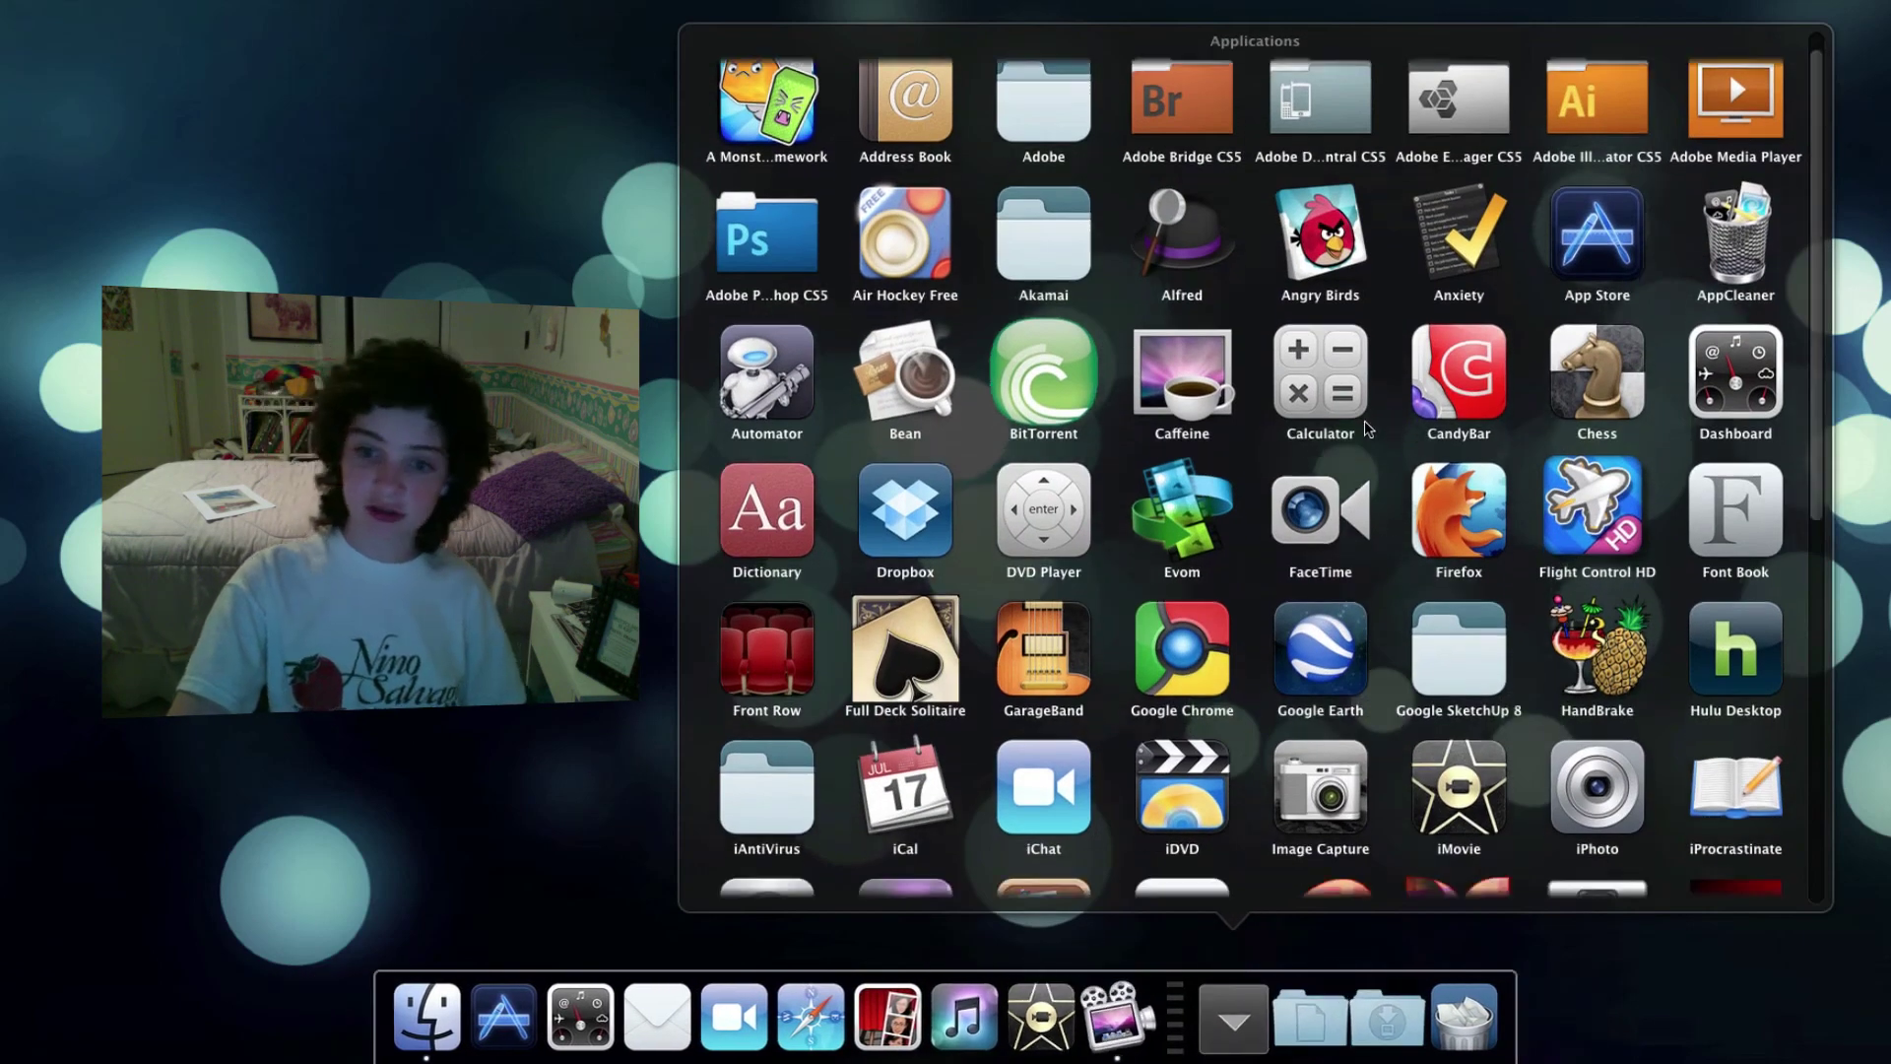
scroll(1368, 429, down, 10)
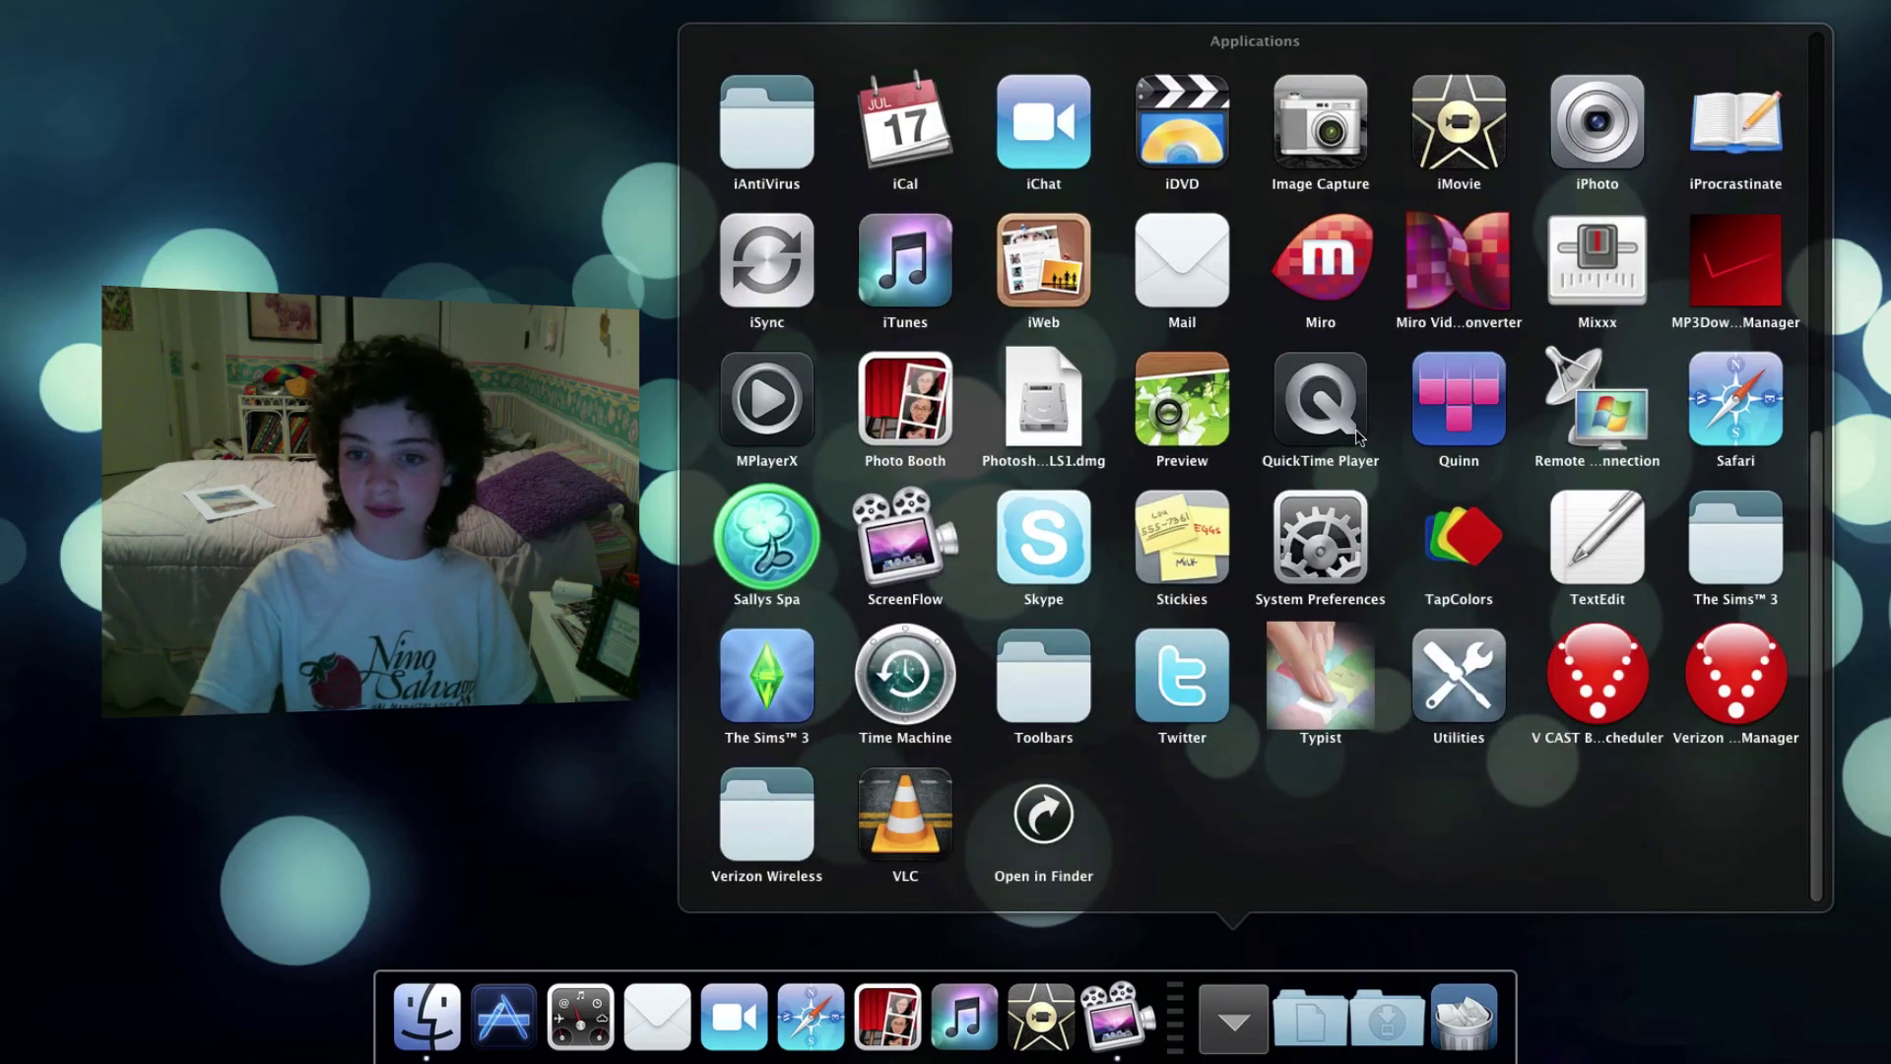
drag(1319, 537, 1085, 1024)
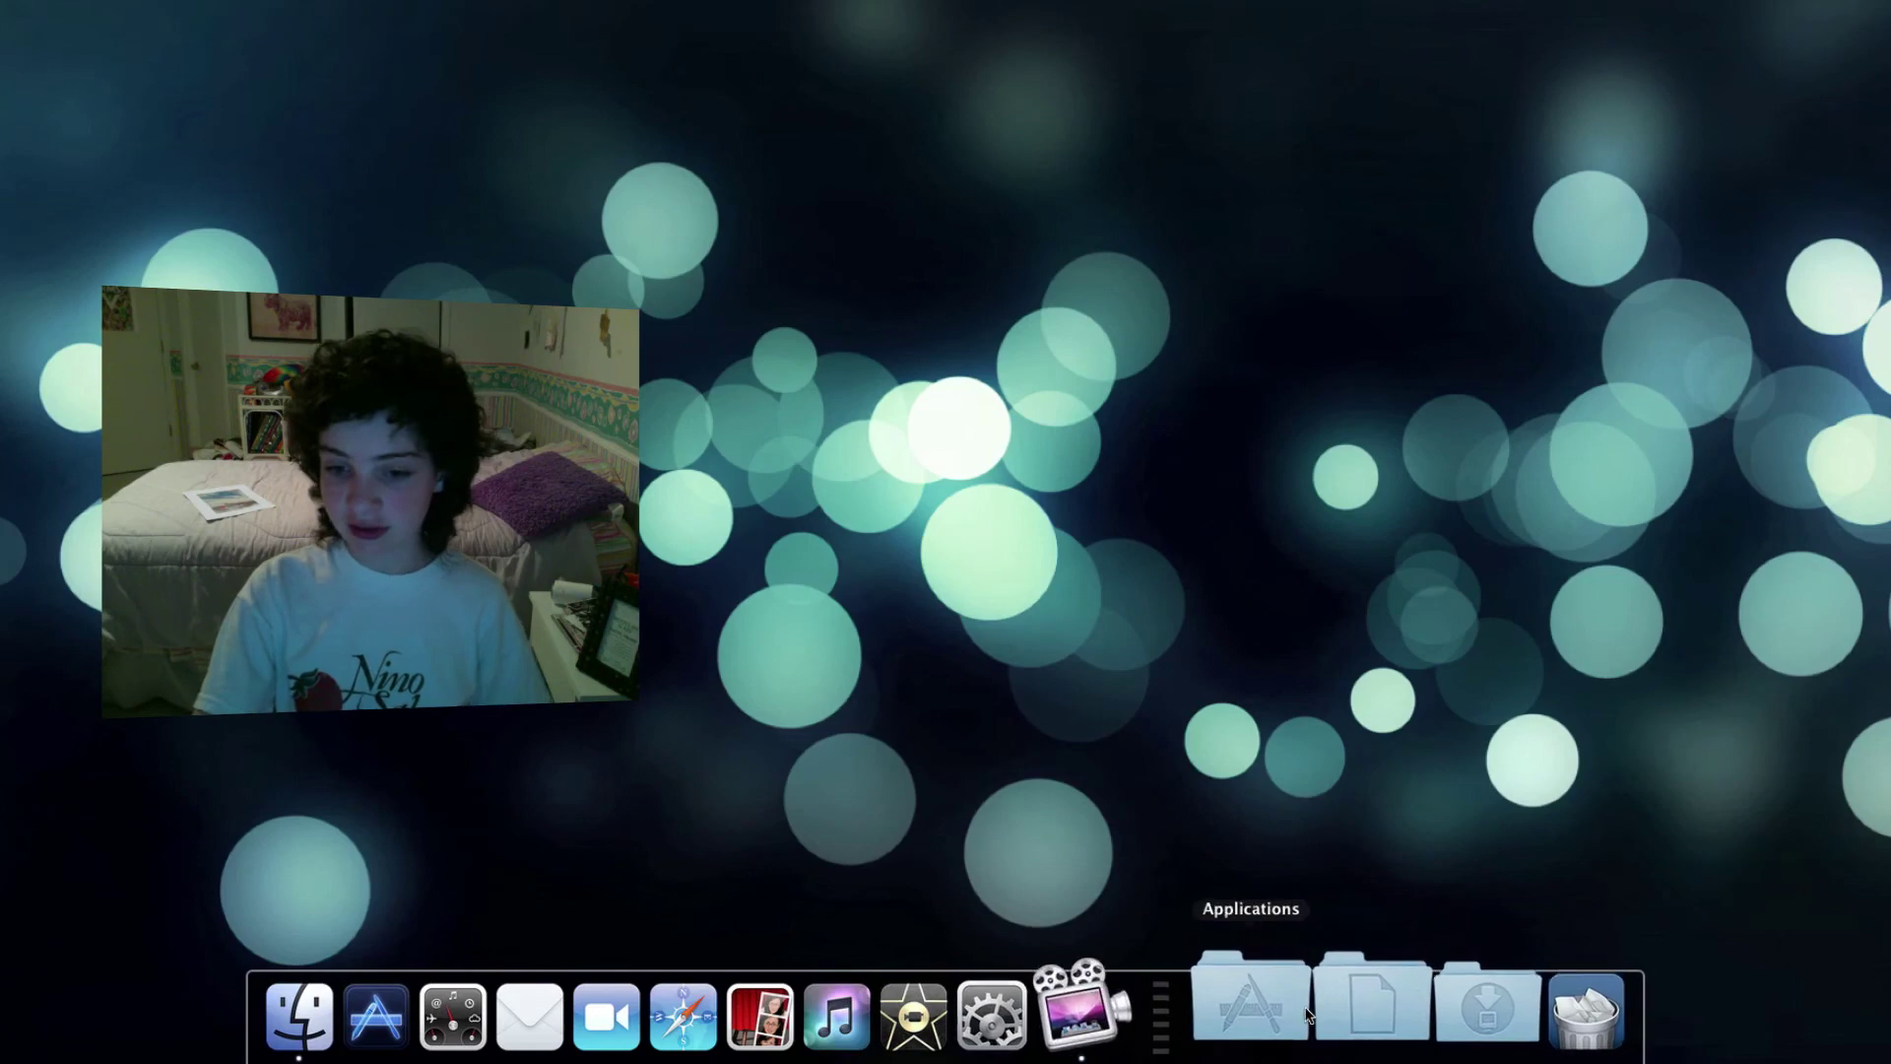
Launch CandyBar from the Applications stack, view its system icons page with the Restore Icons option, and quit it.
click(1251, 1010)
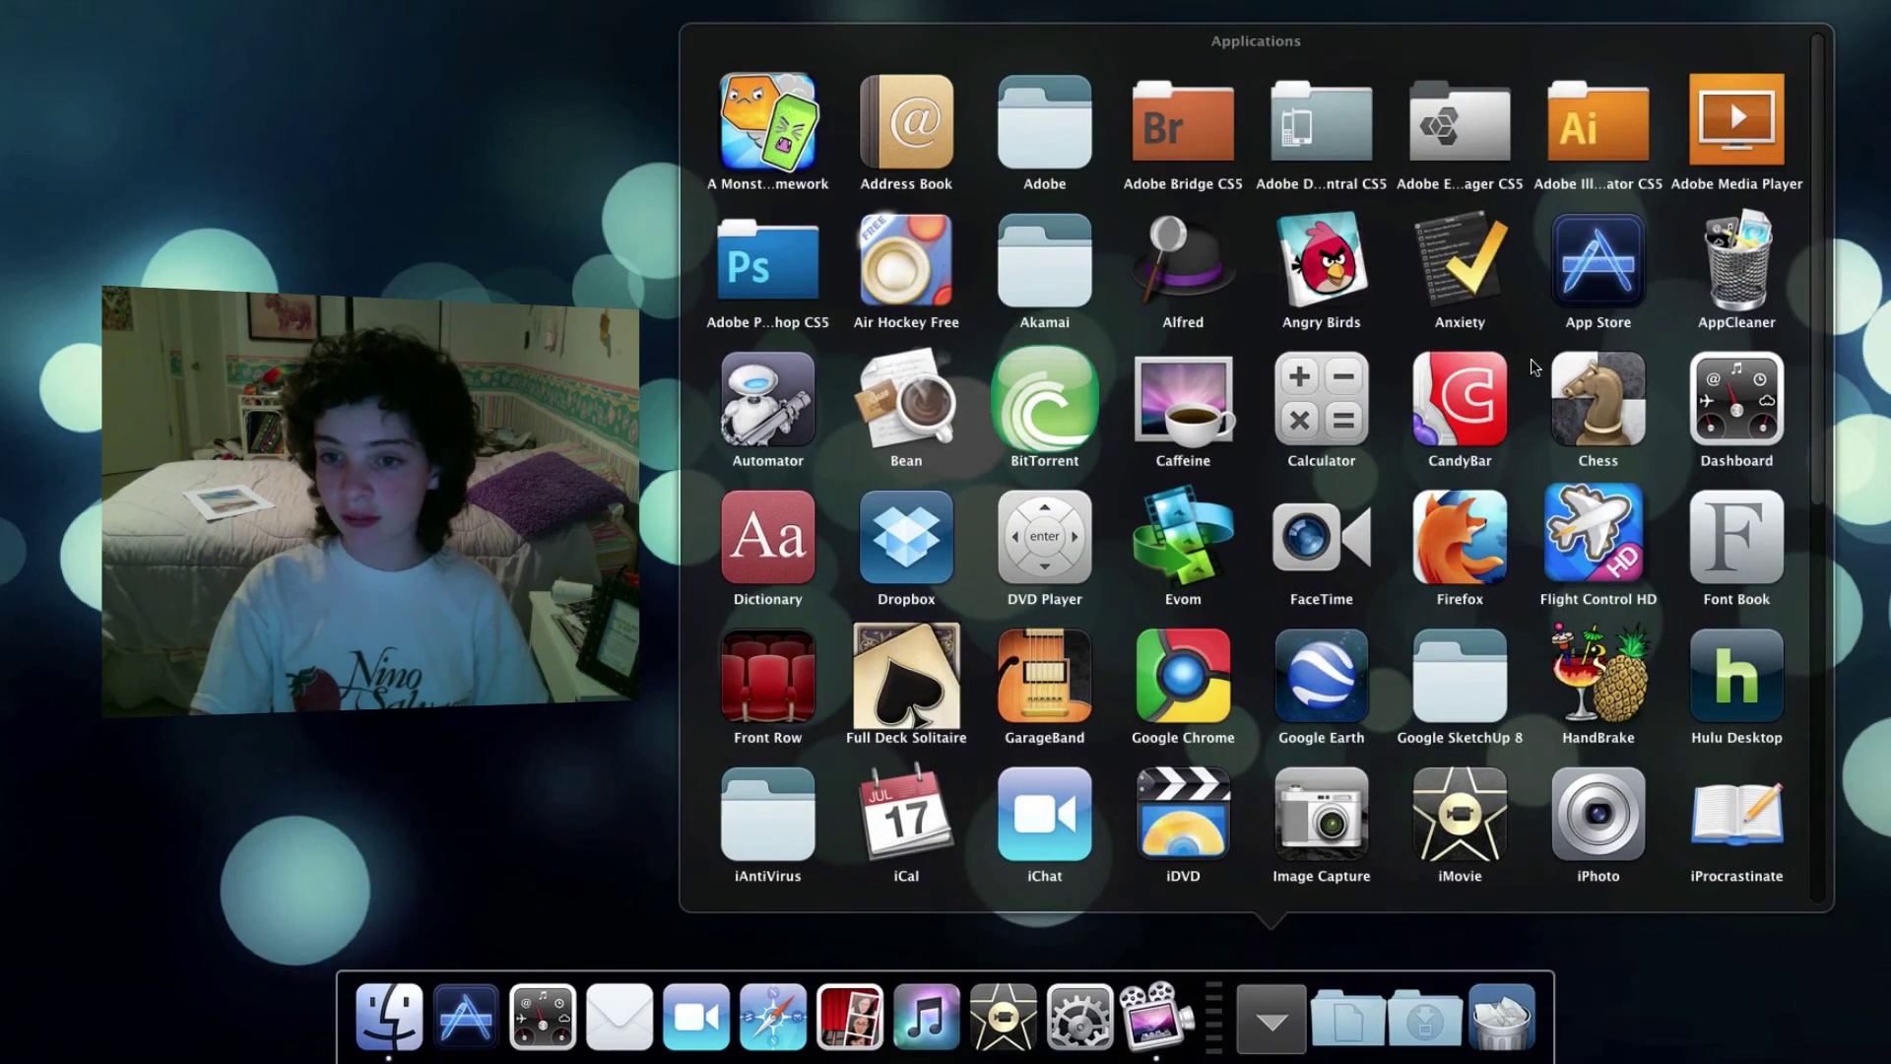
click(1460, 401)
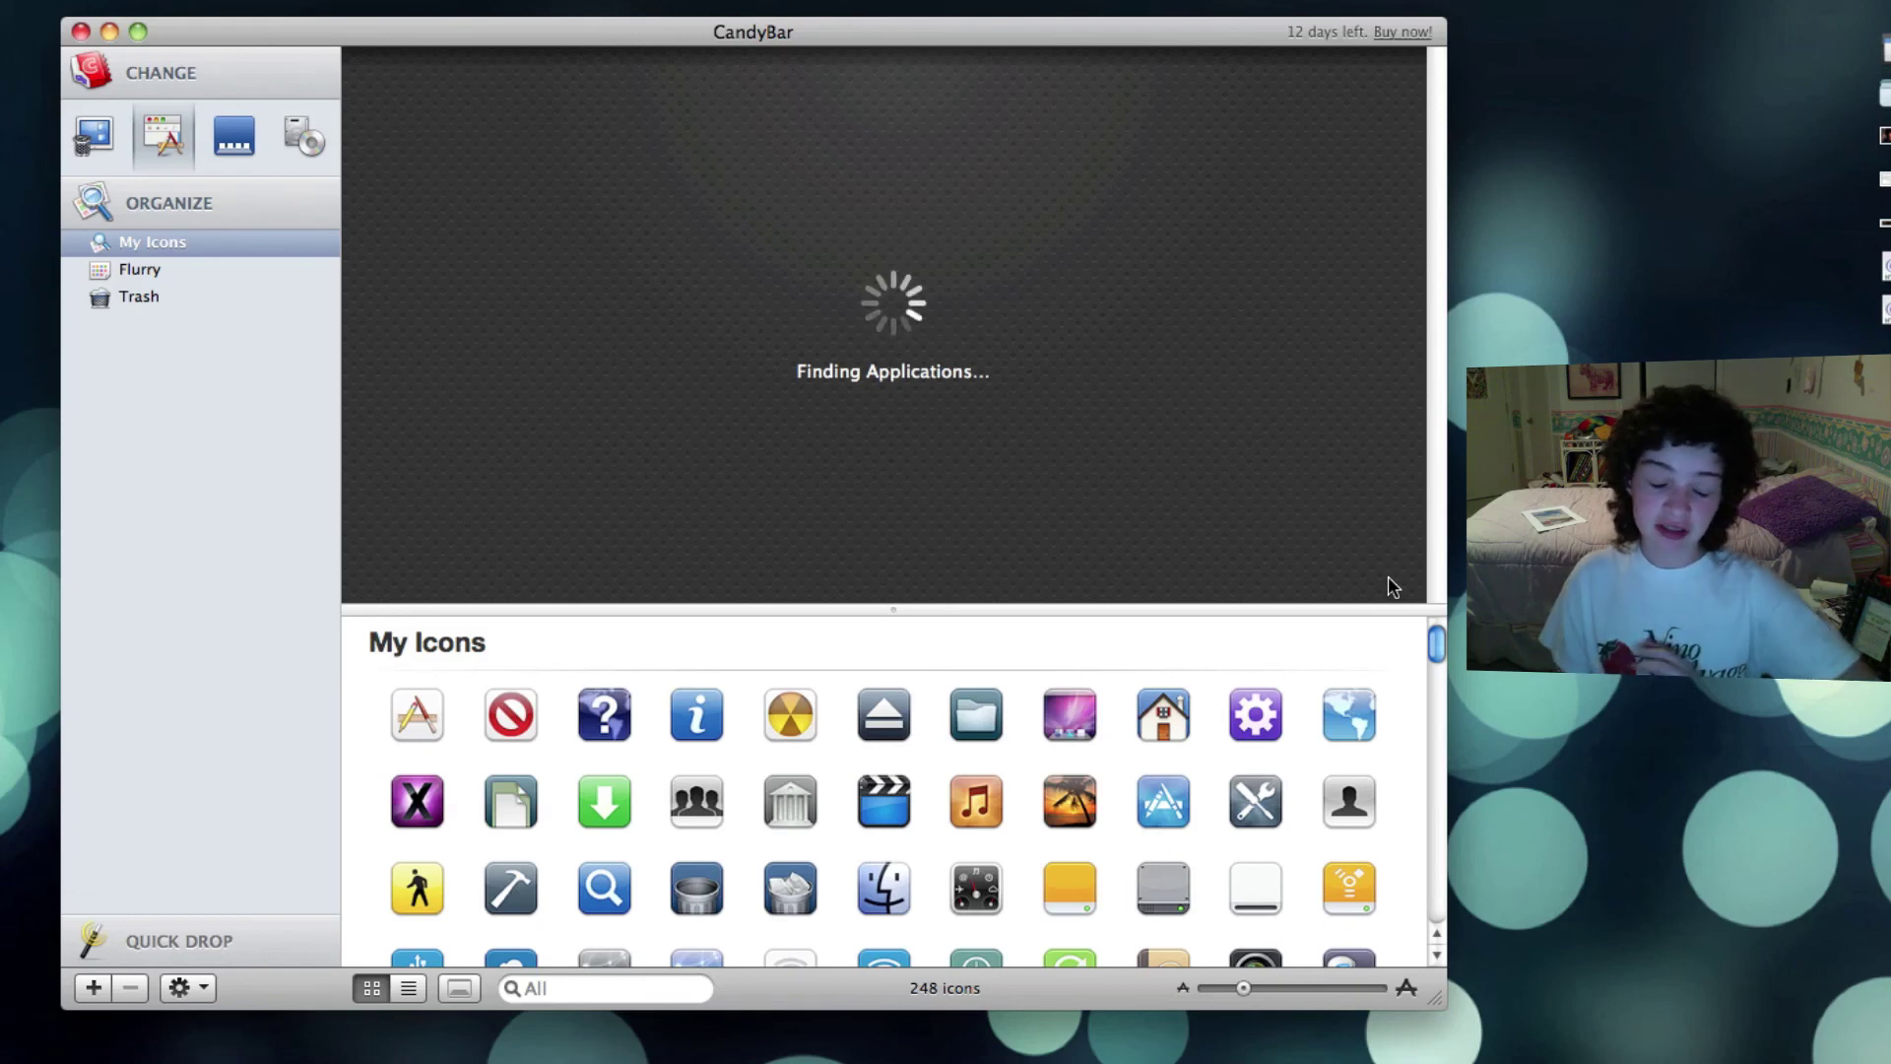
click(98, 138)
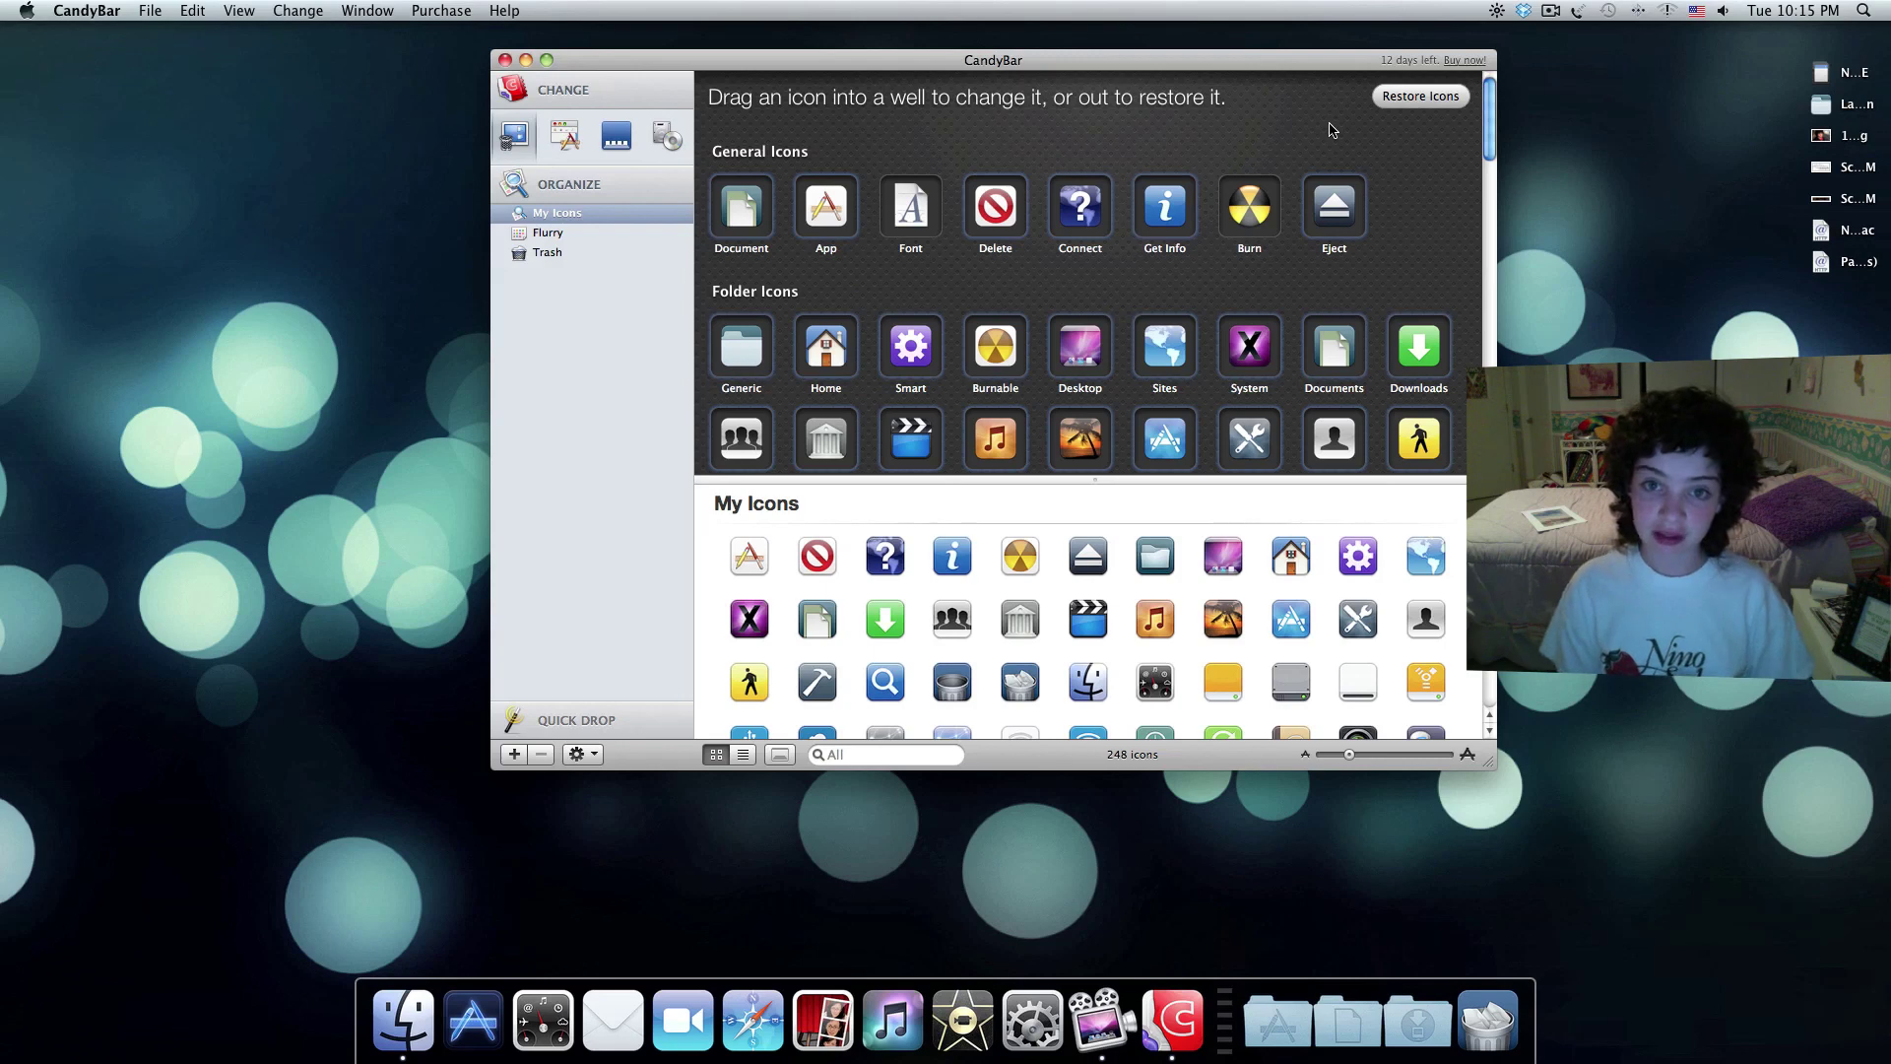
key(super+q)
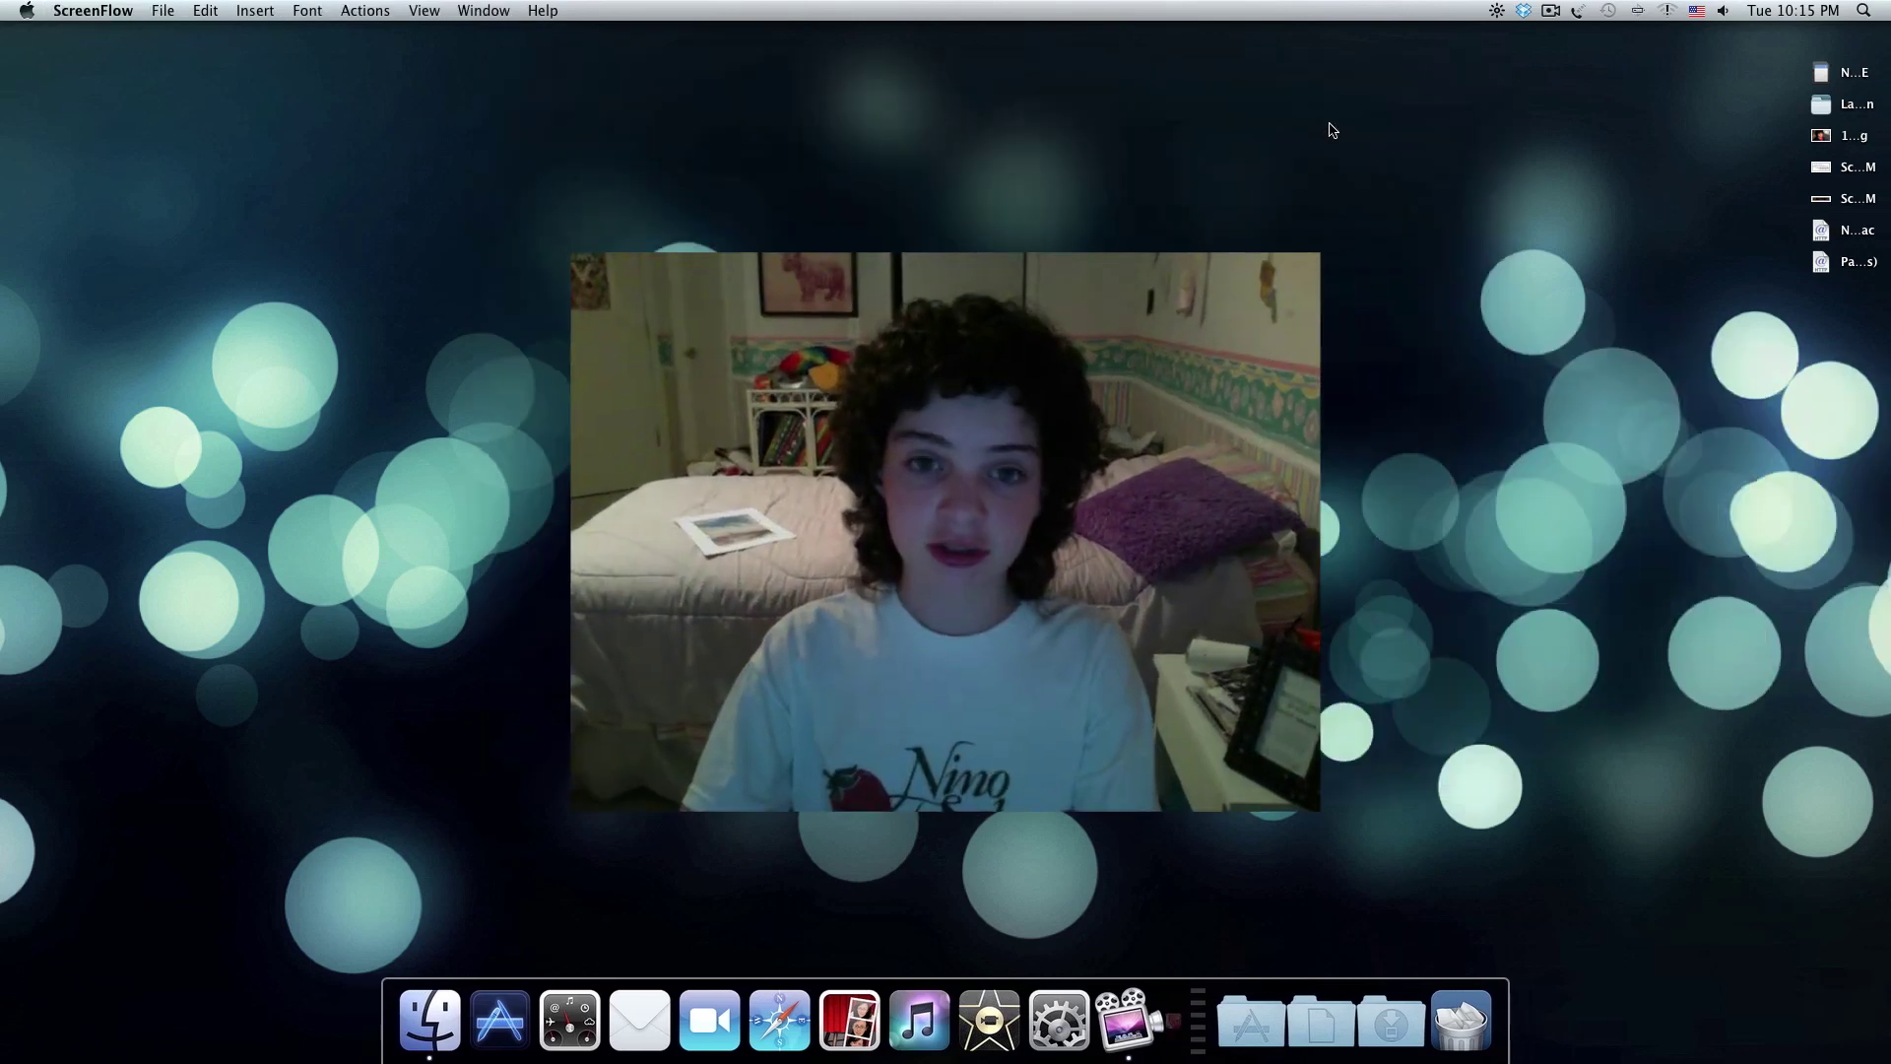